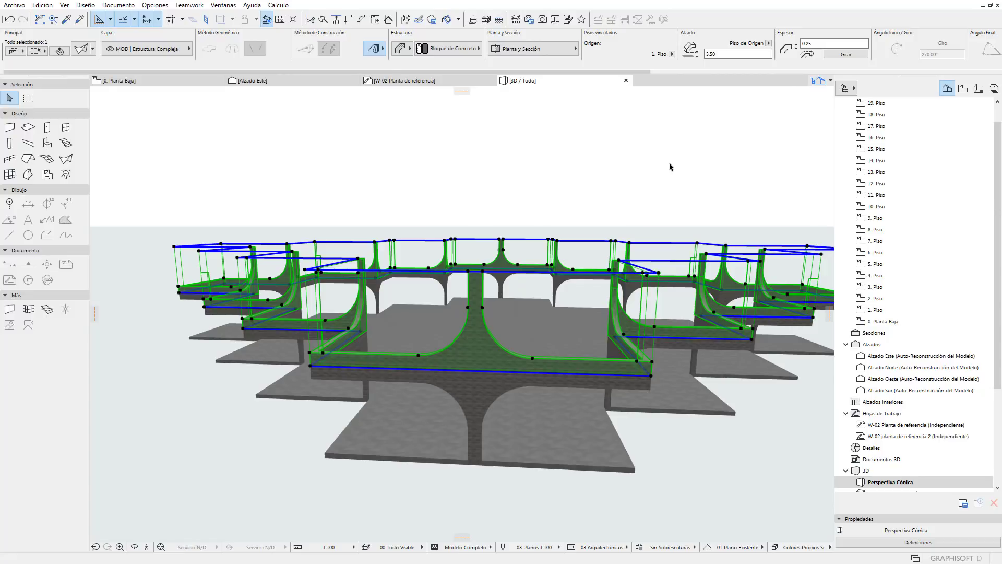
# Deselect everything and view the arched-wall model from a higher 3D angle
pyautogui.click(651, 151)
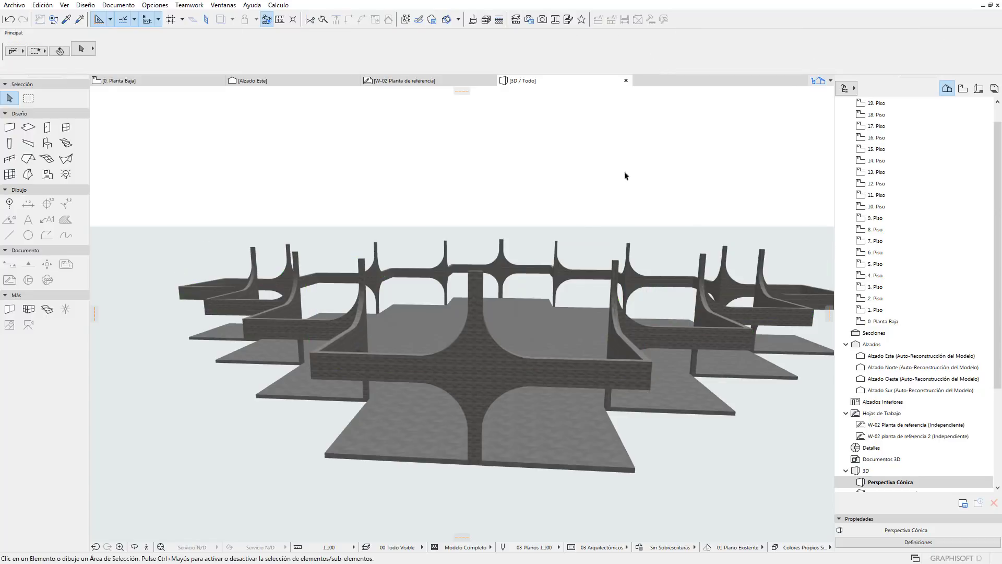
pyautogui.keyDown('shift'); pyautogui.moveTo(462, 350); pyautogui.dragTo(499, 375, button='middle'); pyautogui.keyUp('shift')
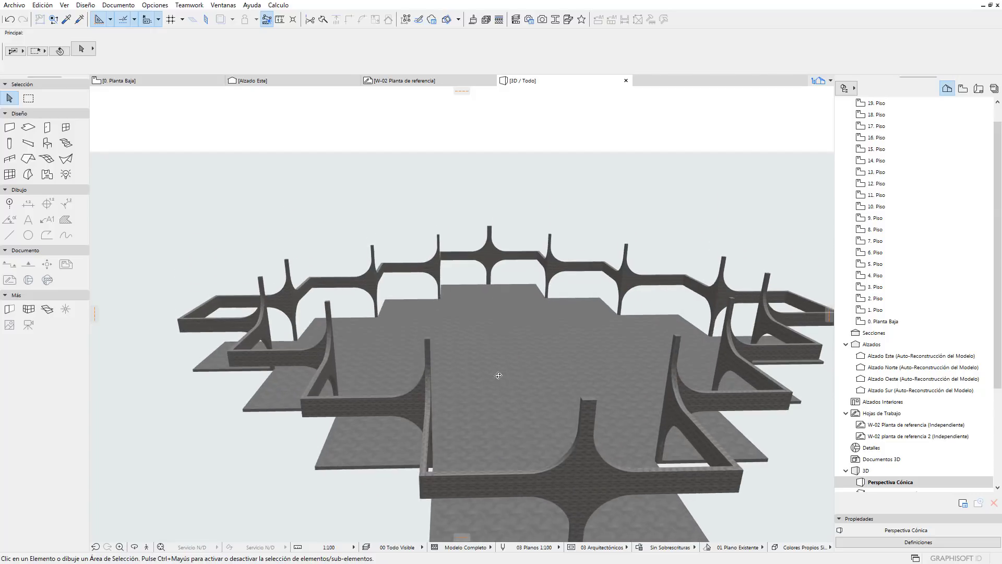
pyautogui.scroll(-2, 482, 378)
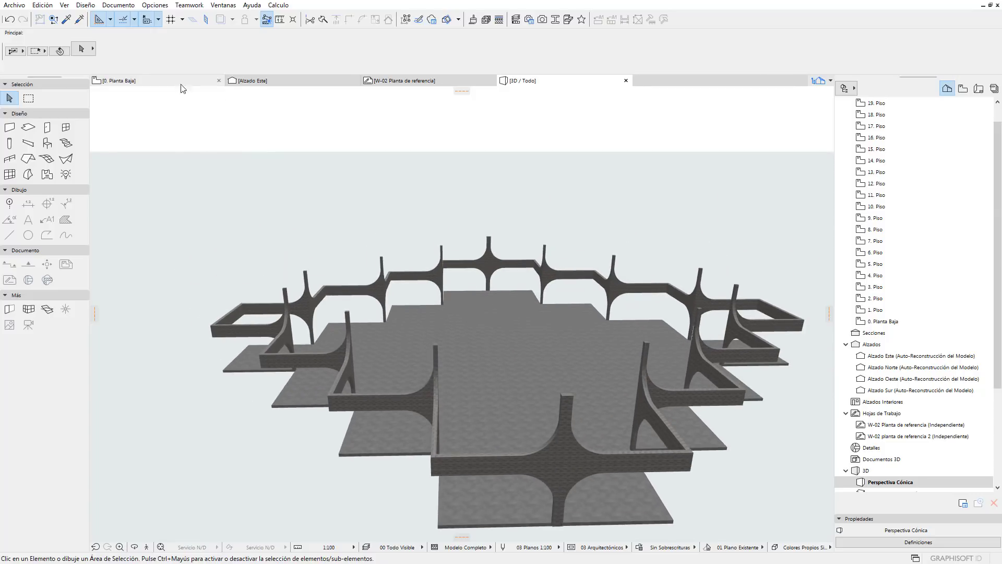
# Return to the 0. Planta Baja floor plan and select its wall outline
pyautogui.doubleClick(877, 312)
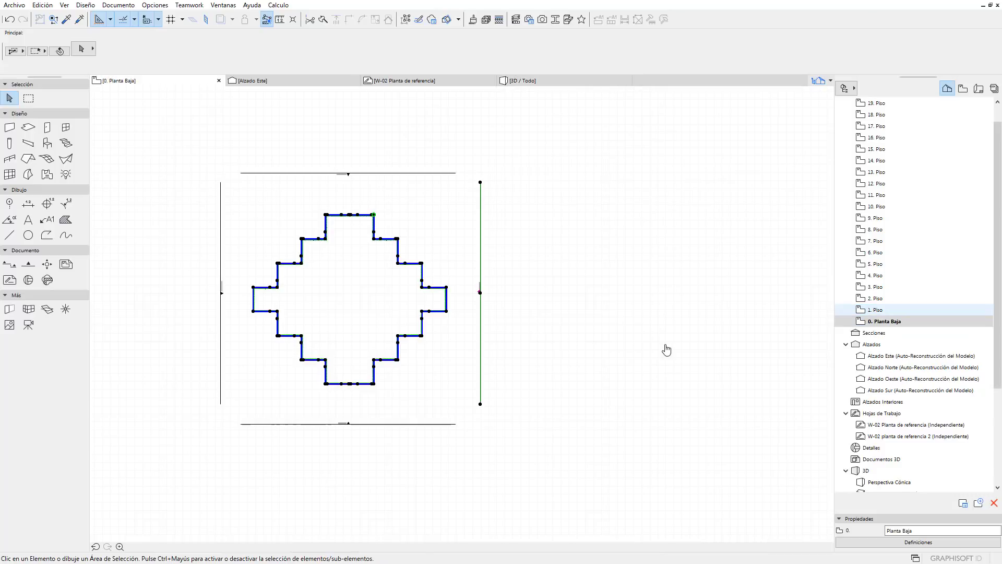
pyautogui.scroll(4, 290, 285)
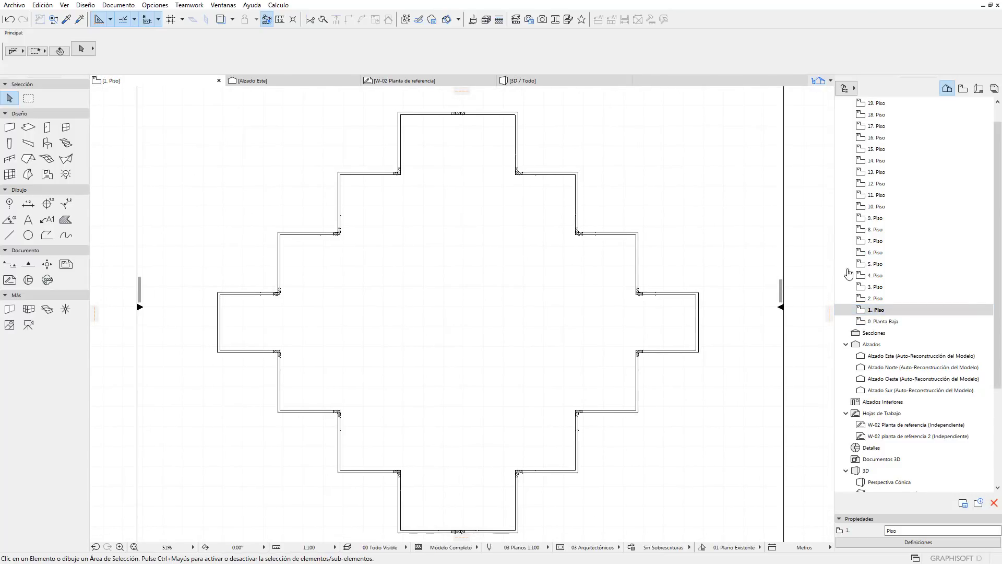
pyautogui.doubleClick(881, 322)
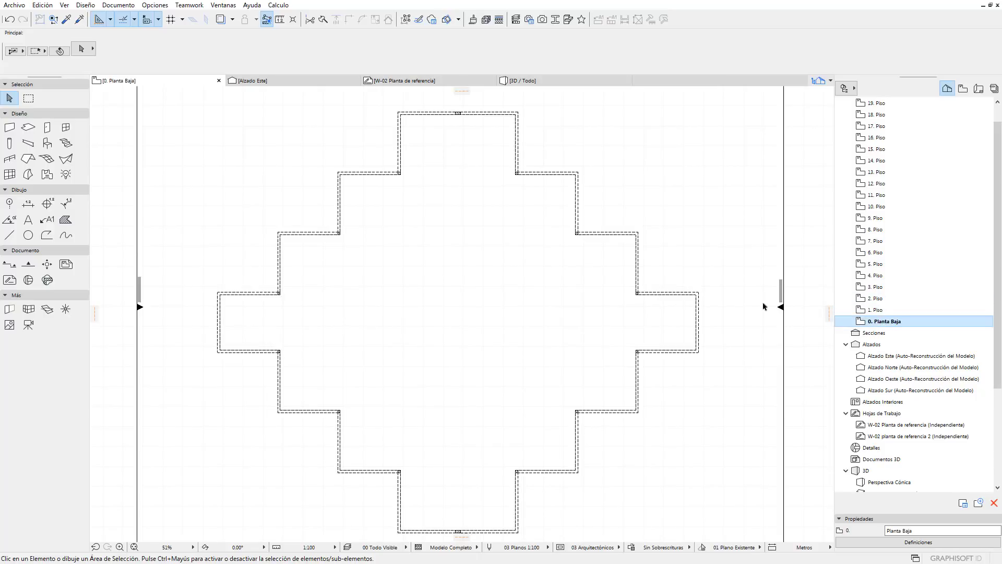
pyautogui.click(575, 238)
pyautogui.click(588, 181)
pyautogui.click(580, 173)
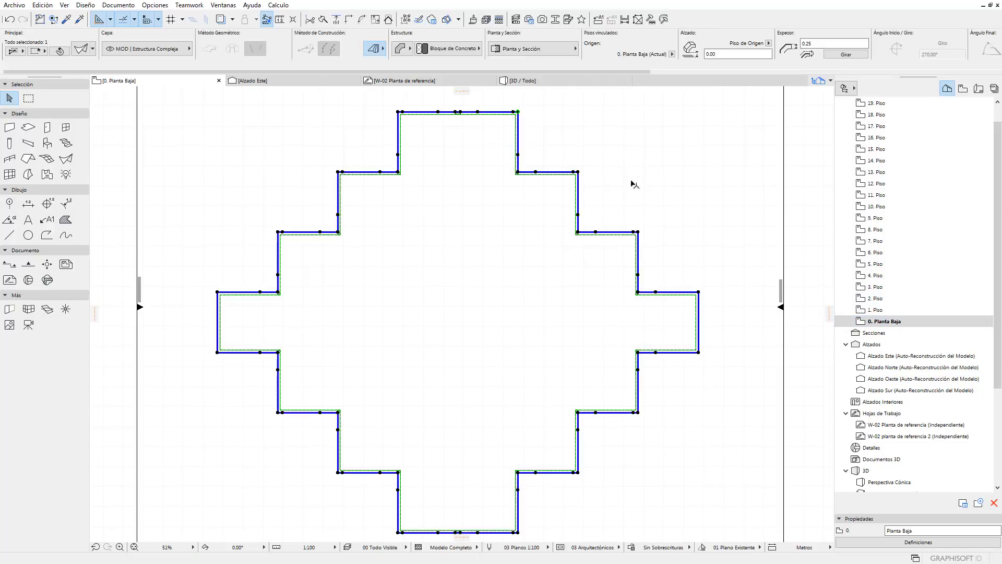
pyautogui.click(612, 214)
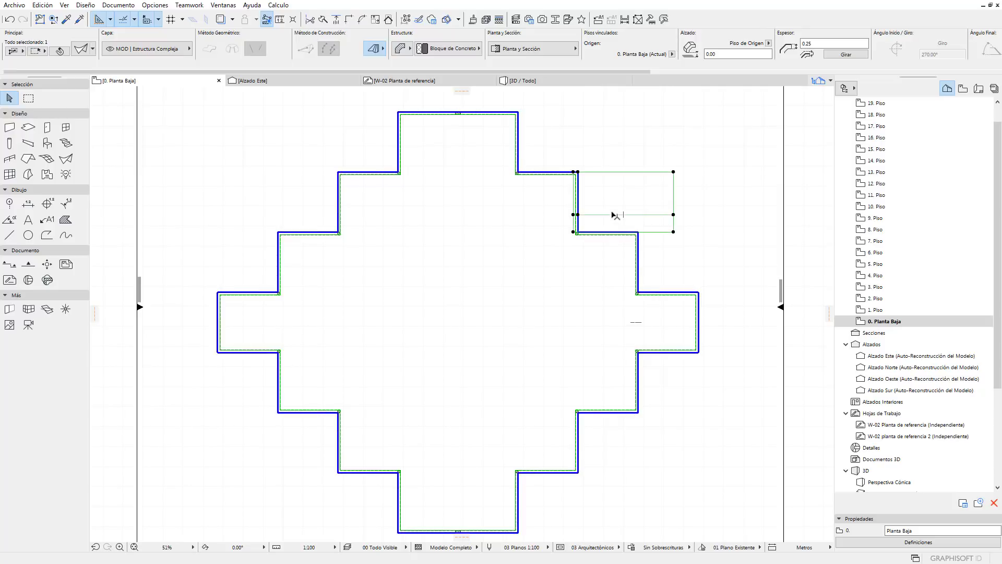
# Move up to 1. Piso and select its whole stepped wall outline for rotating
pyautogui.hotkey('ctrl', 'Up')
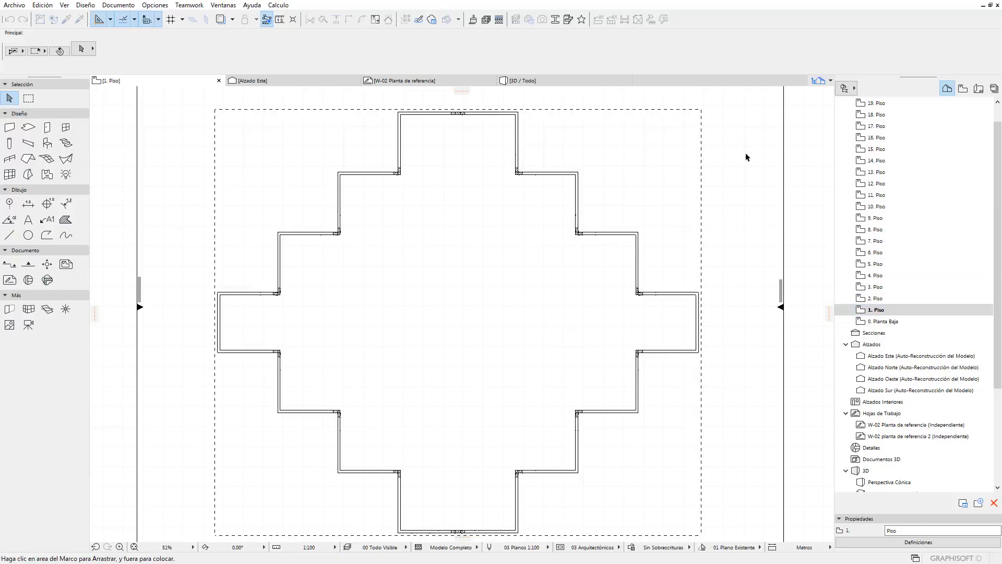
pyautogui.click(639, 233)
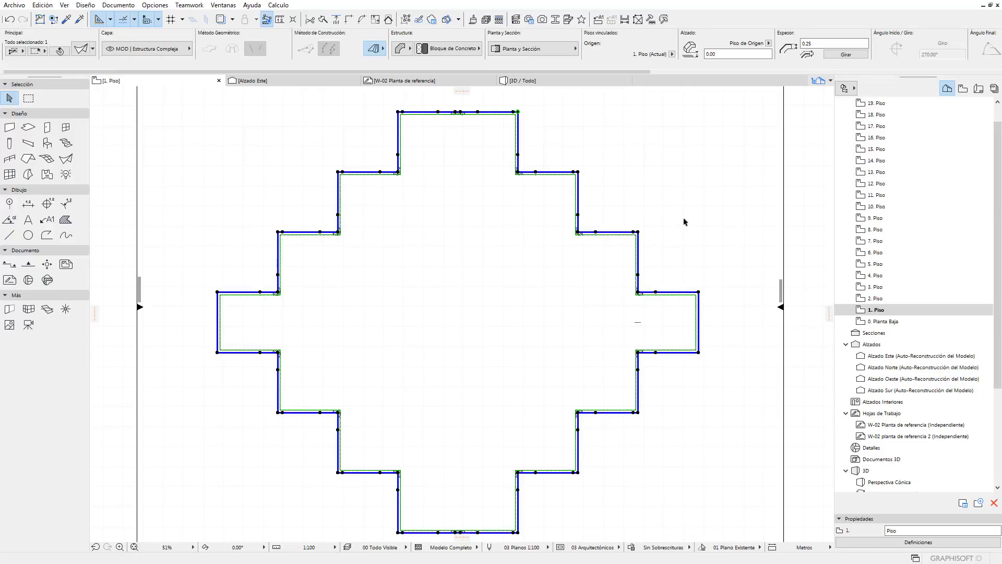
pyautogui.moveTo(519, 297)
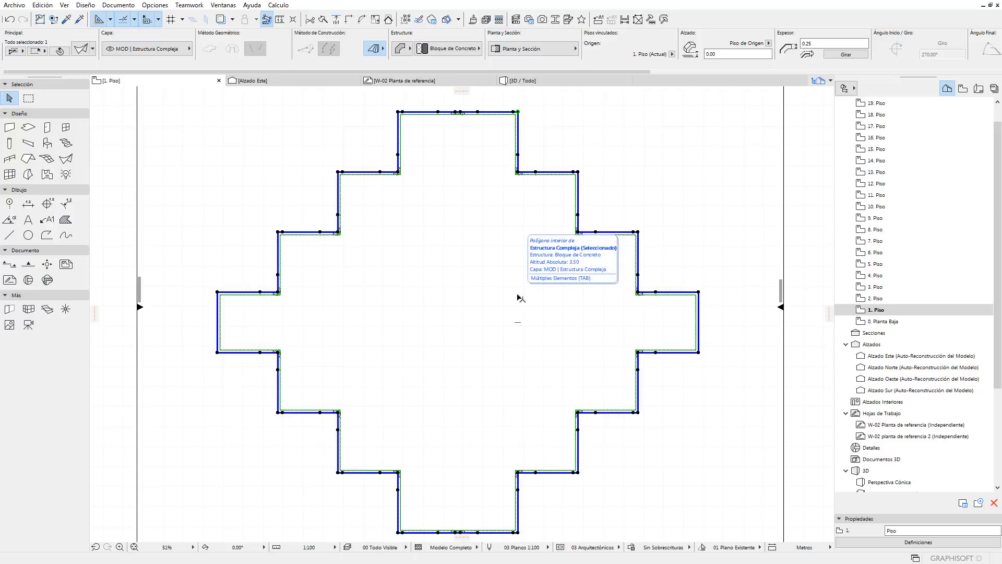
pyautogui.hotkey('ctrl', 'e')
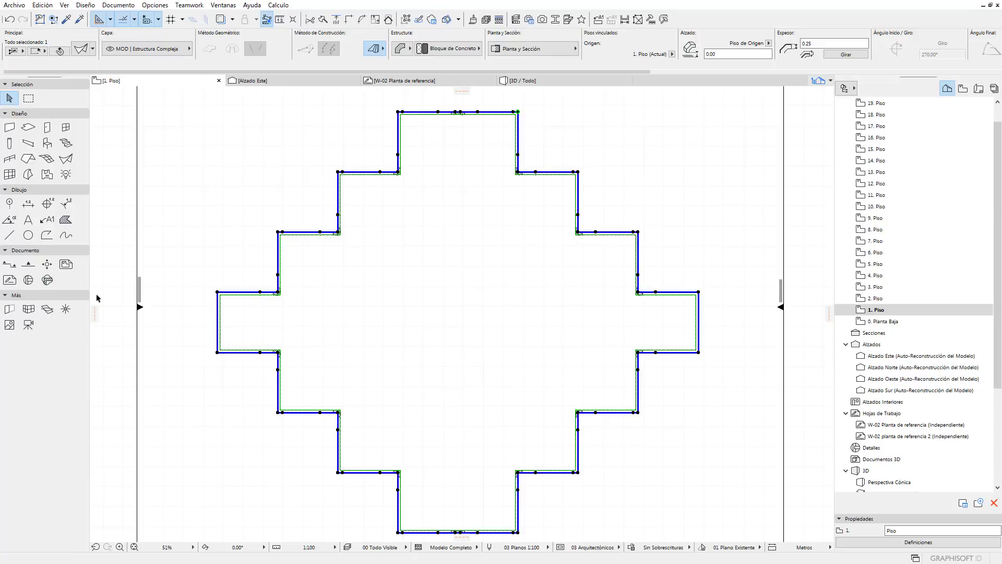
# Place vertical and horizontal guide lines around the top wall of the outline
pyautogui.moveTo(96, 314); pyautogui.dragTo(471, 169)
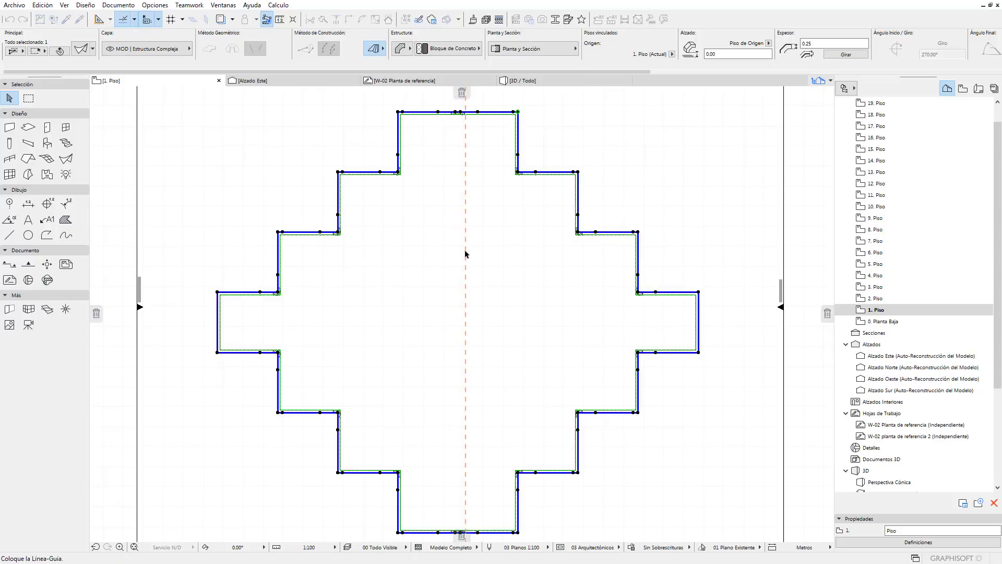
pyautogui.scroll(5, 470, 139)
pyautogui.scroll(2, 456, 170)
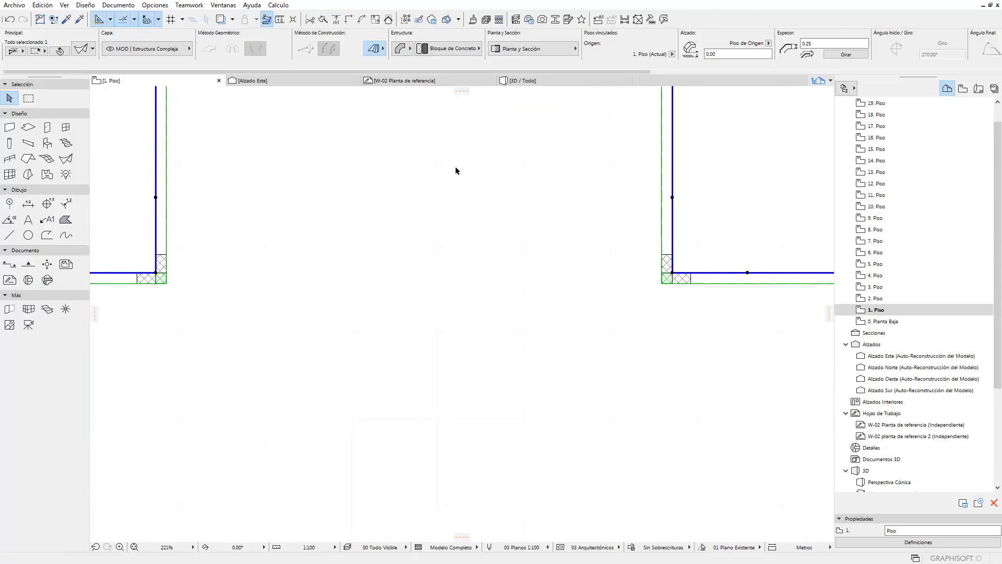
pyautogui.moveTo(456, 170); pyautogui.dragTo(569, 416, button='middle')
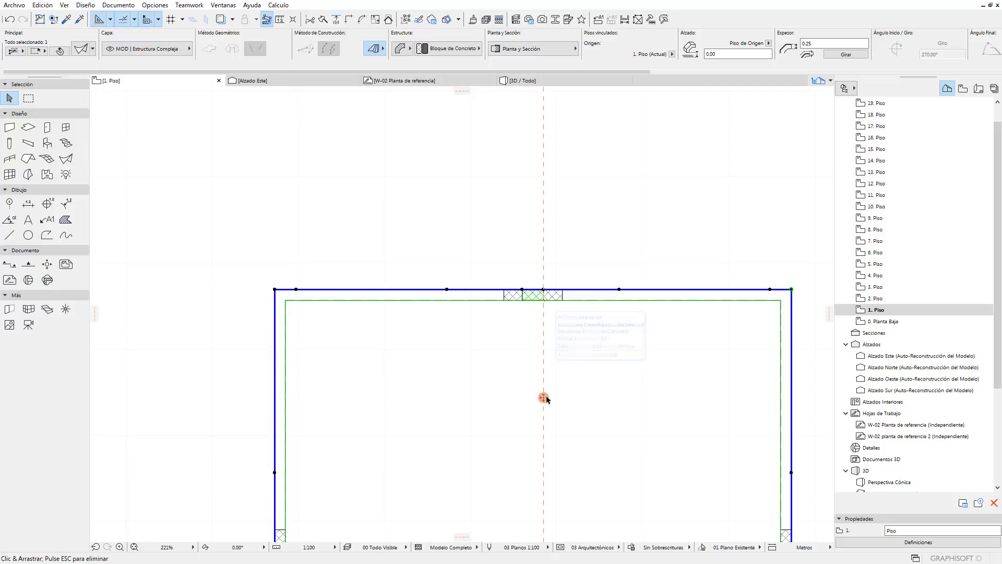
pyautogui.moveTo(543, 398); pyautogui.dragTo(535, 303)
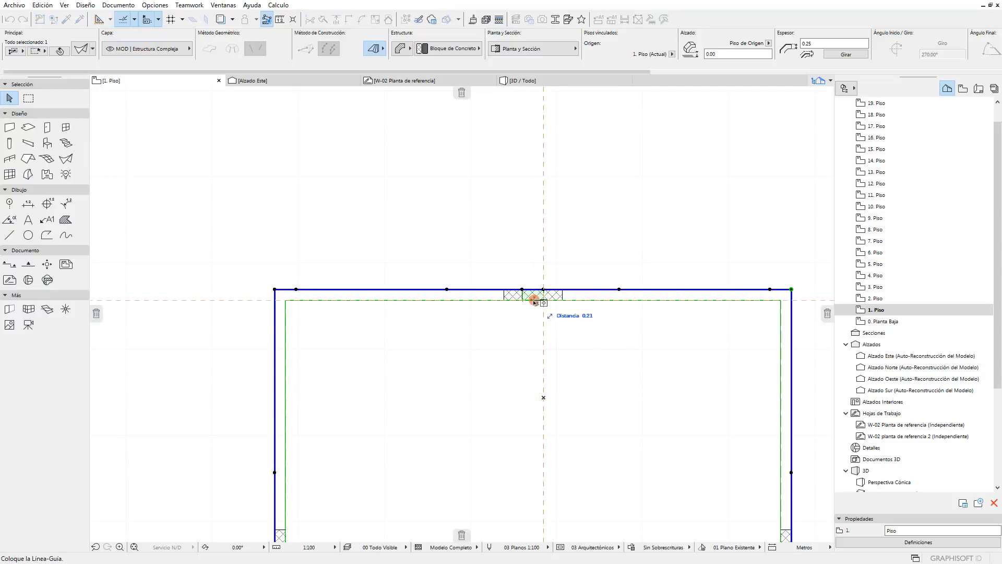
pyautogui.scroll(-1, 547, 326)
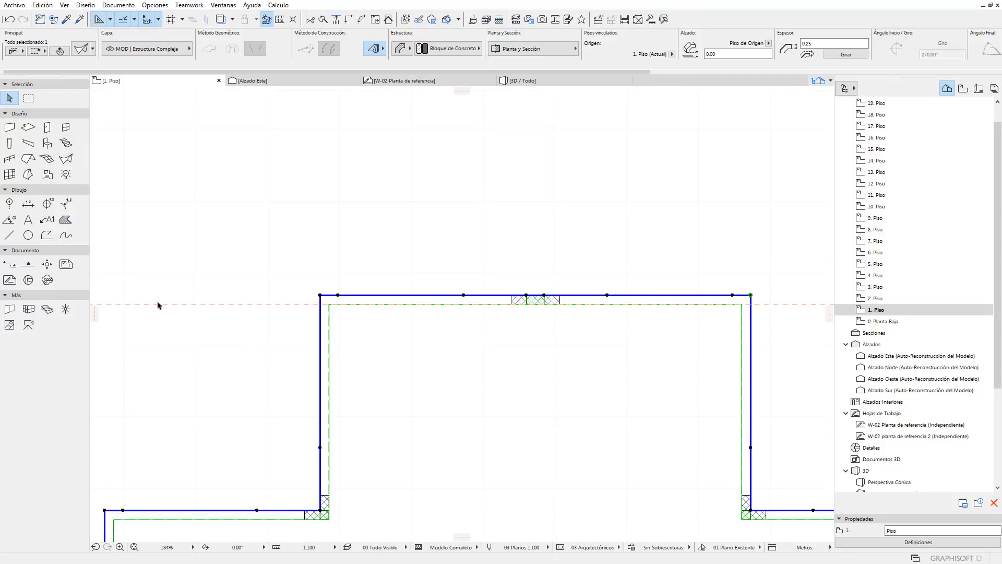
pyautogui.moveTo(97, 313); pyautogui.dragTo(578, 314)
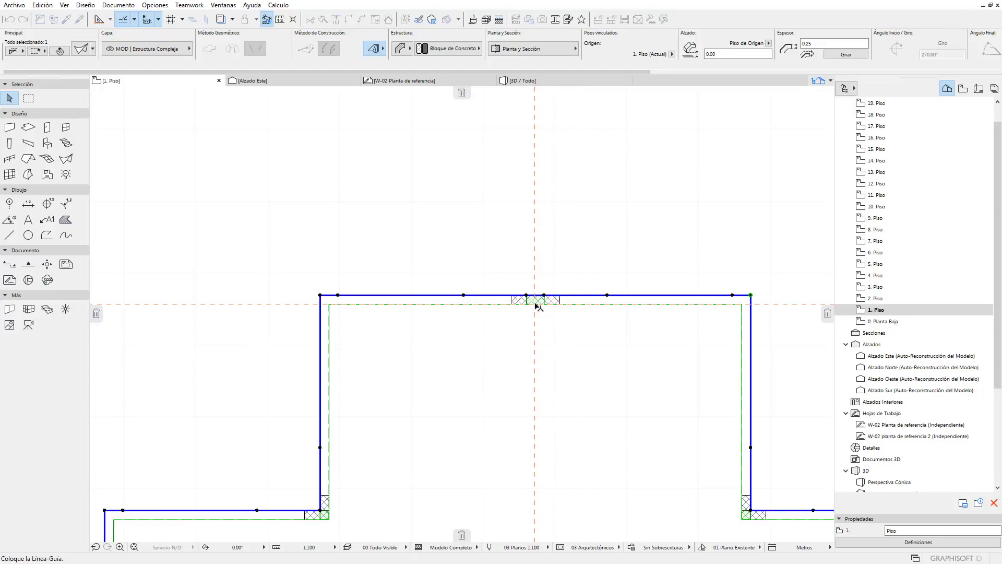
pyautogui.click(538, 306)
pyautogui.press('Escape')
# Remove the guide along the top wall and fix a vertical guide through its centre
pyautogui.scroll(2, 524, 318)
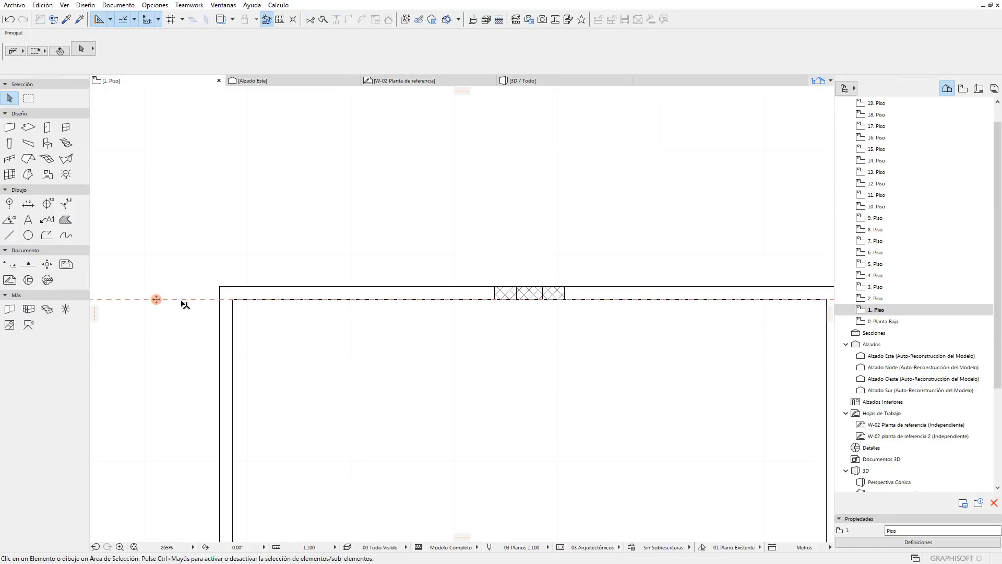
pyautogui.moveTo(157, 300); pyautogui.dragTo(463, 92)
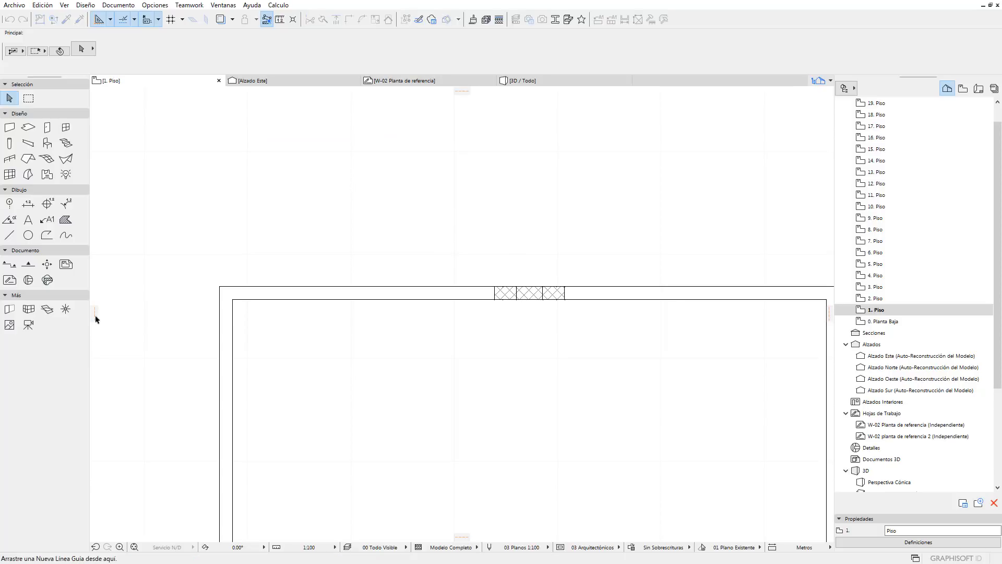
pyautogui.moveTo(96, 315)
pyautogui.mouseDown()
pyautogui.moveTo(470, 289)
pyautogui.moveTo(483, 275)
pyautogui.mouseUp()
pyautogui.click(530, 291)
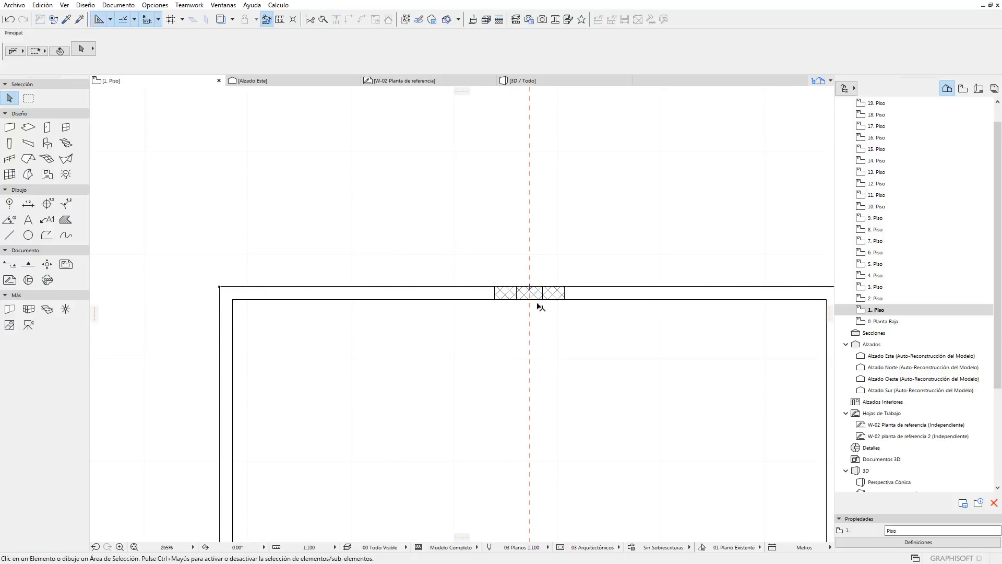
pyautogui.scroll(-5, 580, 329)
pyautogui.scroll(-1, 601, 337)
pyautogui.scroll(-2, 666, 414)
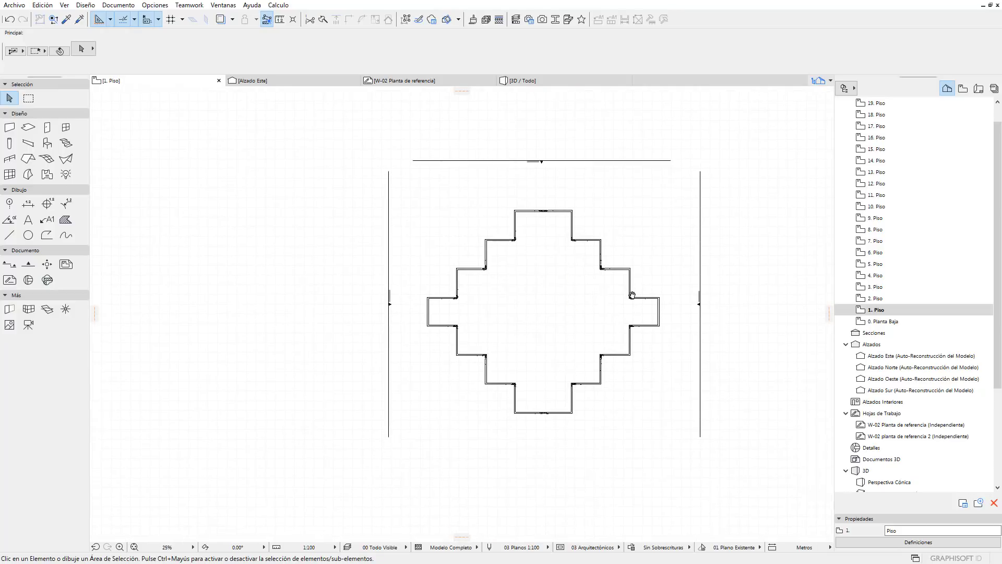
# Fix a horizontal guide line across the middle of the plan
pyautogui.moveTo(462, 538); pyautogui.dragTo(428, 358)
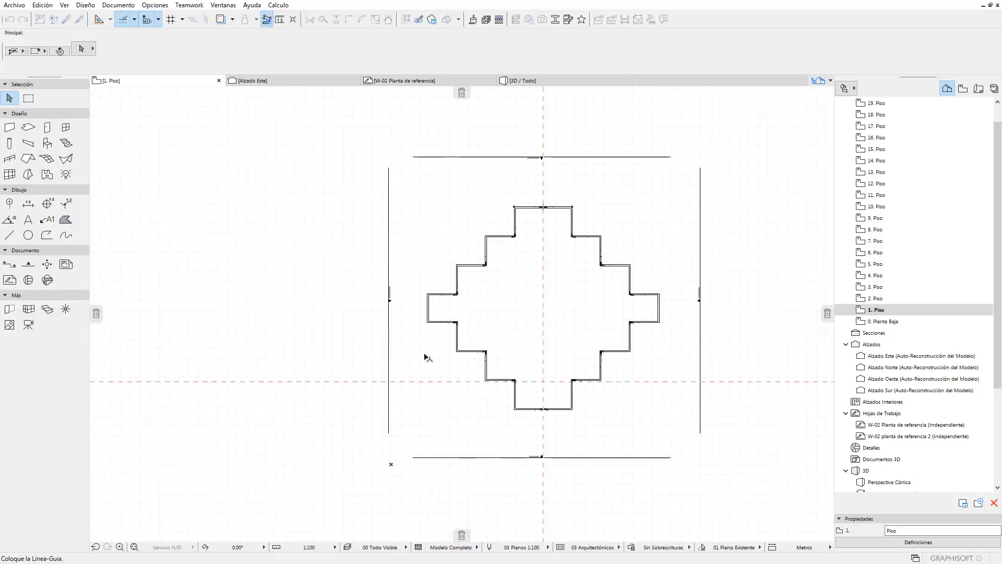
pyautogui.click(428, 309)
pyautogui.scroll(2, 553, 351)
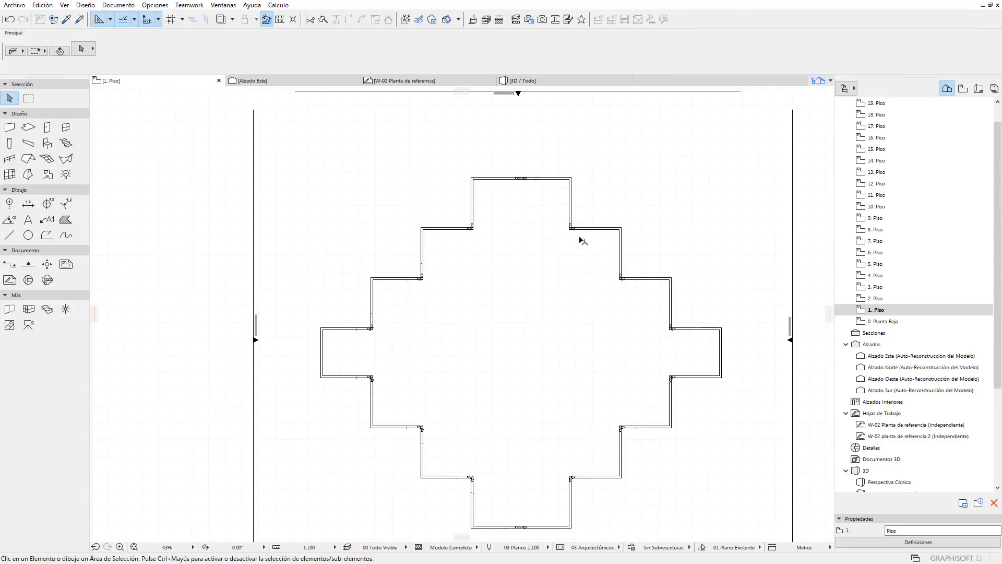
pyautogui.scroll(4, 581, 239)
pyautogui.scroll(1, 531, 167)
pyautogui.scroll(1, 509, 199)
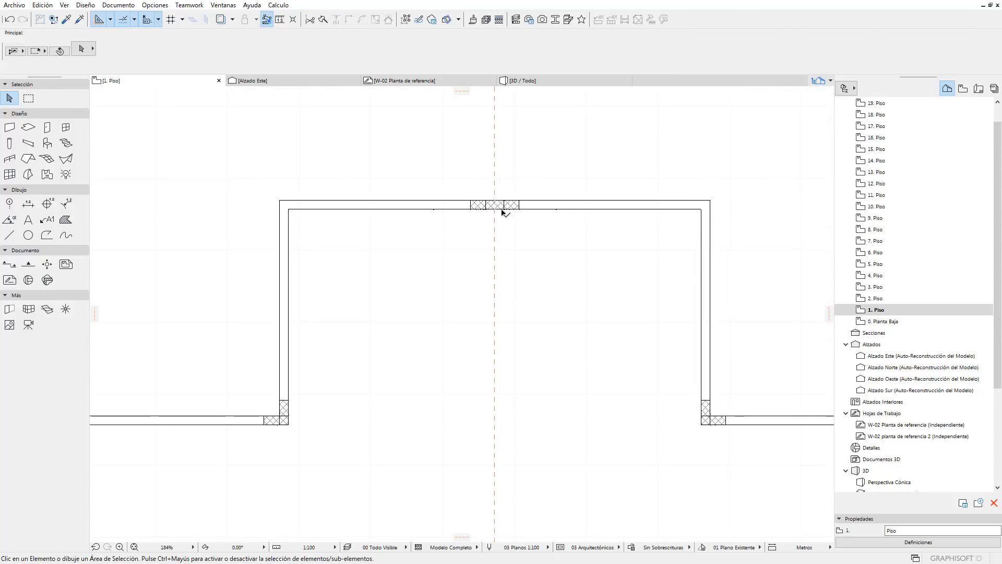
# Reselect the whole connected 1. Piso wall outline
pyautogui.click(503, 211)
pyautogui.click(547, 169)
pyautogui.click(494, 203)
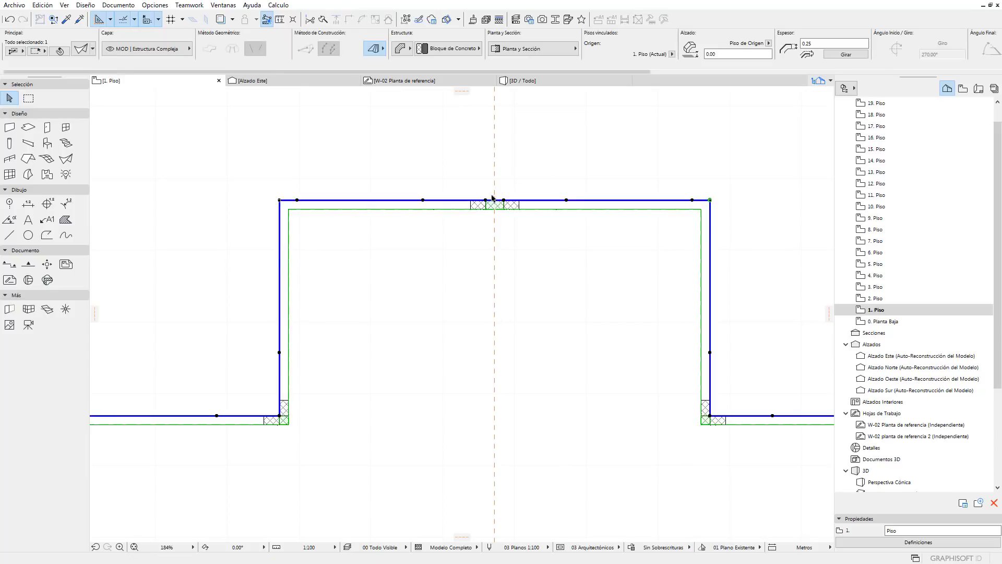
pyautogui.scroll(-3, 591, 219)
pyautogui.scroll(-2, 592, 218)
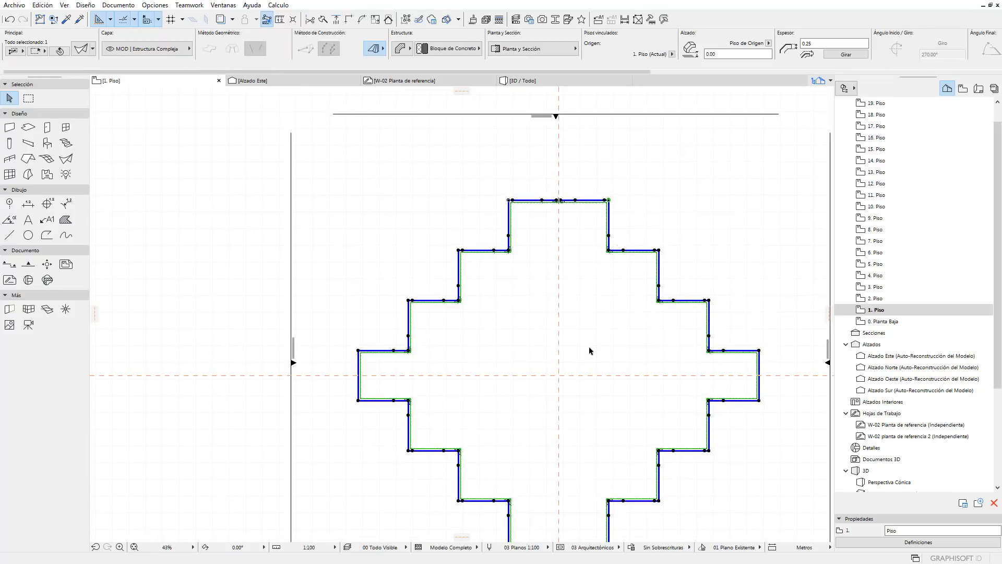
# Rotate the 1. Piso wall outline 90° about the guide-line crossing
pyautogui.hotkey('ctrl', 'e')
pyautogui.click(556, 375)
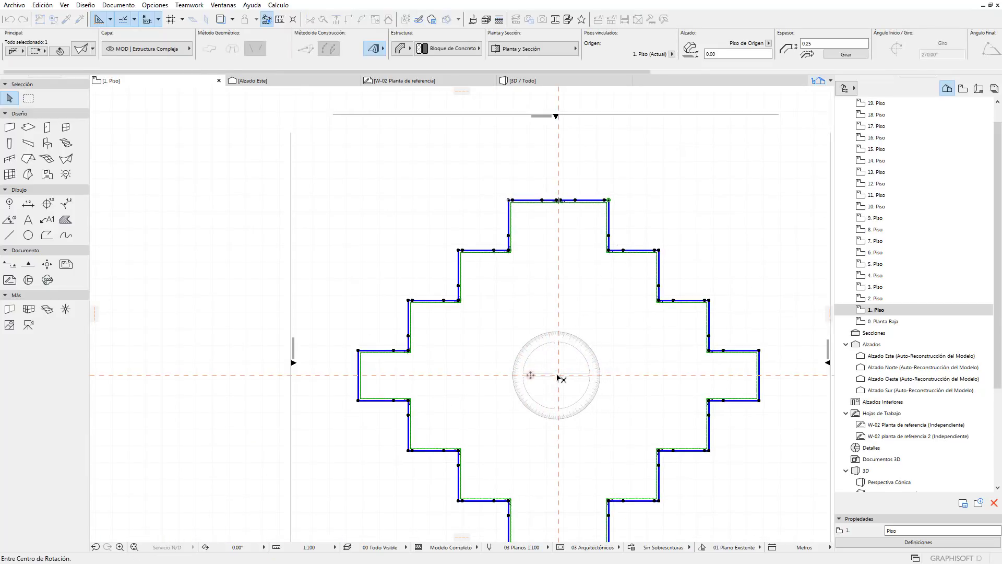
pyautogui.press('Escape')
pyautogui.hotkey('ctrl', 'e')
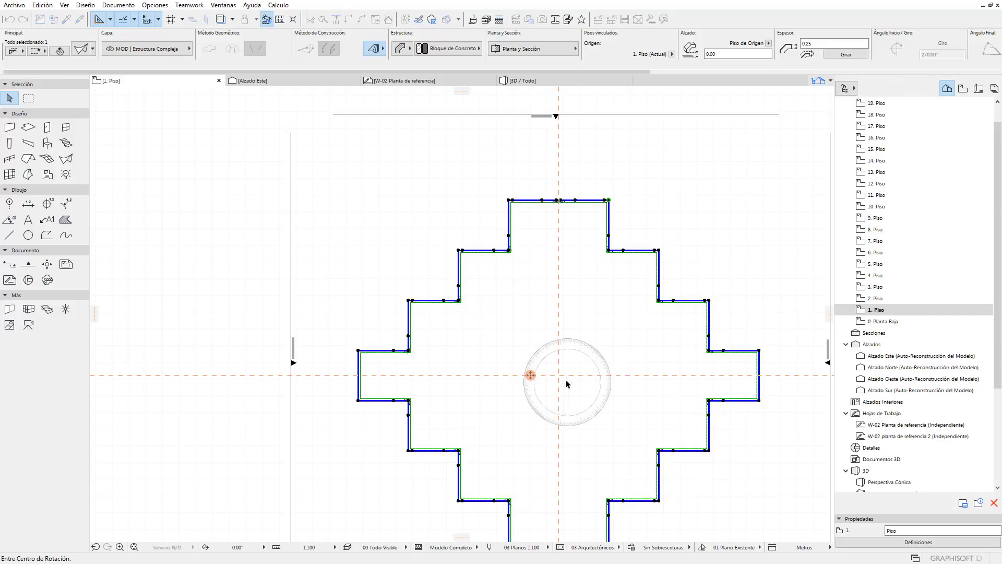
pyautogui.click(561, 376)
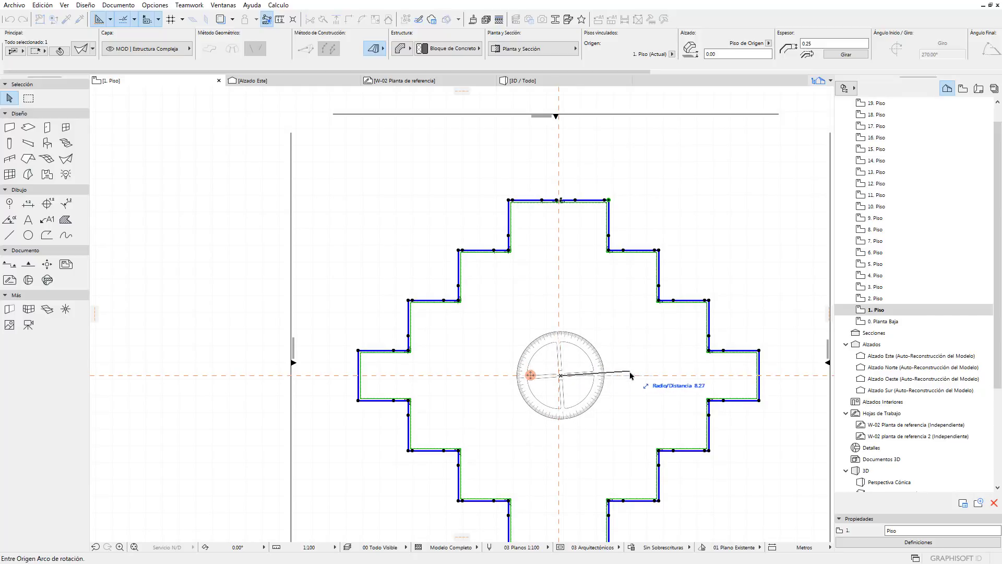
pyautogui.click(630, 375)
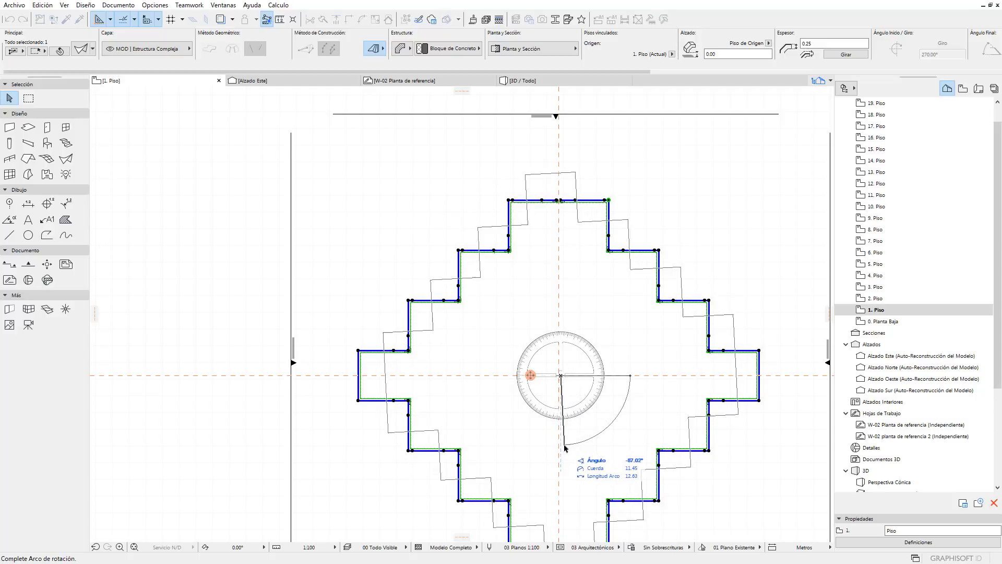
pyautogui.click(562, 447)
pyautogui.scroll(5, 556, 388)
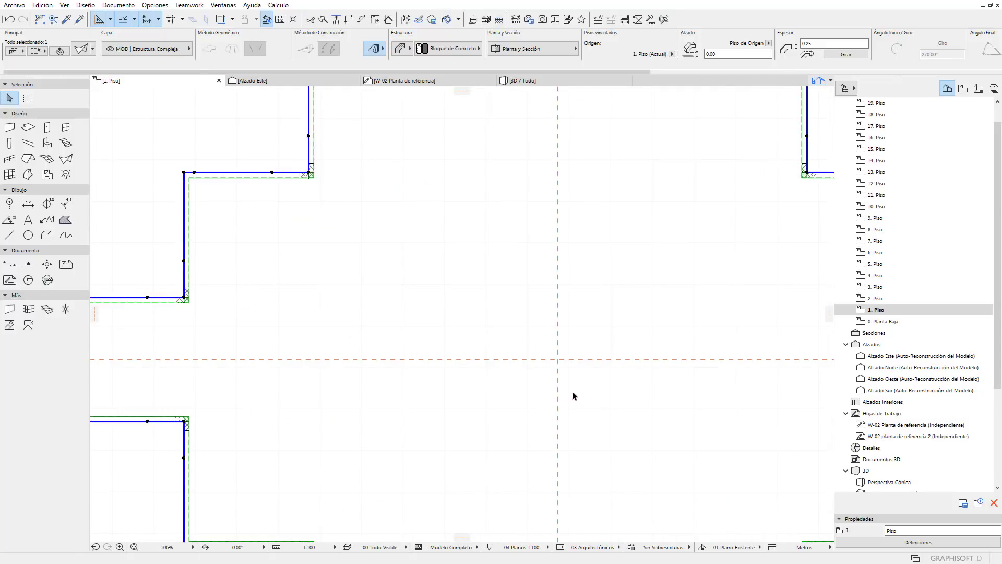
# Rotate the walls 90° again about the axes crossing, then select the tall right wall
pyautogui.hotkey('ctrl', 'e')
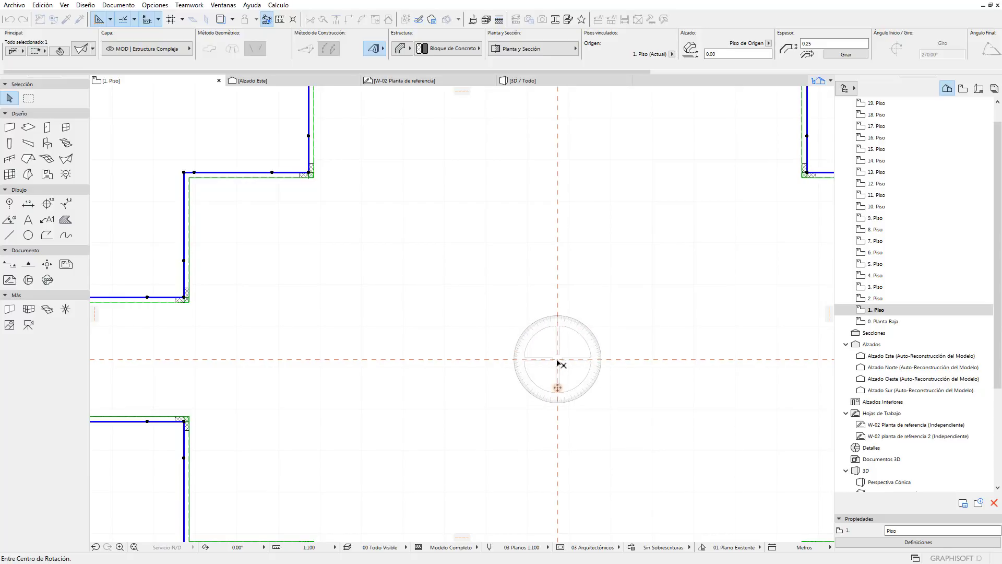
pyautogui.click(557, 359)
pyautogui.scroll(-2, 626, 386)
pyautogui.scroll(-2, 669, 389)
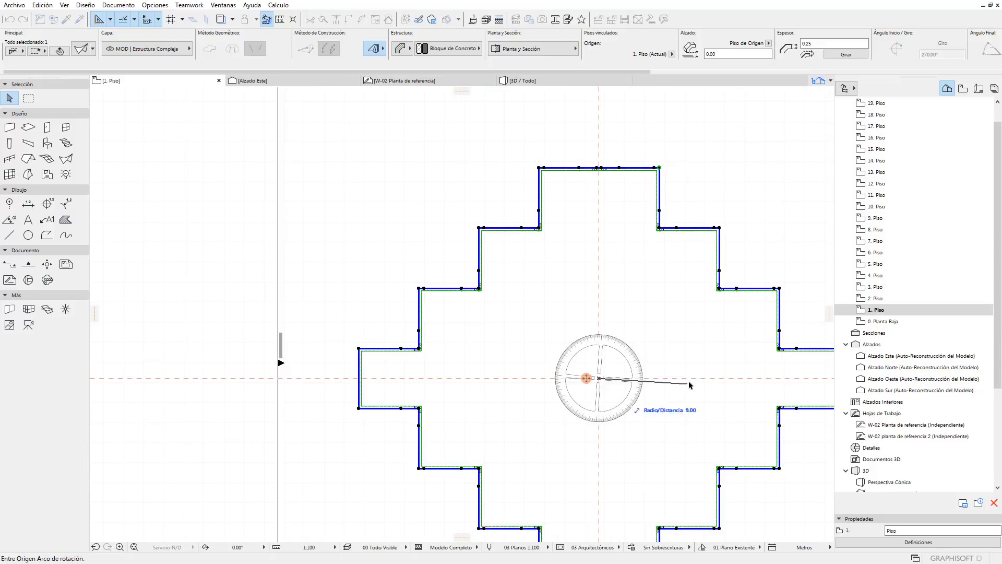
pyautogui.click(692, 379)
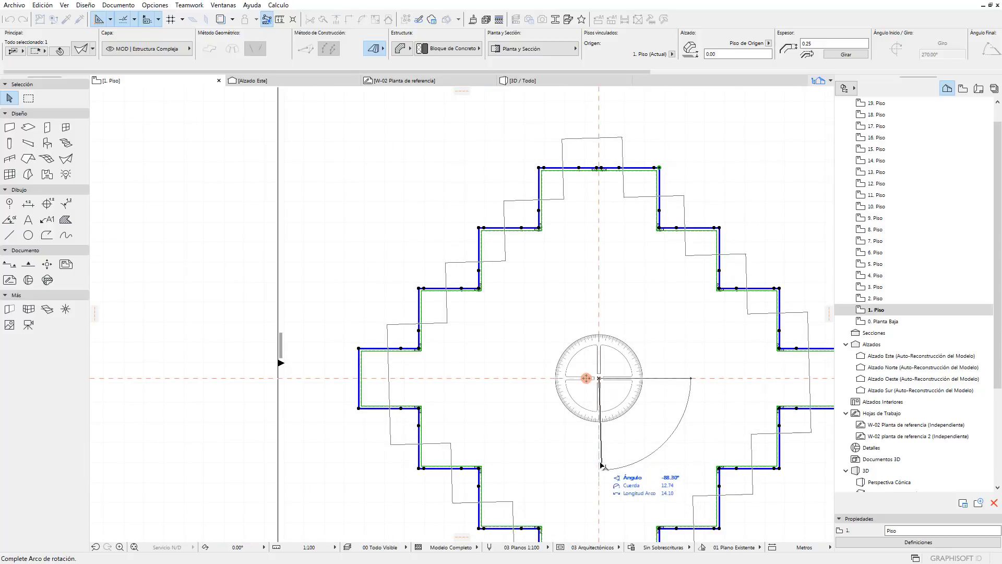
pyautogui.click(600, 490)
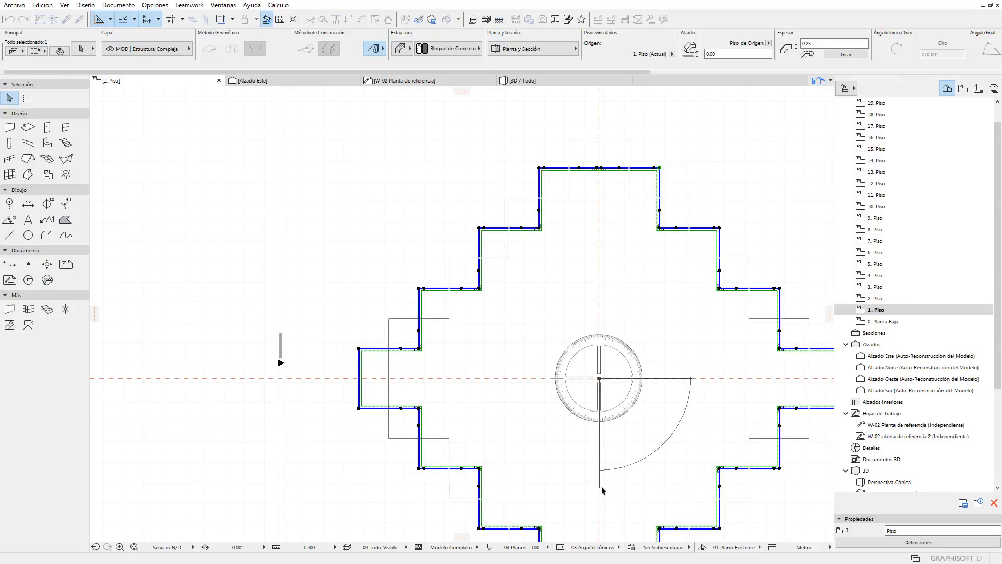
pyautogui.scroll(-2, 616, 429)
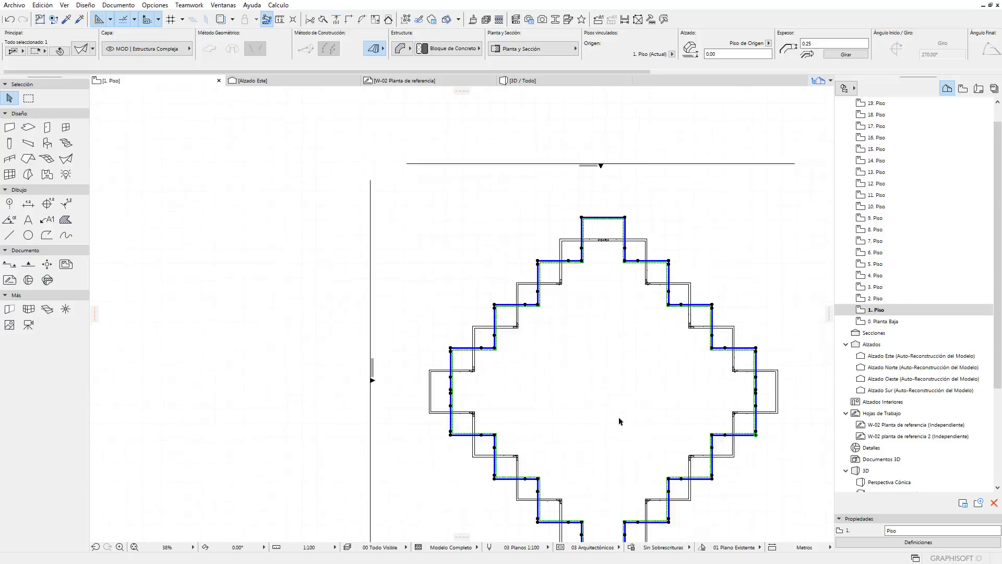
pyautogui.click(719, 280)
# Orbit the 3D / Todo model to check it, then switch to the Alzado Este elevation
pyautogui.click(585, 82)
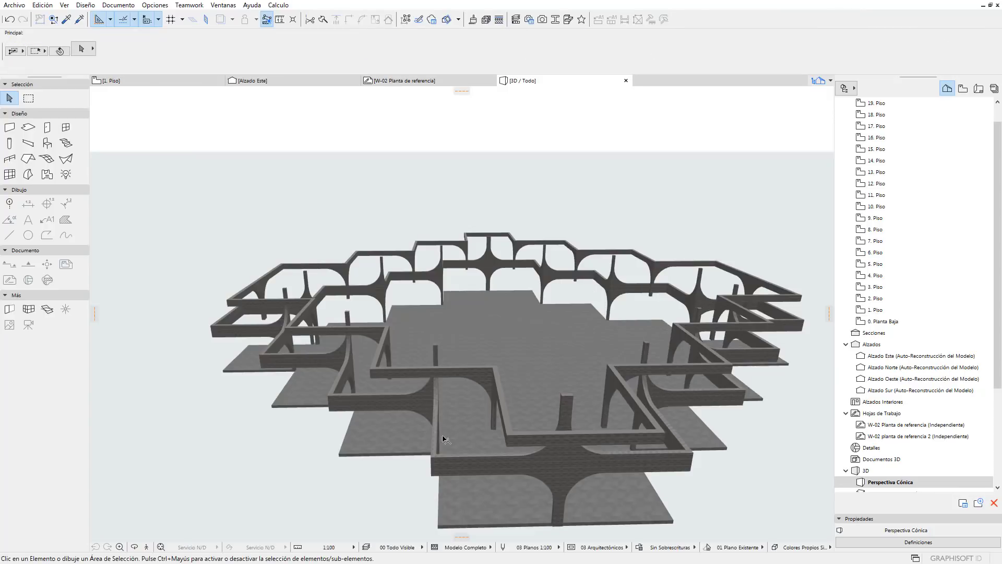
pyautogui.moveTo(454, 473)
pyautogui.keyDown('shift'); pyautogui.mouseDown(button='middle')
pyautogui.moveTo(463, 436)
pyautogui.moveTo(485, 463)
pyautogui.moveTo(544, 456)
pyautogui.moveTo(409, 450)
pyautogui.moveTo(448, 465)
pyautogui.moveTo(552, 445)
pyautogui.mouseUp(button='middle'); pyautogui.keyUp('shift')
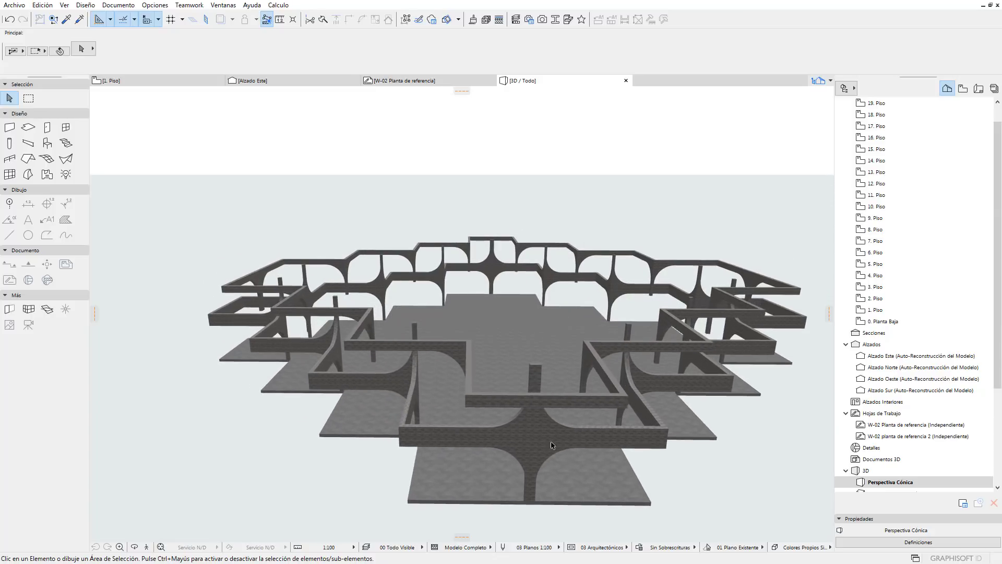
pyautogui.hotkey('ctrl', 'a')
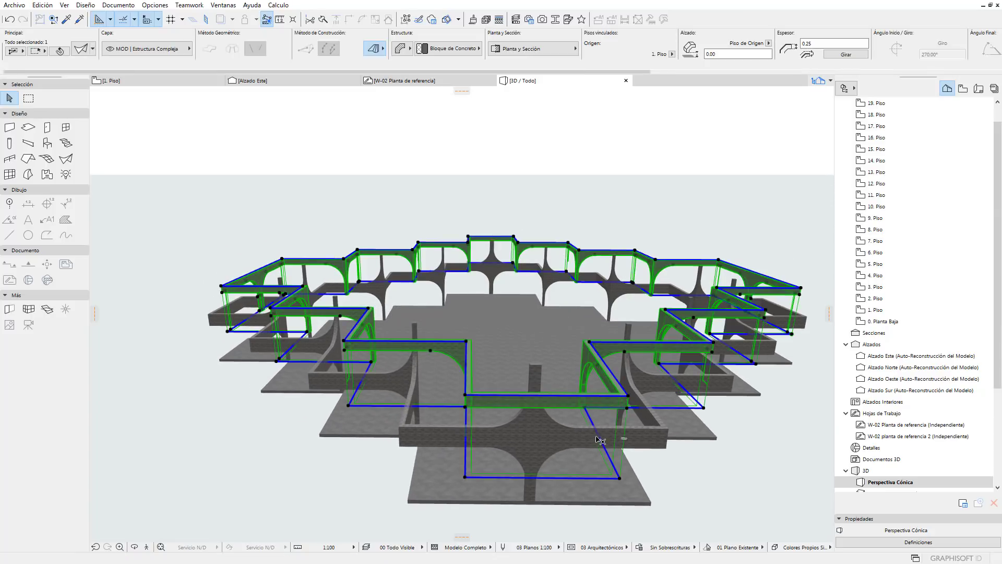
pyautogui.moveTo(656, 410)
pyautogui.keyDown('shift'); pyautogui.mouseDown(button='middle')
pyautogui.moveTo(668, 400)
pyautogui.moveTo(669, 217)
pyautogui.mouseUp(button='middle'); pyautogui.keyUp('shift')
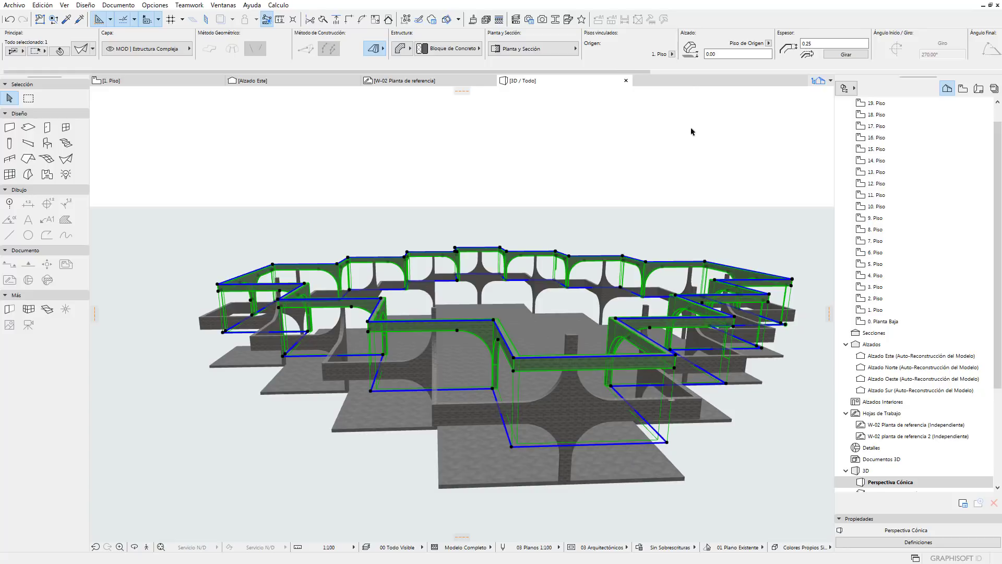
pyautogui.click(762, 436)
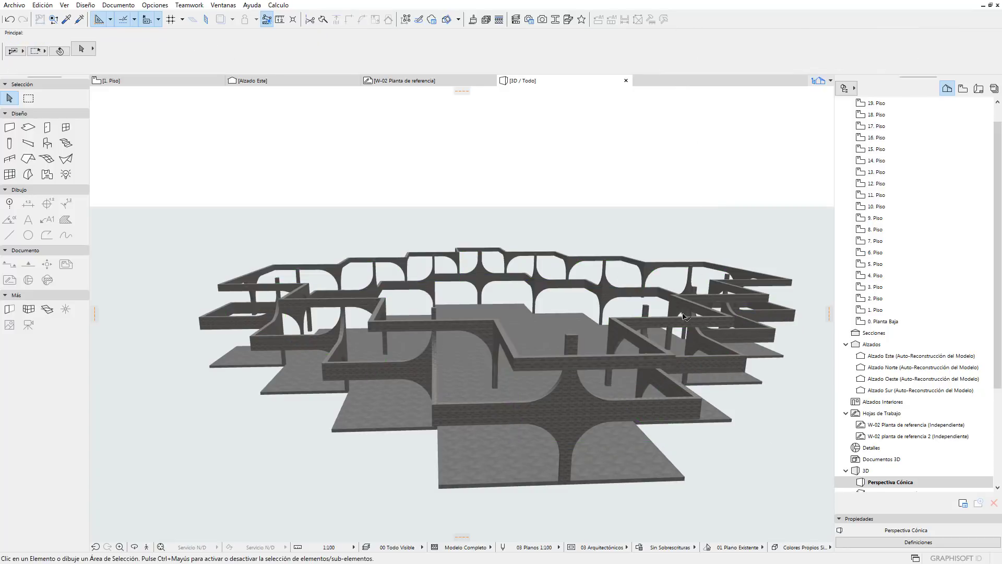
pyautogui.click(302, 81)
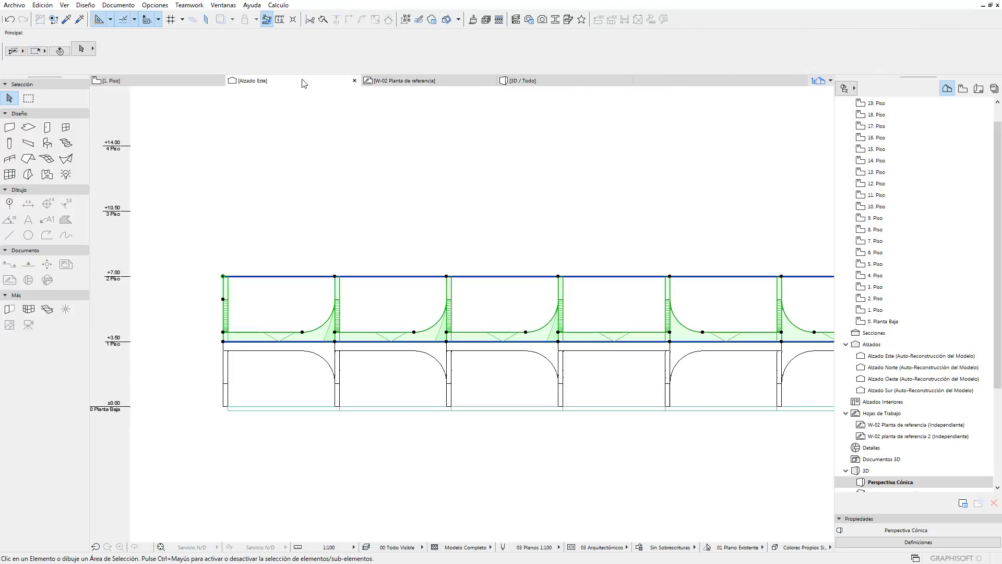
# Select the upper arched wall row in Alzado Este and open its context menu
pyautogui.click(641, 280)
pyautogui.scroll(1, 600, 253)
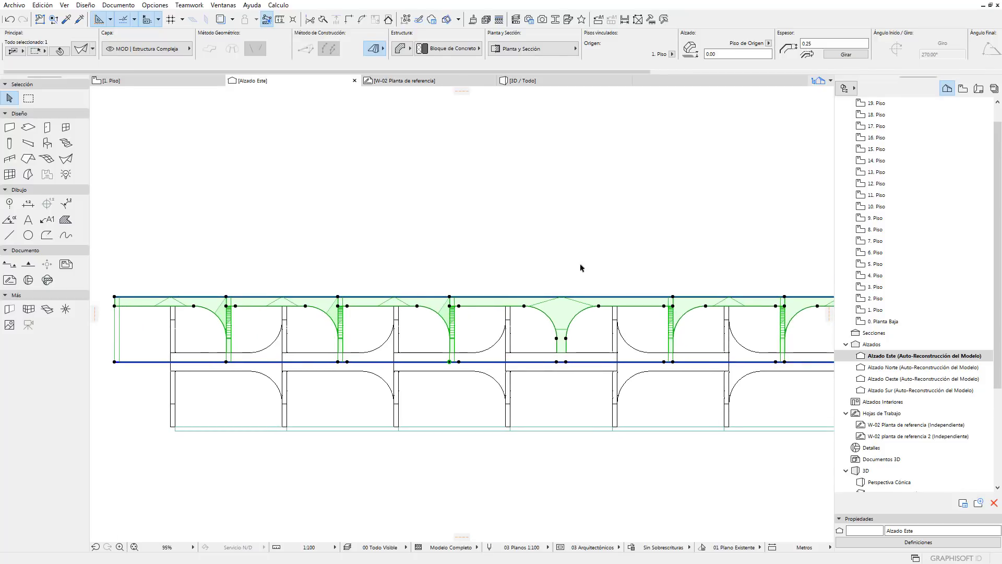
pyautogui.scroll(1, 584, 269)
pyautogui.click(596, 299)
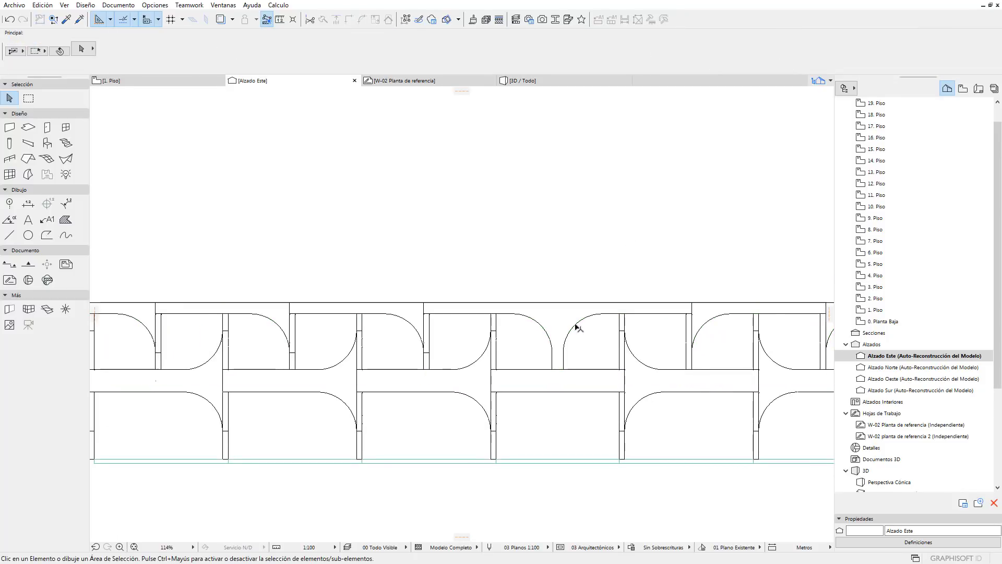
pyautogui.click(575, 327)
pyautogui.rightClick(584, 241)
pyautogui.moveTo(611, 364)
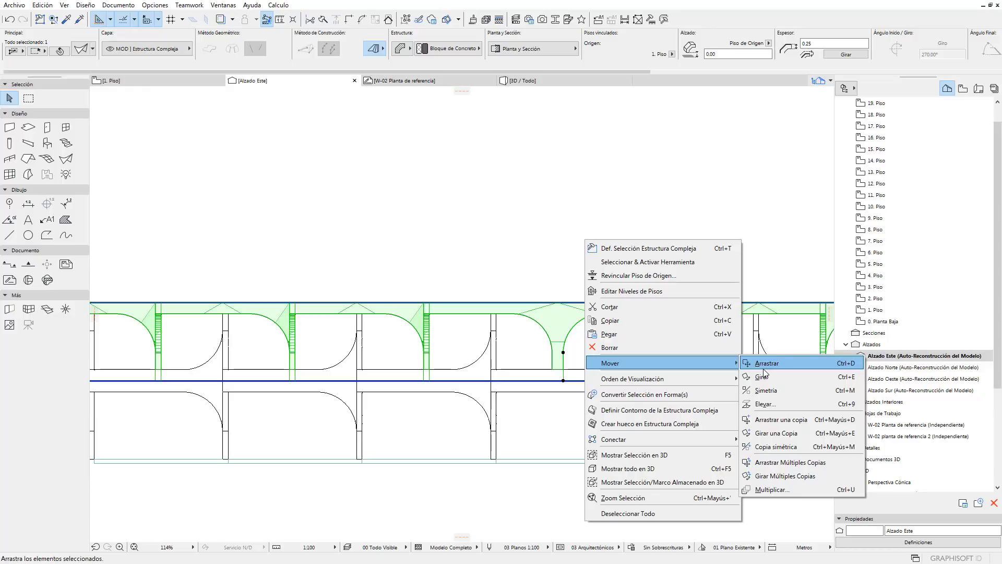
pyautogui.click(791, 435)
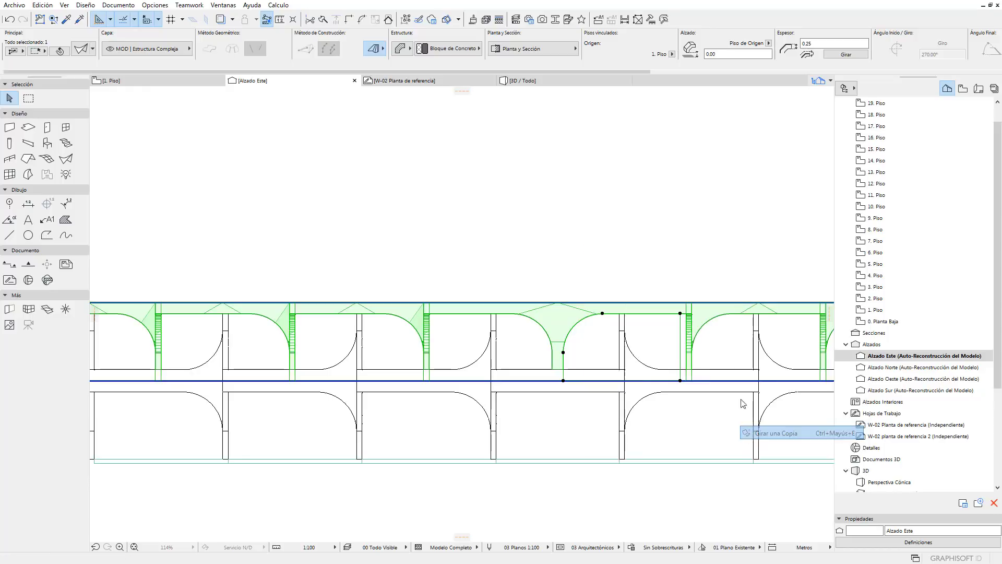
pyautogui.click(557, 303)
pyautogui.click(654, 302)
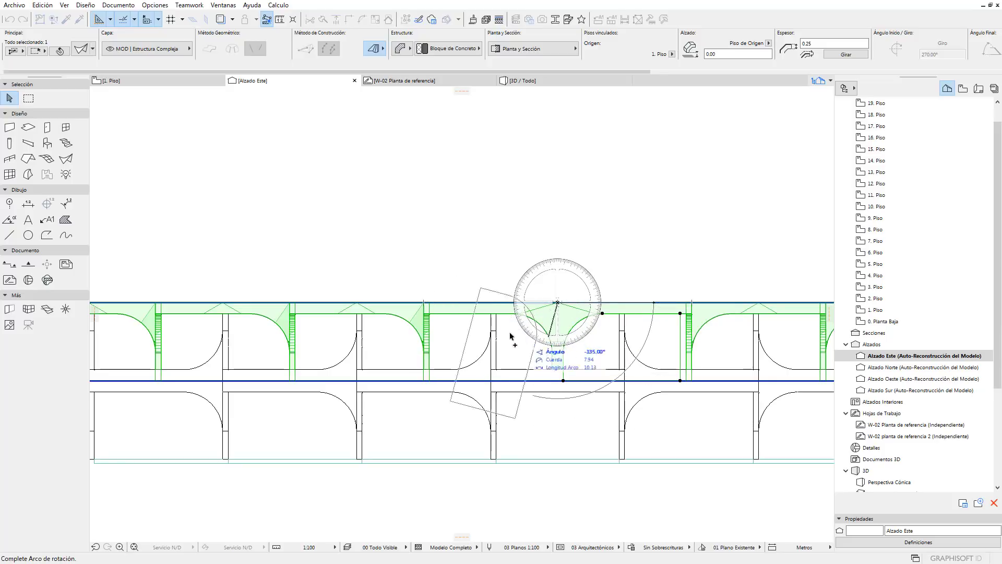
pyautogui.click(566, 287)
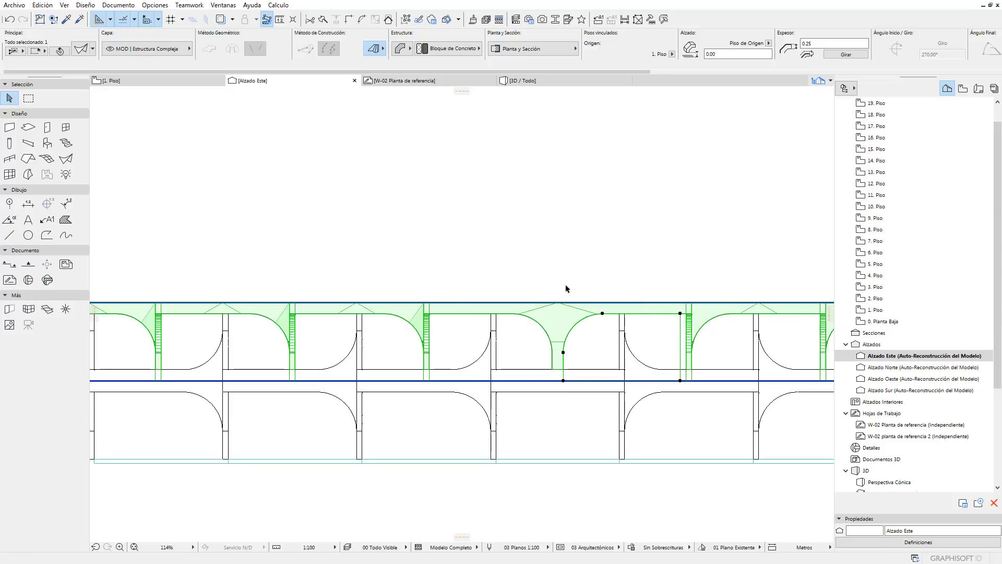
pyautogui.hotkey('ctrl', 'z')
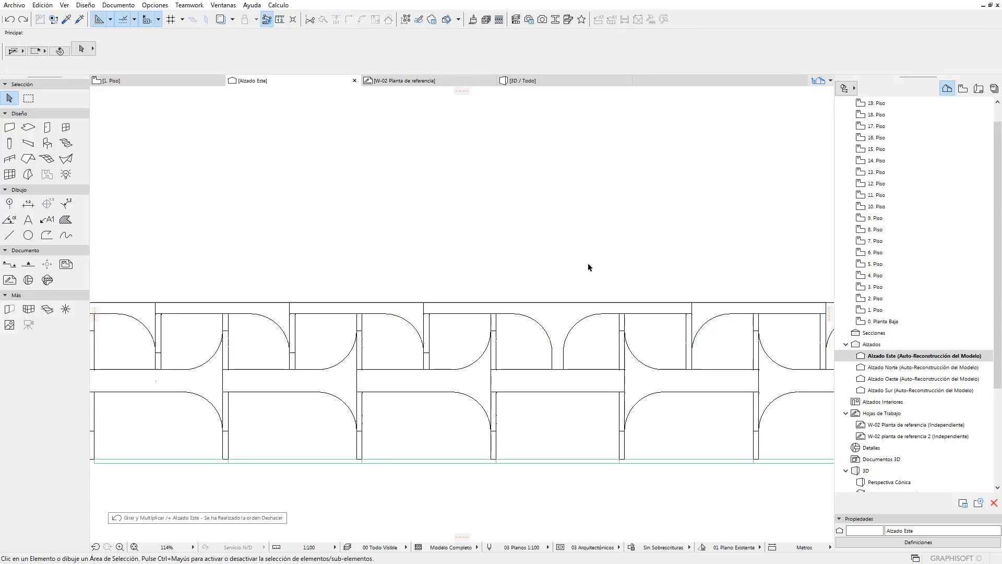
# Reselect the upper arched wall row and bring up its right-click menu
pyautogui.click(566, 314)
pyautogui.click(609, 277)
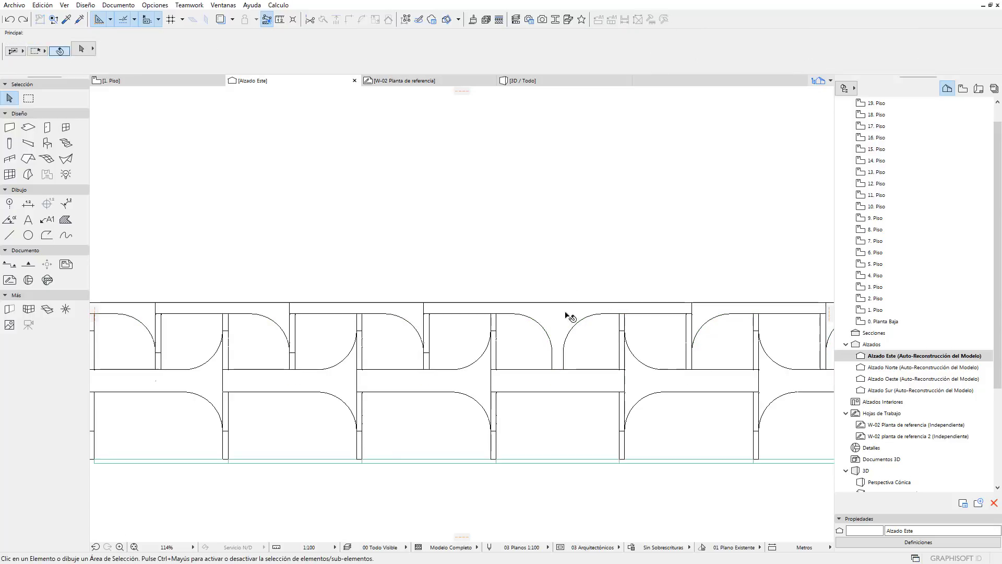
pyautogui.click(585, 306)
pyautogui.click(601, 315)
pyautogui.click(605, 316)
pyautogui.click(588, 295)
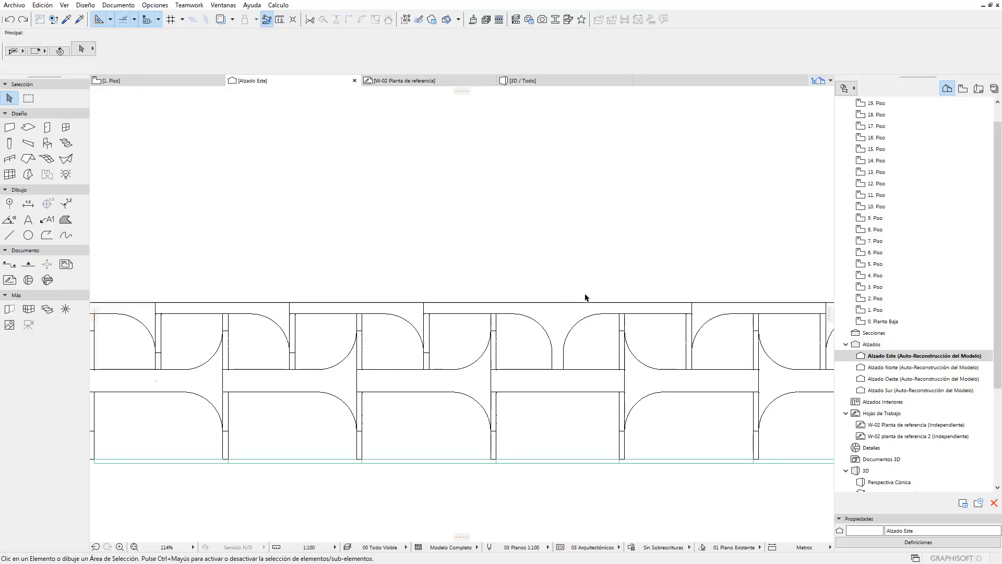
pyautogui.click(555, 317)
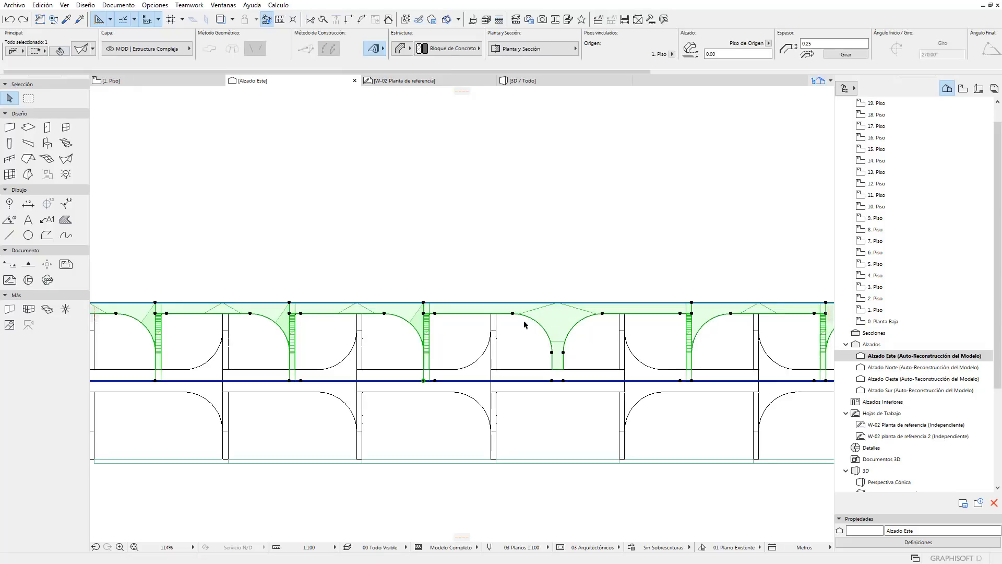
pyautogui.rightClick(563, 253)
pyautogui.moveTo(637, 374)
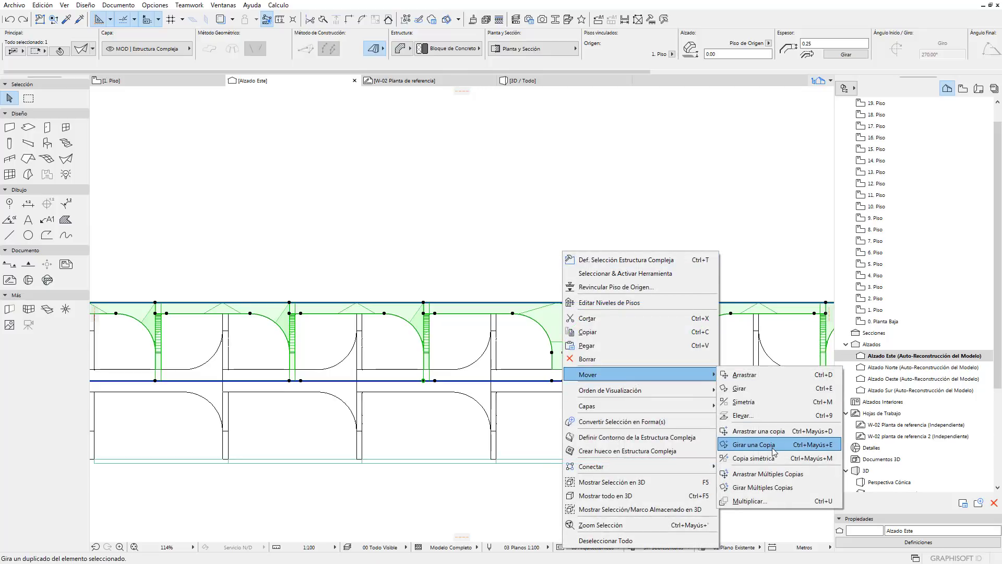
# Rotate a copy of the arched row 180° about its top edge to form a third tier
pyautogui.click(774, 445)
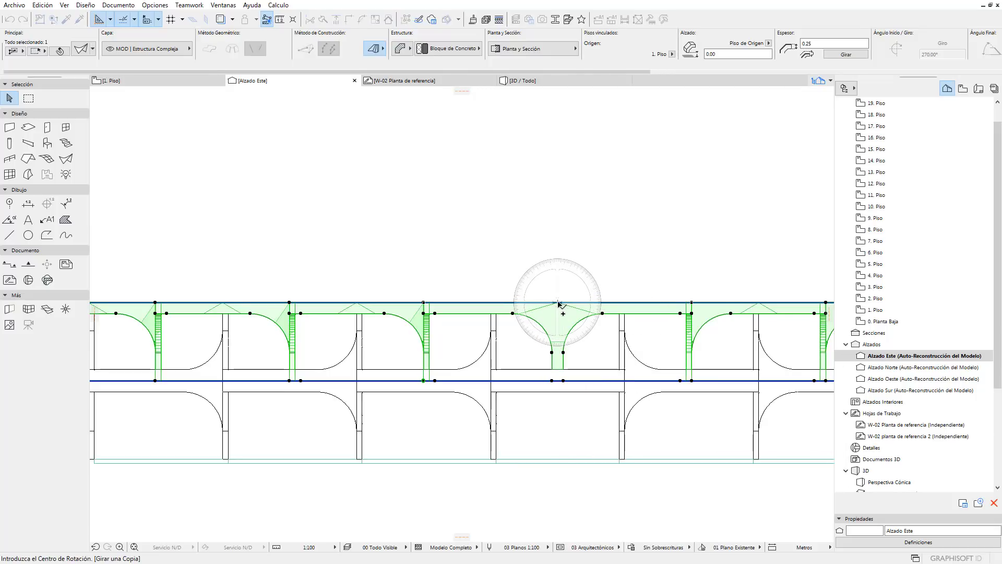
pyautogui.click(558, 302)
pyautogui.click(625, 302)
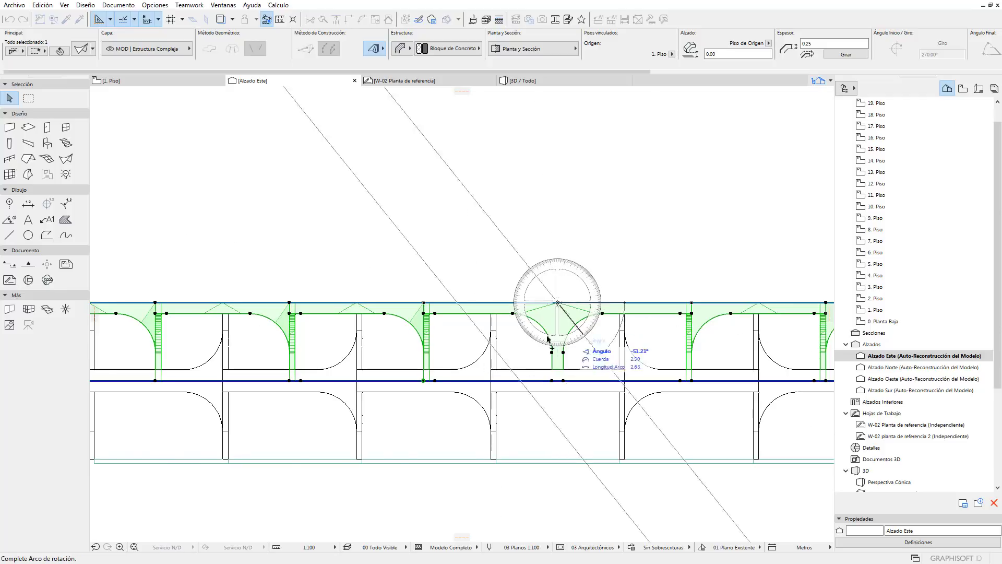
pyautogui.click(510, 312)
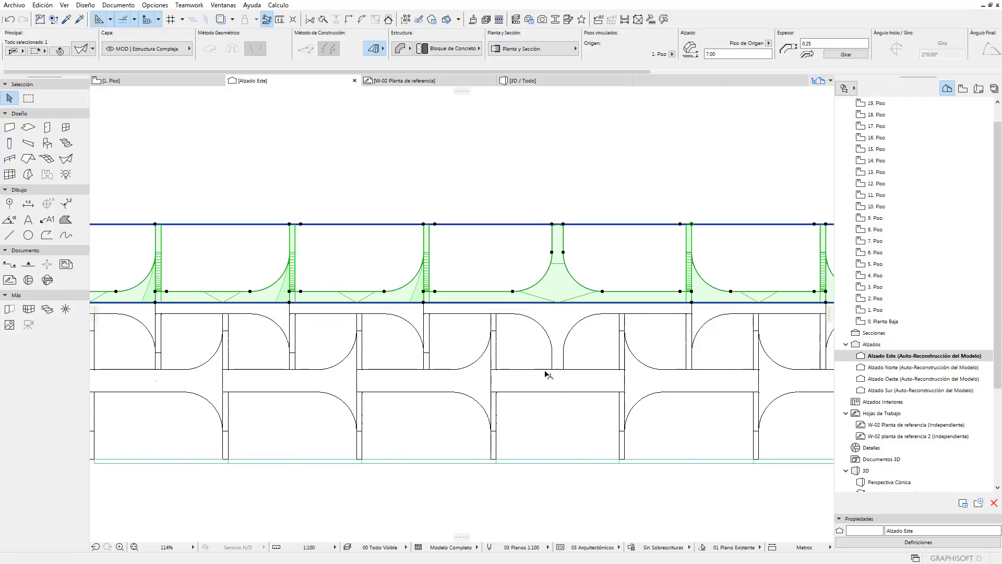
pyautogui.click(561, 499)
pyautogui.scroll(-2, 588, 419)
pyautogui.scroll(-2, 590, 428)
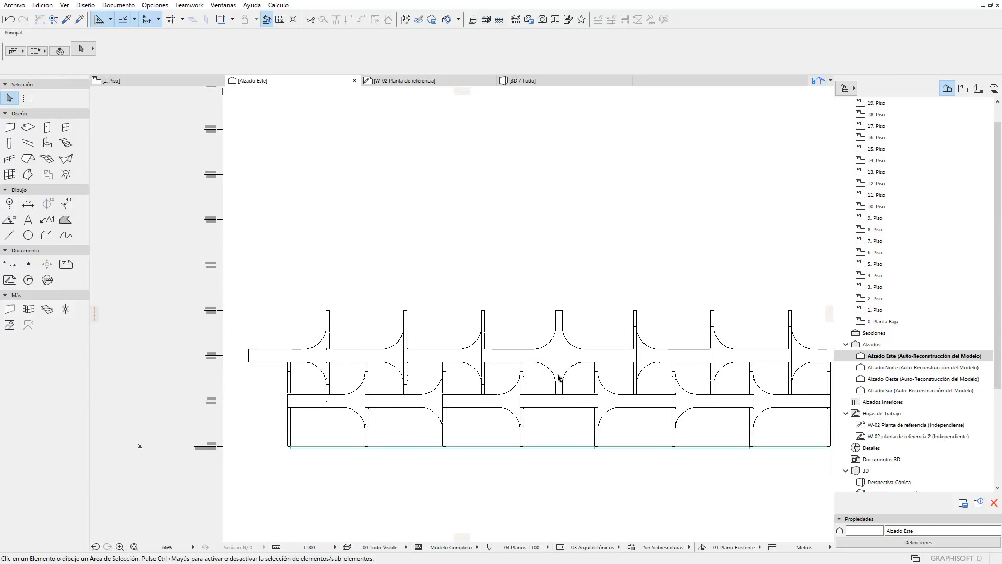
# Give the top arched wall row home storey 2. Piso and elevation 3.50
pyautogui.click(554, 410)
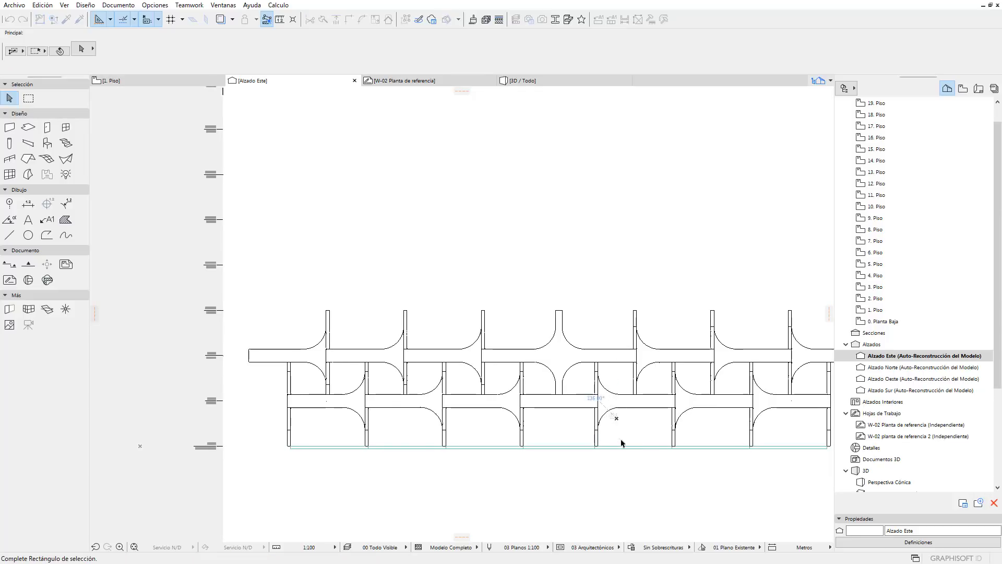
pyautogui.press('Escape')
pyautogui.click(562, 326)
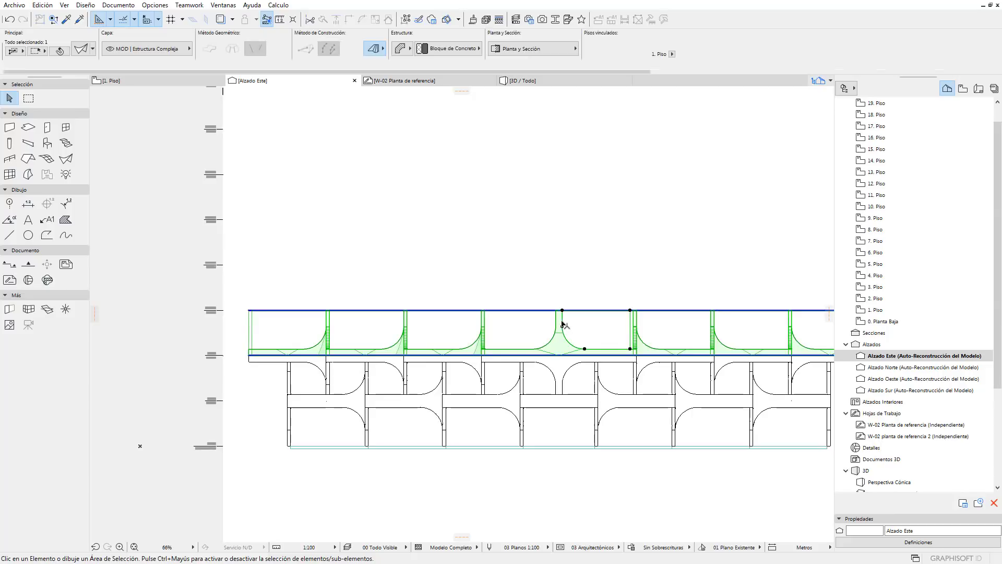
pyautogui.click(672, 53)
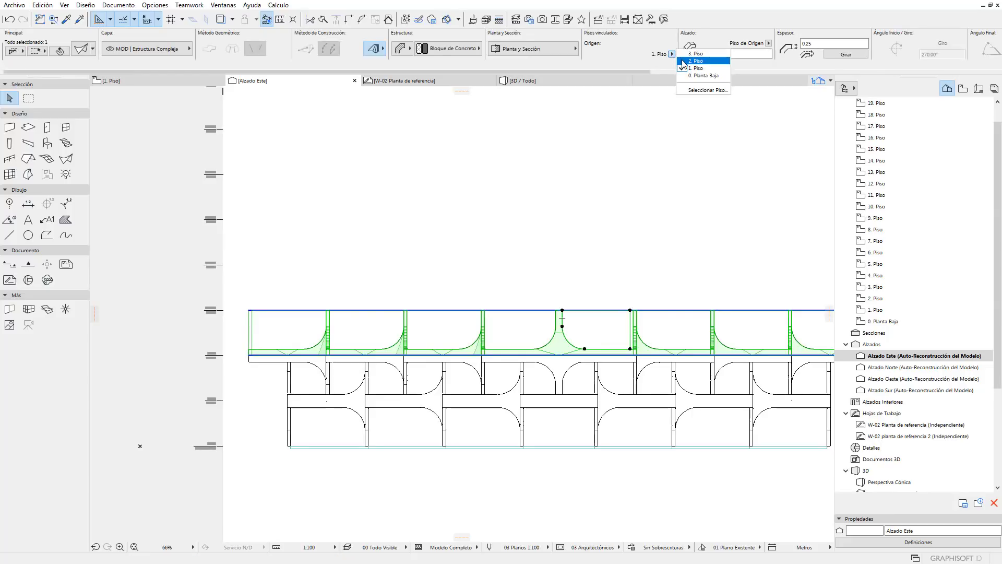
pyautogui.click(683, 61)
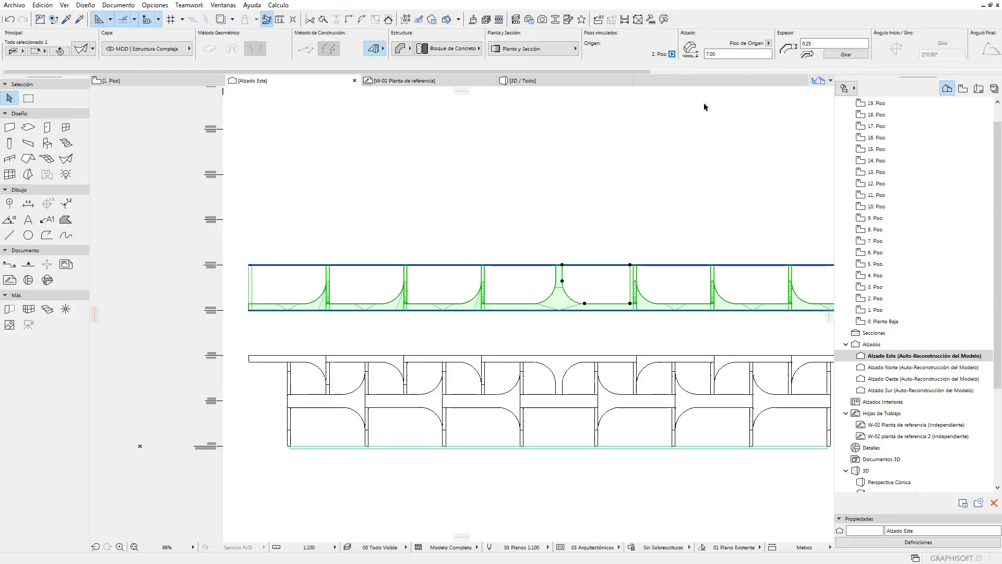
pyautogui.click(715, 53)
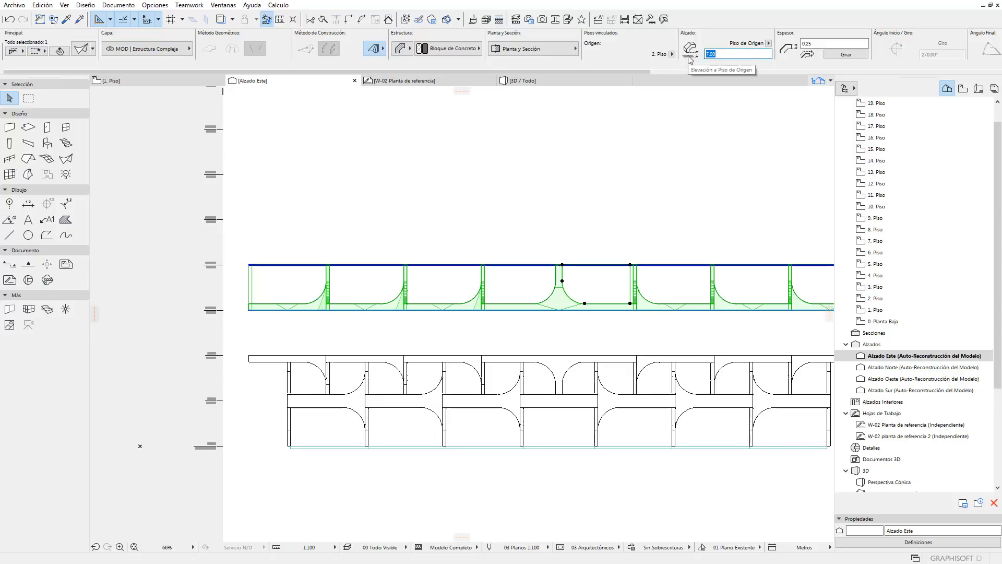
pyautogui.write('3.50')
pyautogui.press('Return')
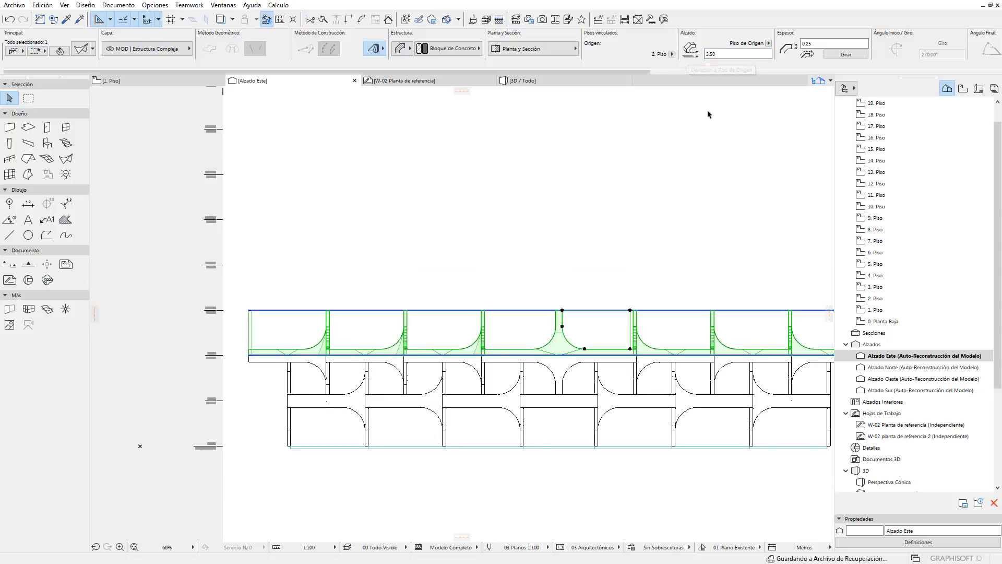
pyautogui.click(601, 250)
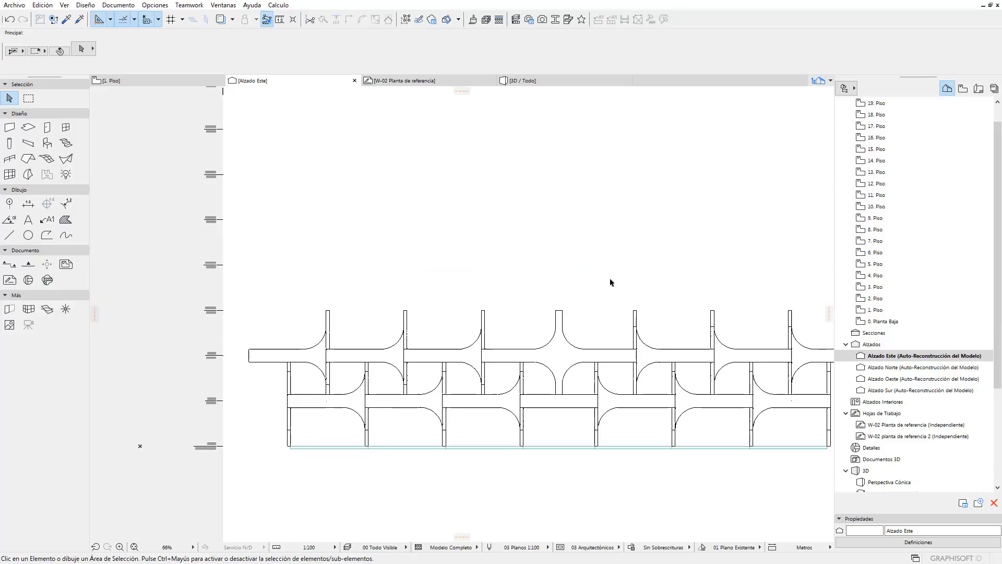
# Switch to the 3D / Todo view and orbit to see the stacked tiers from above
pyautogui.scroll(-2, 612, 278)
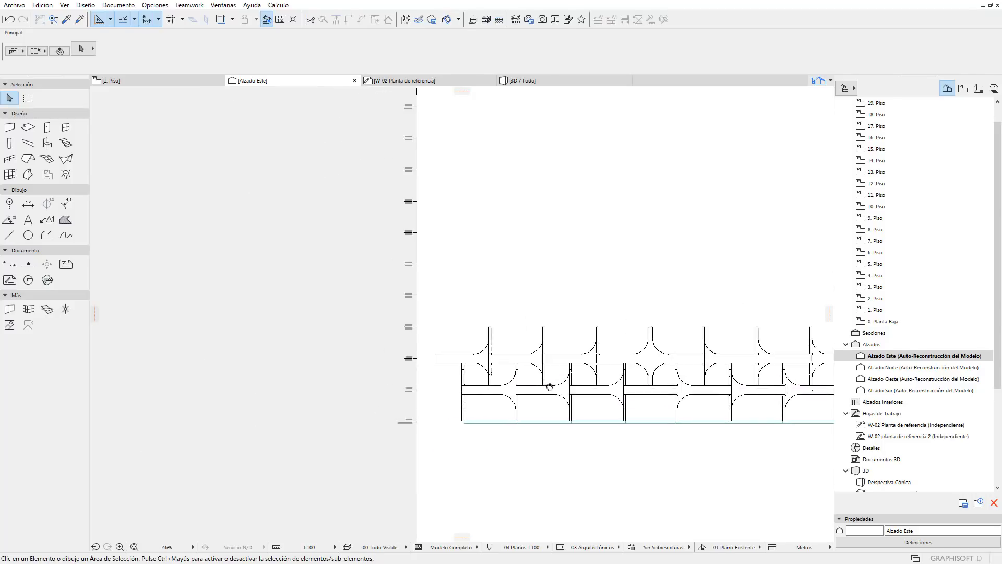
pyautogui.click(533, 81)
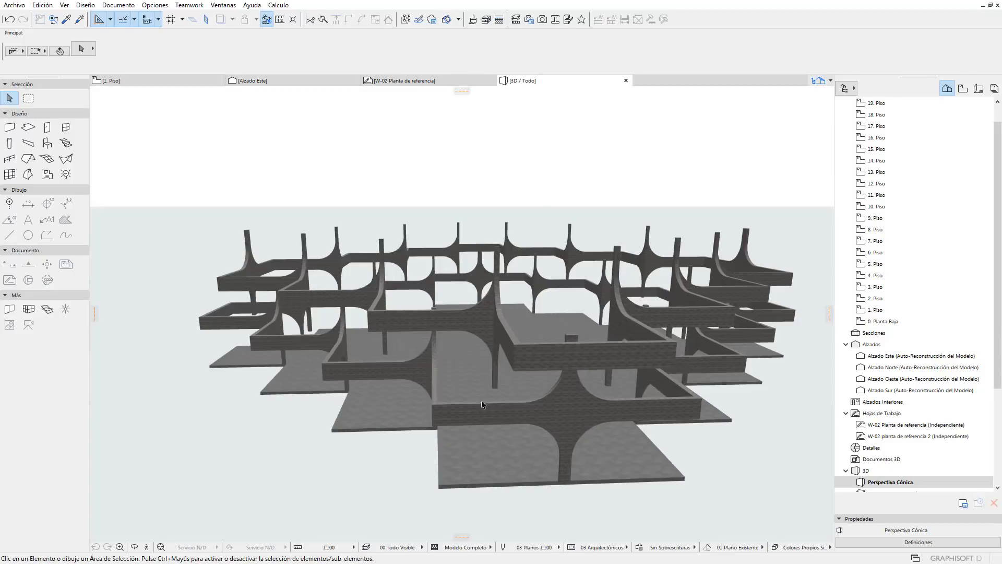
pyautogui.keyDown('shift'); pyautogui.moveTo(484, 405); pyautogui.dragTo(691, 417, button='middle'); pyautogui.keyUp('shift')
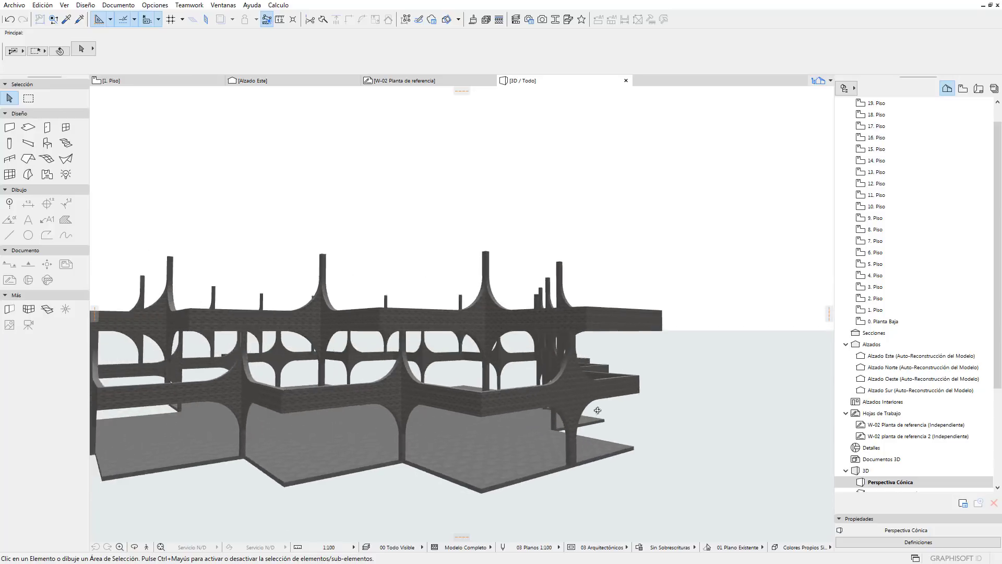
pyautogui.moveTo(690, 418)
pyautogui.keyDown('shift'); pyautogui.mouseDown(button='middle')
pyautogui.moveTo(612, 441)
pyautogui.moveTo(623, 428)
pyautogui.moveTo(556, 401)
pyautogui.moveTo(520, 454)
pyautogui.mouseUp(button='middle'); pyautogui.keyUp('shift')
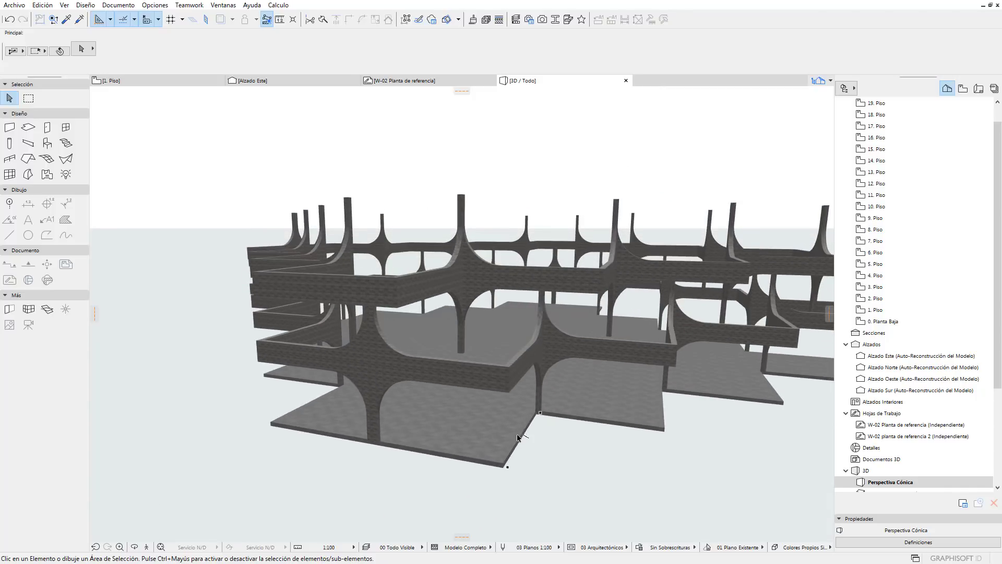
# Select the ground-floor hexagonal slabs in 3D and orbit around them to inspect
pyautogui.click(522, 443)
pyautogui.scroll(5, 555, 398)
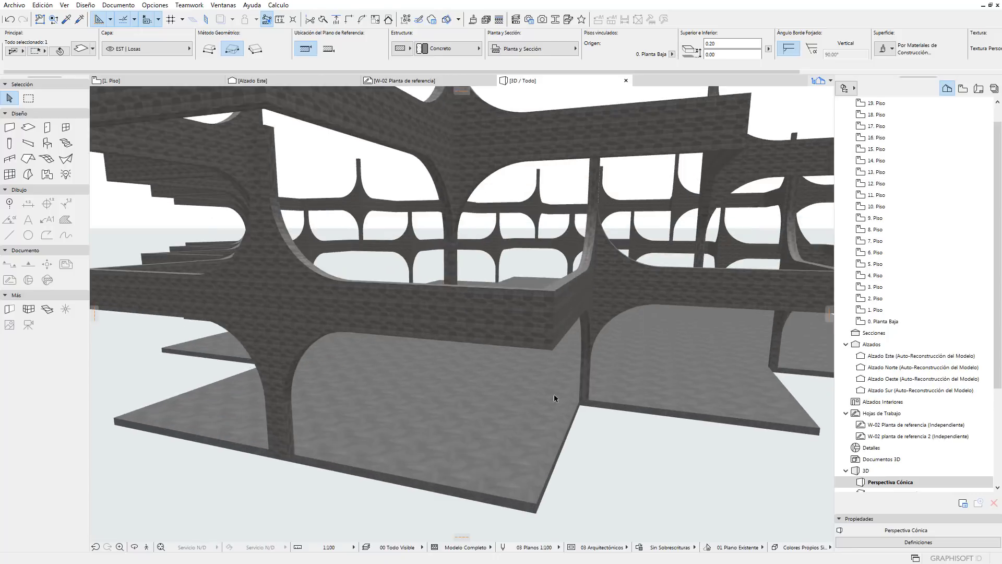
pyautogui.scroll(3, 598, 404)
pyautogui.scroll(-5, 597, 404)
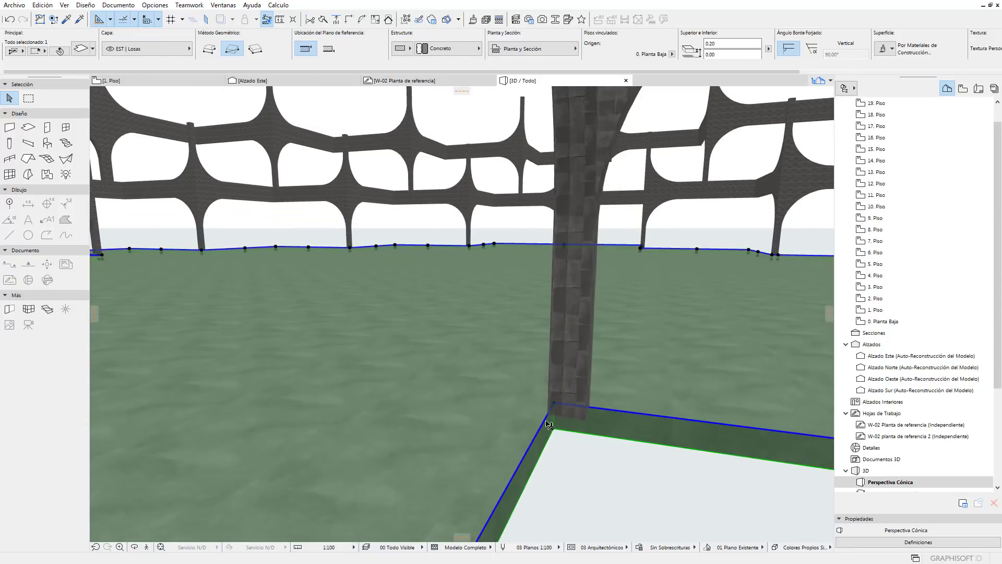
pyautogui.scroll(3, 546, 430)
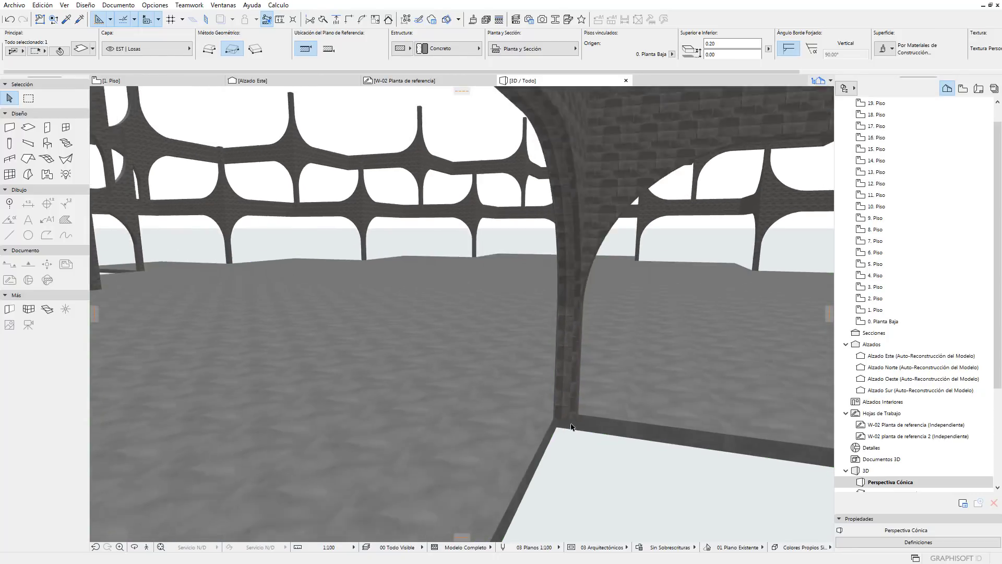
pyautogui.scroll(1, 563, 428)
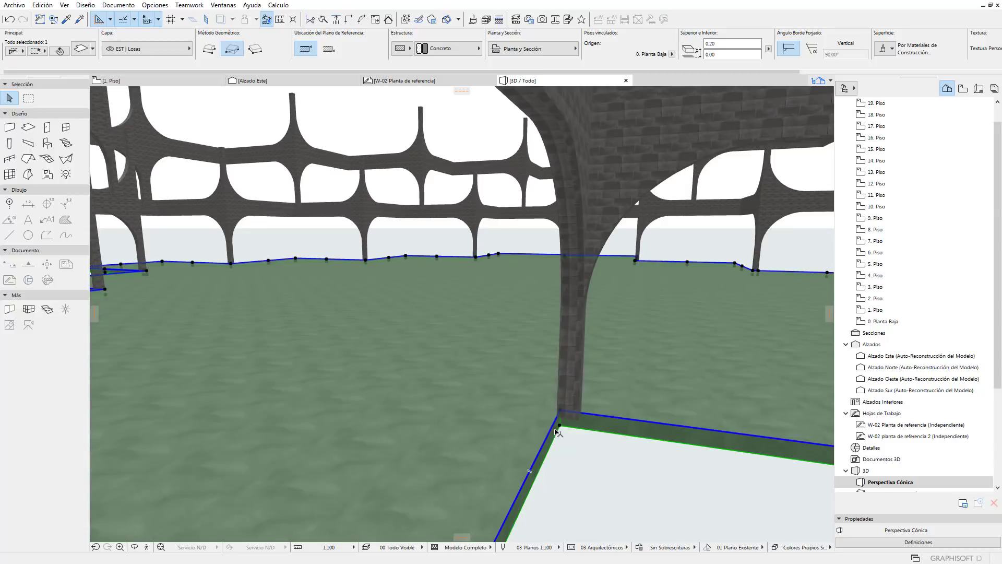
pyautogui.moveTo(558, 432)
pyautogui.keyDown('shift'); pyautogui.mouseDown(button='middle')
pyautogui.moveTo(621, 437)
pyautogui.moveTo(626, 447)
pyautogui.mouseUp(button='middle'); pyautogui.keyUp('shift')
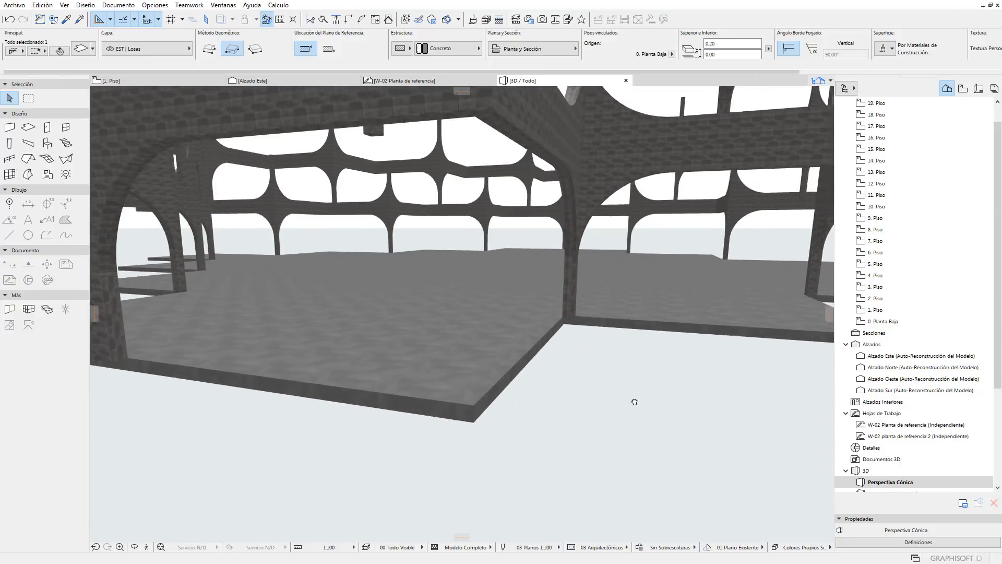
pyautogui.keyDown('shift'); pyautogui.moveTo(635, 401); pyautogui.dragTo(653, 414, button='middle'); pyautogui.keyUp('shift')
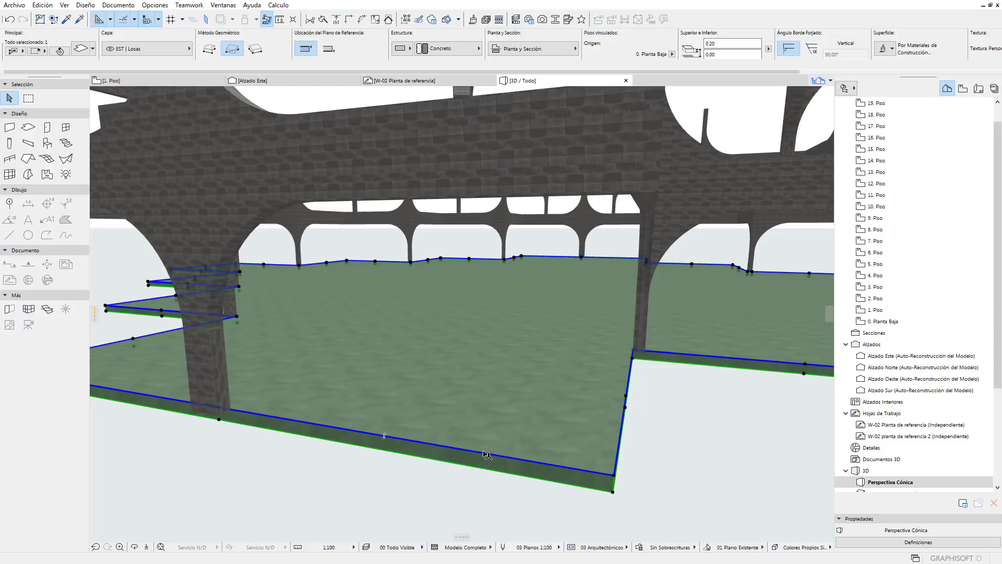
pyautogui.moveTo(485, 454)
pyautogui.keyDown('shift'); pyautogui.mouseDown(button='middle')
pyautogui.moveTo(664, 441)
pyautogui.moveTo(619, 467)
pyautogui.moveTo(604, 463)
pyautogui.mouseUp(button='middle'); pyautogui.keyUp('shift')
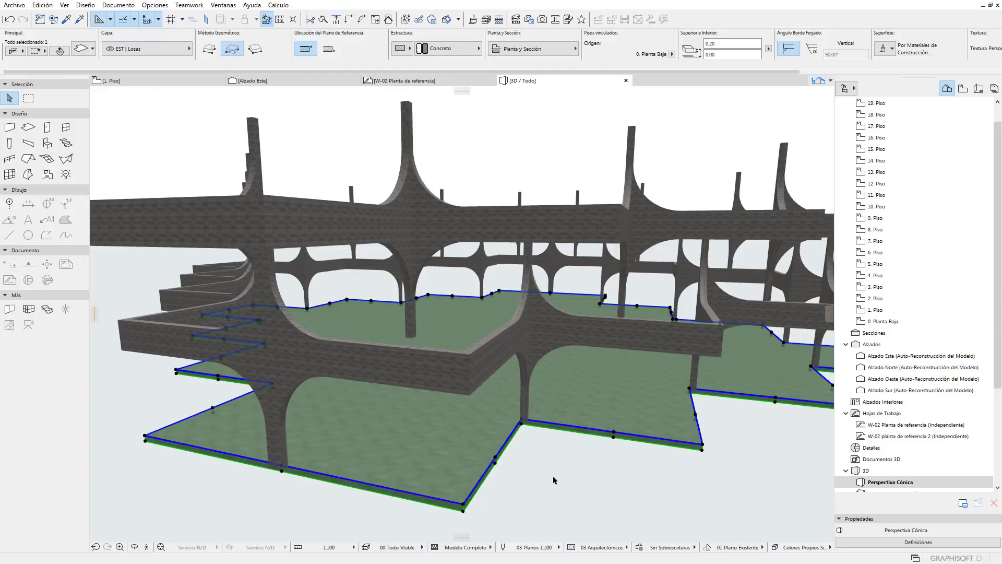
# Drag a copy of the ground-floor hexagonal slabs 3.50 straight up to the 1. Piso level
pyautogui.rightClick(554, 480)
pyautogui.moveTo(631, 306)
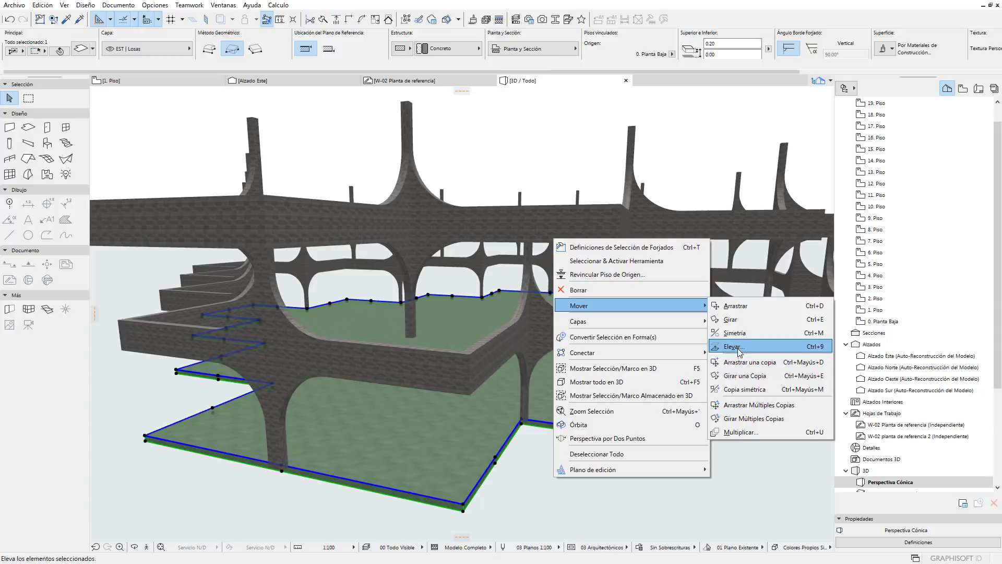
pyautogui.click(747, 363)
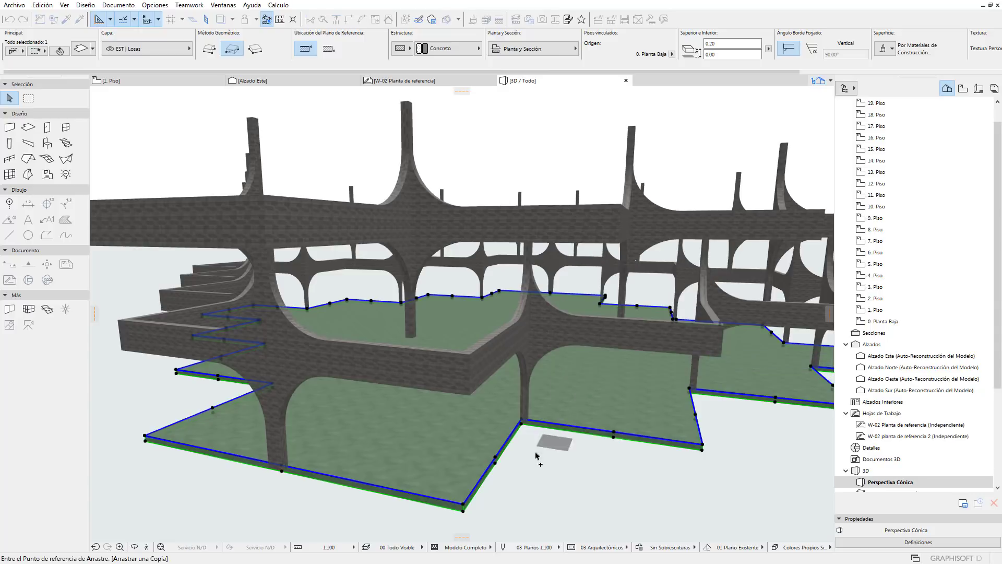
pyautogui.click(463, 505)
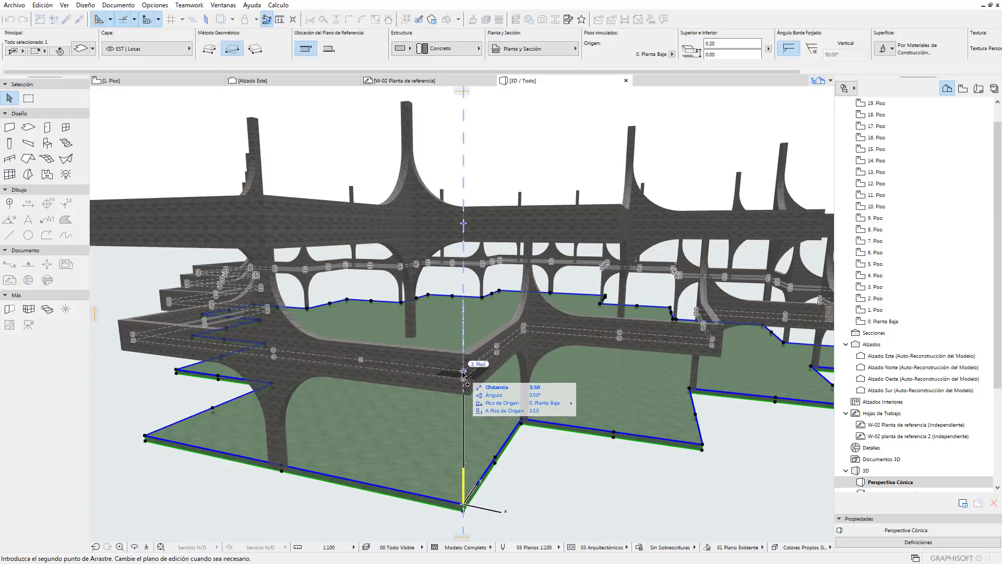
pyautogui.click(464, 373)
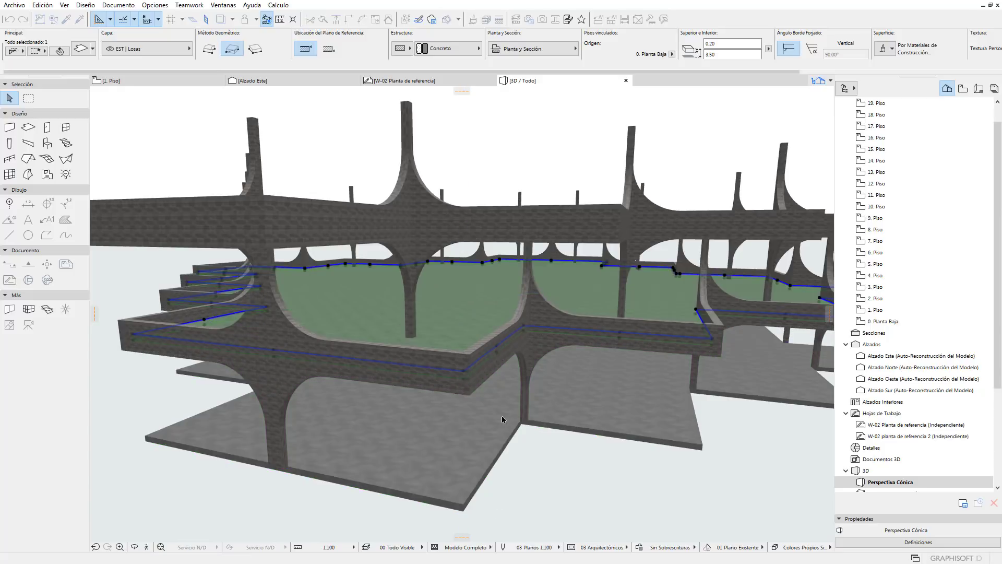
# Reassign the copied upper slab to home storey 1. Piso with a 0.00 offset
pyautogui.click(520, 456)
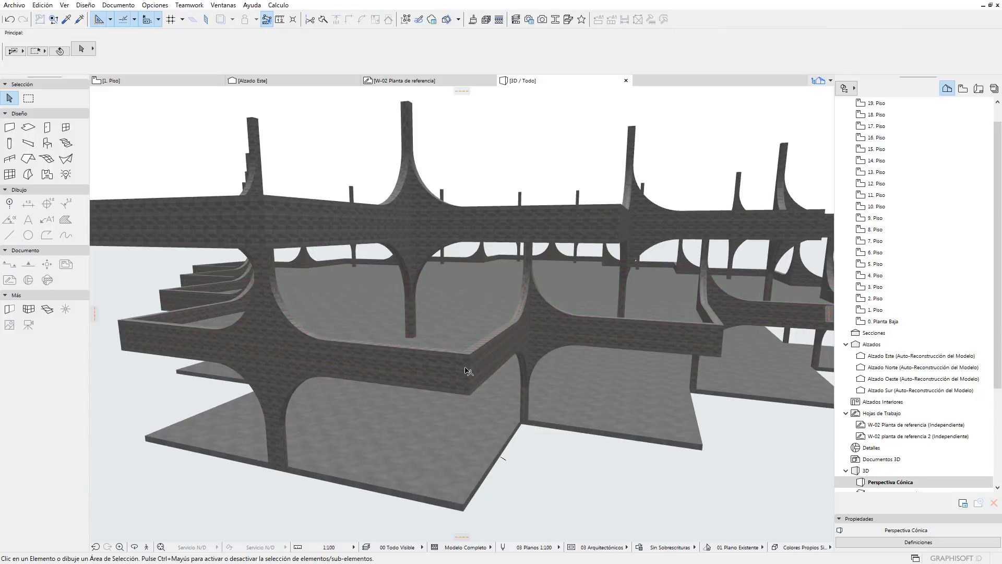
pyautogui.click(467, 371)
pyautogui.press('Escape')
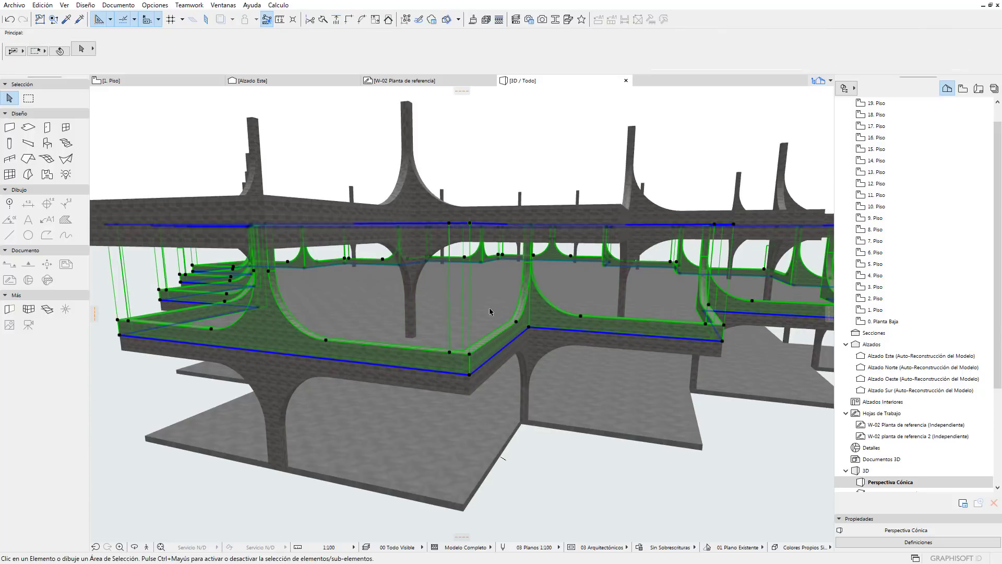
pyautogui.click(492, 308)
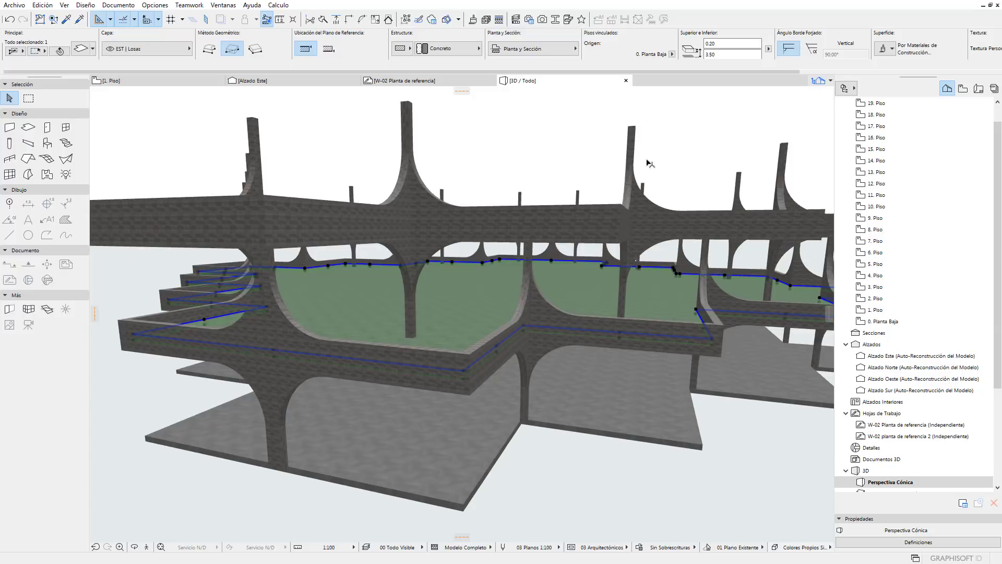
pyautogui.click(672, 54)
pyautogui.click(697, 60)
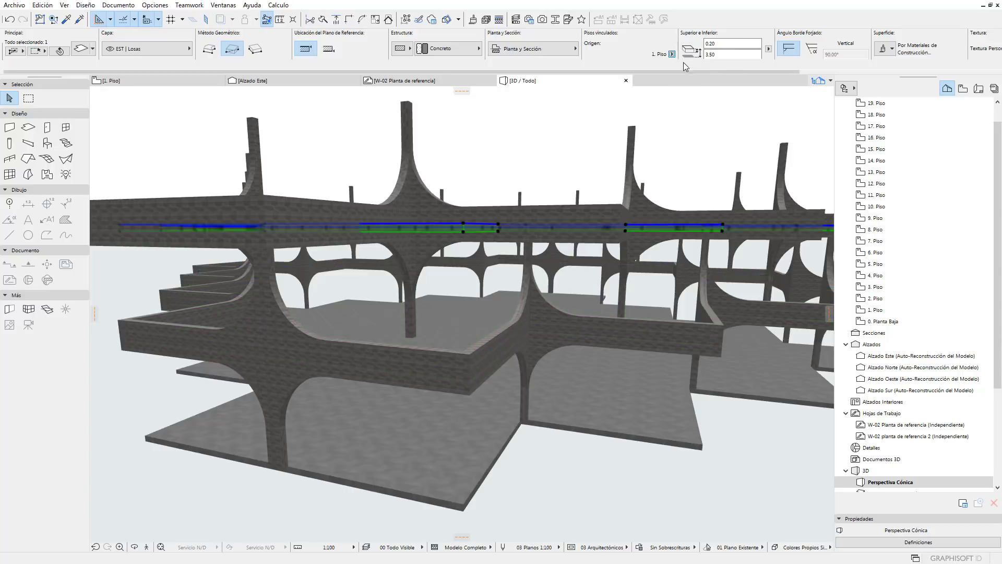
pyautogui.click(740, 53)
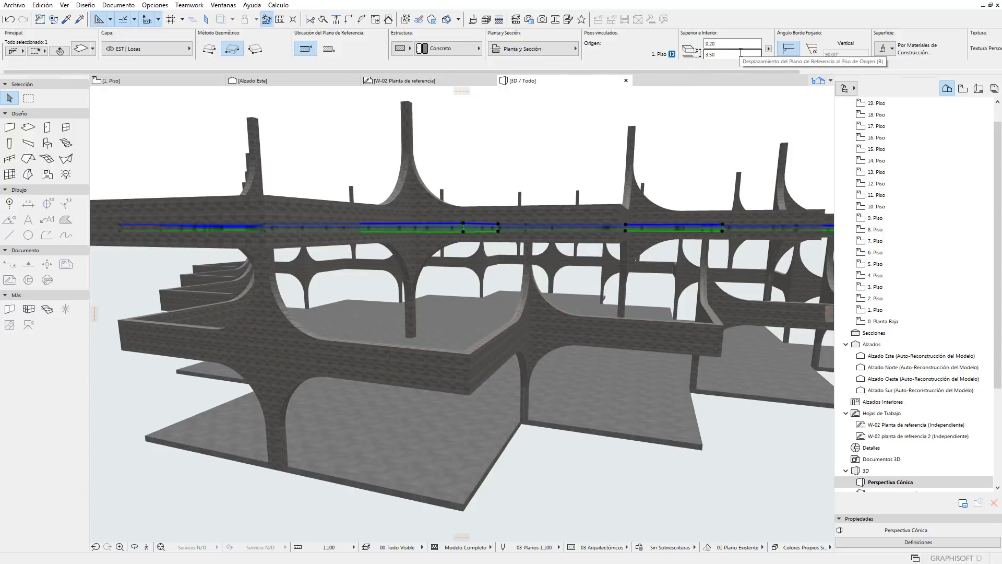
pyautogui.write('0')
pyautogui.press('Return')
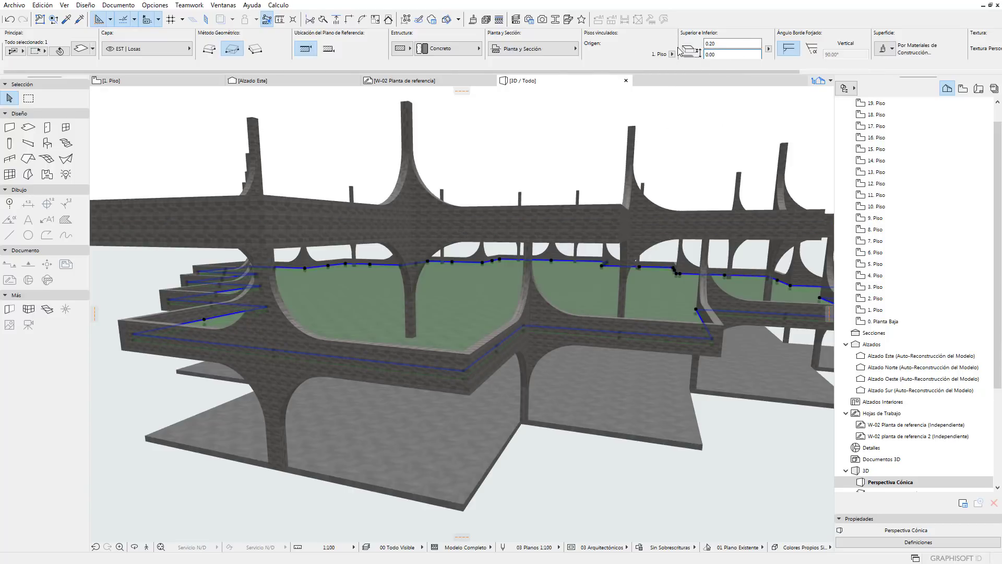
# Orbit the 3D model to review the hexagonal slabs and arched walls from several angles
pyautogui.click(540, 490)
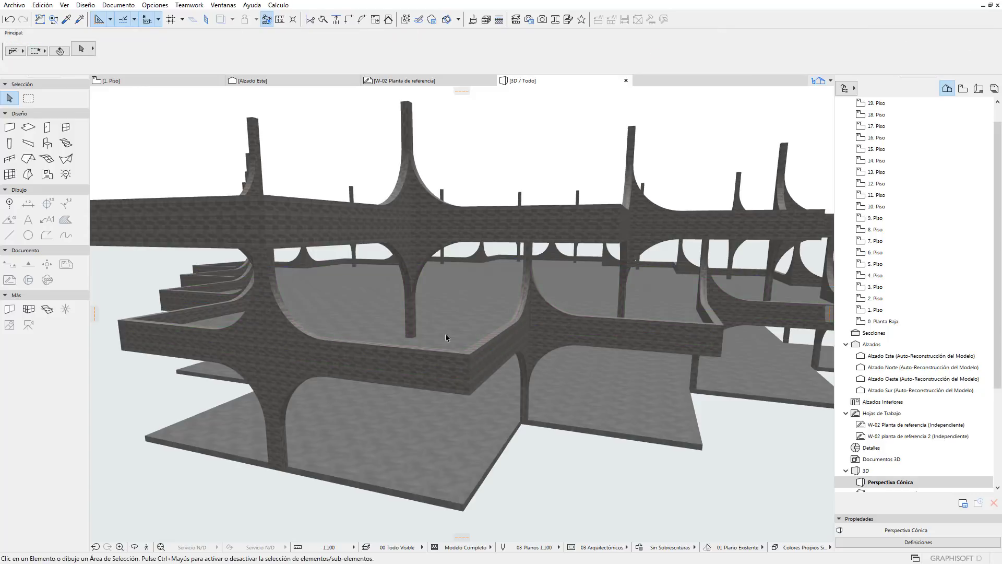
pyautogui.click(461, 317)
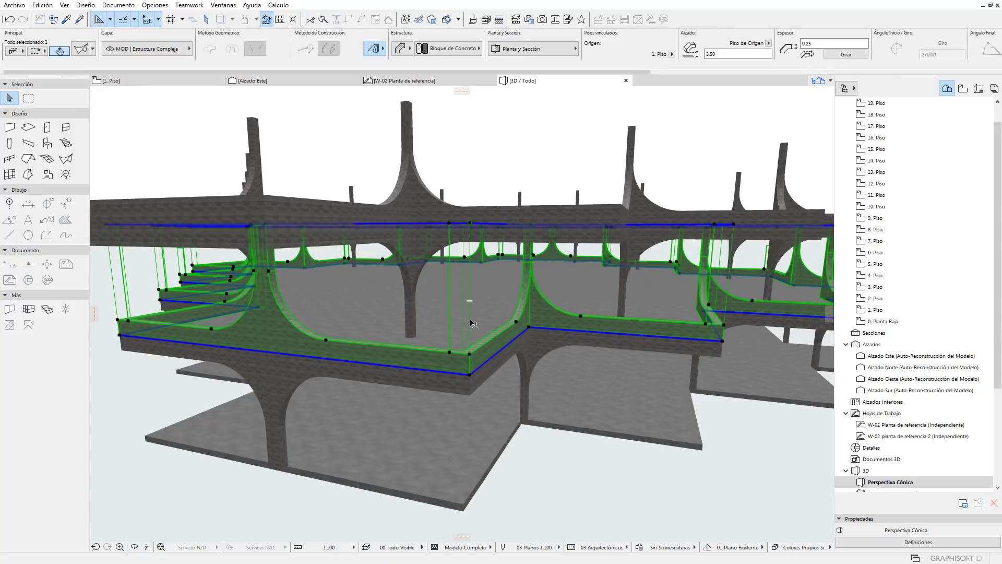
pyautogui.click(528, 476)
pyautogui.keyDown('shift'); pyautogui.moveTo(538, 434); pyautogui.dragTo(441, 460, button='middle'); pyautogui.keyUp('shift')
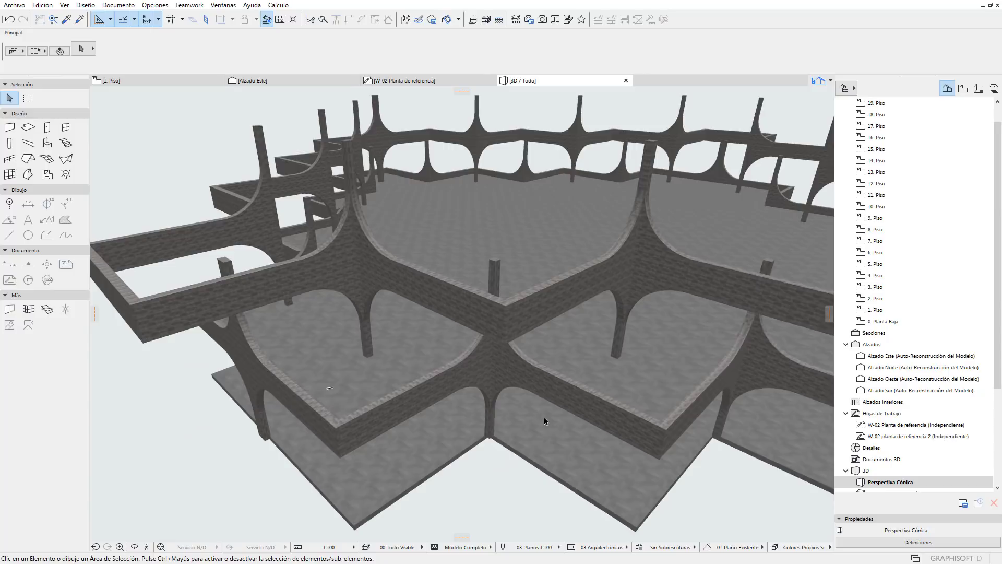
pyautogui.keyDown('shift'); pyautogui.moveTo(545, 421); pyautogui.dragTo(644, 351, button='middle'); pyautogui.keyUp('shift')
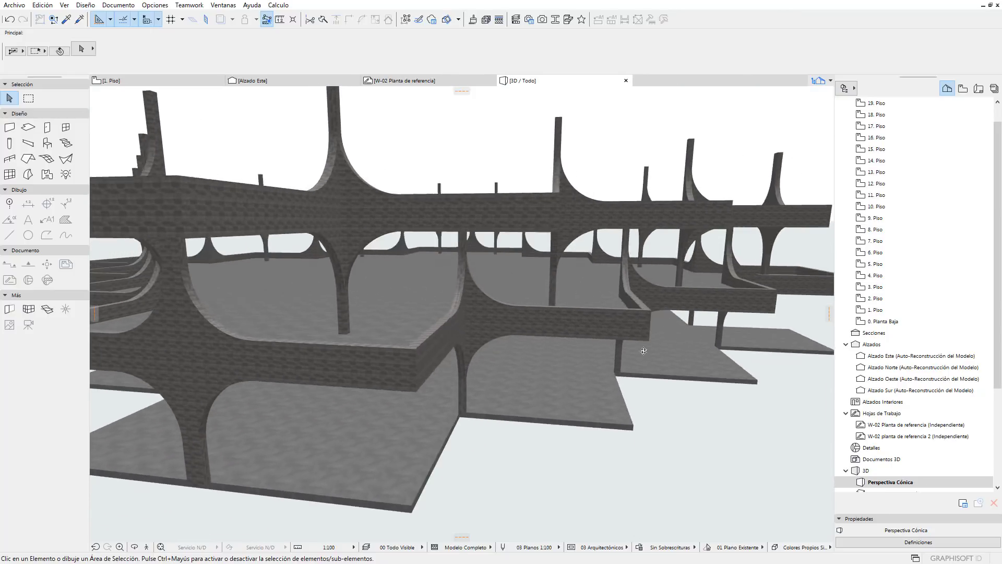
pyautogui.scroll(-3, 689, 354)
pyautogui.keyDown('shift'); pyautogui.moveTo(409, 383); pyautogui.dragTo(697, 381, button='middle'); pyautogui.keyUp('shift')
pyautogui.click(404, 342)
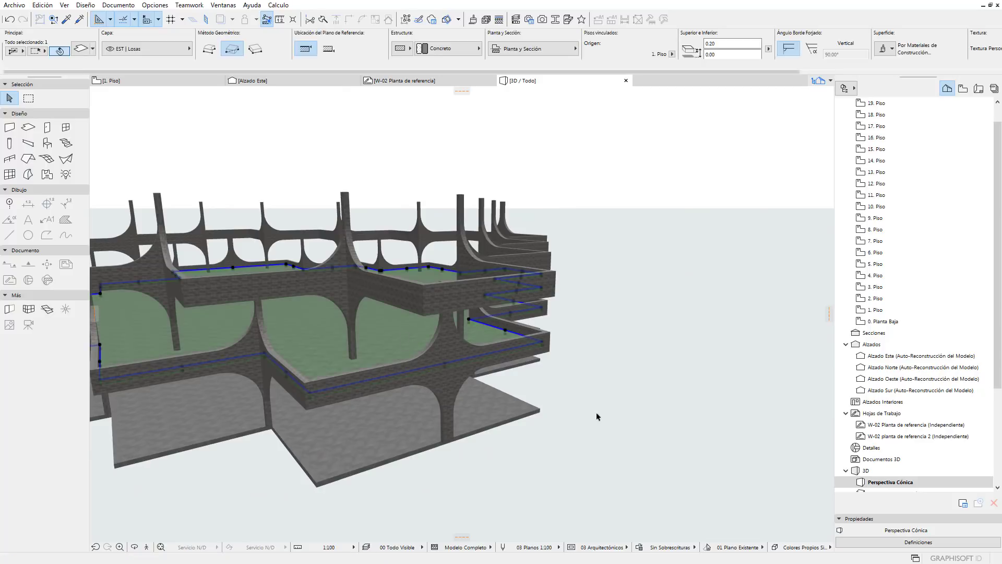
pyautogui.keyDown('shift'); pyautogui.moveTo(596, 412); pyautogui.dragTo(683, 390, button='middle'); pyautogui.keyUp('shift')
pyautogui.click(650, 420)
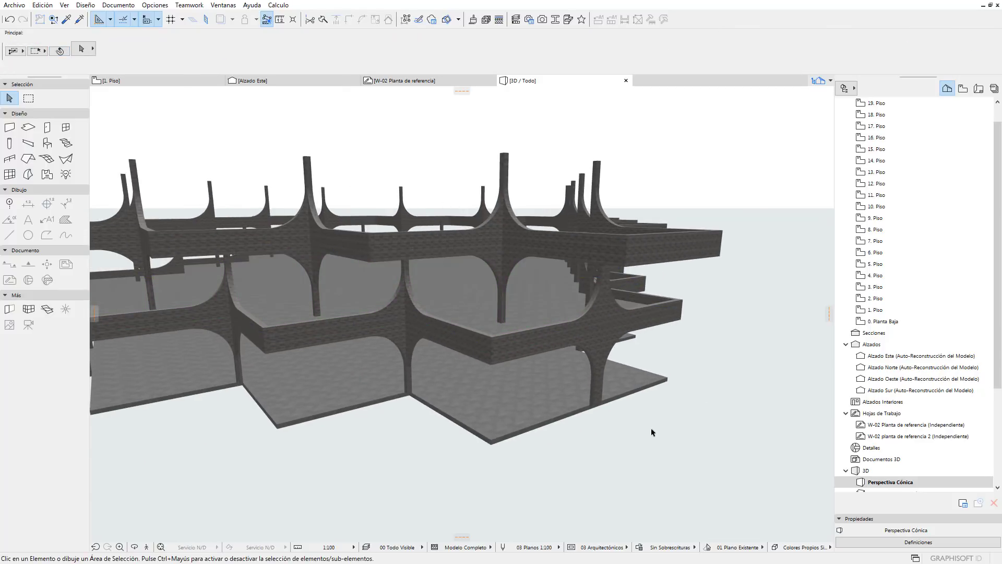
pyautogui.keyDown('shift'); pyautogui.moveTo(652, 432); pyautogui.dragTo(659, 425, button='middle'); pyautogui.keyUp('shift')
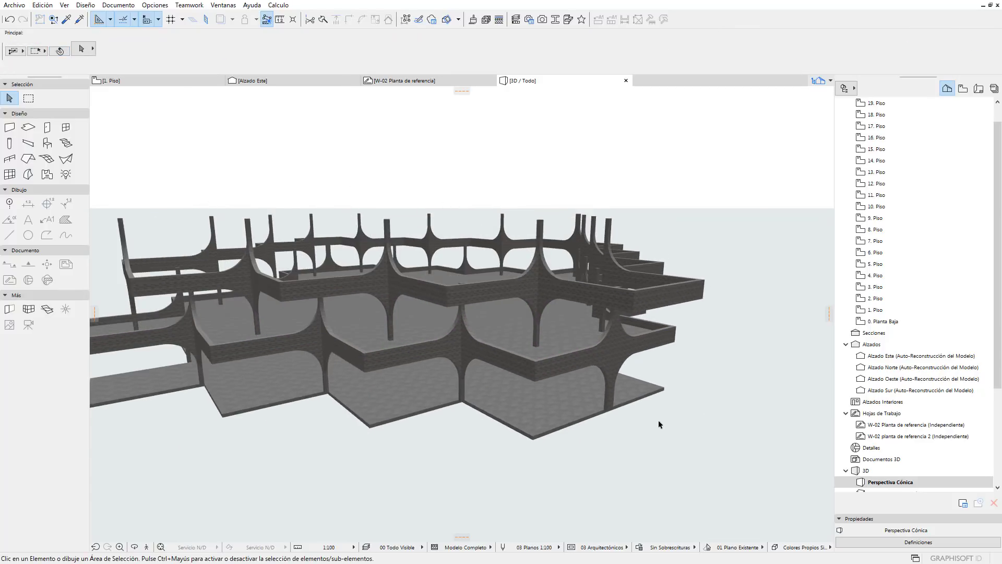
# Pick 1. Piso, box-select in the 3D model, and select the Pisos storeys folder
pyautogui.click(880, 311)
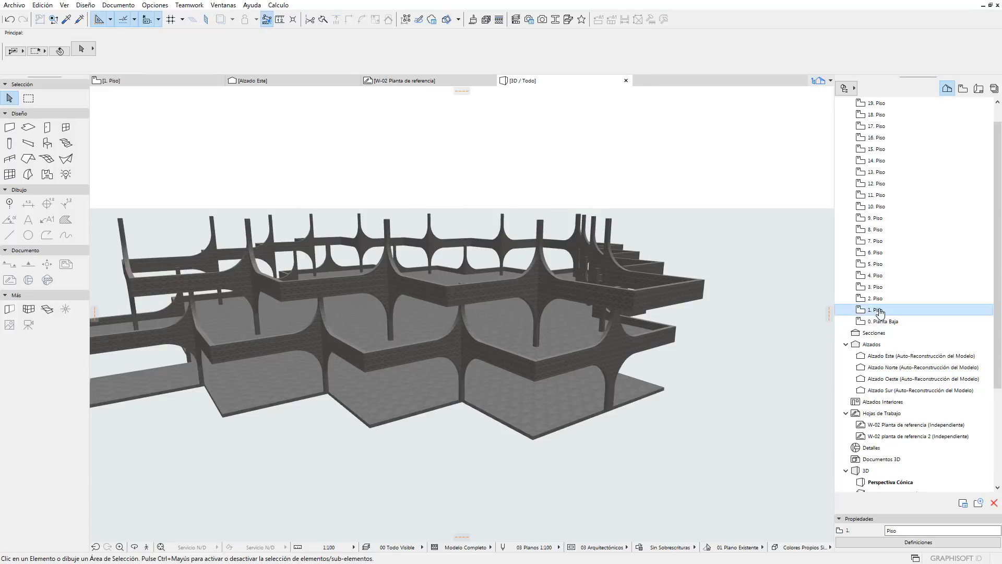
pyautogui.click(774, 348)
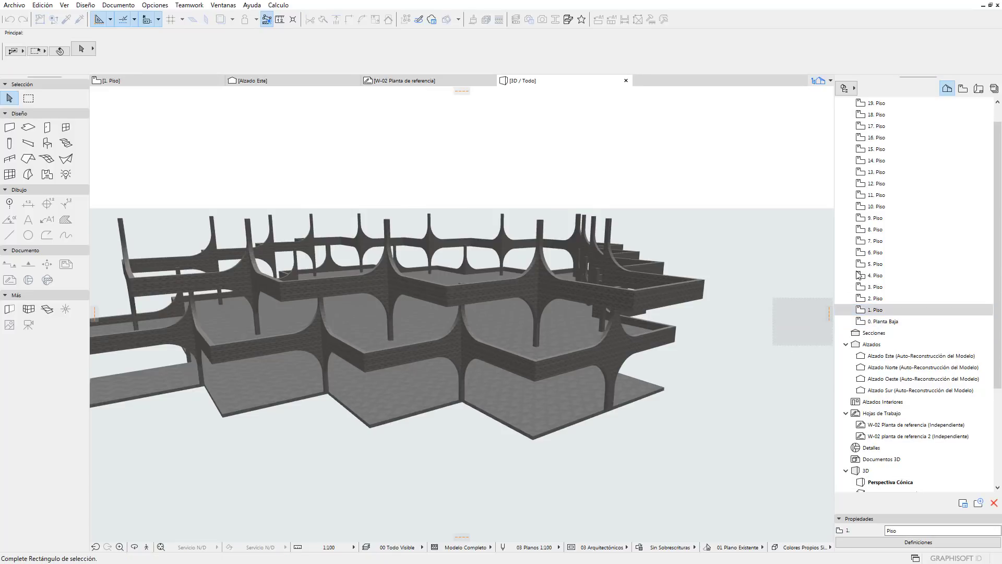
pyautogui.click(751, 261)
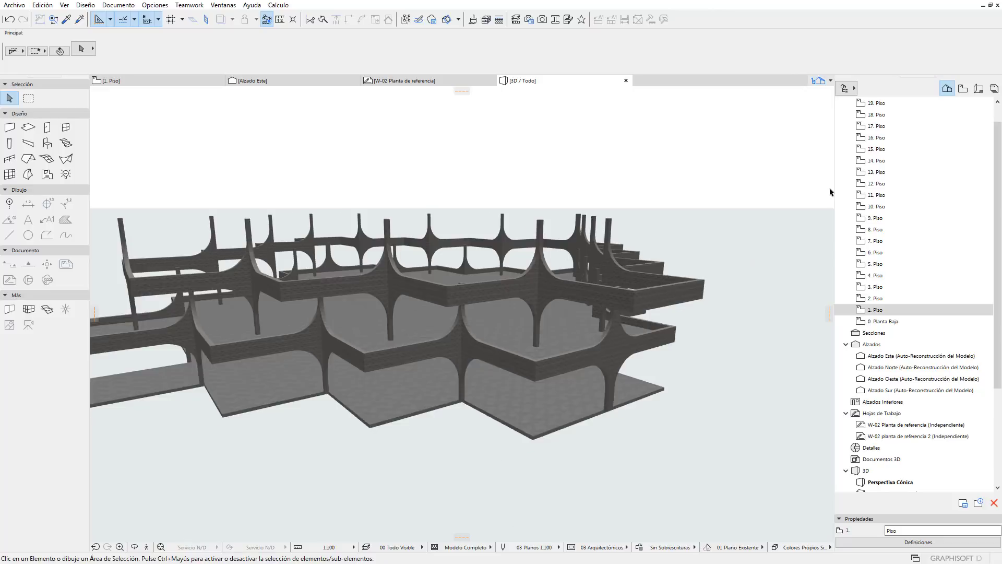
pyautogui.scroll(2, 880, 126)
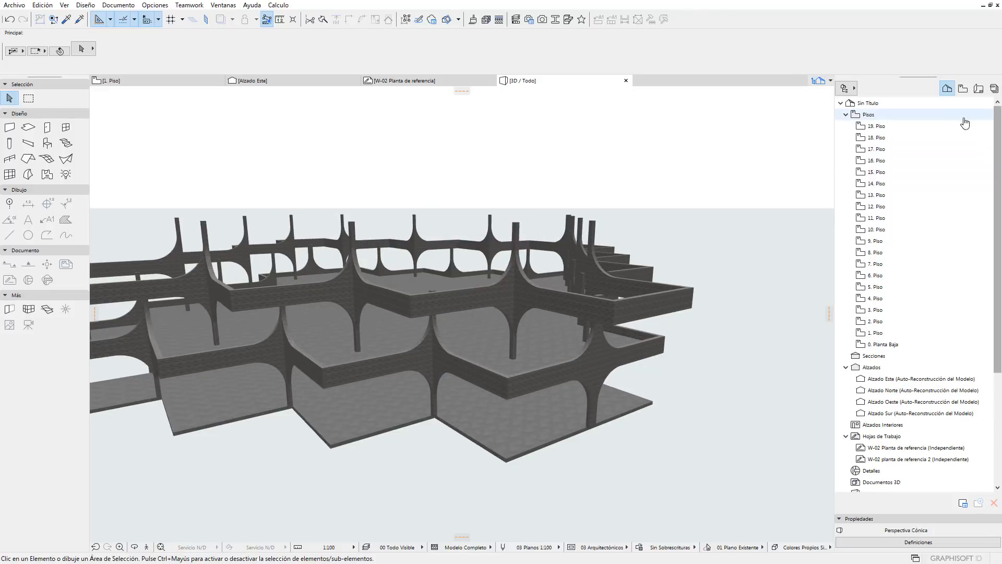
pyautogui.click(882, 117)
# In Editar Elementos por Pisos, include only Forjado slabs and keep Copiar from 1. Piso
pyautogui.rightClick(882, 118)
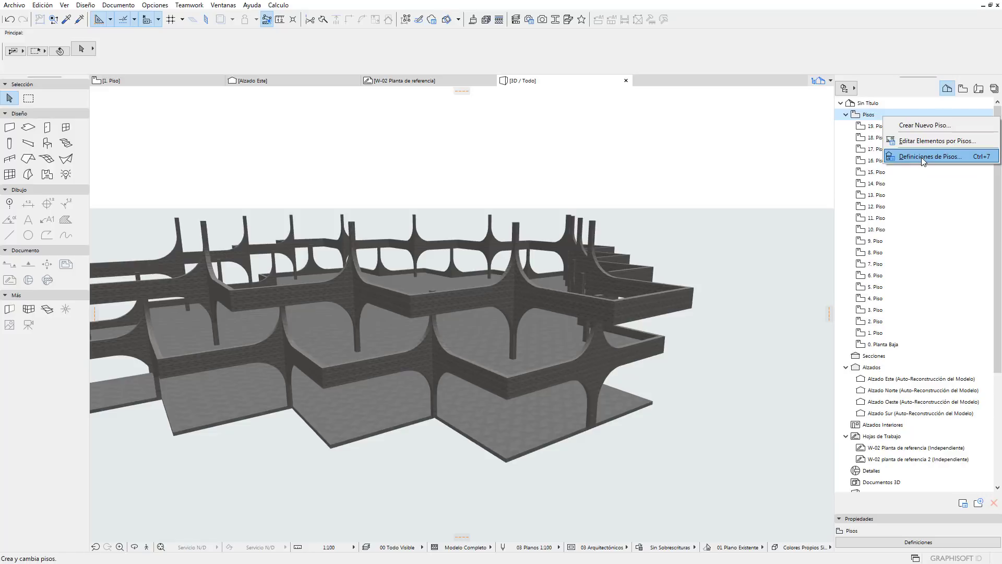
pyautogui.click(929, 141)
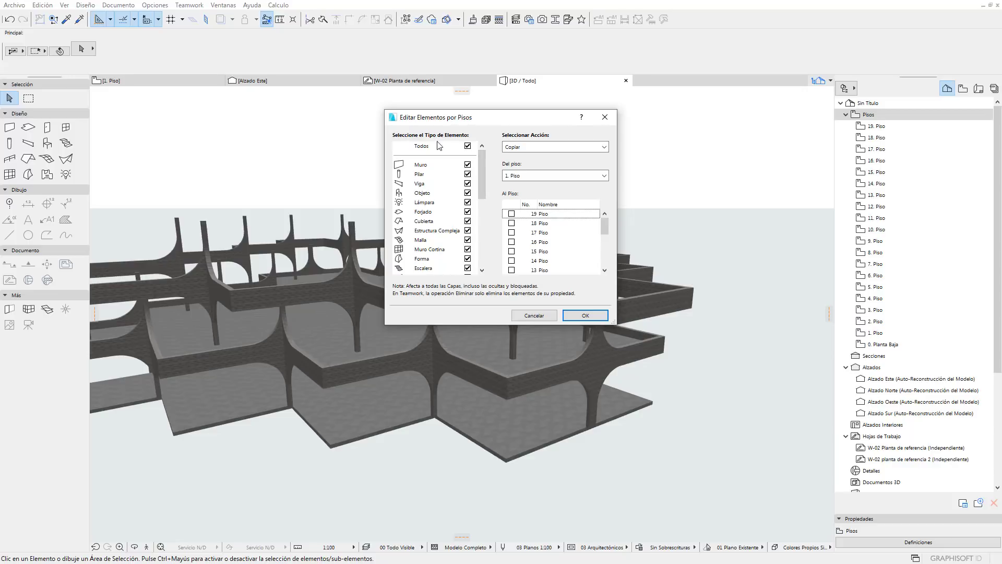
pyautogui.click(468, 146)
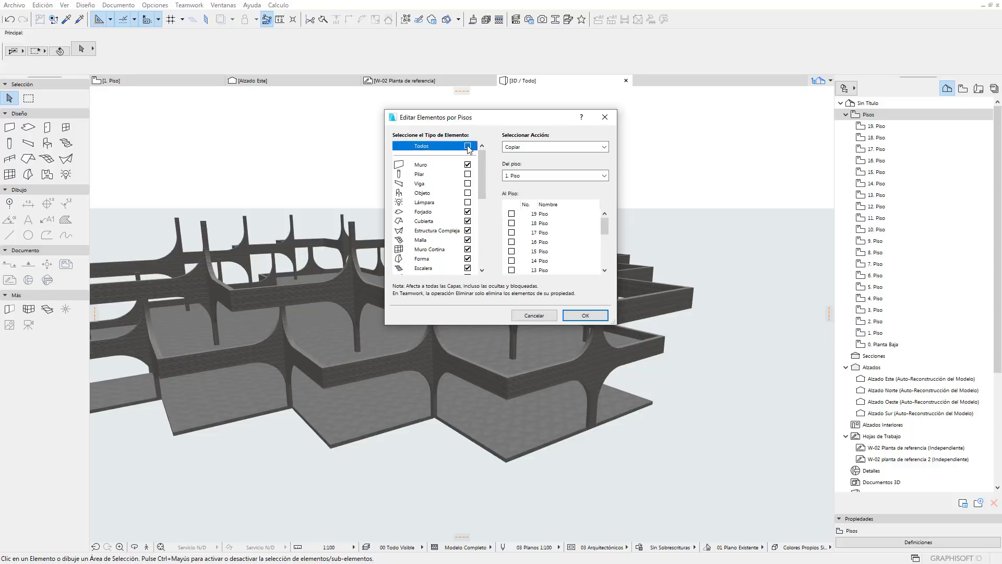
pyautogui.moveTo(480, 161)
pyautogui.mouseDown()
pyautogui.moveTo(490, 204)
pyautogui.moveTo(486, 171)
pyautogui.mouseUp()
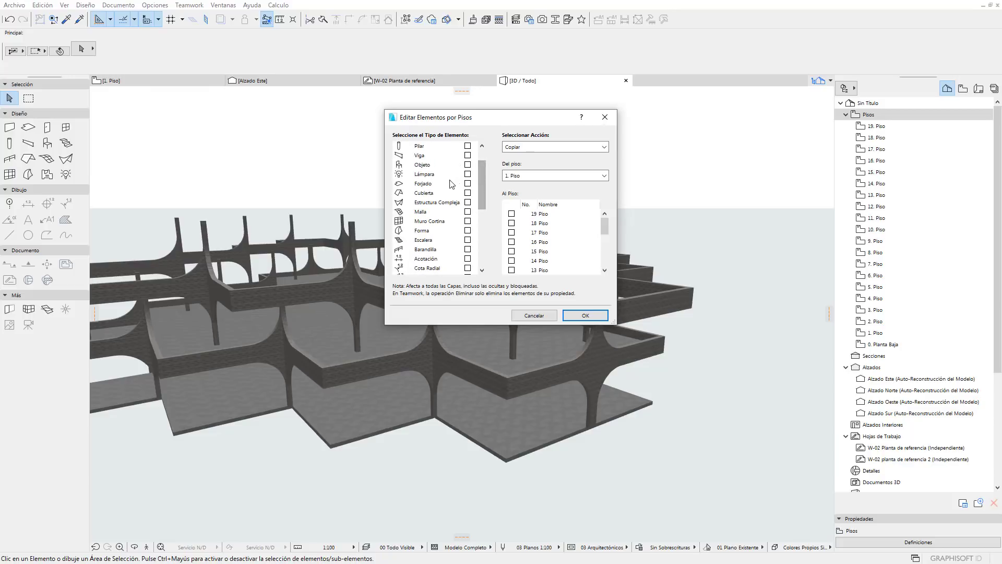
pyautogui.click(462, 183)
pyautogui.moveTo(481, 168); pyautogui.dragTo(478, 157)
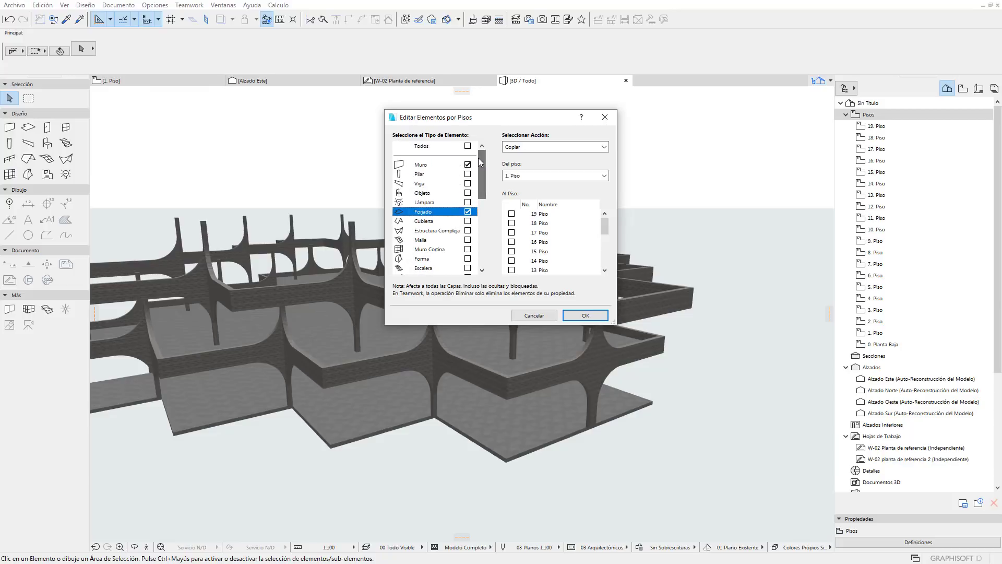
pyautogui.click(468, 164)
pyautogui.click(468, 165)
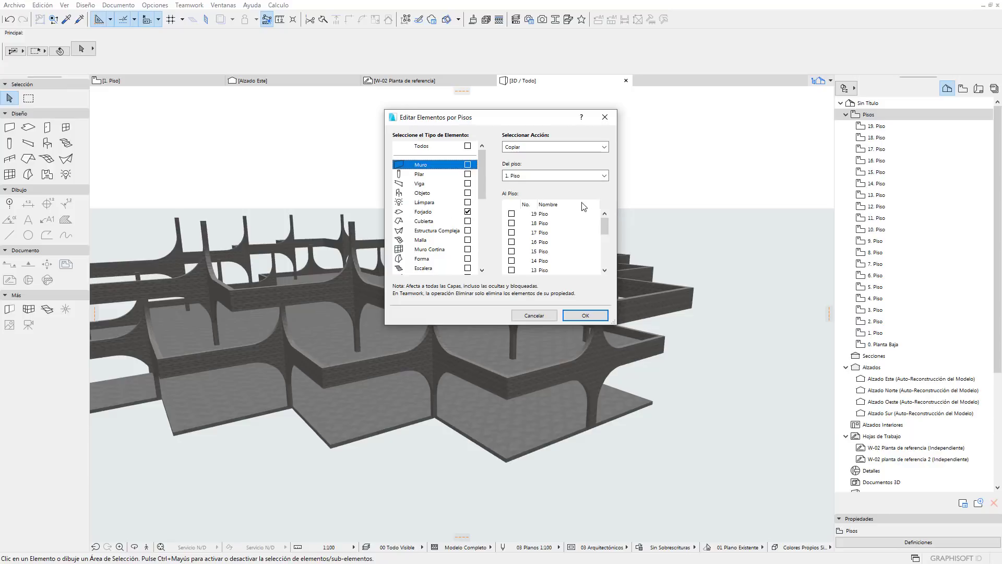
pyautogui.click(535, 150)
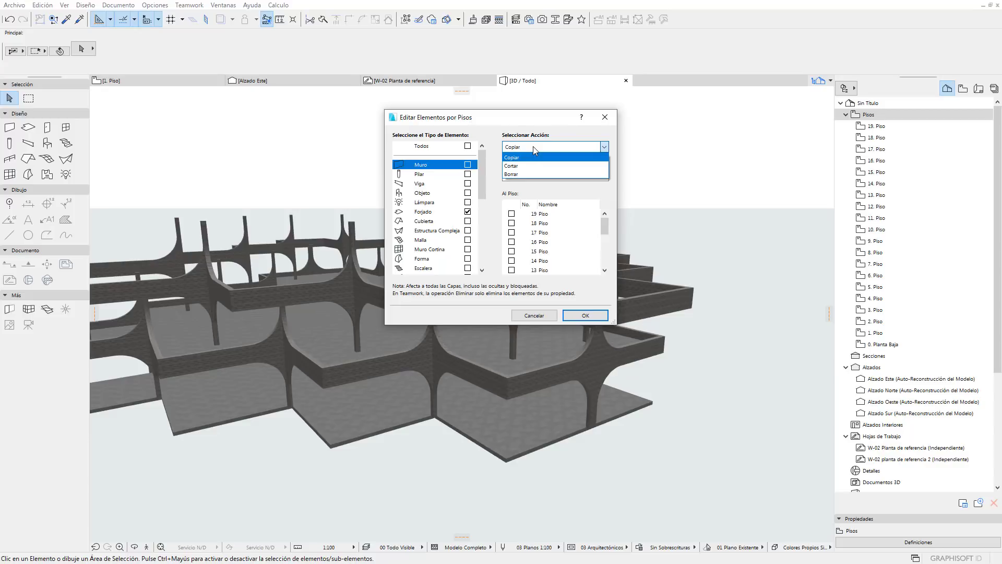
pyautogui.click(534, 151)
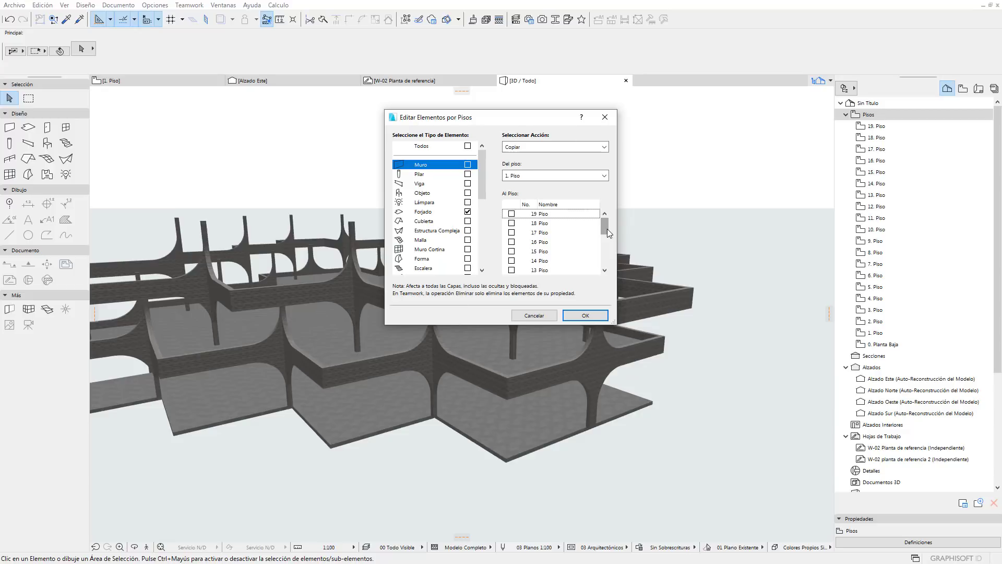
# Tick target storeys 2 through 19 and confirm copying the slabs to them
pyautogui.moveTo(606, 228); pyautogui.dragTo(501, 261)
pyautogui.click(511, 251)
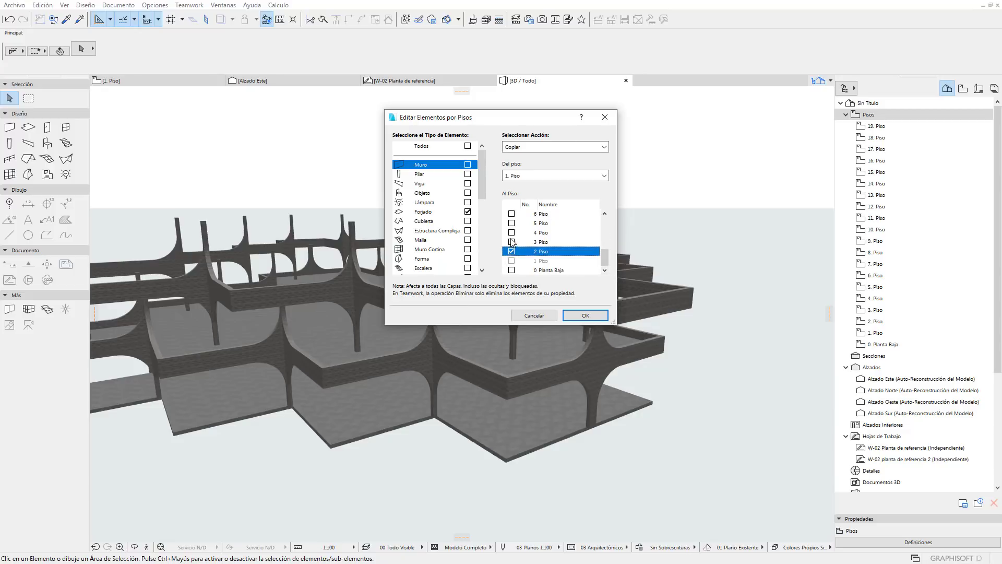
pyautogui.click(511, 232)
pyautogui.click(512, 224)
pyautogui.scroll(5, 517, 230)
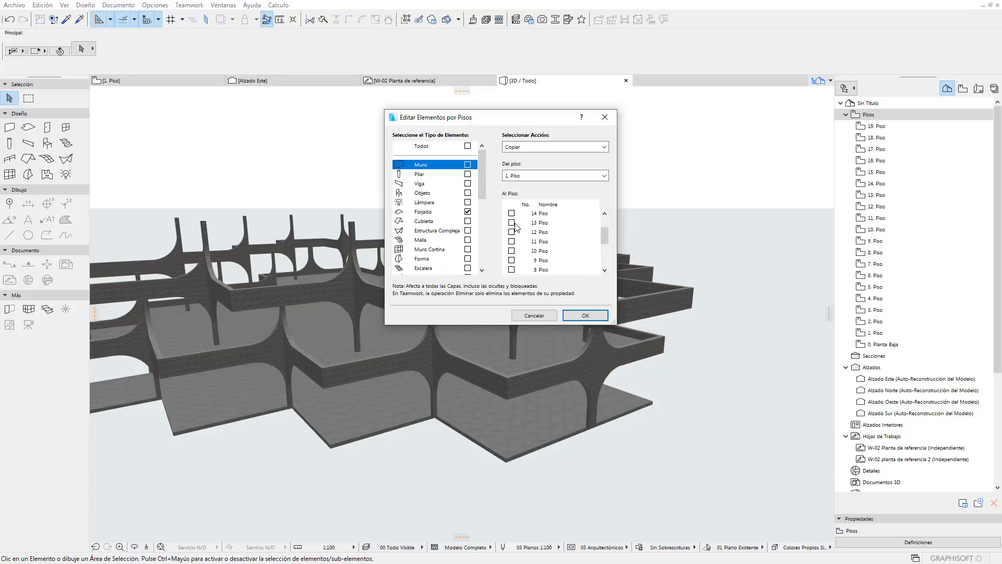
pyautogui.click(511, 213)
pyautogui.click(511, 223)
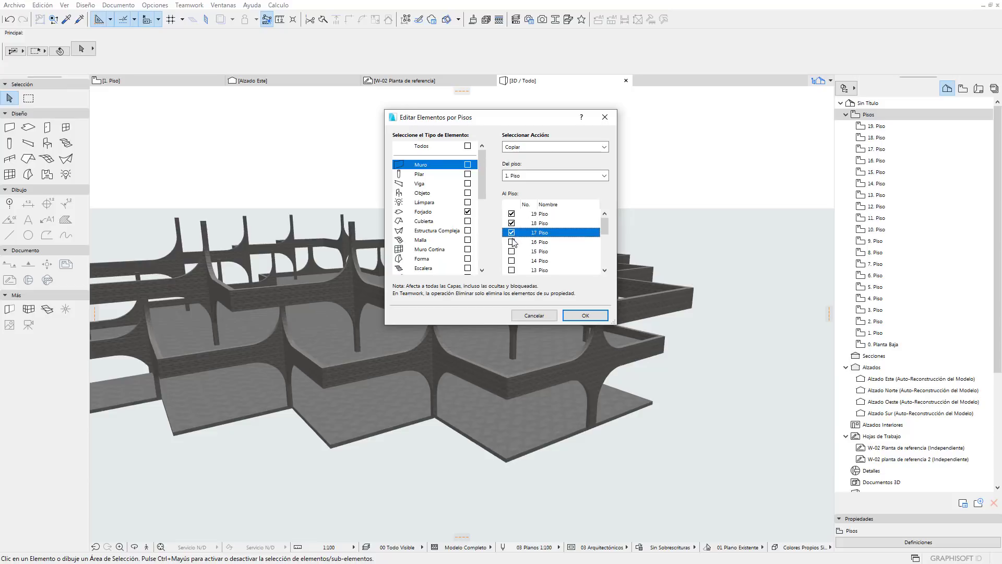
pyautogui.click(511, 242)
pyautogui.click(512, 261)
pyautogui.scroll(-2, 513, 261)
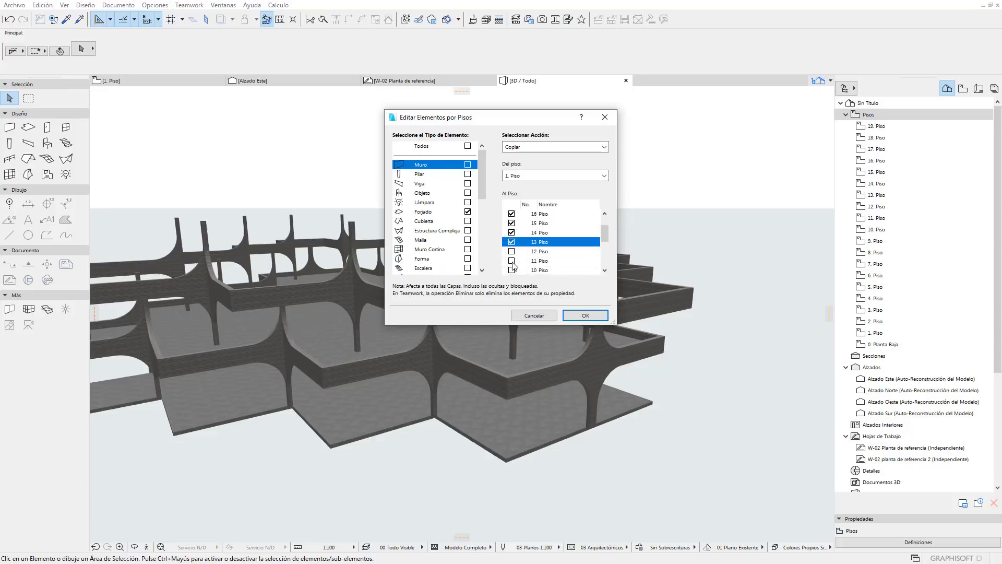
pyautogui.click(512, 223)
pyautogui.click(512, 242)
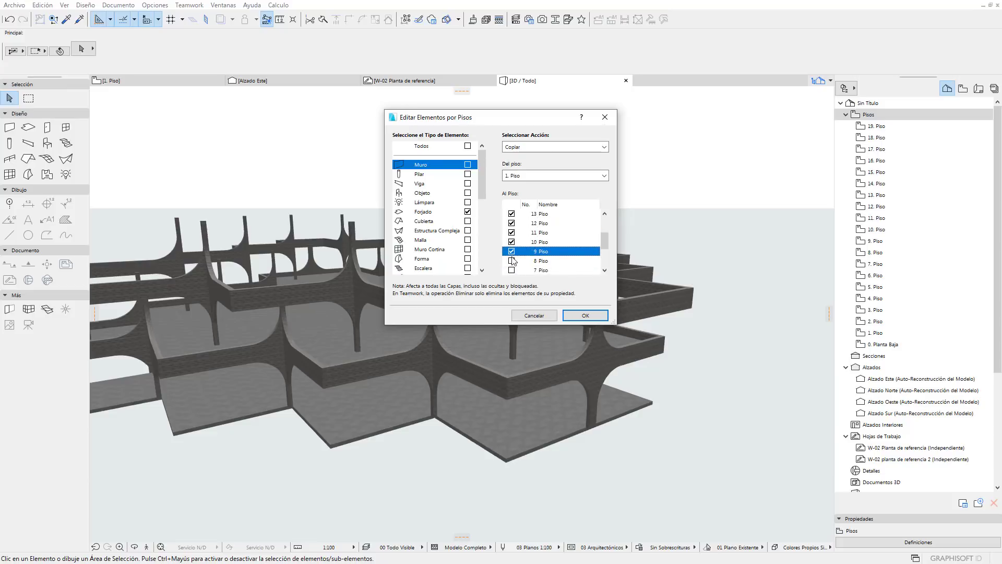
pyautogui.click(512, 260)
pyautogui.scroll(-1, 513, 270)
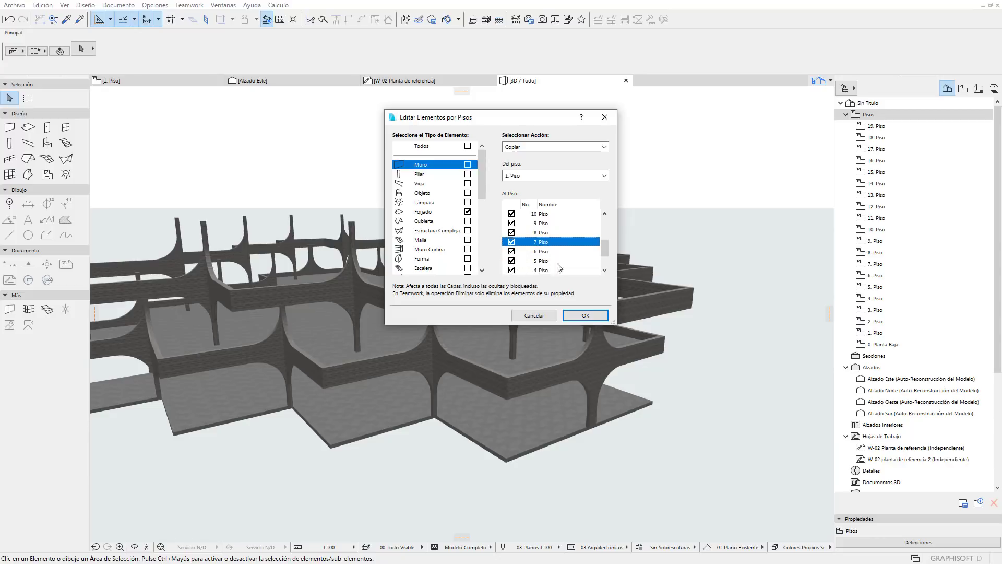
pyautogui.click(591, 316)
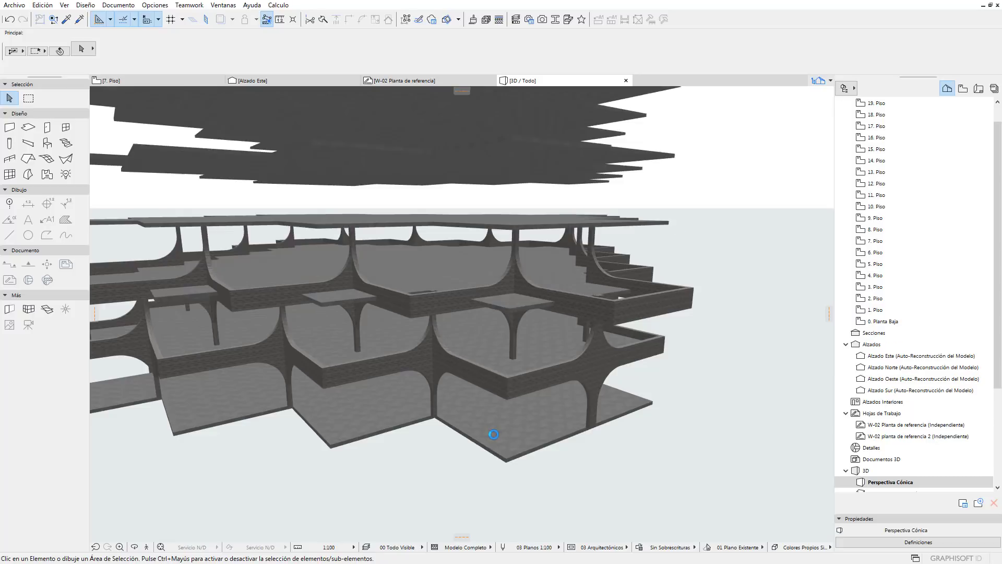
# Inspect the slabs stacked up the storeys in 3D, then undo the copy with Ctrl+Z
pyautogui.scroll(-2, 483, 183)
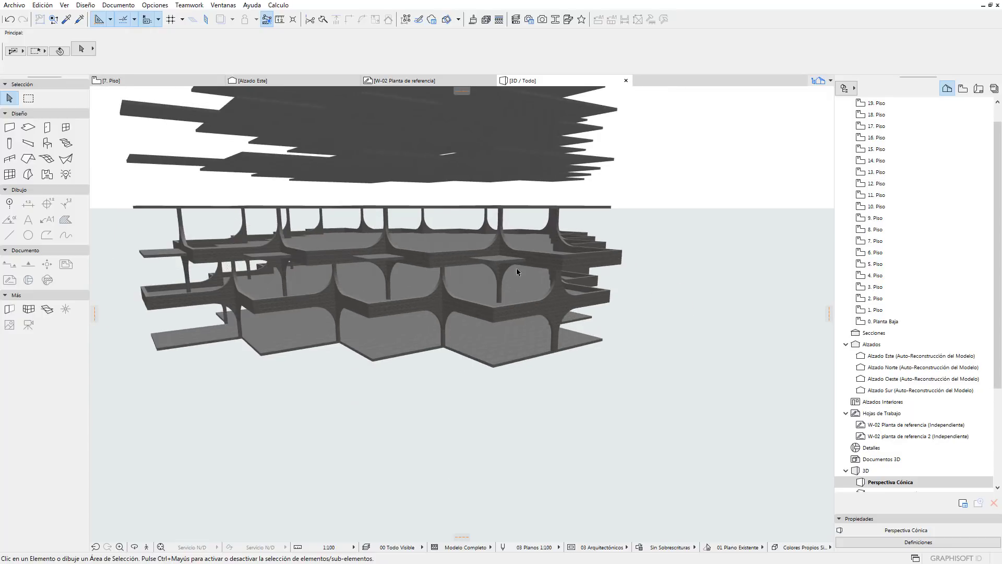
pyautogui.moveTo(527, 318)
pyautogui.keyDown('shift'); pyautogui.mouseDown(button='middle')
pyautogui.moveTo(504, 372)
pyautogui.moveTo(554, 327)
pyautogui.moveTo(640, 341)
pyautogui.mouseUp(button='middle'); pyautogui.keyUp('shift')
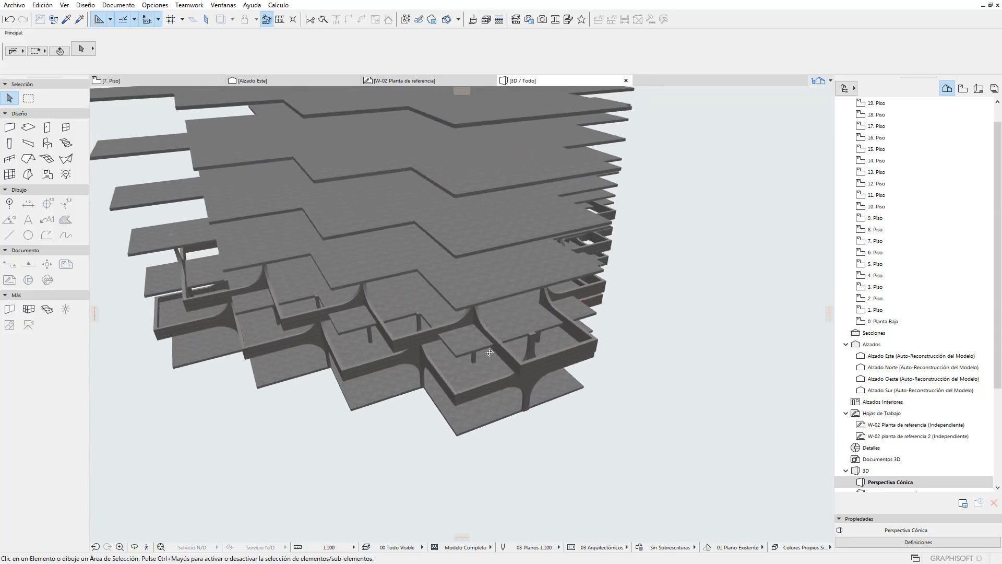
pyautogui.hotkey('ctrl', 'z')
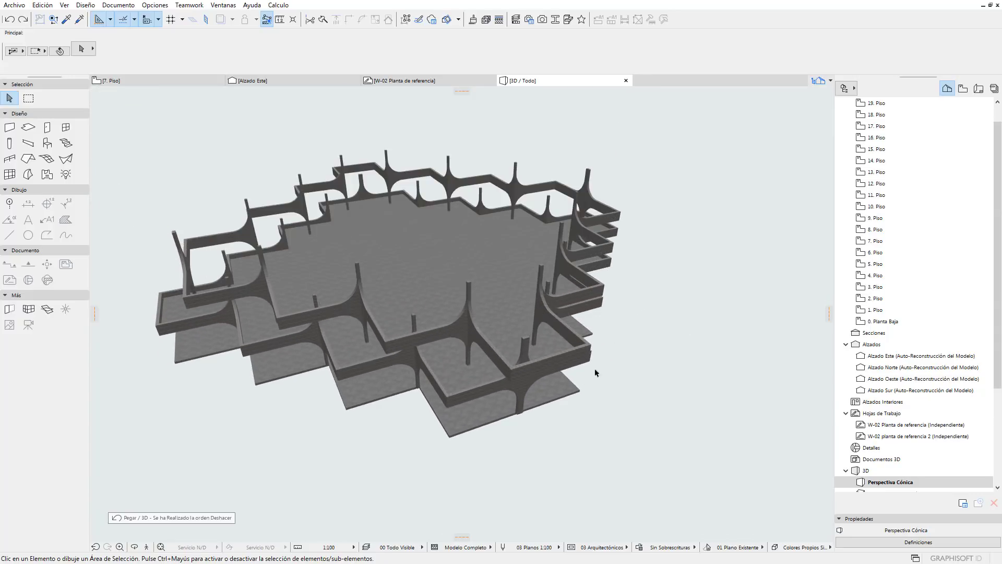
pyautogui.keyDown('shift'); pyautogui.moveTo(545, 389); pyautogui.dragTo(566, 344, button='middle'); pyautogui.keyUp('shift')
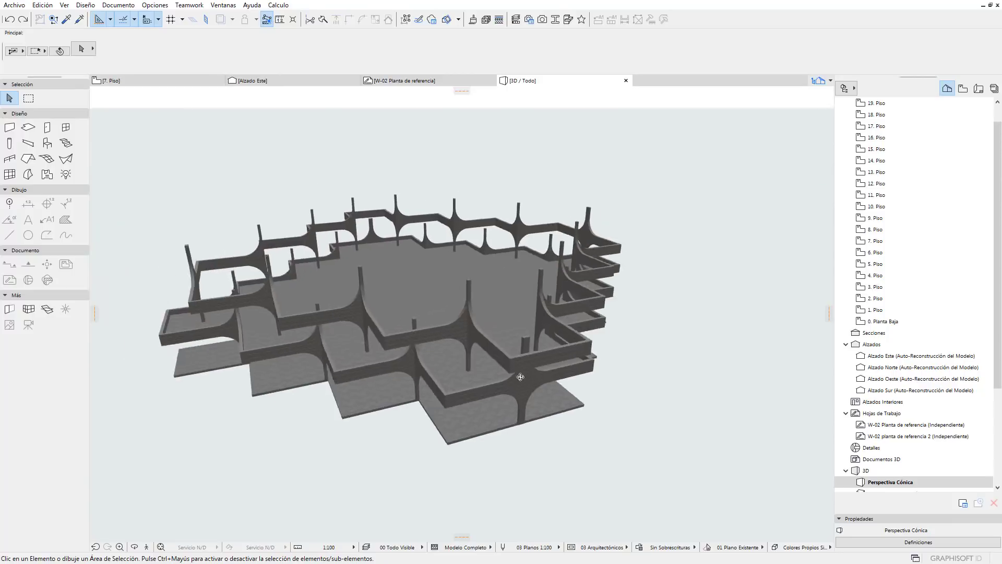
pyautogui.keyDown('shift'); pyautogui.moveTo(536, 298); pyautogui.dragTo(468, 265, button='middle'); pyautogui.keyUp('shift')
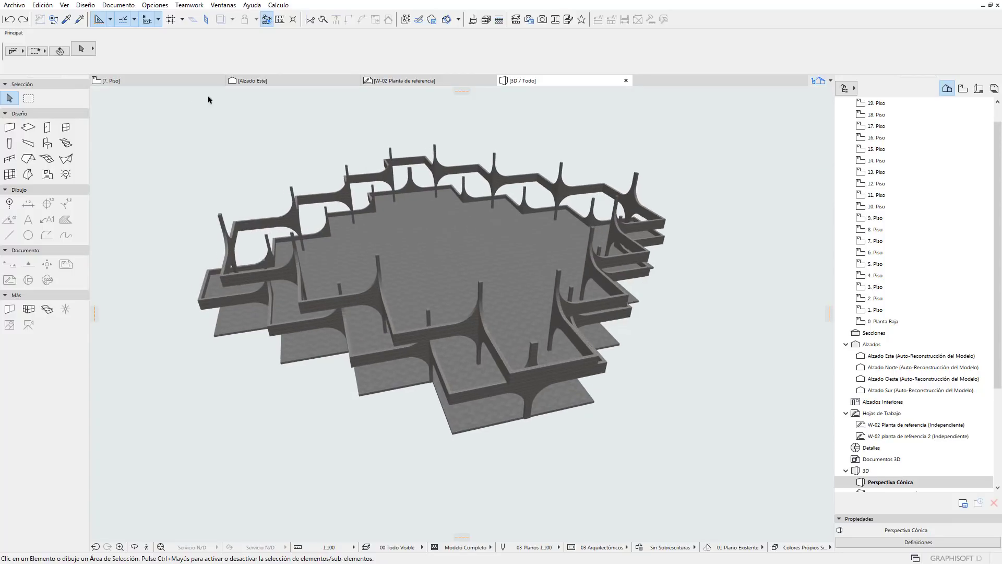
pyautogui.click(477, 370)
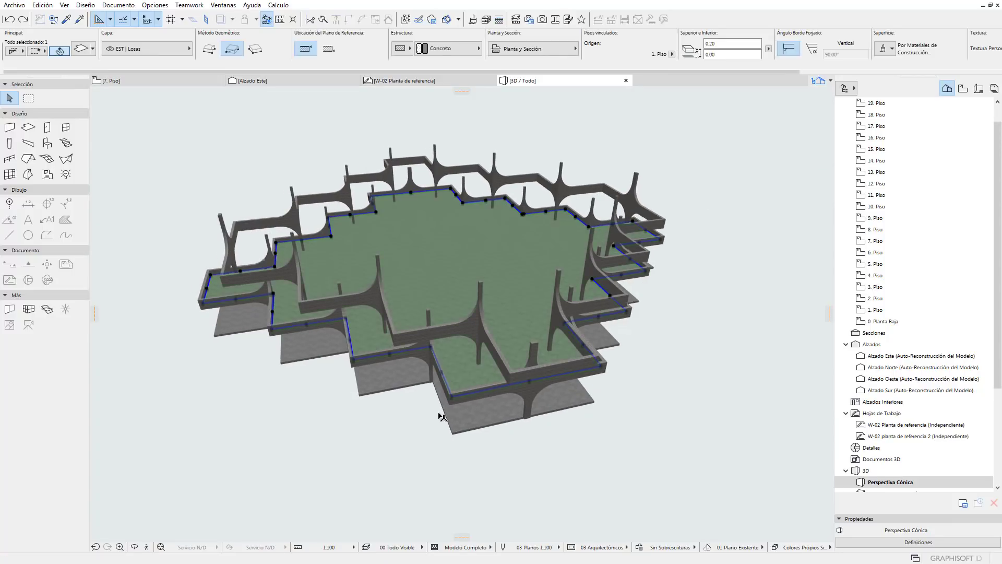
# On the 2. Piso plan, magic-wand a cross-shaped slab inside the inner wall outline
pyautogui.doubleClick(883, 298)
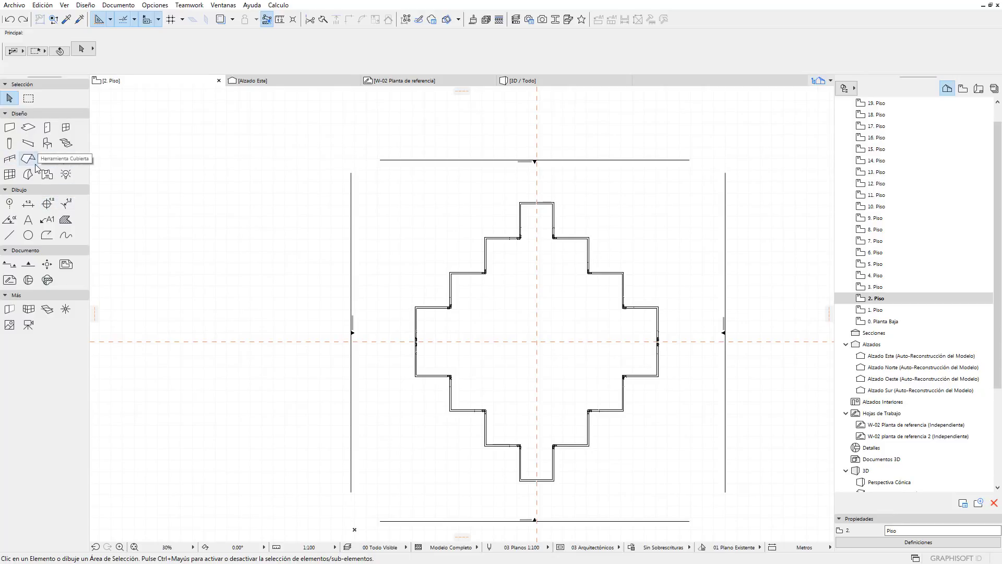
pyautogui.click(28, 127)
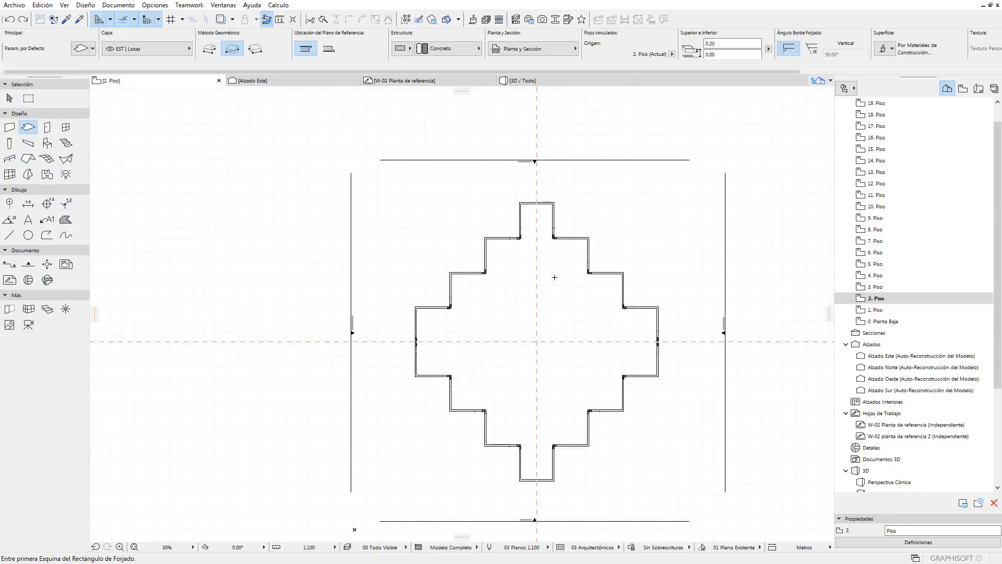
pyautogui.scroll(2, 554, 278)
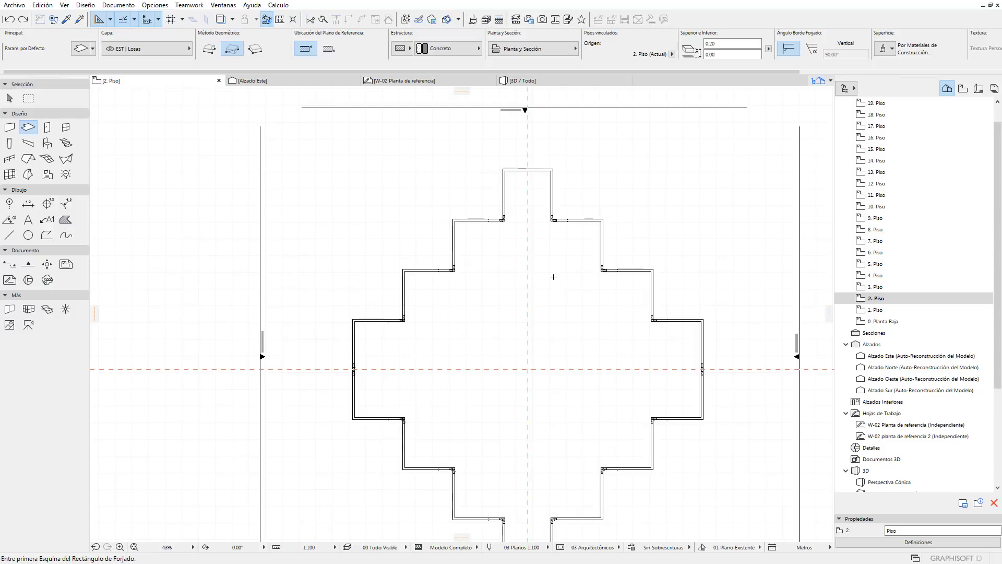
pyautogui.click(553, 276)
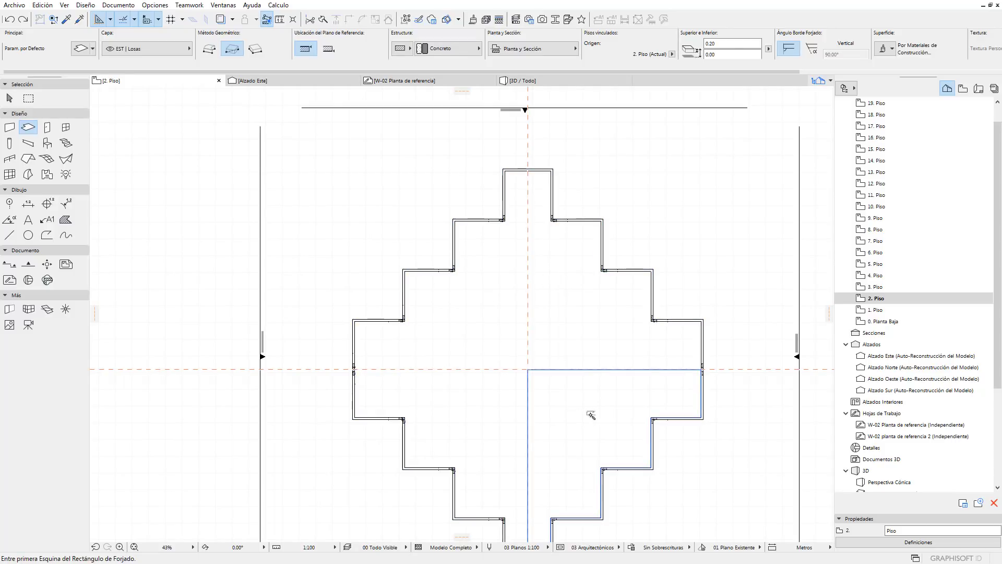
pyautogui.click(552, 413)
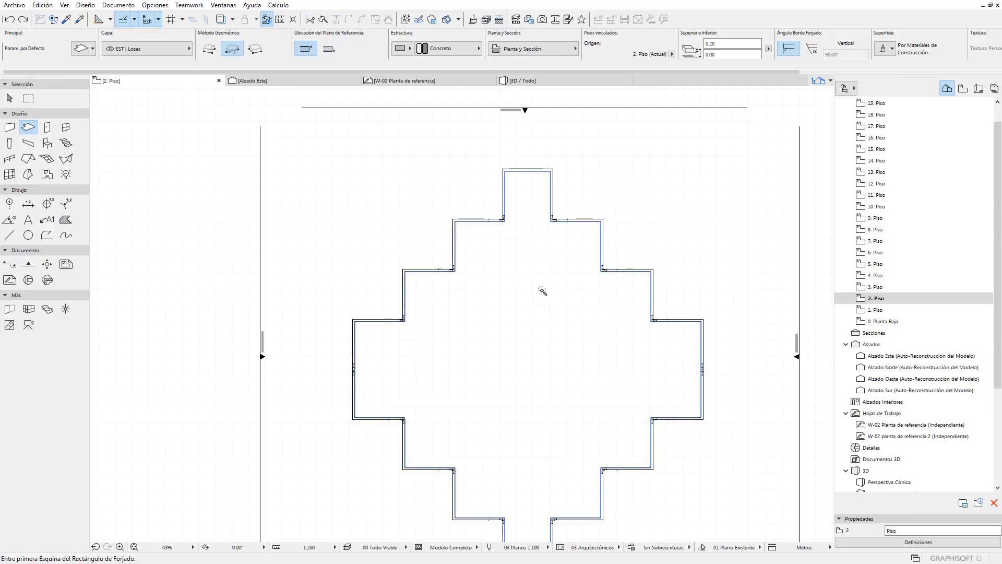
# Select the new cross-shaped slab and show the model in 3D with F3
pyautogui.scroll(-1, 541, 272)
pyautogui.scroll(-2, 541, 255)
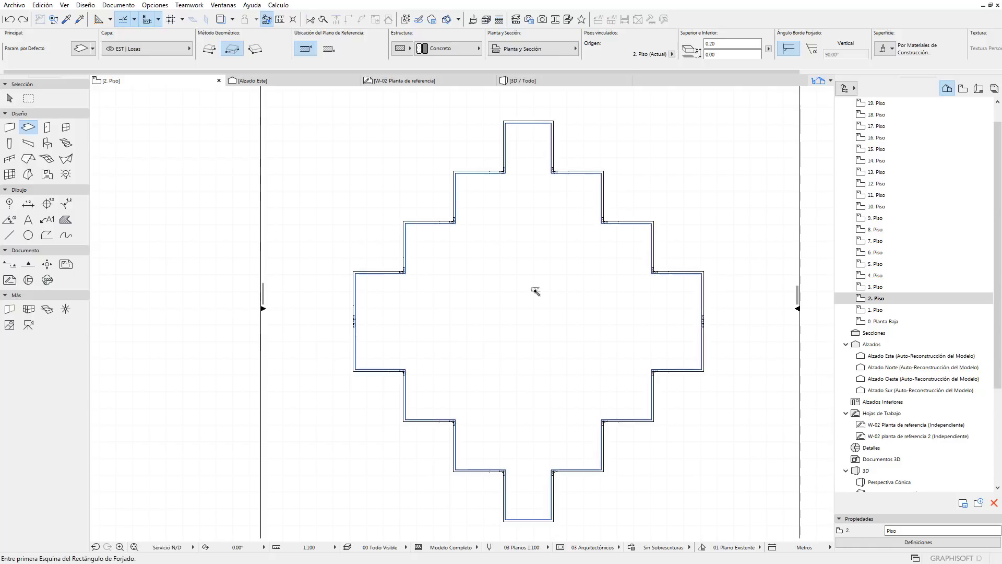
pyautogui.click(9, 98)
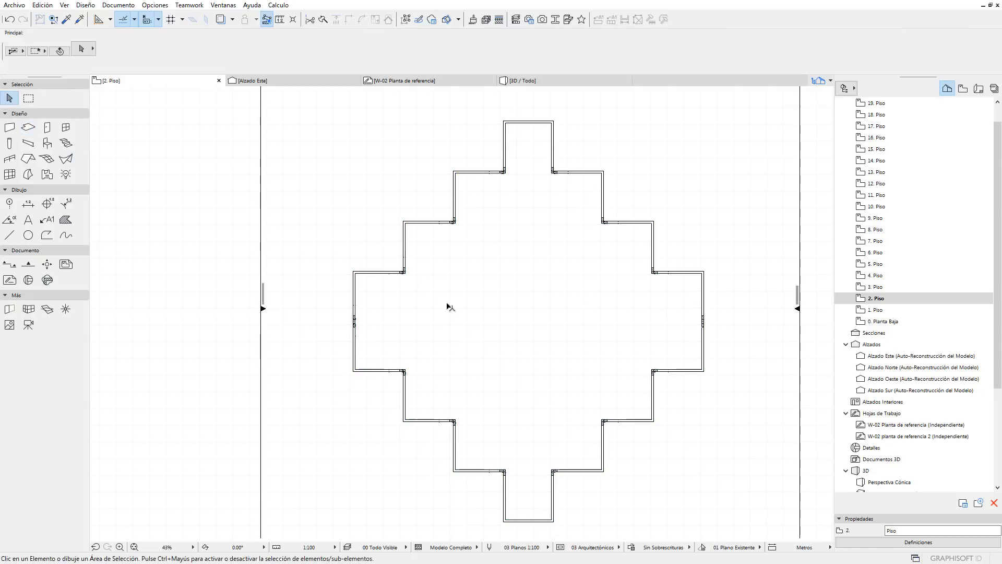
pyautogui.click(516, 298)
pyautogui.press('F3')
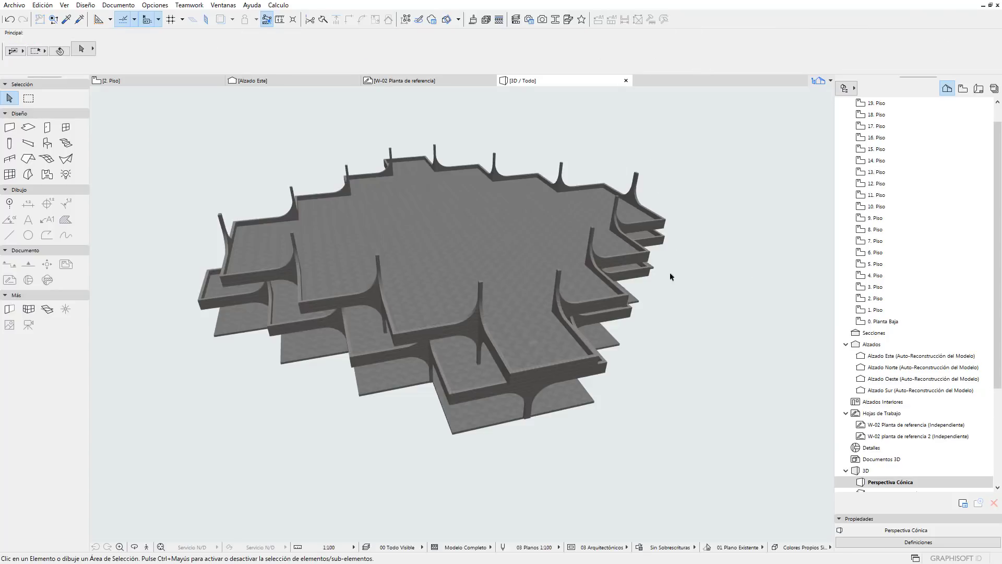
# Select the new top slab in 3D and zoom in to inspect it
pyautogui.click(512, 261)
pyautogui.click(631, 364)
pyautogui.moveTo(710, 311)
pyautogui.keyDown('shift'); pyautogui.mouseDown(button='middle')
pyautogui.moveTo(763, 297)
pyautogui.moveTo(512, 258)
pyautogui.mouseUp(button='middle'); pyautogui.keyUp('shift')
pyautogui.click(504, 254)
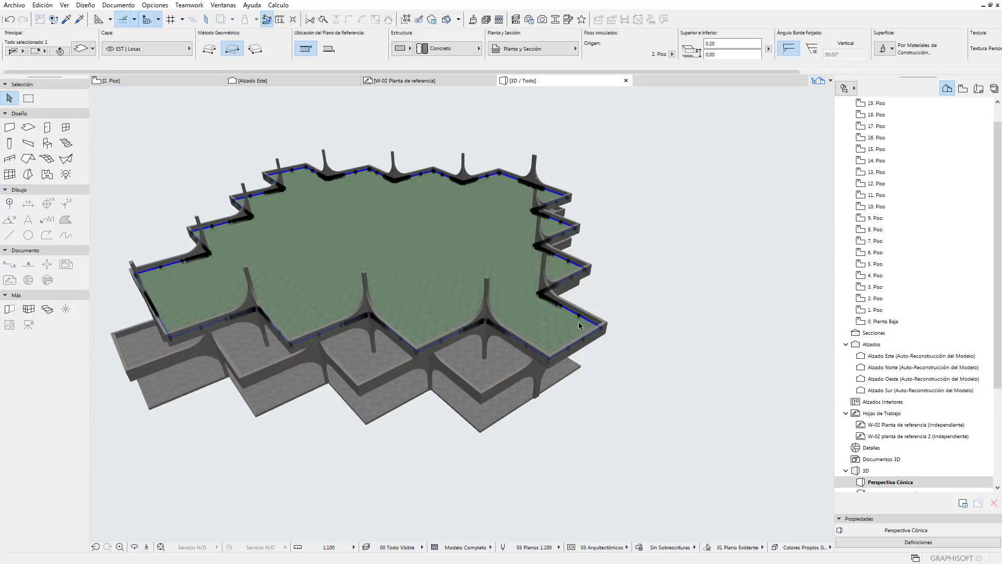
pyautogui.scroll(2, 540, 312)
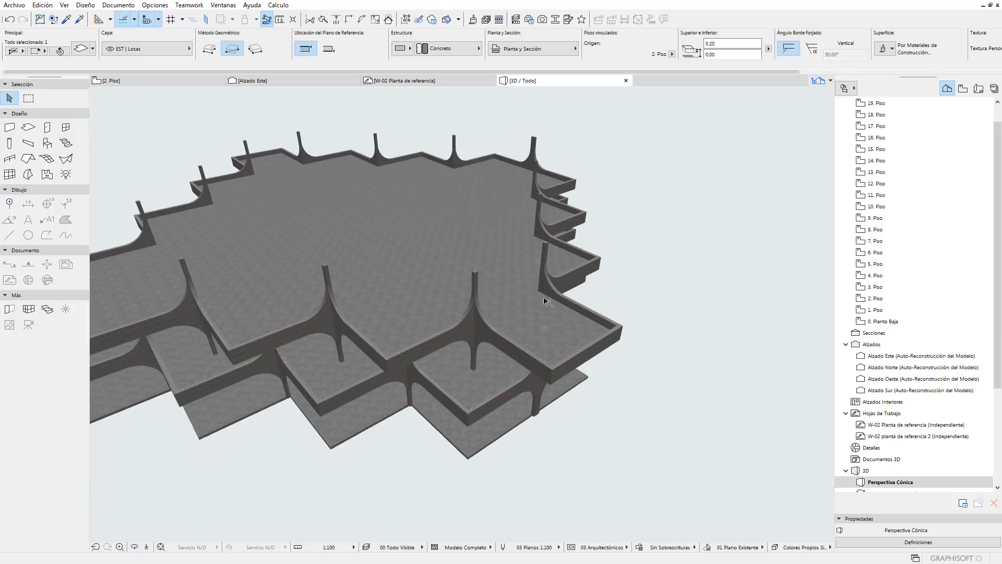
pyautogui.scroll(2, 540, 308)
pyautogui.scroll(2, 540, 302)
pyautogui.scroll(2, 541, 297)
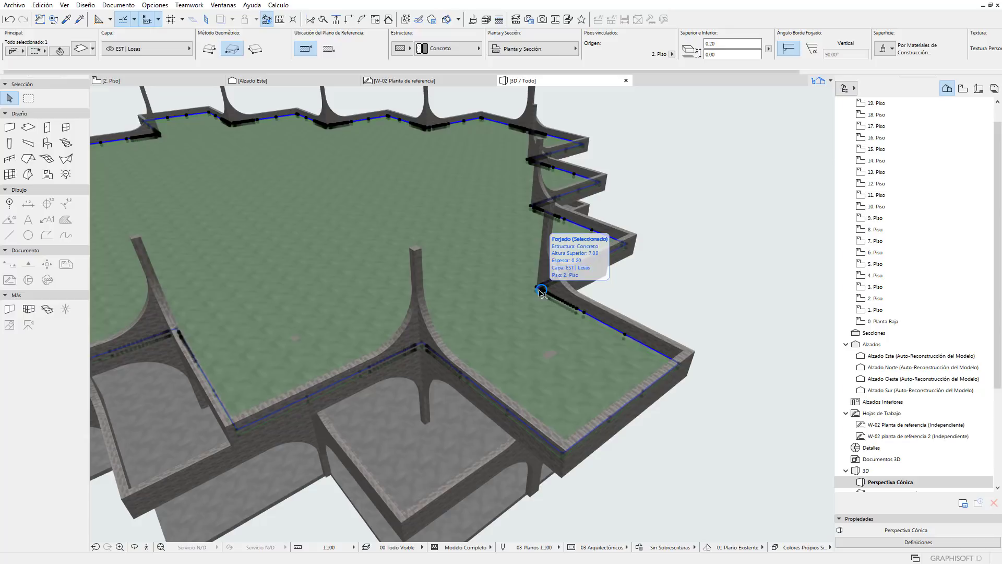
pyautogui.scroll(3, 550, 291)
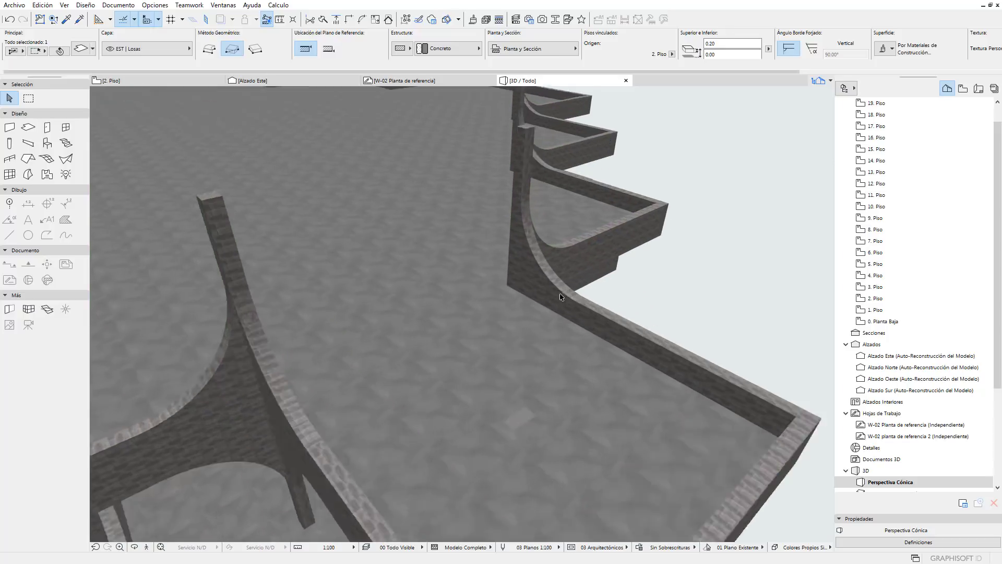
pyautogui.scroll(3, 549, 316)
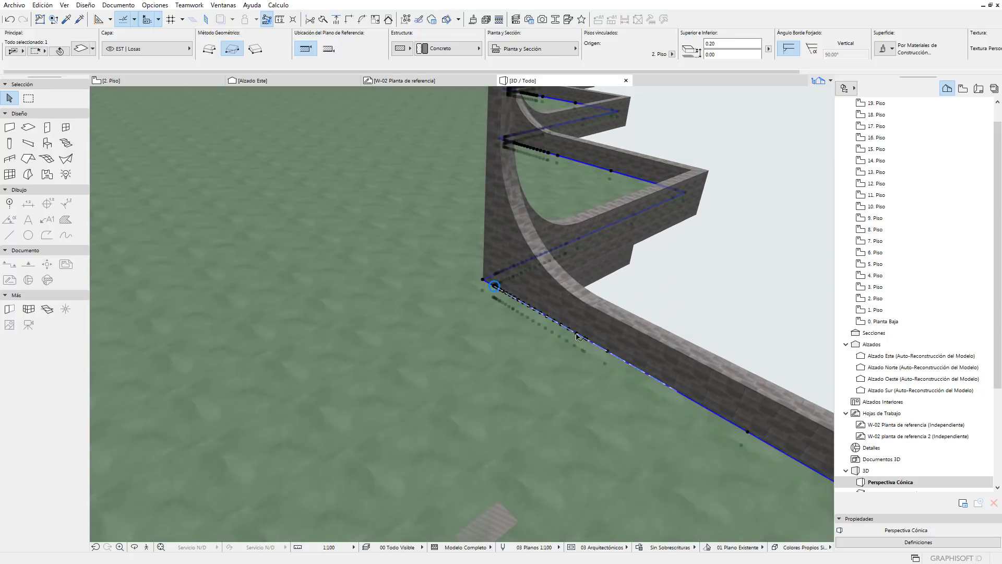
# Zoom back out, delete the top slab, and return to the 2. Piso floor plan
pyautogui.scroll(-2, 603, 357)
pyautogui.scroll(-3, 580, 345)
pyautogui.scroll(-3, 565, 338)
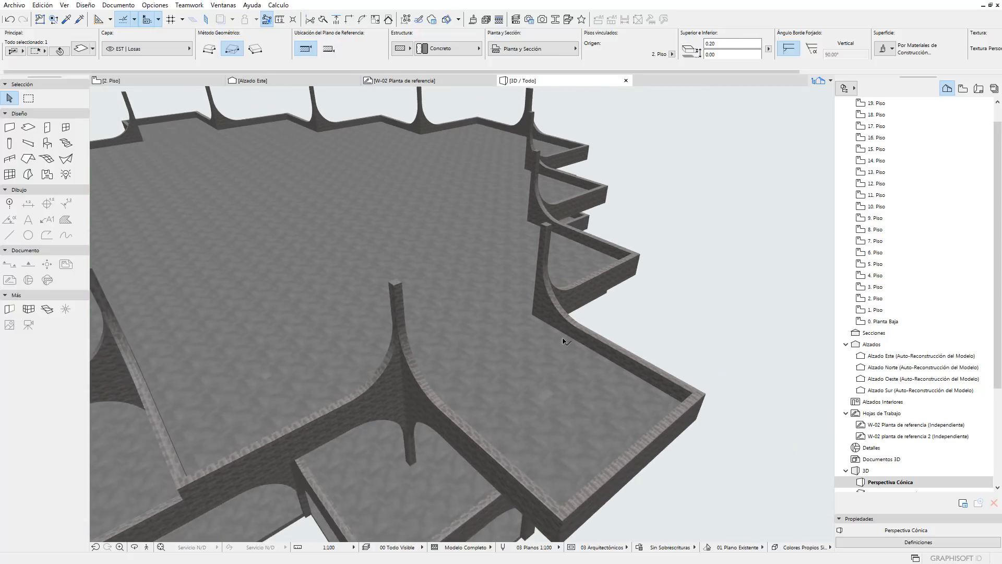
pyautogui.scroll(-2, 574, 340)
pyautogui.scroll(-1, 591, 341)
pyautogui.scroll(2, 577, 365)
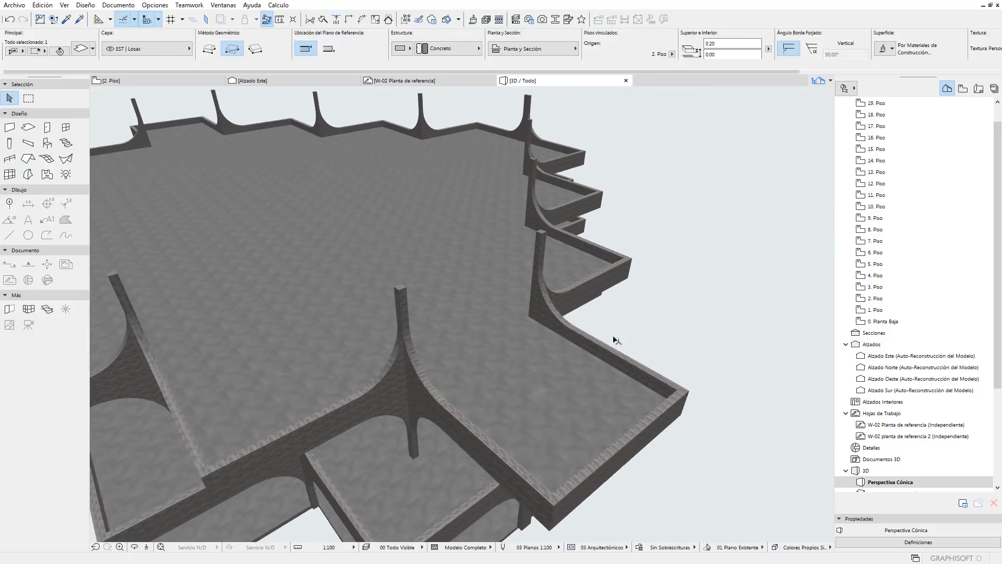
pyautogui.scroll(2, 592, 375)
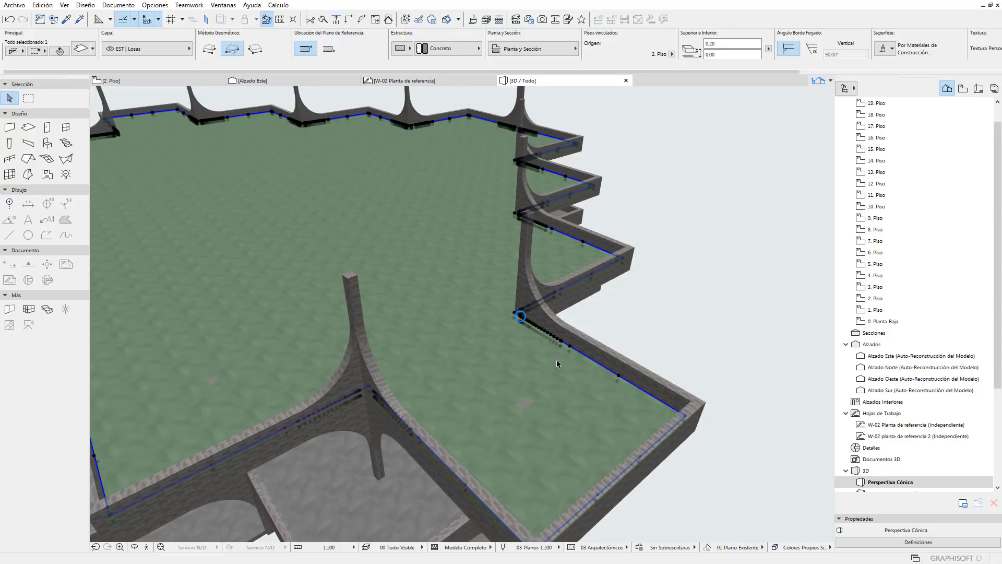
pyautogui.scroll(-5, 600, 324)
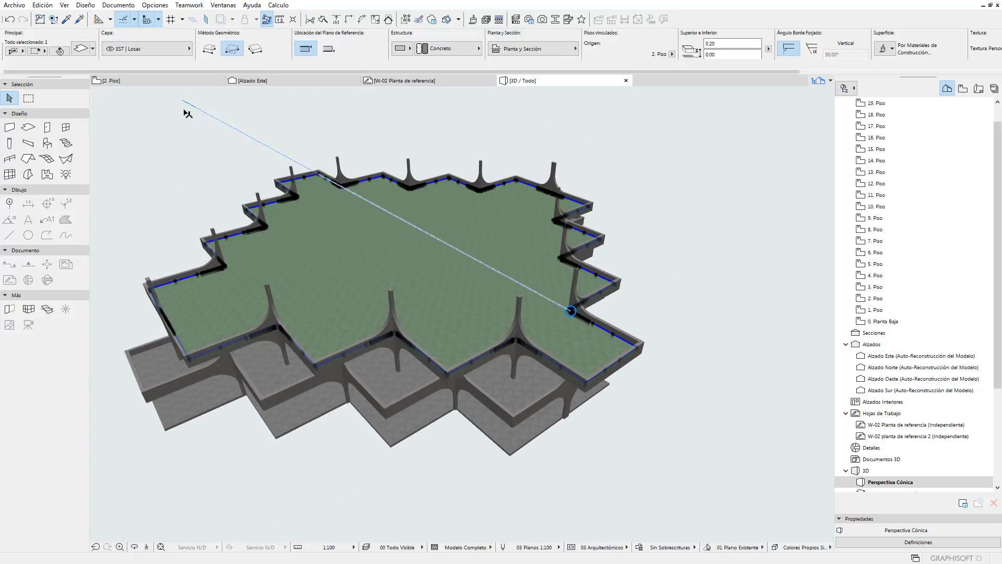
pyautogui.press('Escape')
pyautogui.press('Delete')
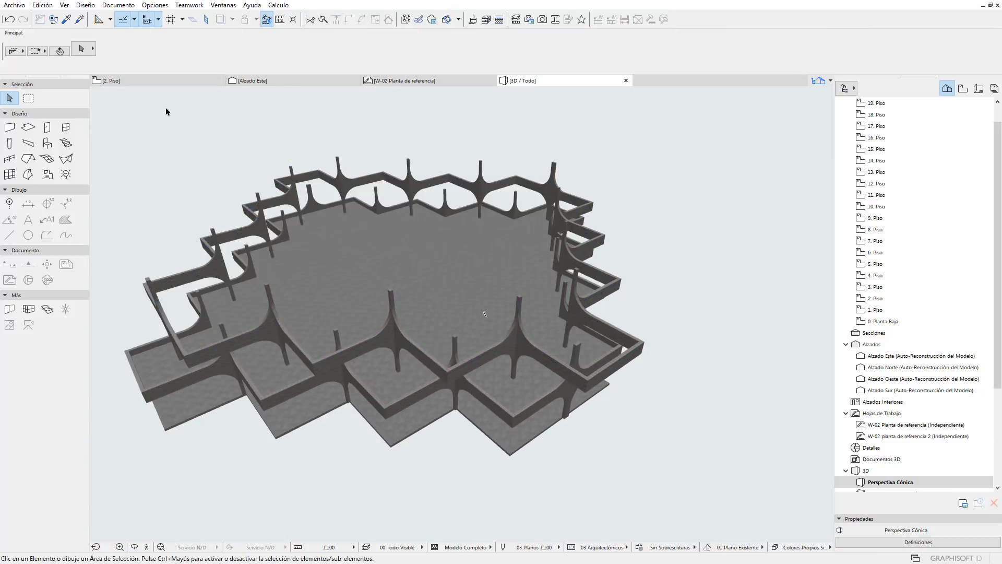
pyautogui.click(168, 85)
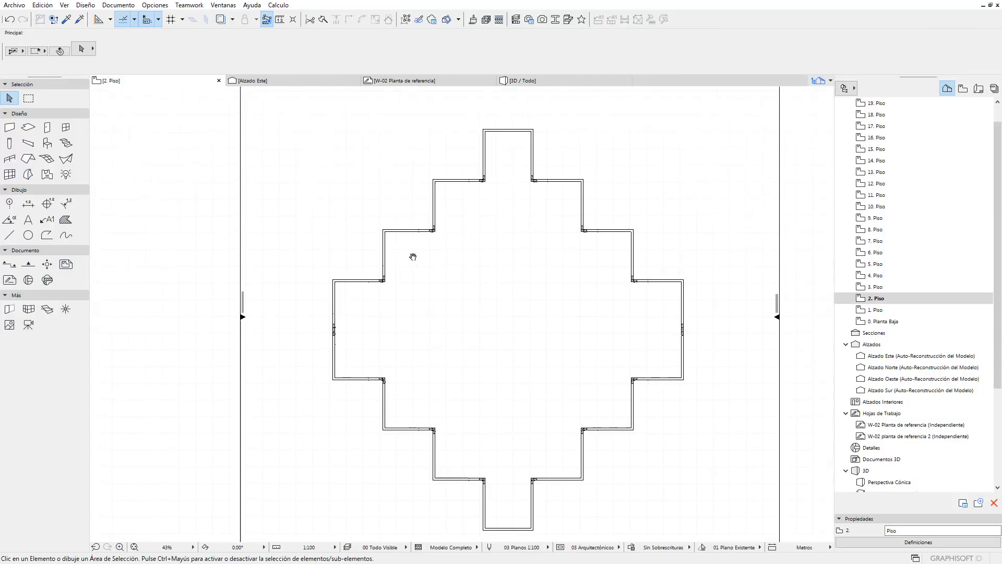
# Begin a polygon slab along the upper-right wall corners, then cancel the unfinished outline
pyautogui.click(30, 131)
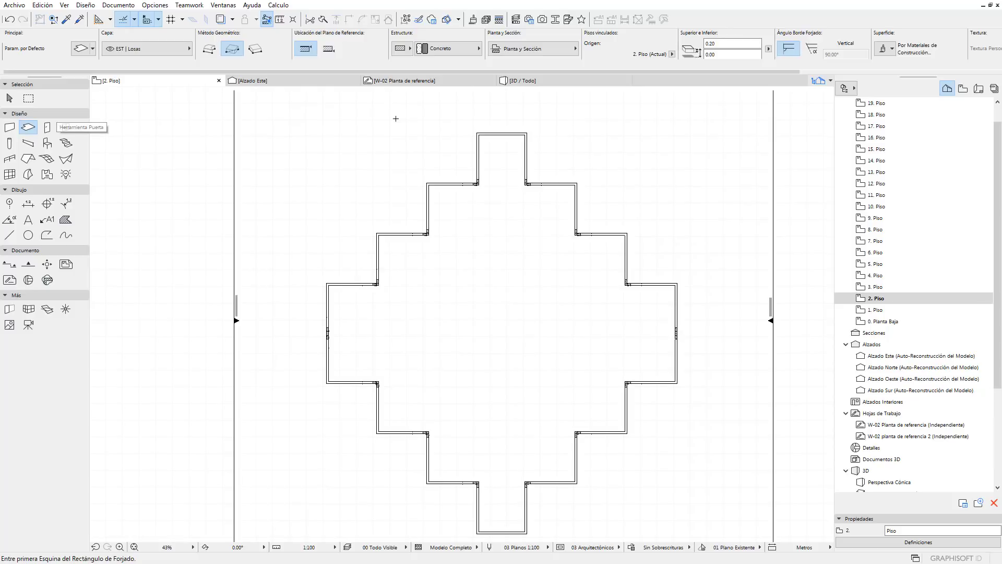
pyautogui.scroll(5, 522, 151)
pyautogui.scroll(2, 501, 129)
pyautogui.click(491, 112)
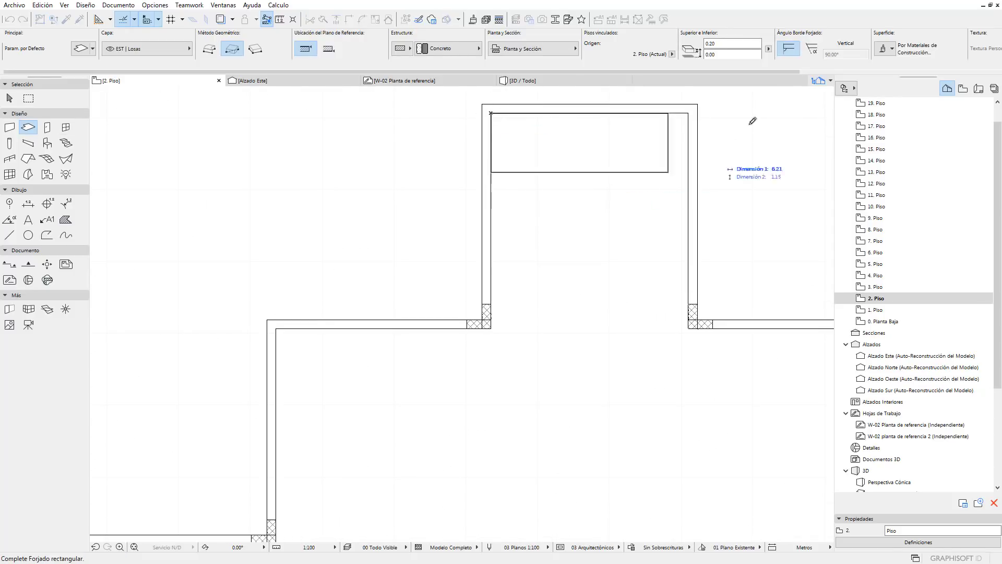
pyautogui.click(209, 48)
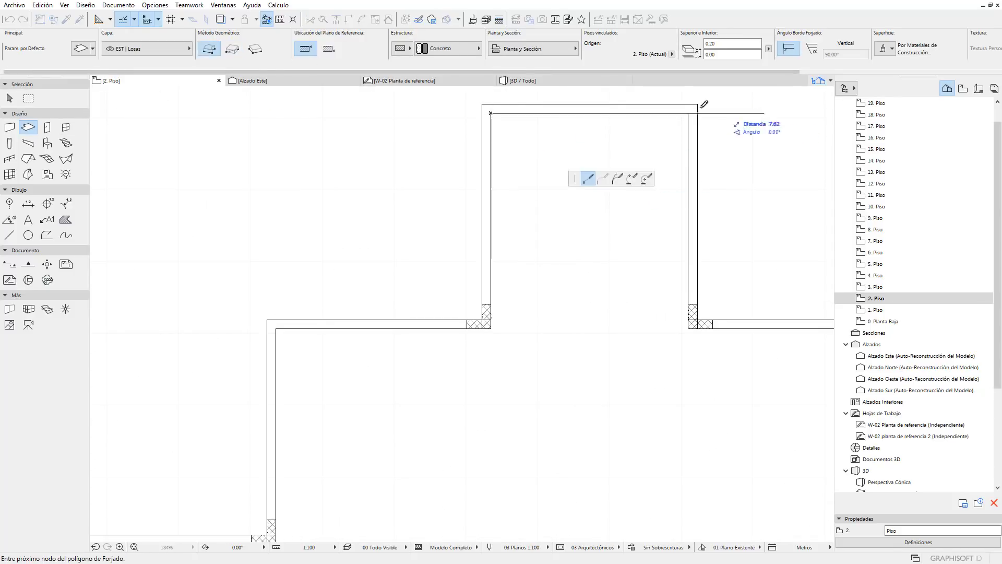
pyautogui.click(688, 113)
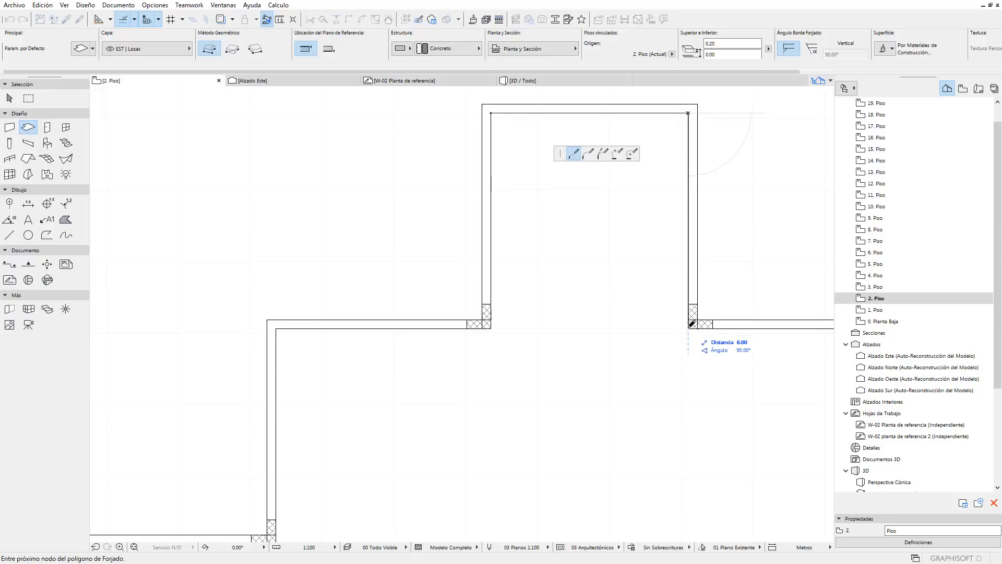
pyautogui.click(692, 324)
pyautogui.moveTo(728, 414); pyautogui.dragTo(447, 385, button='middle')
pyautogui.click(624, 303)
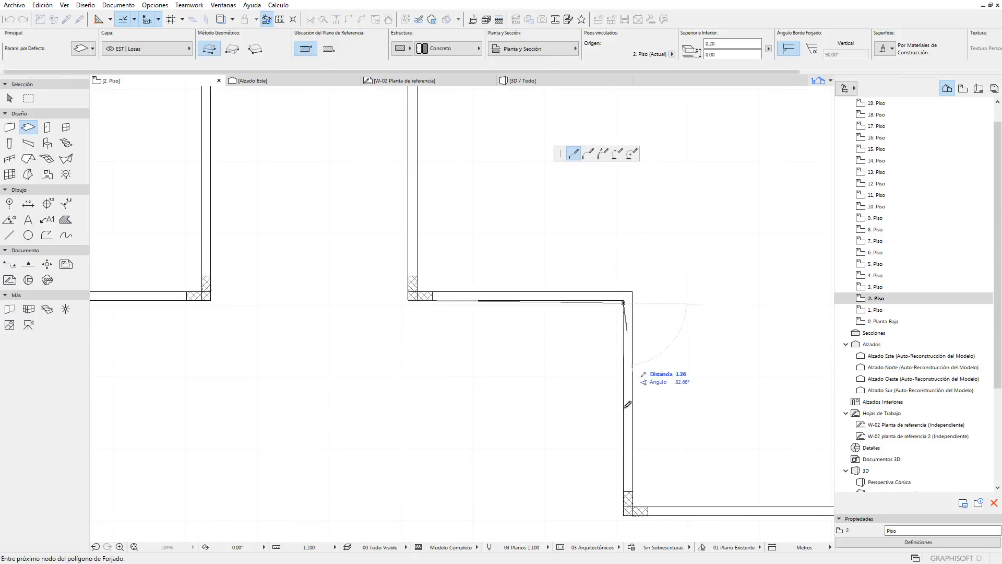
pyautogui.moveTo(620, 396); pyautogui.dragTo(606, 329, button='middle')
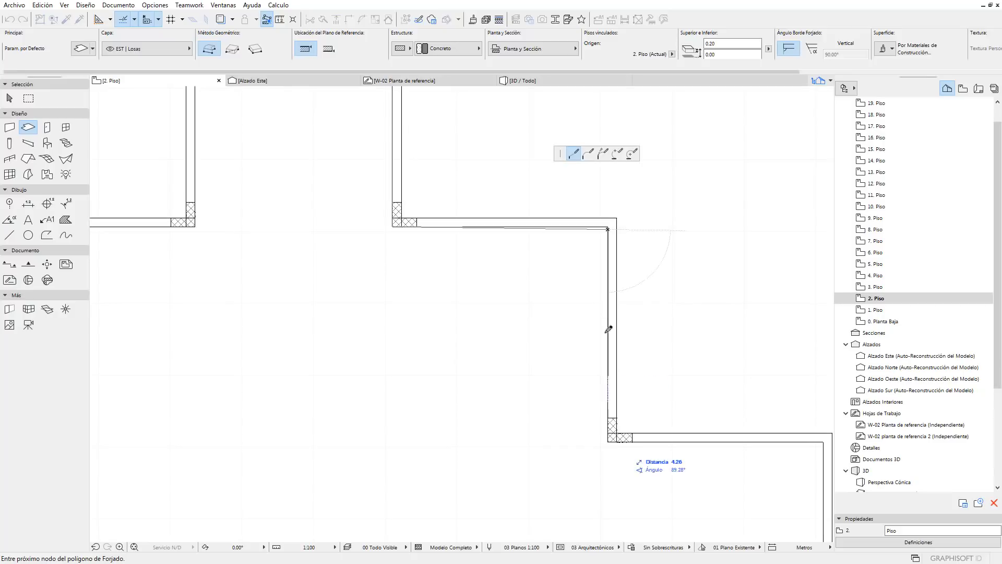
pyautogui.rightClick(607, 276)
pyautogui.click(647, 376)
# Restart the slab outline at the top-left inner wall corner and trace the top and right corners
pyautogui.scroll(-2, 522, 335)
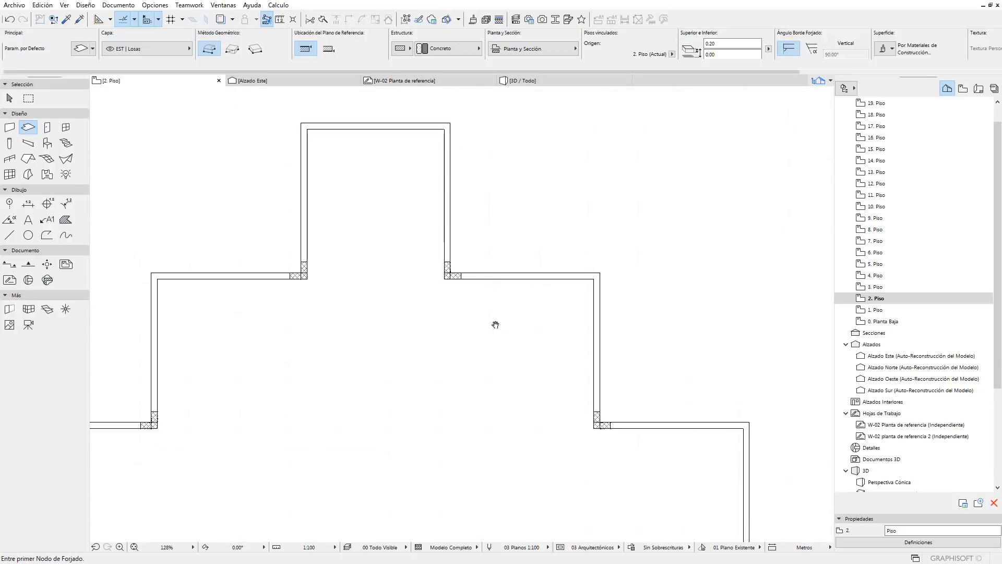
pyautogui.moveTo(496, 325); pyautogui.dragTo(507, 352, button='middle')
pyautogui.click(320, 155)
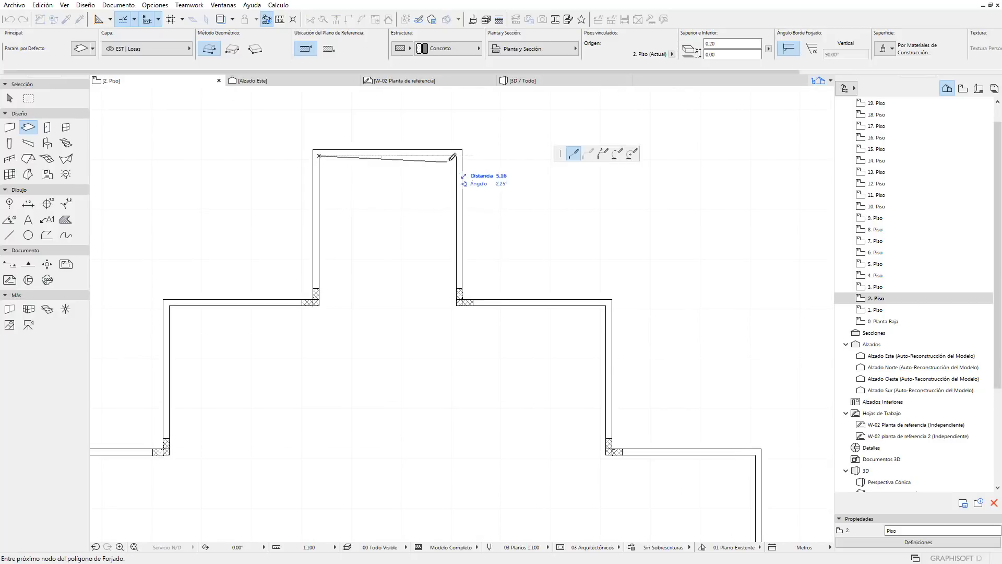
pyautogui.click(456, 155)
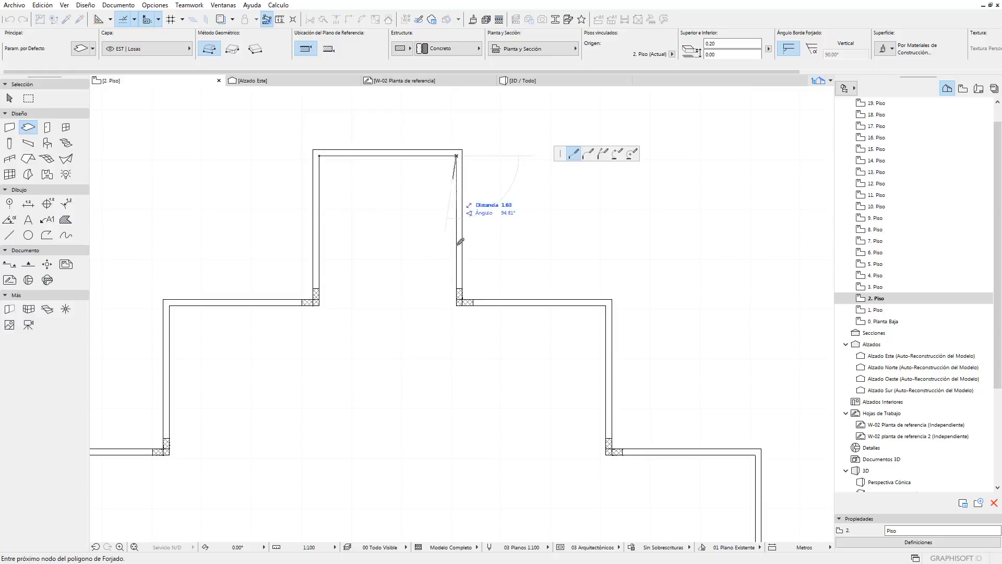
pyautogui.click(457, 304)
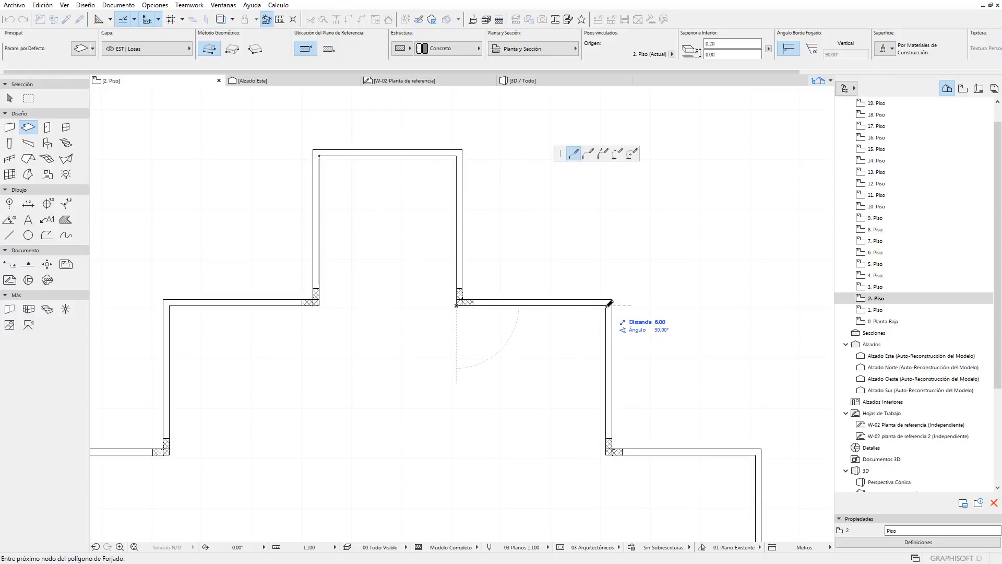
pyautogui.click(605, 305)
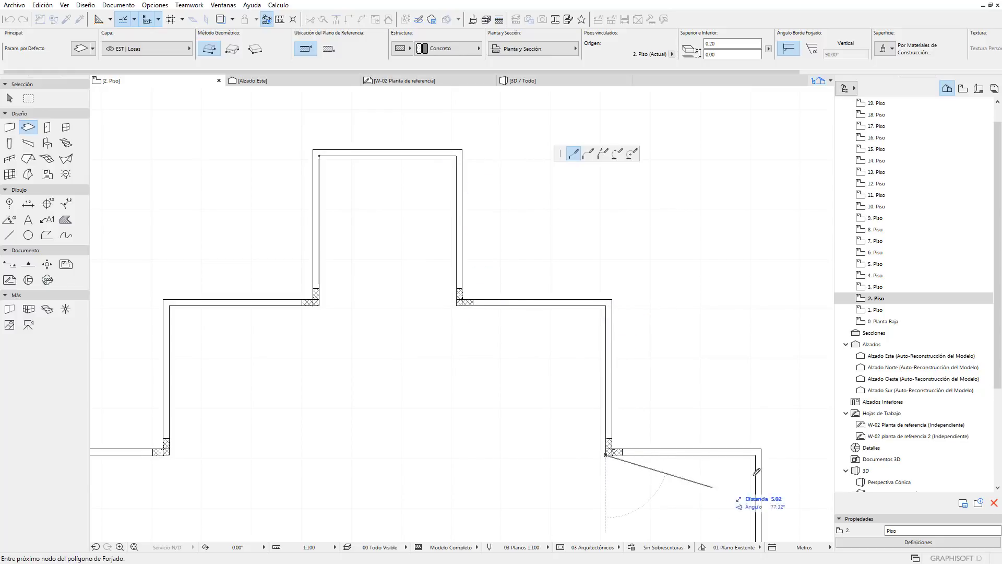
pyautogui.moveTo(618, 301)
pyautogui.mouseDown(button='middle')
pyautogui.moveTo(641, 201)
pyautogui.moveTo(629, 177)
pyautogui.mouseUp(button='middle')
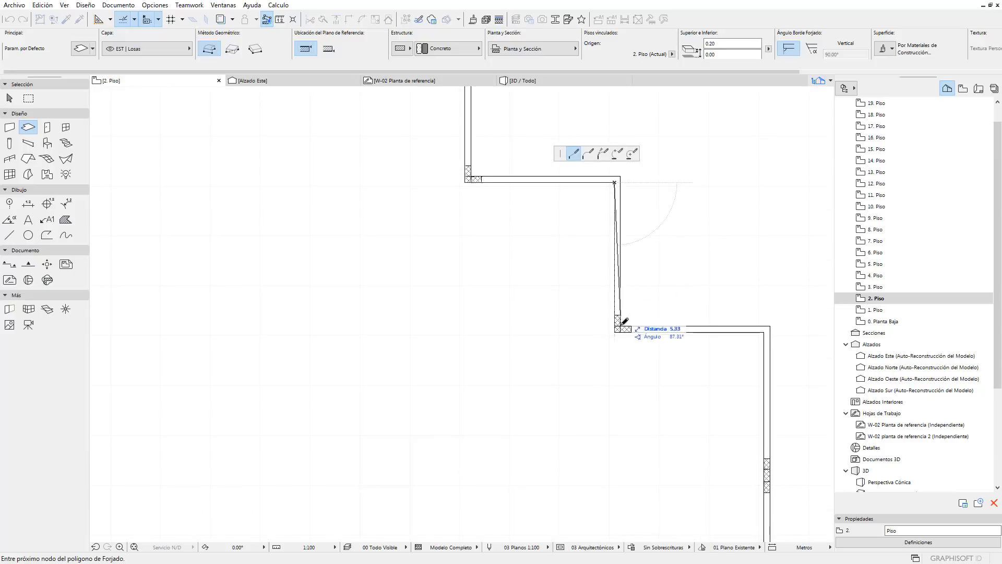
pyautogui.click(766, 330)
pyautogui.moveTo(757, 405); pyautogui.dragTo(634, 222, button='middle')
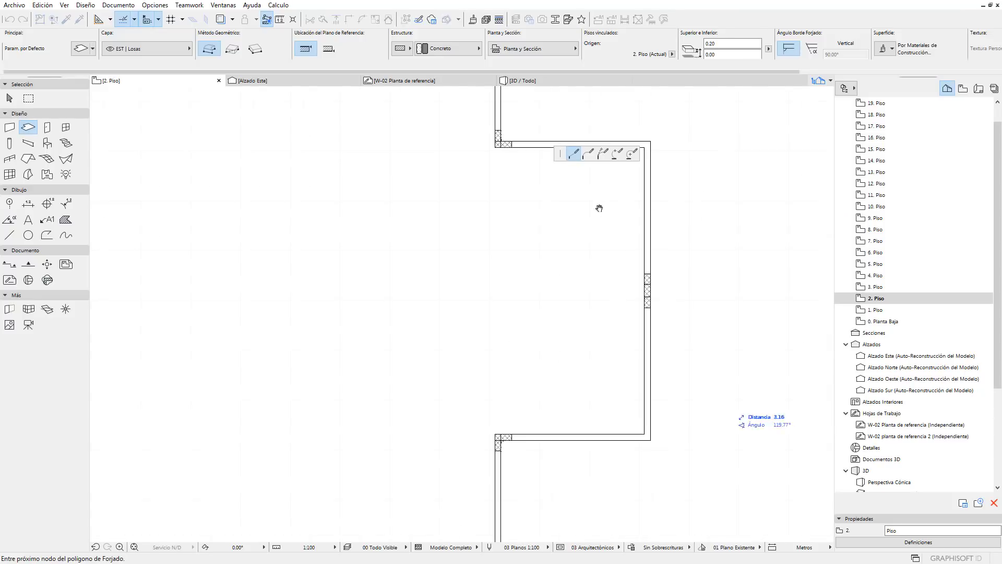
pyautogui.click(645, 432)
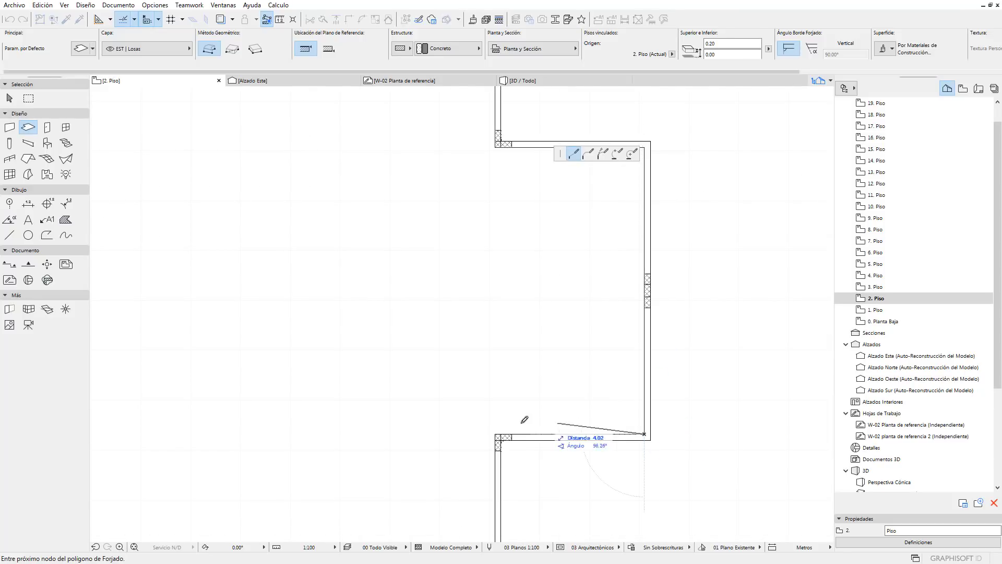
pyautogui.click(500, 431)
# Continue the slab outline through the lower and lower-left inner wall corners
pyautogui.moveTo(501, 435); pyautogui.dragTo(473, 189, button='middle')
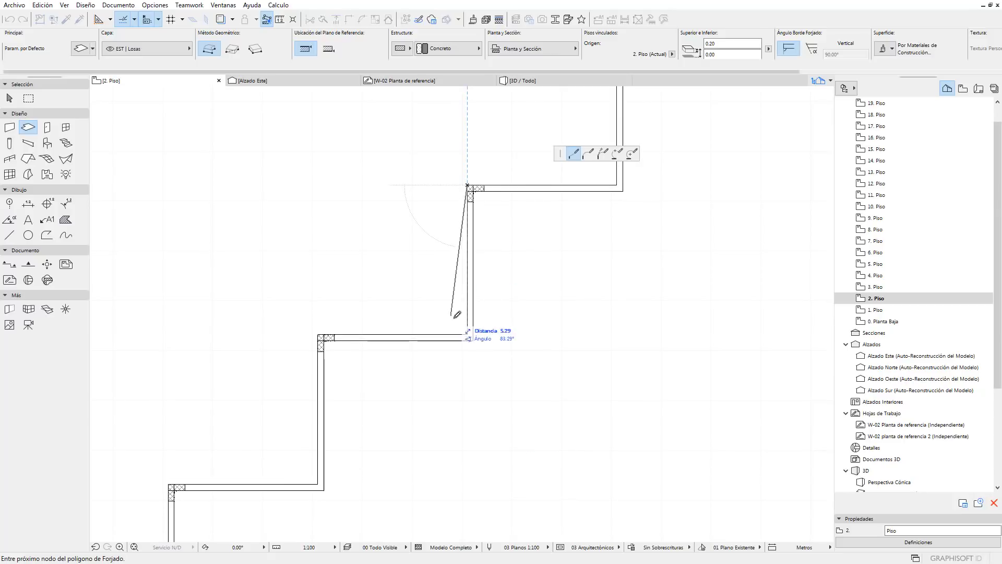
pyautogui.click(468, 332)
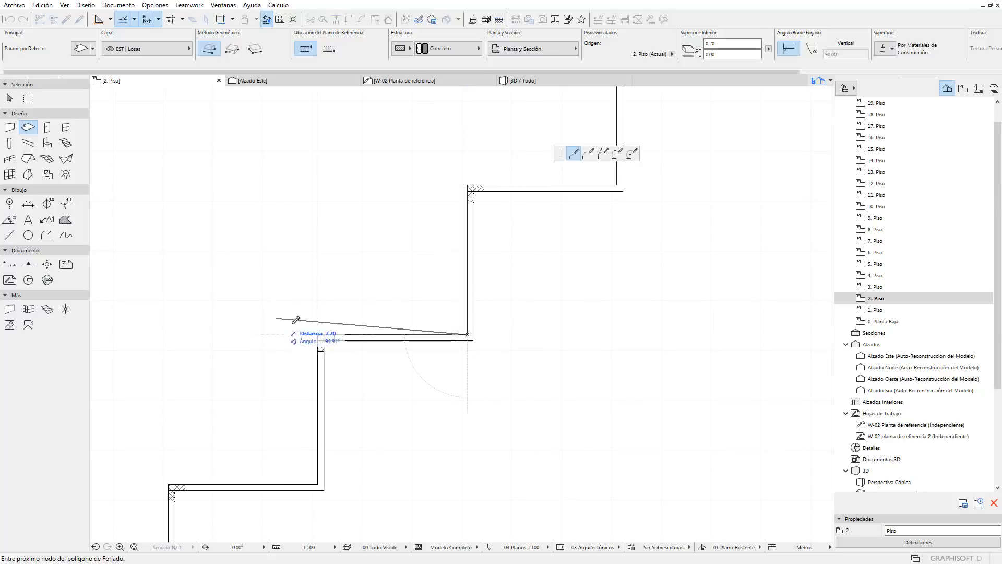
pyautogui.click(318, 335)
pyautogui.moveTo(272, 418); pyautogui.dragTo(414, 397, button='middle')
pyautogui.moveTo(447, 466); pyautogui.dragTo(447, 365, button='middle')
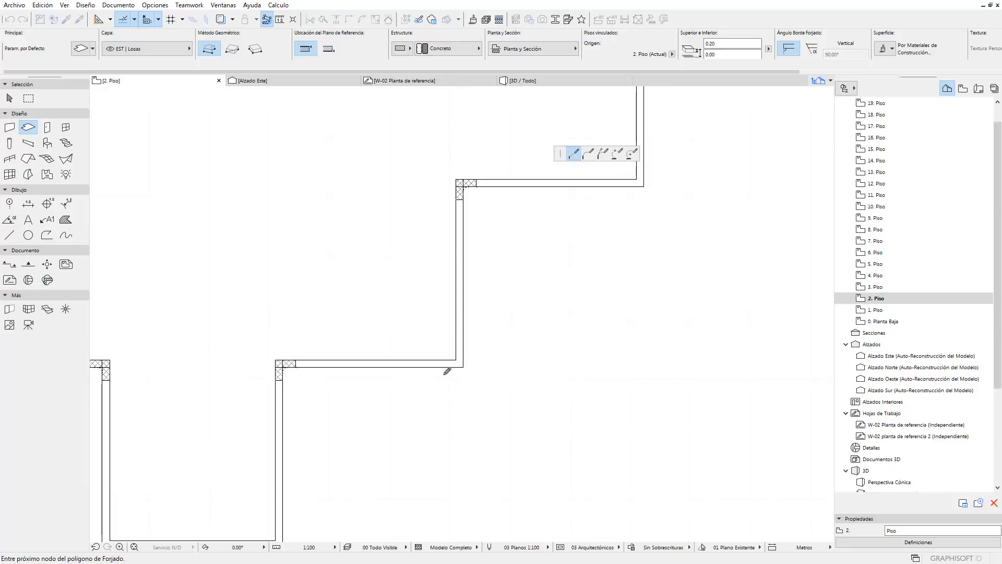
pyautogui.scroll(2, 459, 359)
pyautogui.click(460, 357)
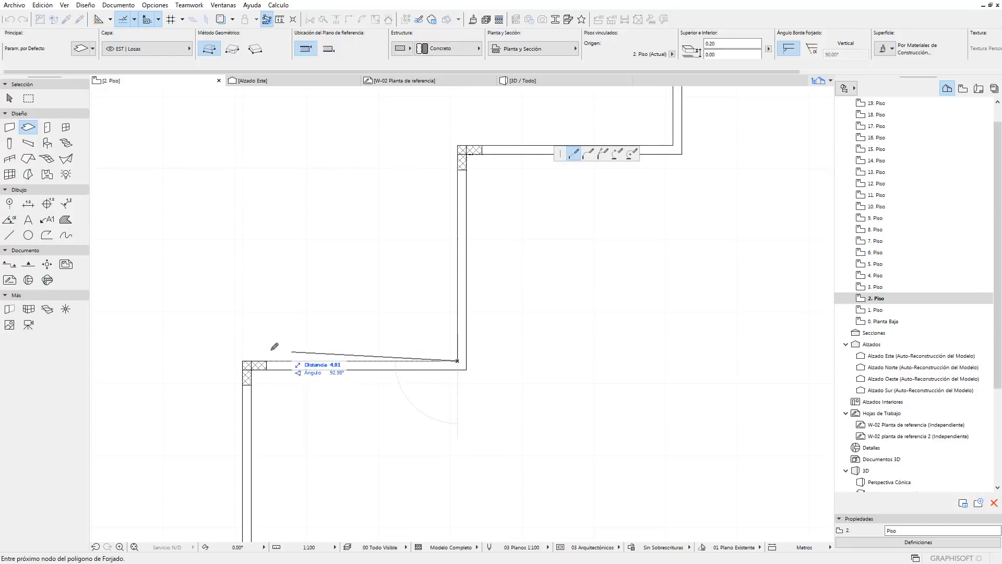
pyautogui.click(244, 360)
pyautogui.moveTo(536, 125)
pyautogui.mouseDown(button='middle')
pyautogui.moveTo(398, 211)
pyautogui.moveTo(408, 191)
pyautogui.mouseUp(button='middle')
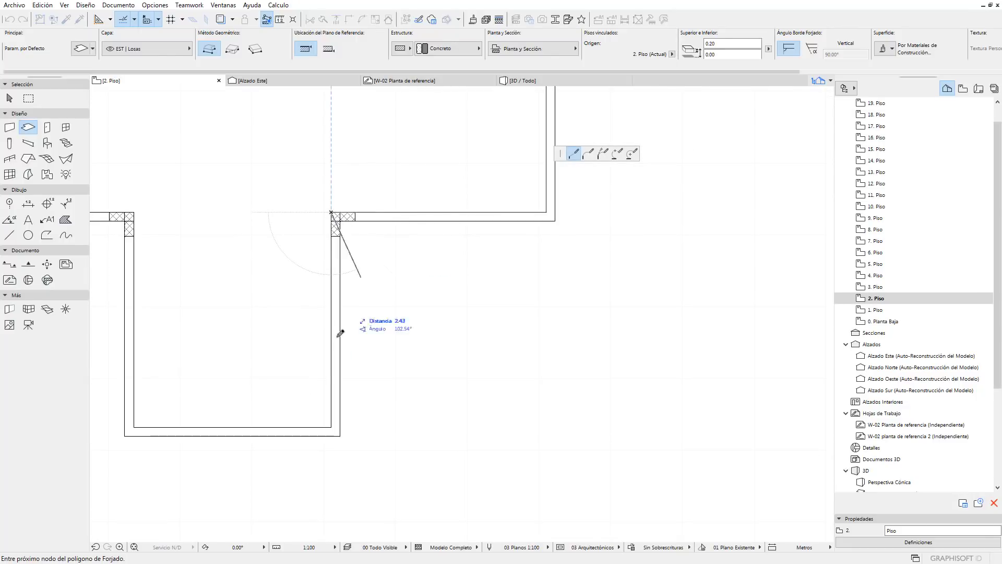
pyautogui.click(330, 427)
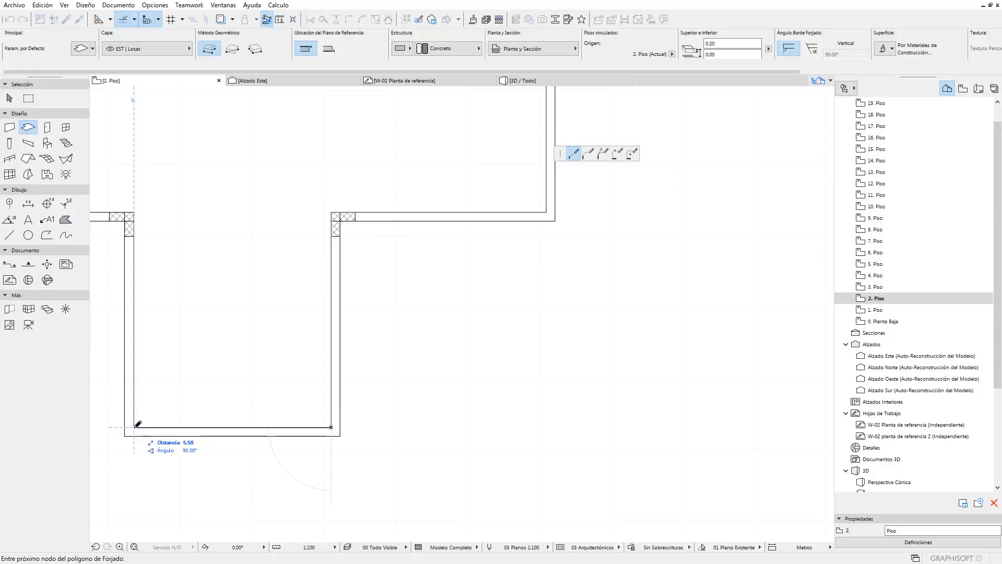
pyautogui.click(134, 427)
pyautogui.click(134, 212)
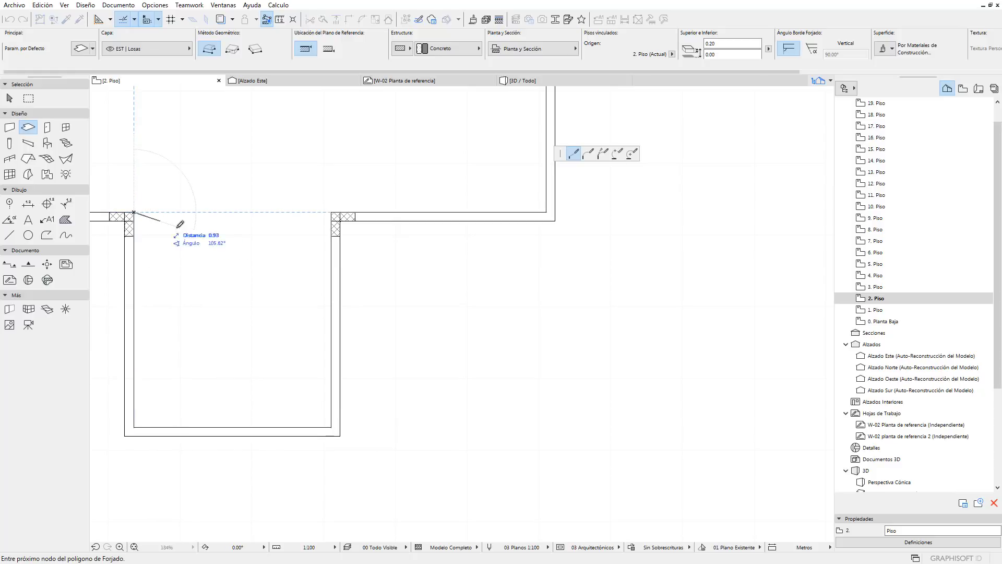
# Trace the slab outline through the top-left inner corners and the wall junction to the step corner
pyautogui.moveTo(180, 225); pyautogui.dragTo(713, 337, button='middle')
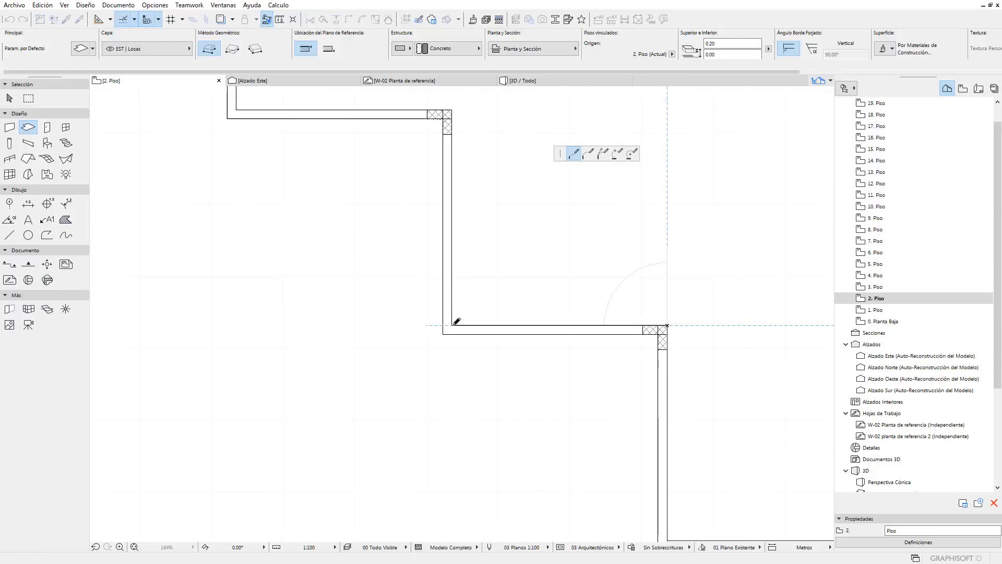
pyautogui.moveTo(556, 327); pyautogui.dragTo(510, 346, button='middle')
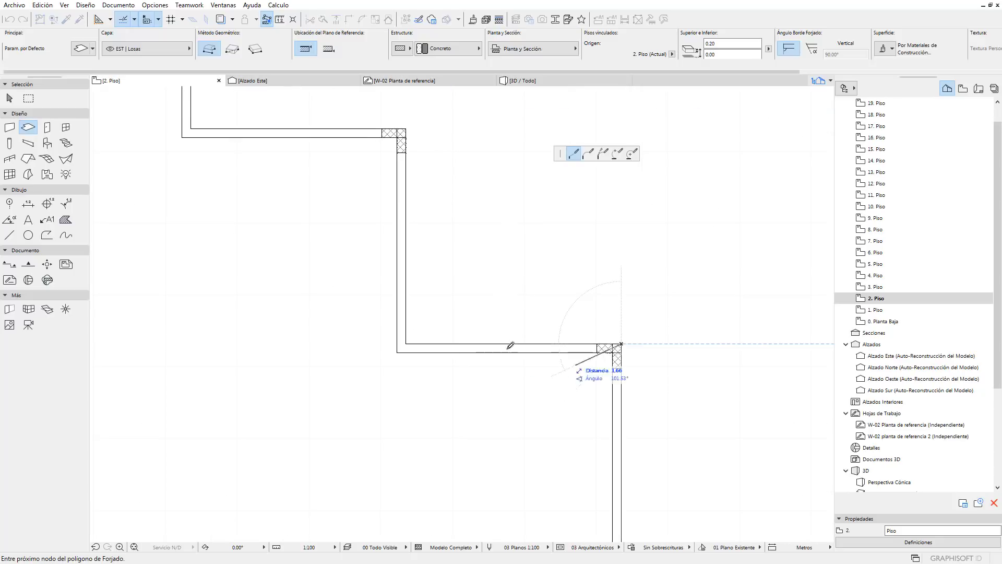
pyautogui.moveTo(478, 274); pyautogui.dragTo(576, 404, button='middle')
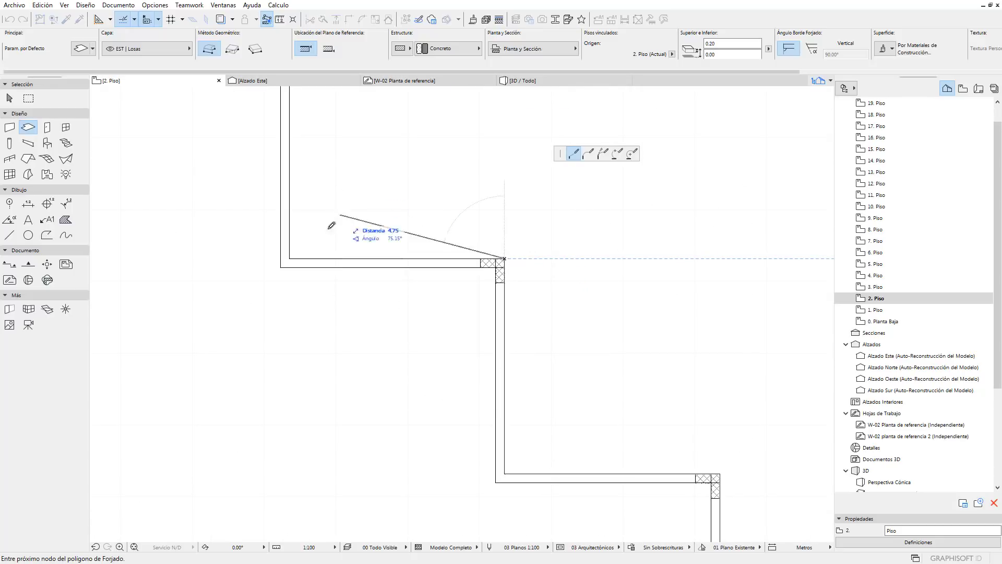
pyautogui.click(290, 259)
pyautogui.moveTo(377, 104); pyautogui.dragTo(475, 374, button='middle')
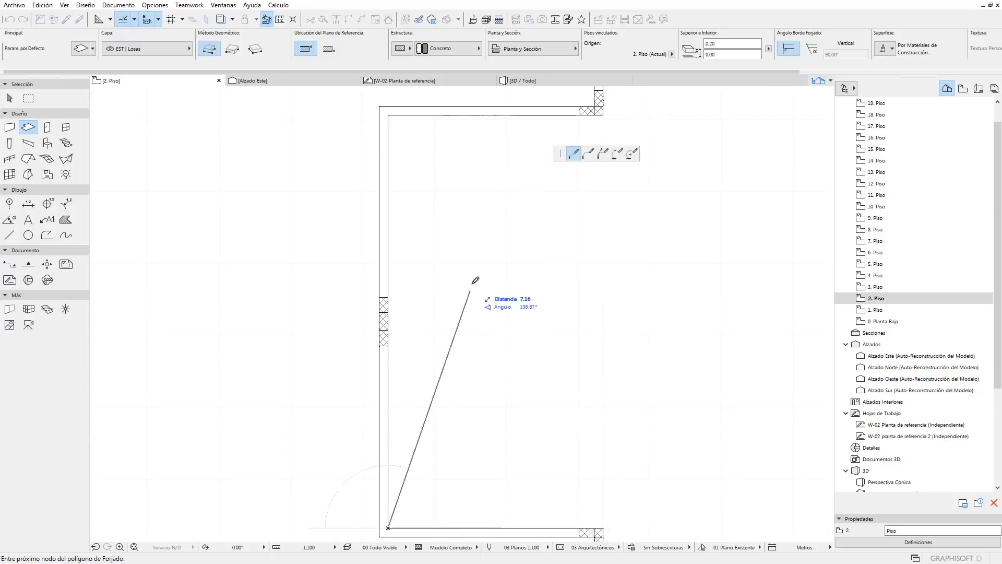
pyautogui.moveTo(413, 148); pyautogui.dragTo(402, 293, button='middle')
pyautogui.click(377, 260)
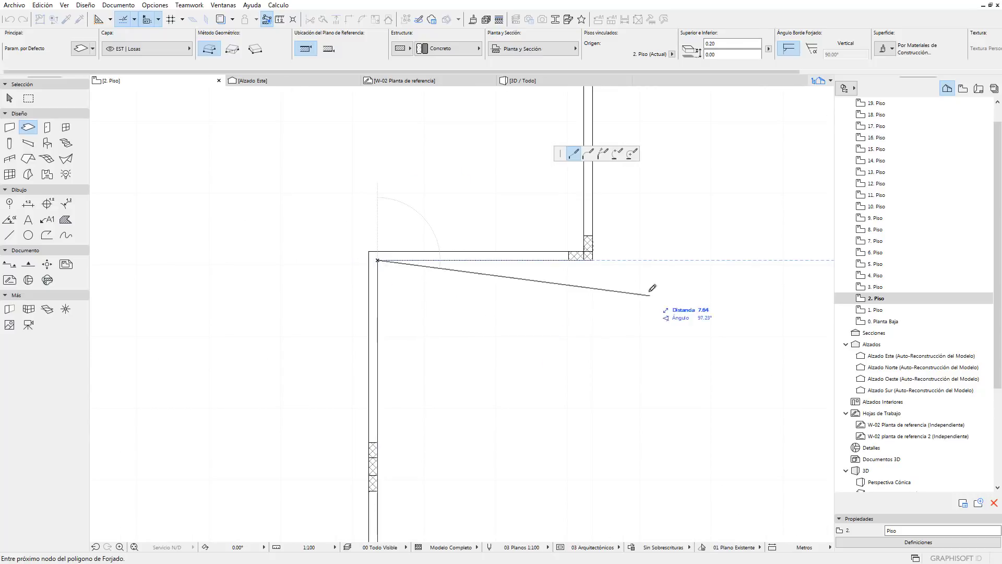
pyautogui.click(593, 259)
pyautogui.scroll(-3, 595, 257)
pyautogui.moveTo(671, 284)
pyautogui.mouseDown(button='middle')
pyautogui.moveTo(600, 390)
pyautogui.moveTo(552, 438)
pyautogui.mouseUp(button='middle')
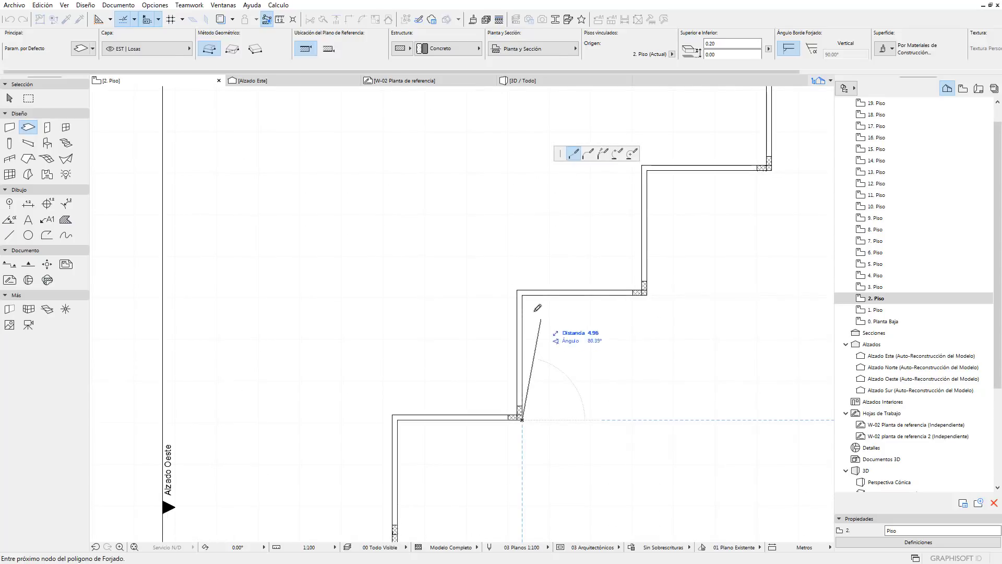
pyautogui.click(645, 295)
# Add the remaining stepped-corner nodes and close the slab outline
pyautogui.scroll(-2, 394, 369)
pyautogui.scroll(2, 290, 307)
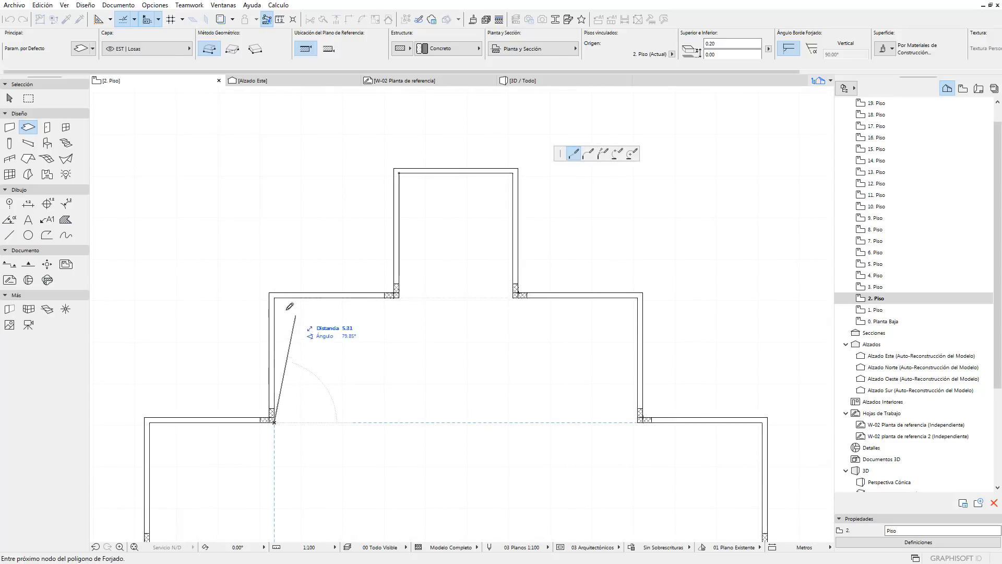
pyautogui.click(274, 298)
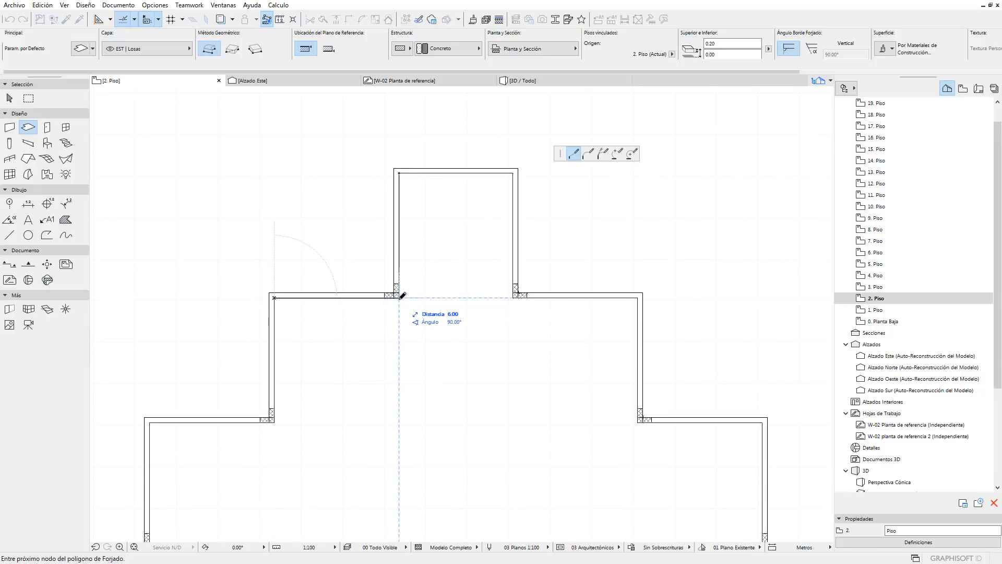
pyautogui.click(402, 295)
pyautogui.scroll(1, 454, 239)
pyautogui.scroll(-1, 417, 270)
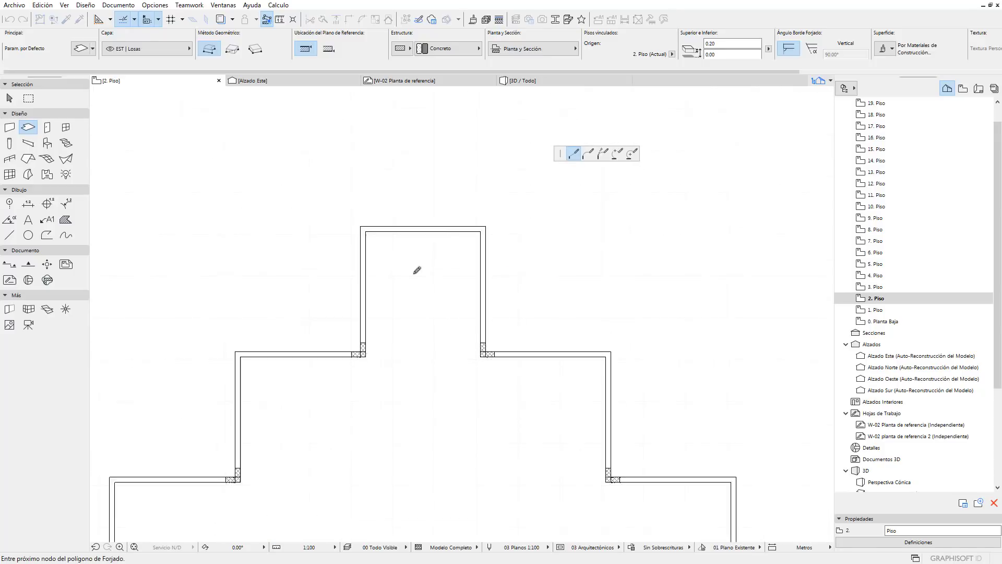
pyautogui.scroll(1, 418, 270)
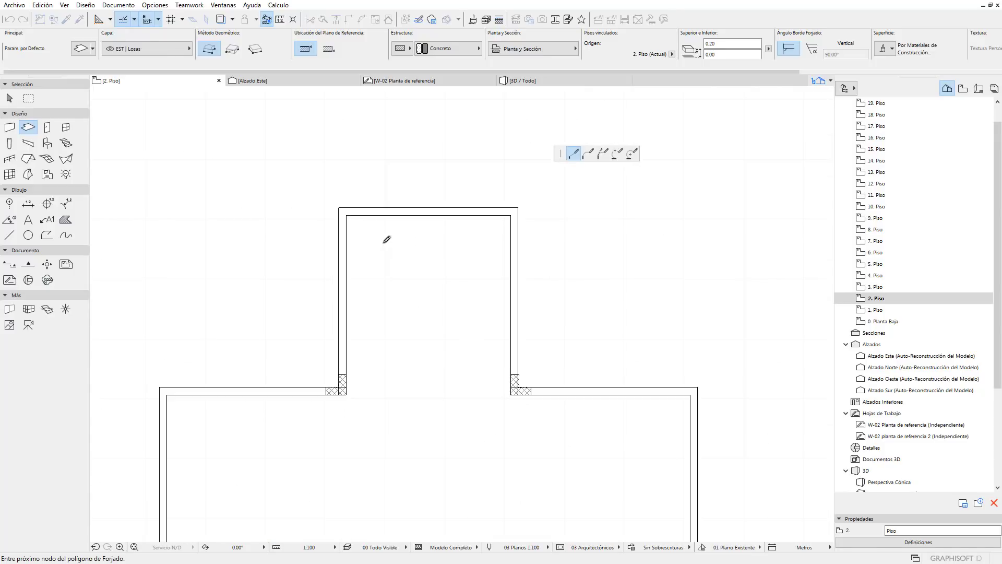
pyautogui.doubleClick(347, 215)
pyautogui.click(555, 83)
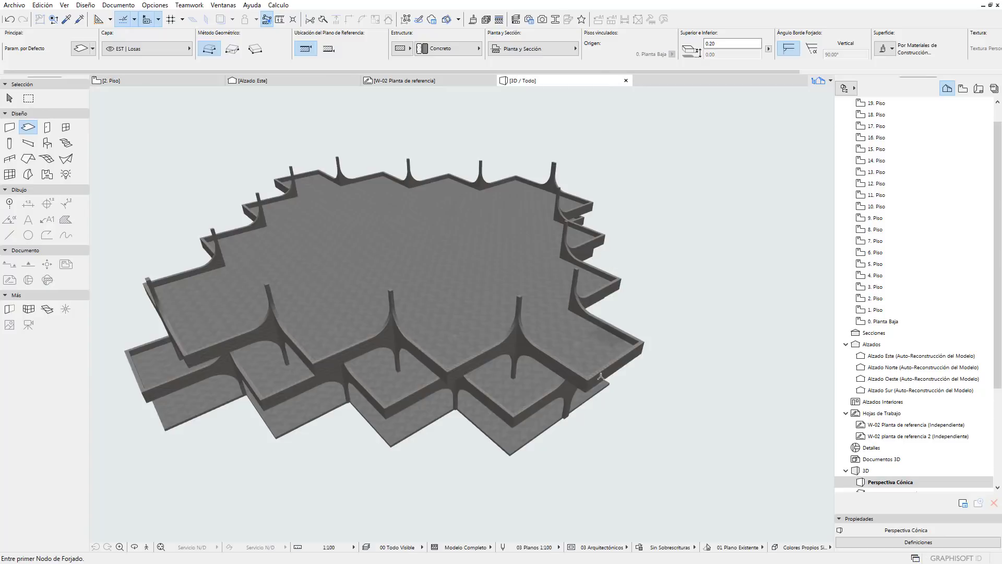
pyautogui.moveTo(601, 376)
pyautogui.keyDown('shift'); pyautogui.mouseDown(button='middle')
pyautogui.moveTo(751, 345)
pyautogui.moveTo(629, 365)
pyautogui.moveTo(382, 472)
pyautogui.moveTo(672, 391)
pyautogui.moveTo(610, 408)
pyautogui.moveTo(627, 399)
pyautogui.moveTo(605, 397)
pyautogui.mouseUp(button='middle'); pyautogui.keyUp('shift')
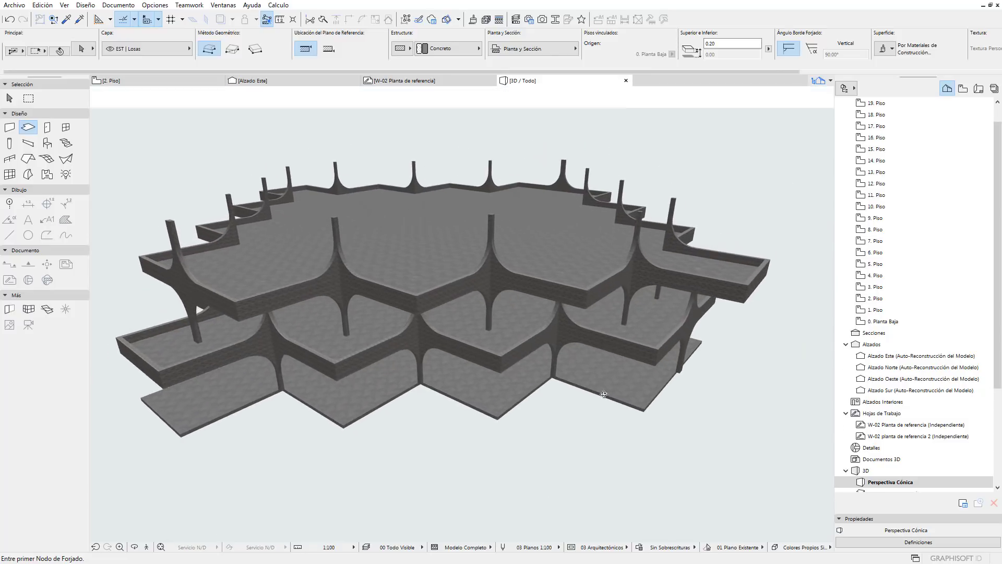
pyautogui.click(11, 99)
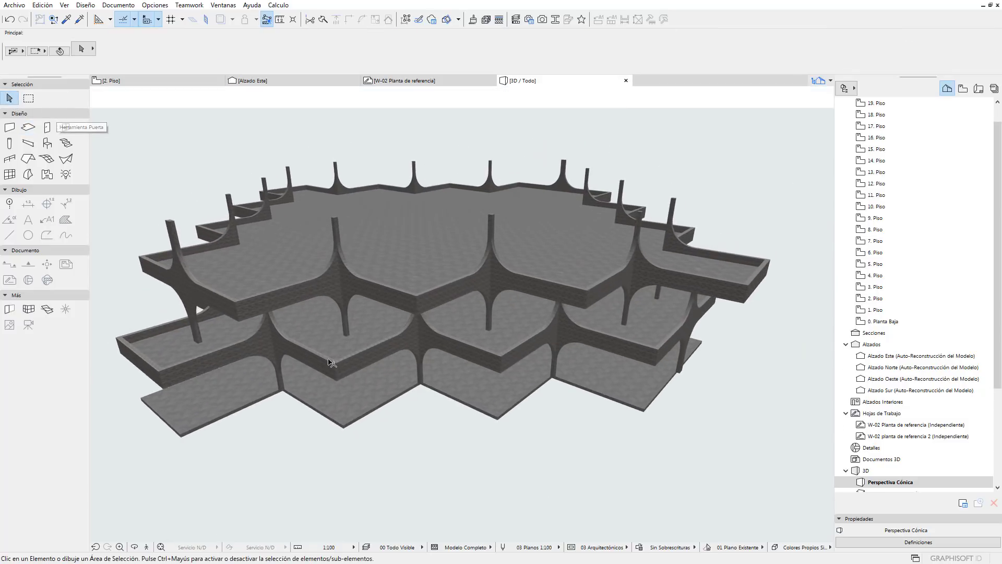
pyautogui.moveTo(324, 370); pyautogui.dragTo(325, 386, button='middle')
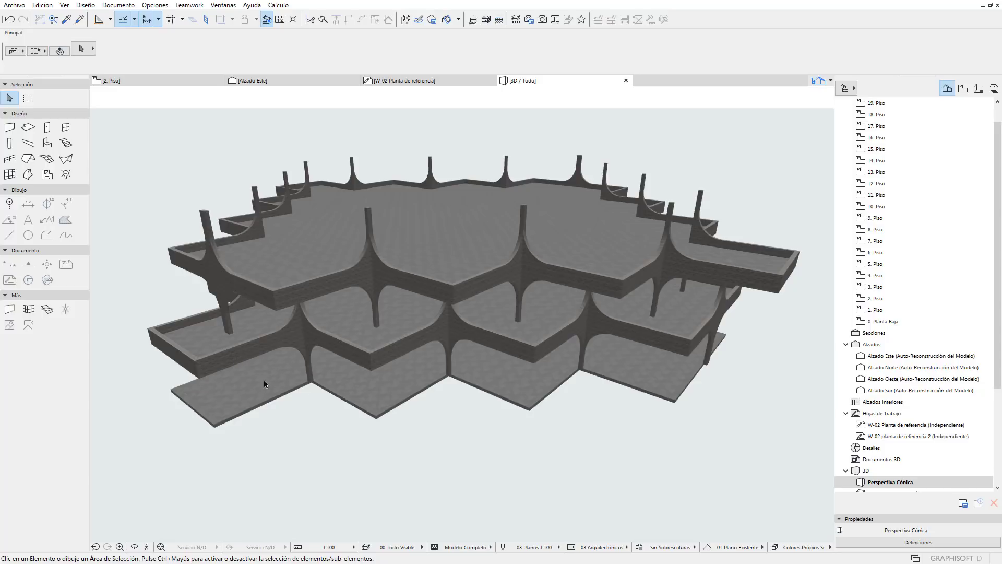
pyautogui.click(257, 406)
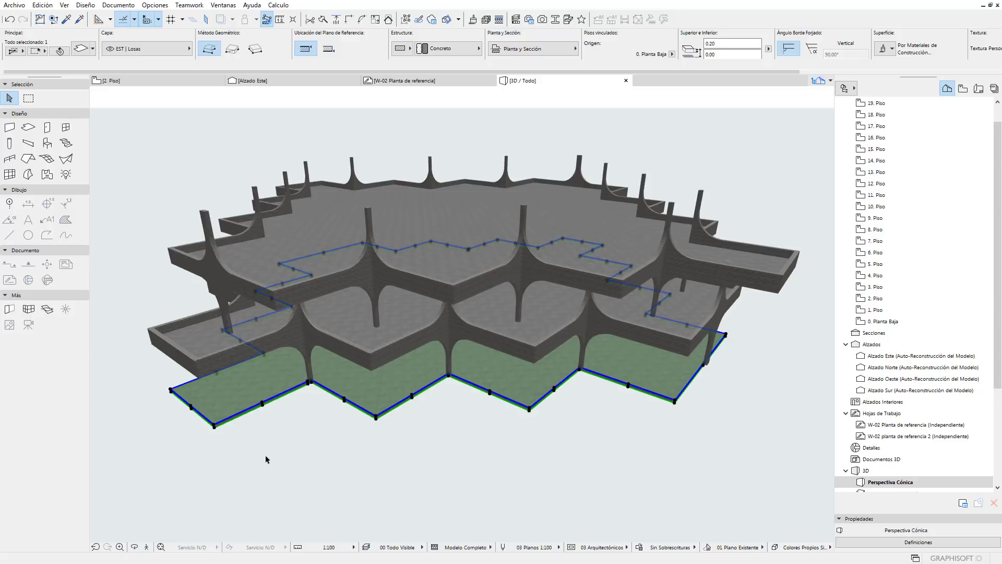
pyautogui.click(266, 460)
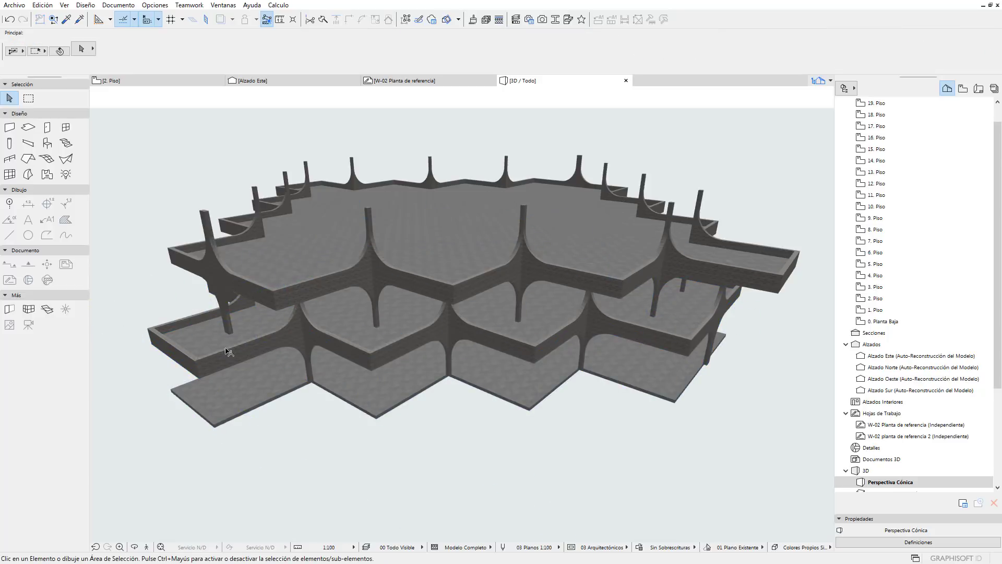
pyautogui.click(209, 347)
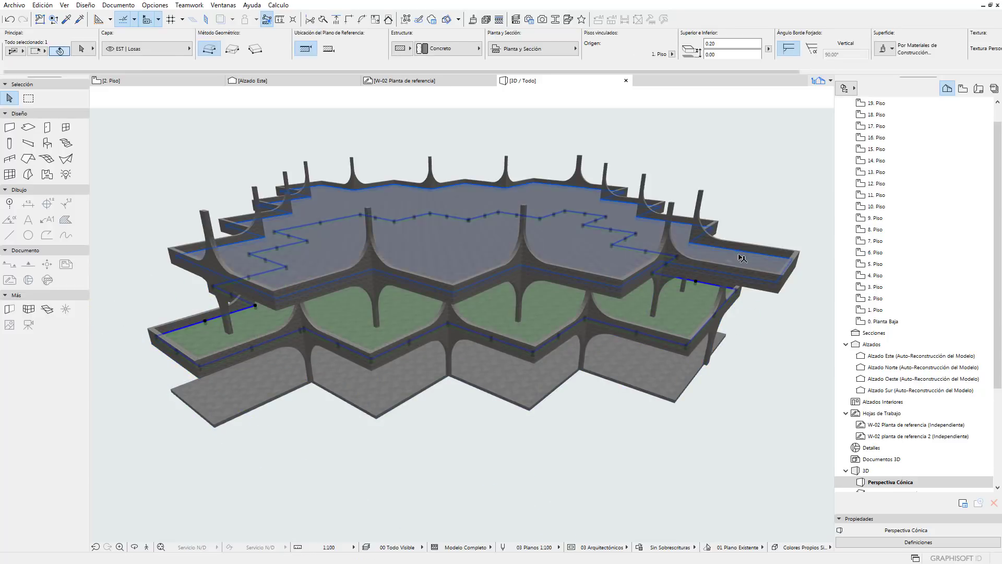
pyautogui.click(749, 279)
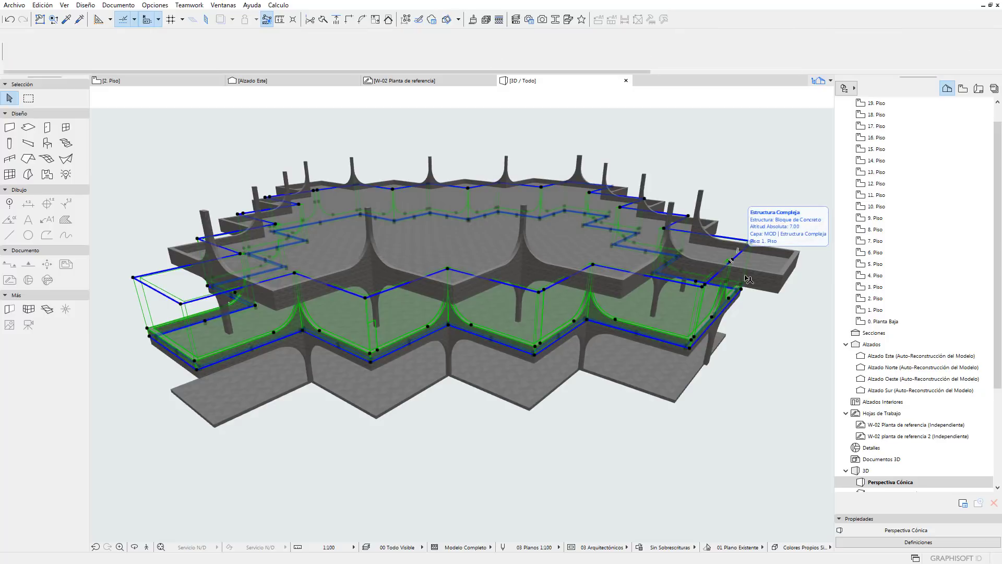
pyautogui.click(787, 279)
pyautogui.click(777, 266)
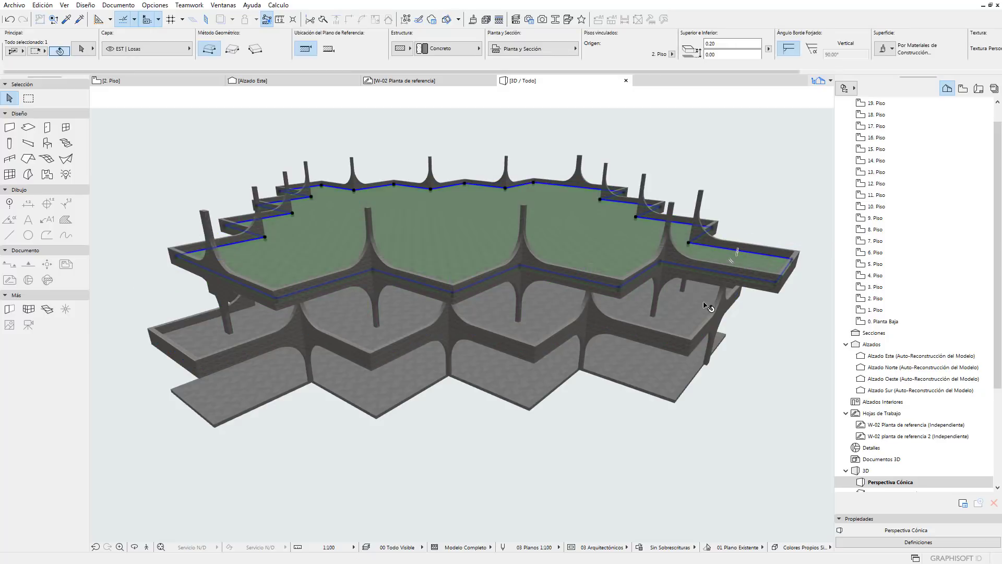
pyautogui.keyDown('shift'); pyautogui.click(707, 306); pyautogui.keyUp('shift')
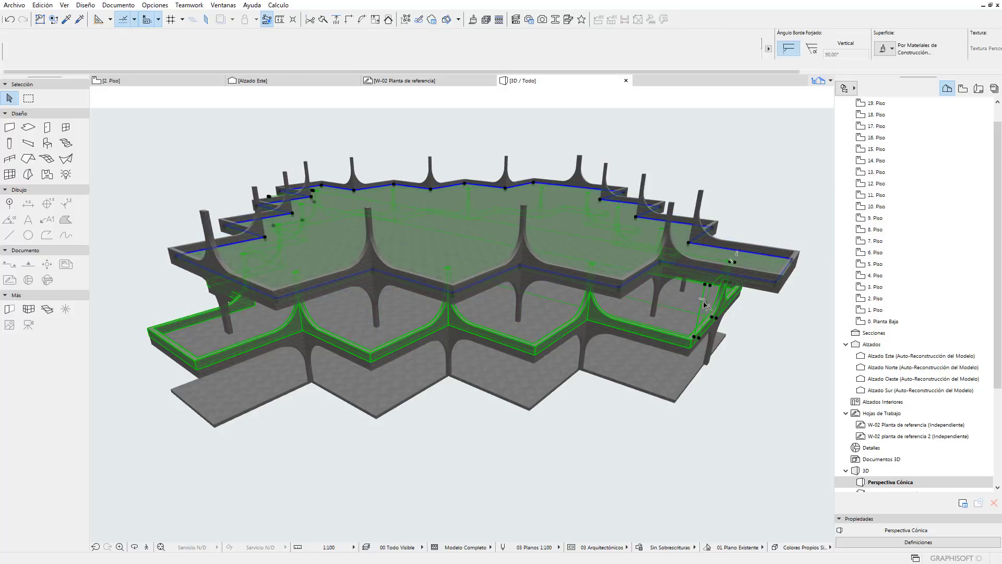
pyautogui.click(748, 371)
pyautogui.click(617, 251)
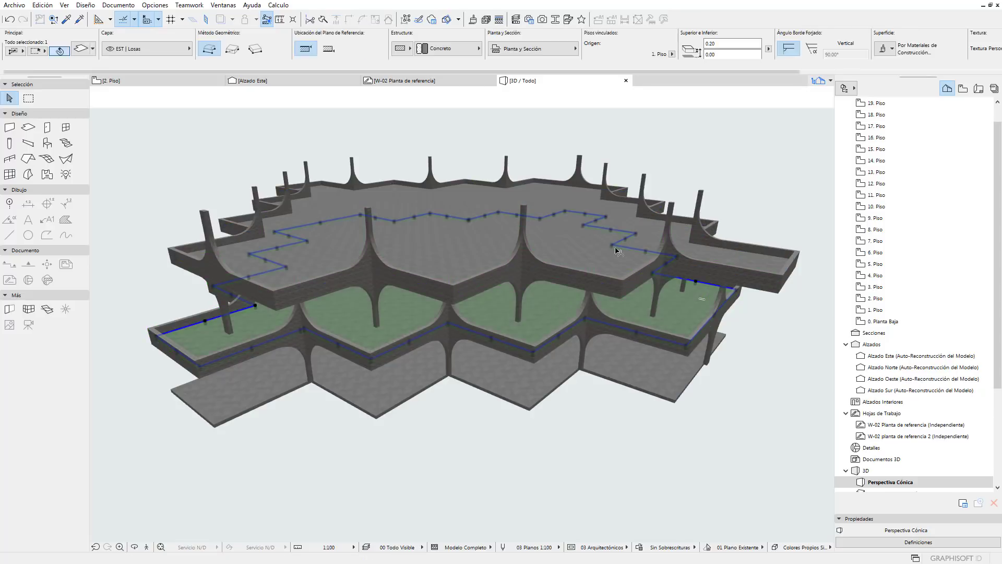
pyautogui.keyDown('shift'); pyautogui.click(564, 199); pyautogui.keyUp('shift')
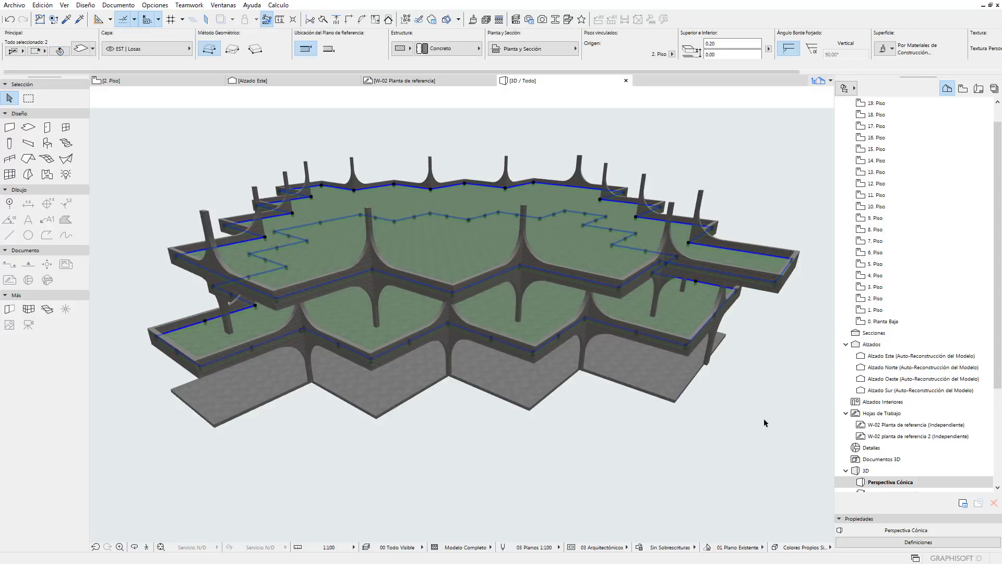
pyautogui.keyDown('shift'); pyautogui.moveTo(758, 419); pyautogui.dragTo(651, 379, button='middle'); pyautogui.keyUp('shift')
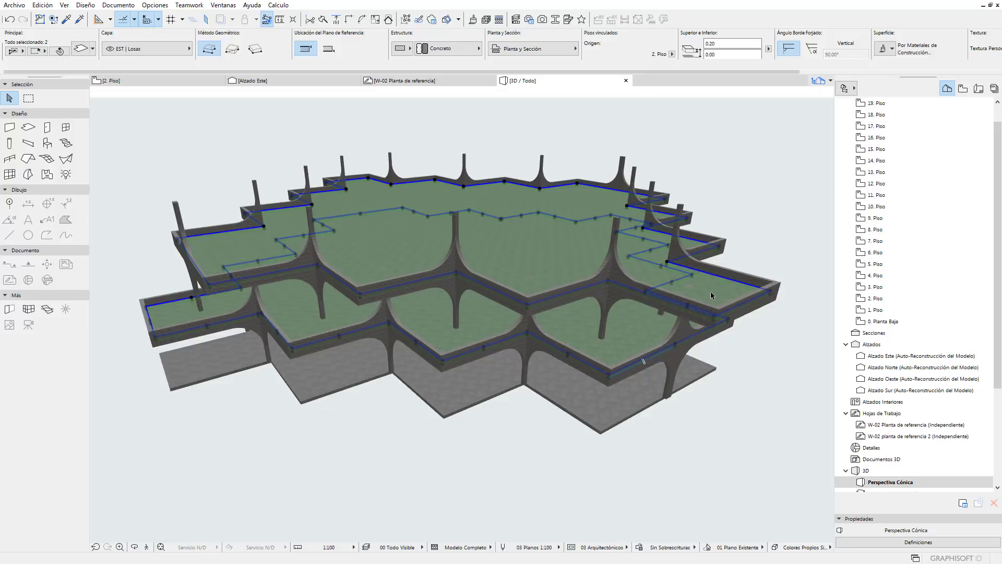
pyautogui.press('Escape')
pyautogui.click(746, 275)
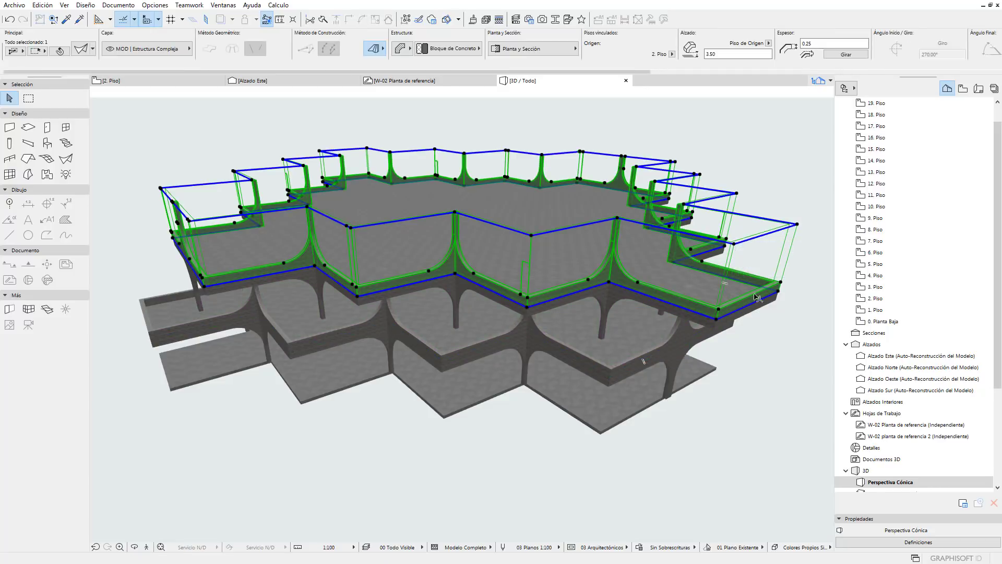
pyautogui.click(815, 338)
pyautogui.click(711, 312)
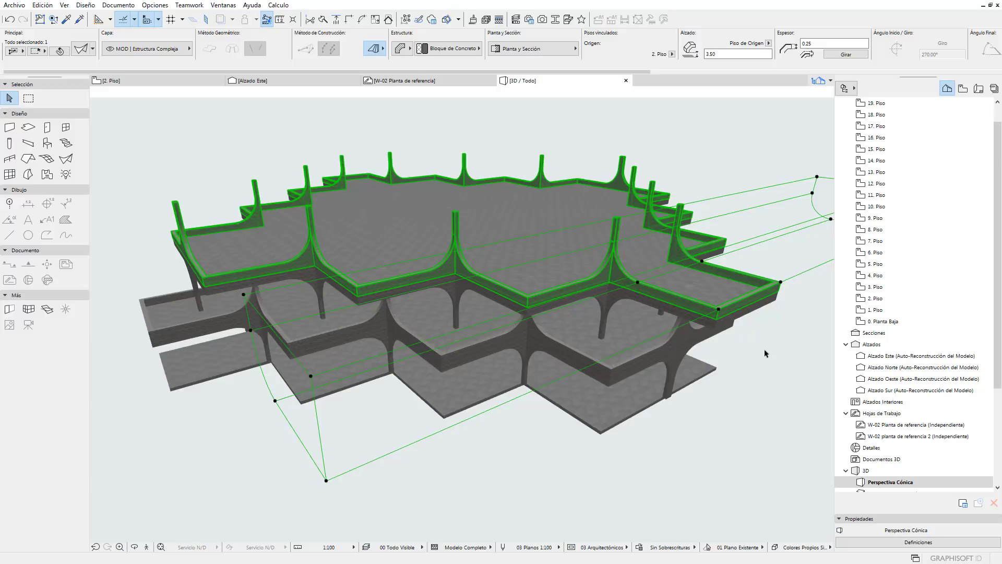
pyautogui.keyDown('shift'); pyautogui.click(515, 214); pyautogui.keyUp('shift')
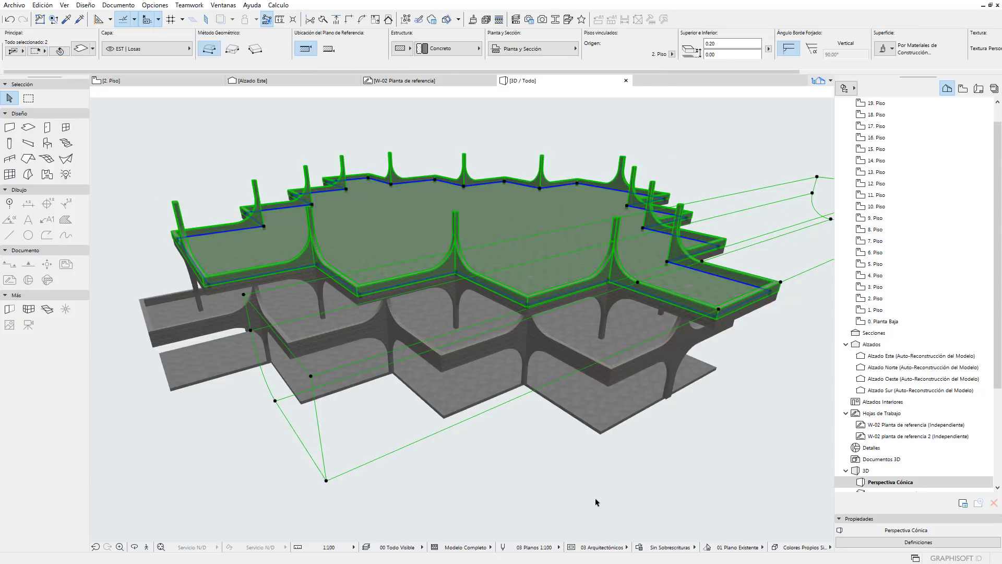
pyautogui.press('Escape')
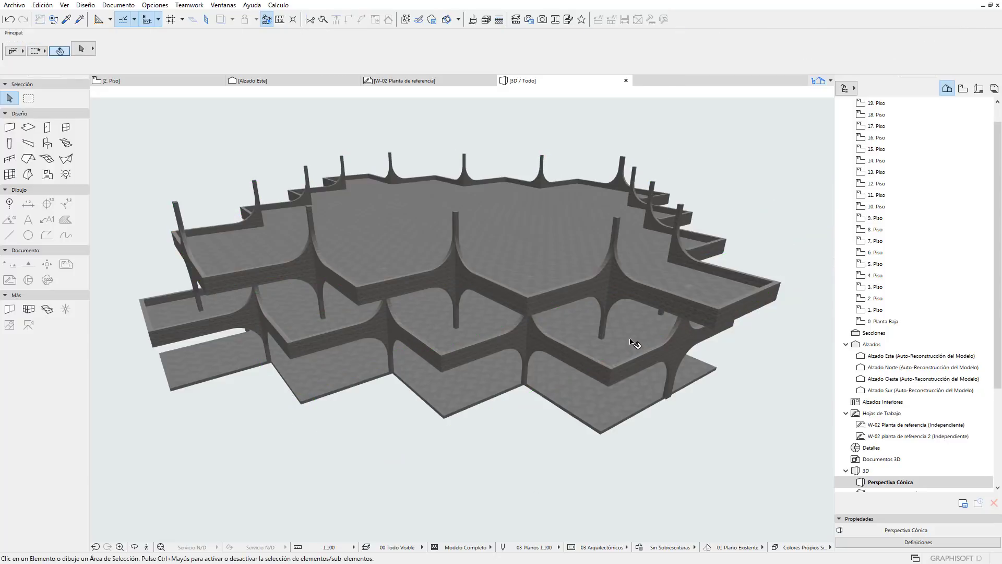
pyautogui.click(635, 343)
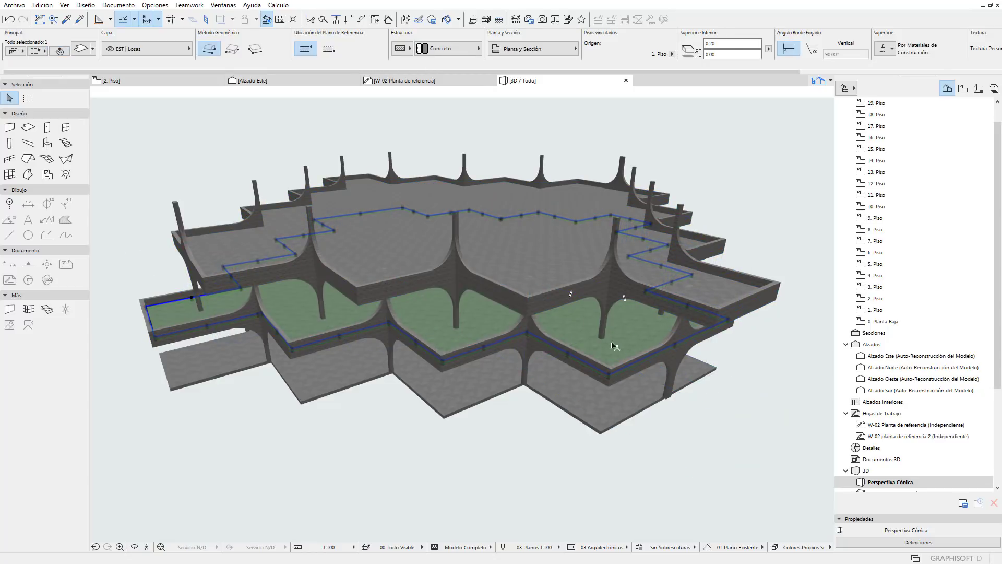
pyautogui.press('Escape')
pyautogui.keyDown('shift'); pyautogui.moveTo(616, 405); pyautogui.dragTo(614, 379, button='middle'); pyautogui.keyUp('shift')
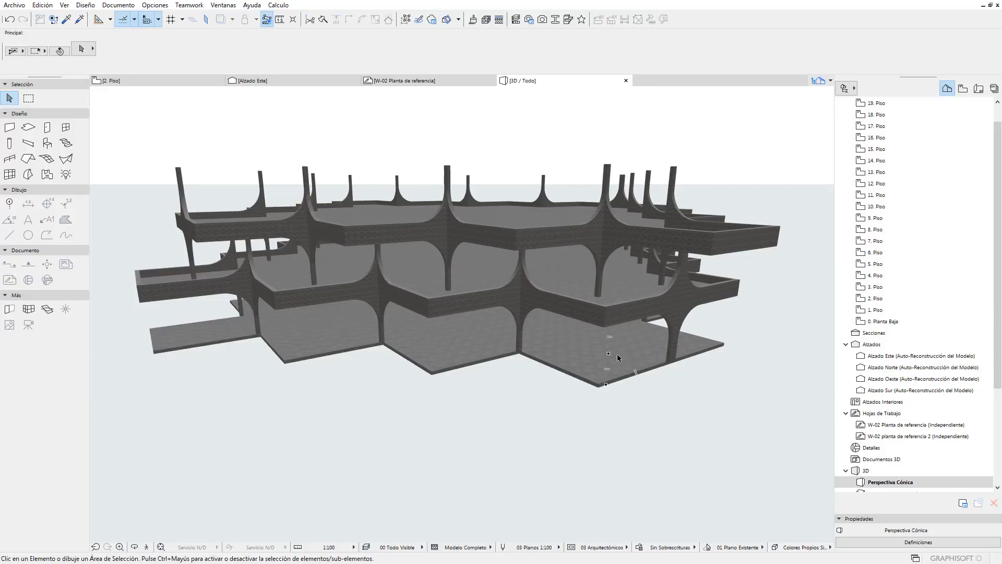
pyautogui.keyDown('shift'); pyautogui.moveTo(617, 311); pyautogui.dragTo(605, 347, button='middle'); pyautogui.keyUp('shift')
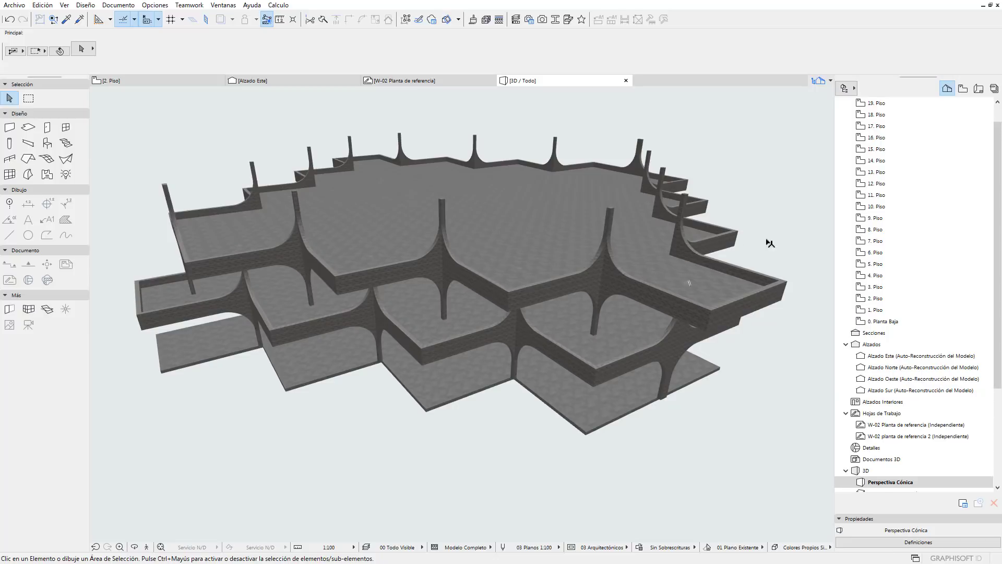
pyautogui.moveTo(766, 260); pyautogui.dragTo(751, 257, button='middle')
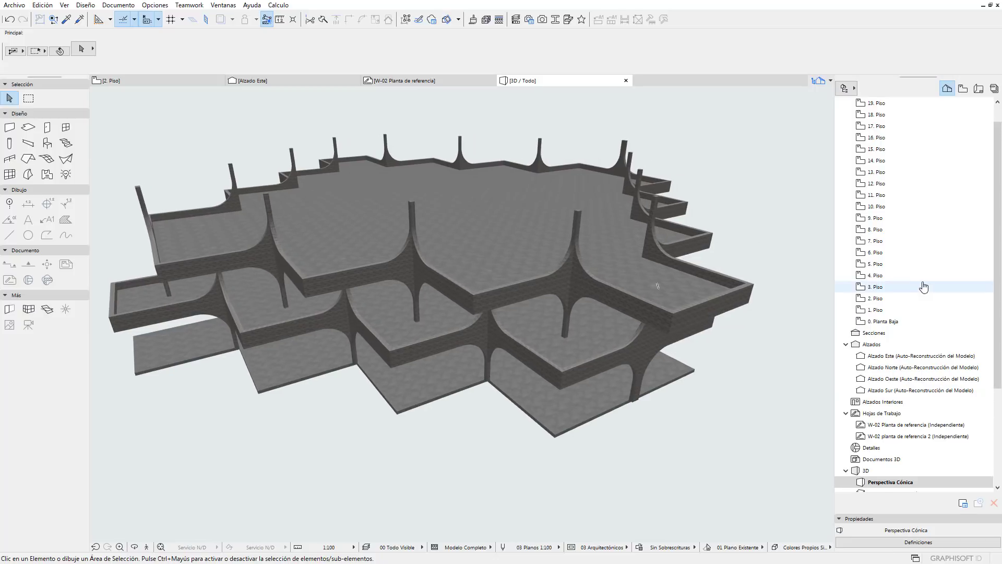
pyautogui.scroll(1, 887, 198)
# Open Editar Elementos por Pisos and set 1. Piso as the source storey
pyautogui.rightClick(882, 117)
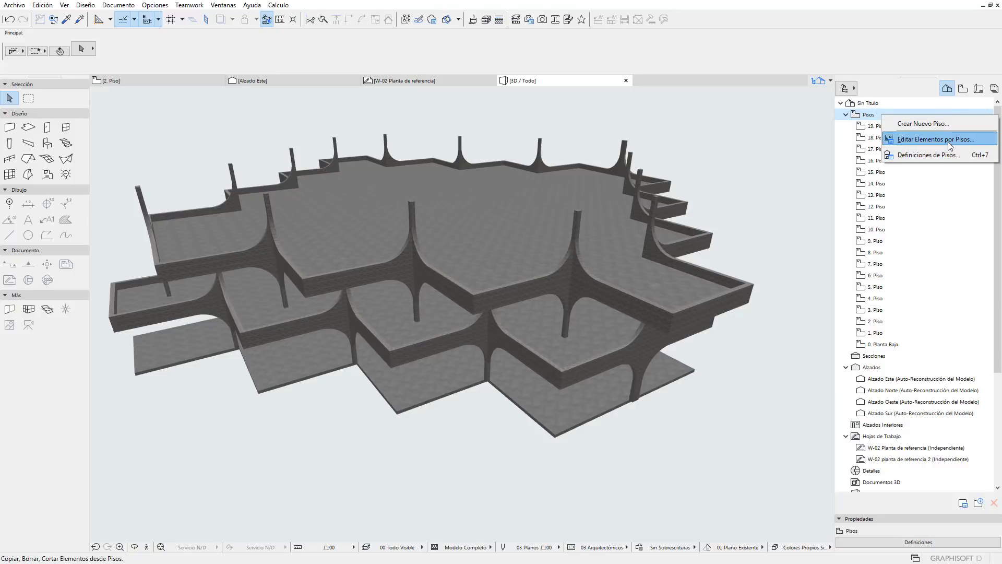
pyautogui.click(948, 141)
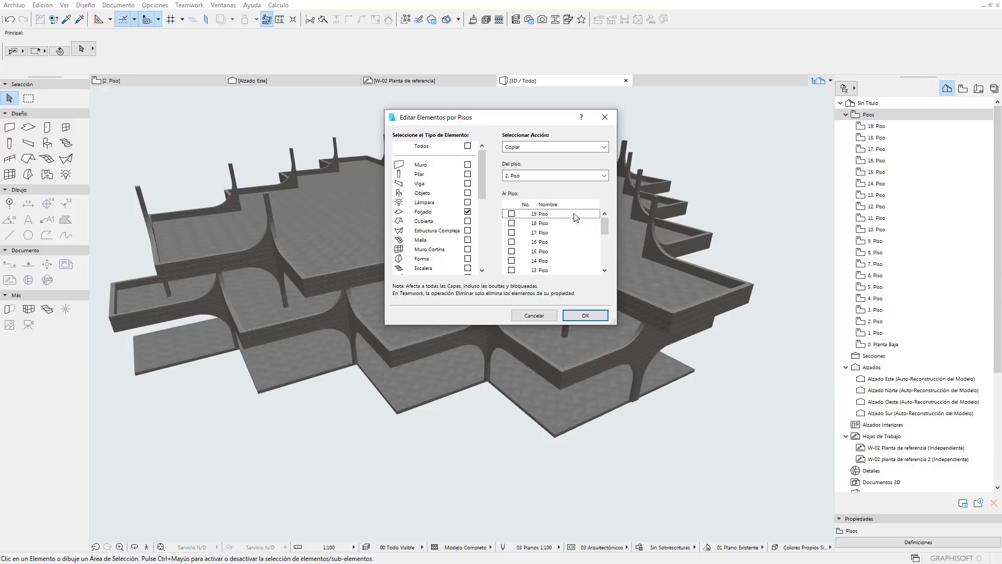
pyautogui.click(606, 176)
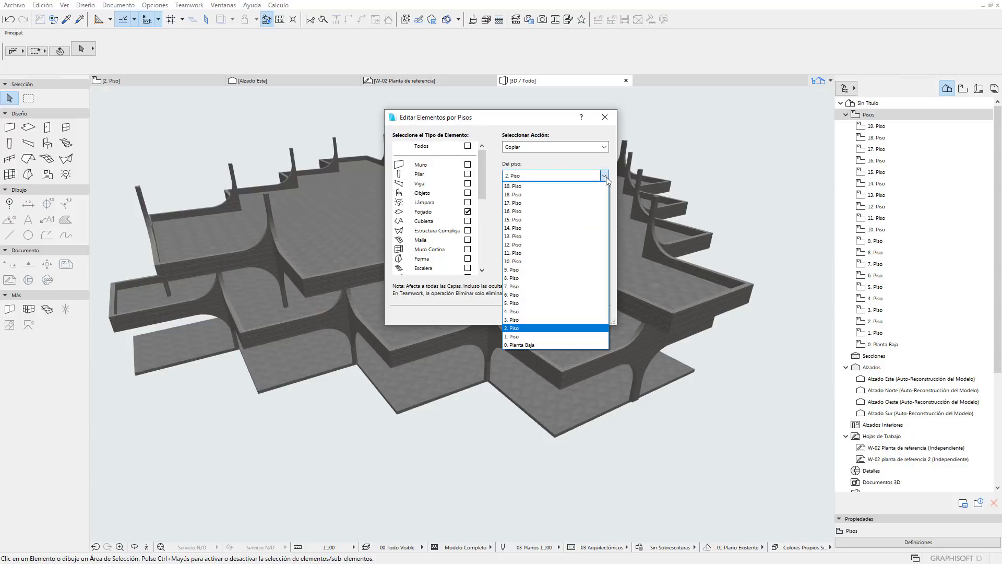
pyautogui.click(524, 337)
# Tick storeys 3, 5, 7 and 9 as copy targets
pyautogui.scroll(-5, 605, 269)
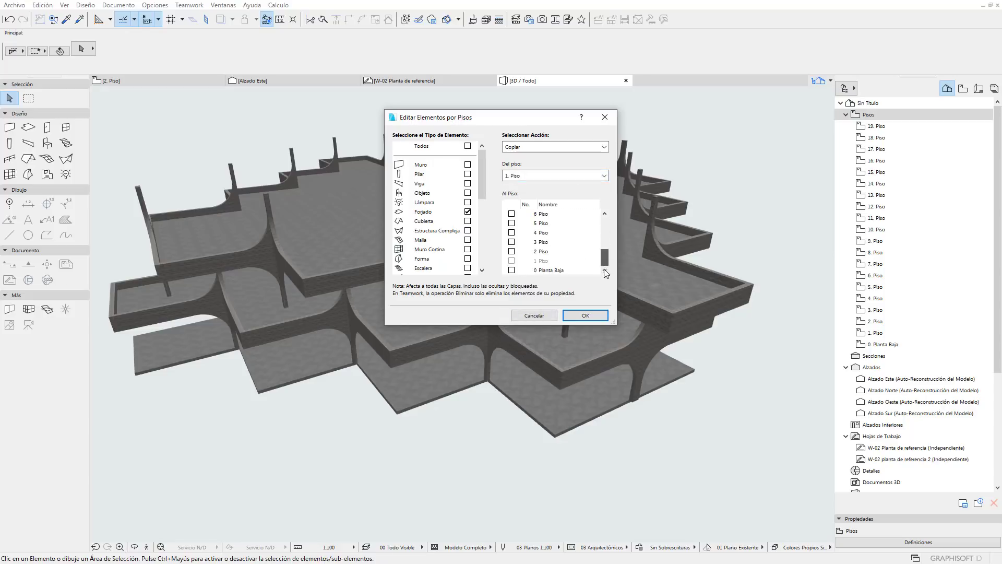
pyautogui.click(511, 241)
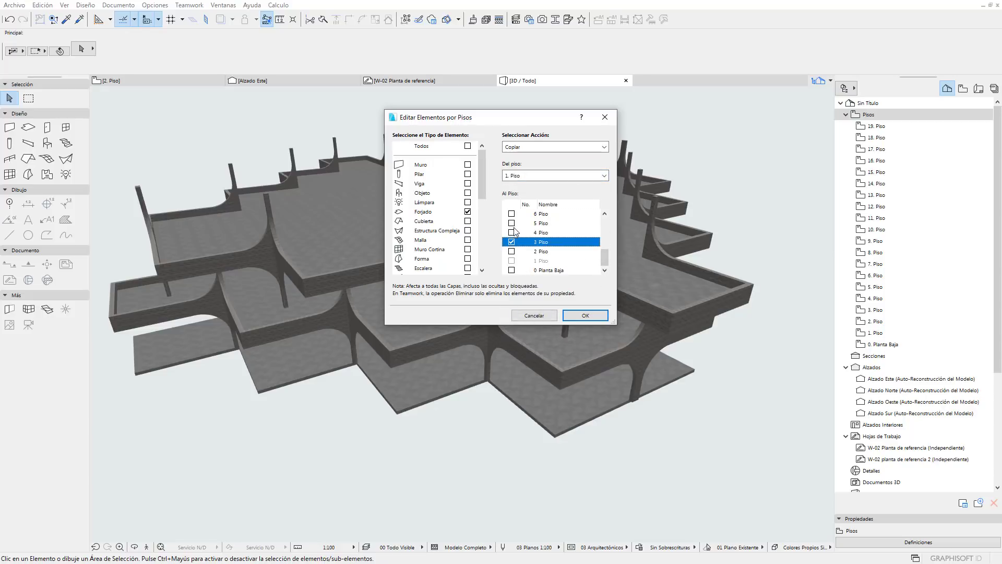
pyautogui.click(512, 223)
pyautogui.scroll(1, 515, 232)
pyautogui.click(511, 232)
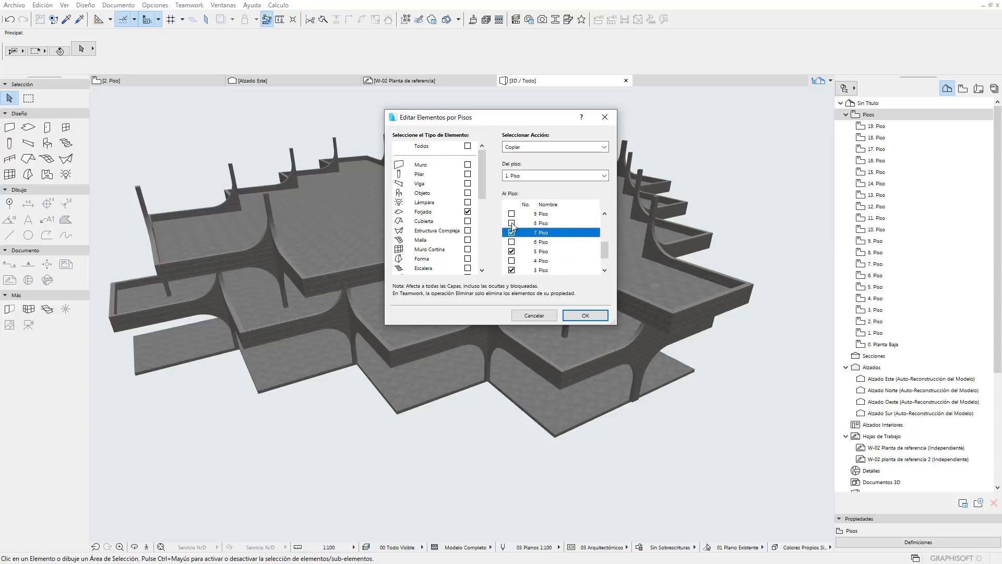
pyautogui.click(512, 213)
# Tick storeys 11, 13, 17 and 19 as targets and confirm the slab copy
pyautogui.scroll(2, 516, 232)
pyautogui.scroll(1, 517, 234)
pyautogui.click(511, 223)
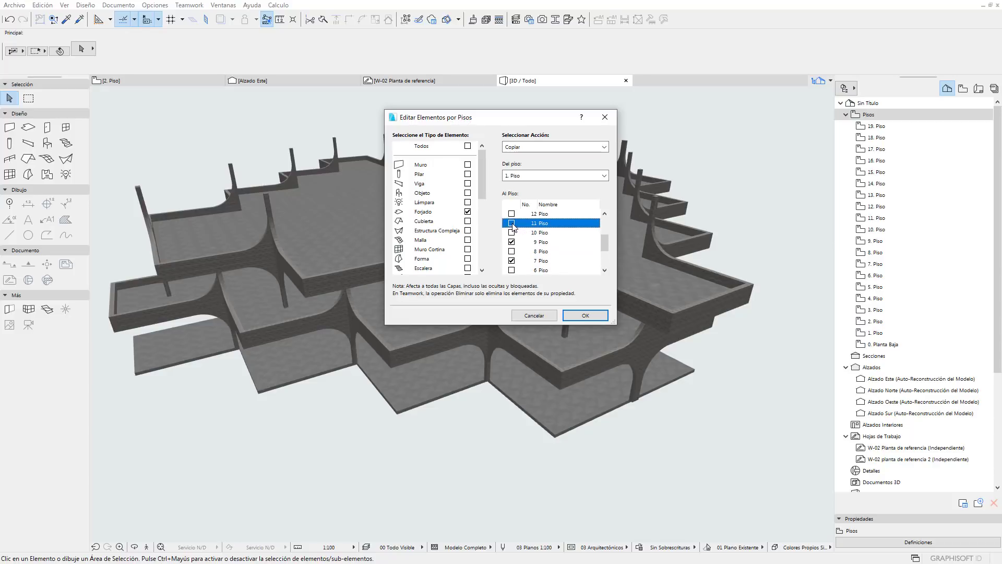
pyautogui.scroll(2, 514, 233)
pyautogui.scroll(1, 514, 233)
pyautogui.click(511, 232)
pyautogui.scroll(1, 512, 233)
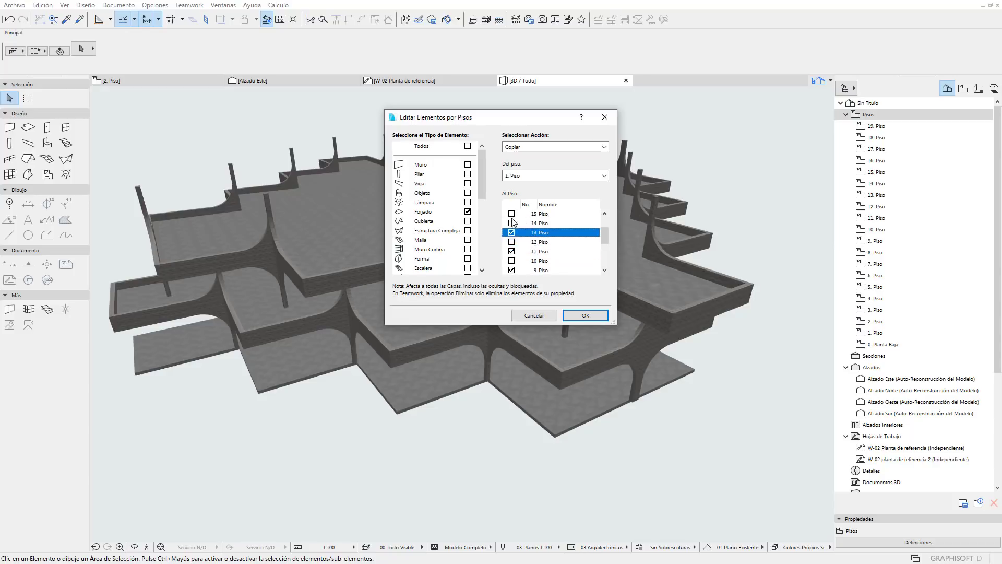
pyautogui.scroll(1, 513, 224)
pyautogui.scroll(1, 528, 237)
pyautogui.click(512, 223)
pyautogui.scroll(1, 513, 228)
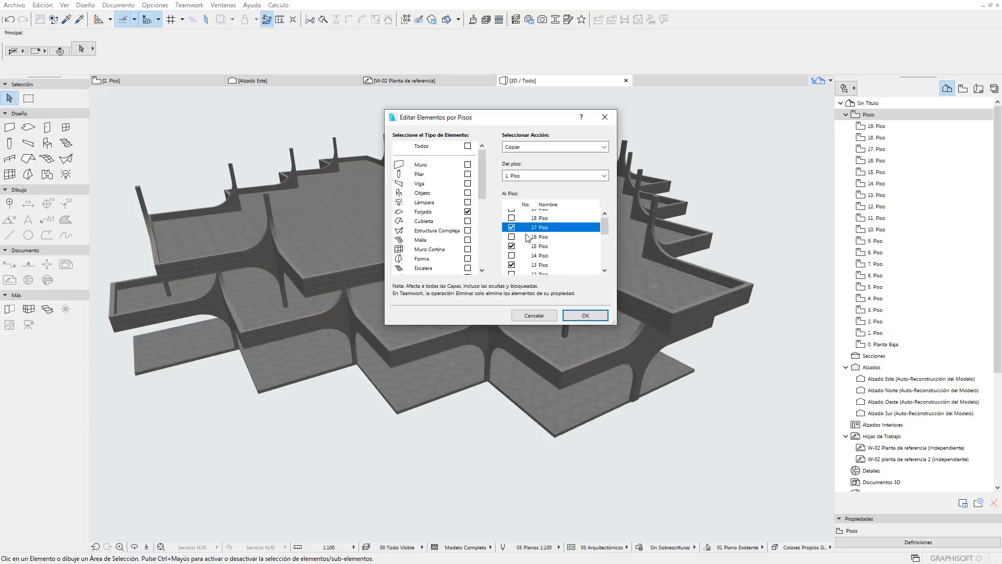
pyautogui.click(511, 214)
pyautogui.click(601, 317)
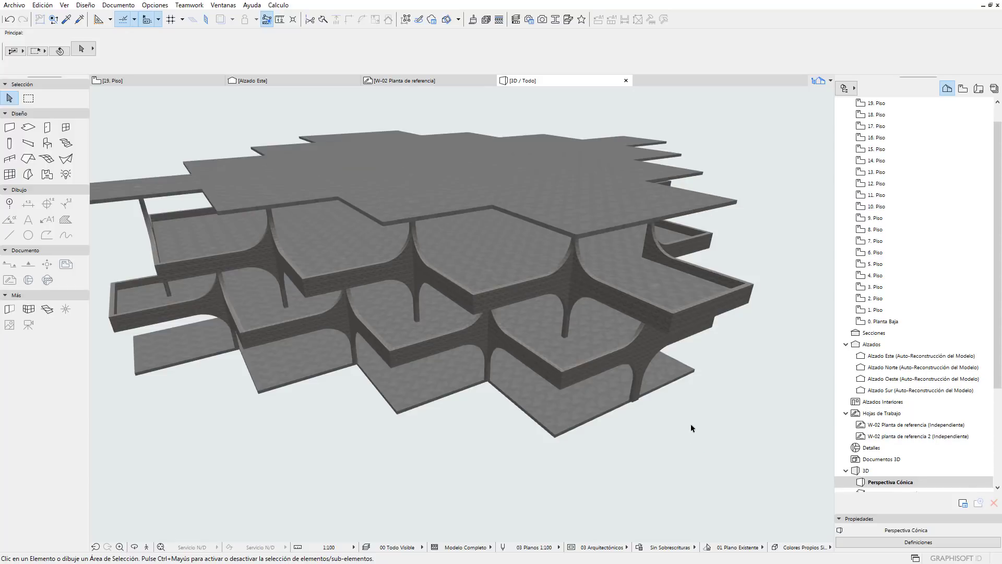
# Orbit and pan the 3D view to inspect the newly stacked slabs
pyautogui.moveTo(636, 426)
pyautogui.keyDown('shift'); pyautogui.mouseDown(button='middle')
pyautogui.moveTo(643, 434)
pyautogui.moveTo(695, 424)
pyautogui.mouseUp(button='middle'); pyautogui.keyUp('shift')
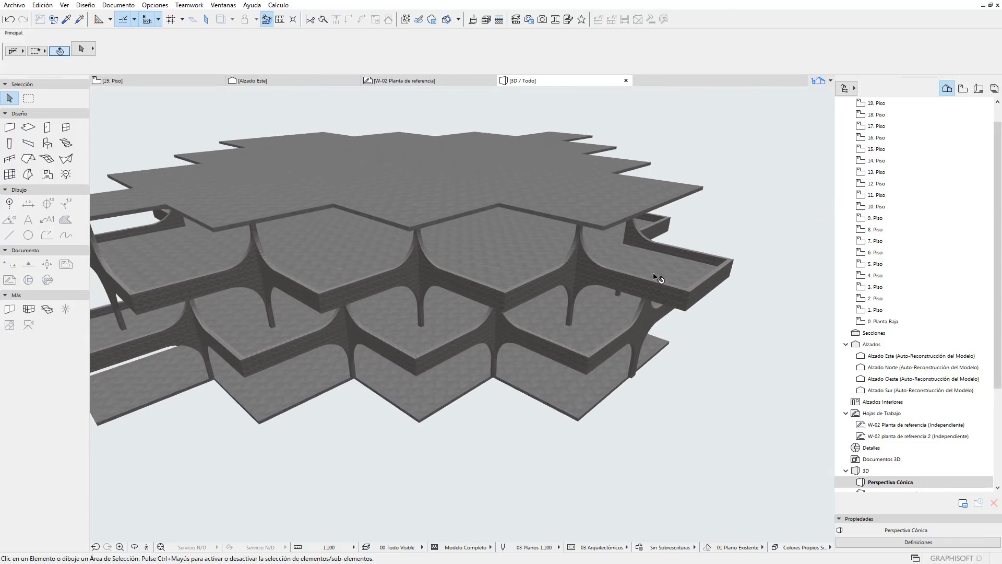
pyautogui.press('Escape')
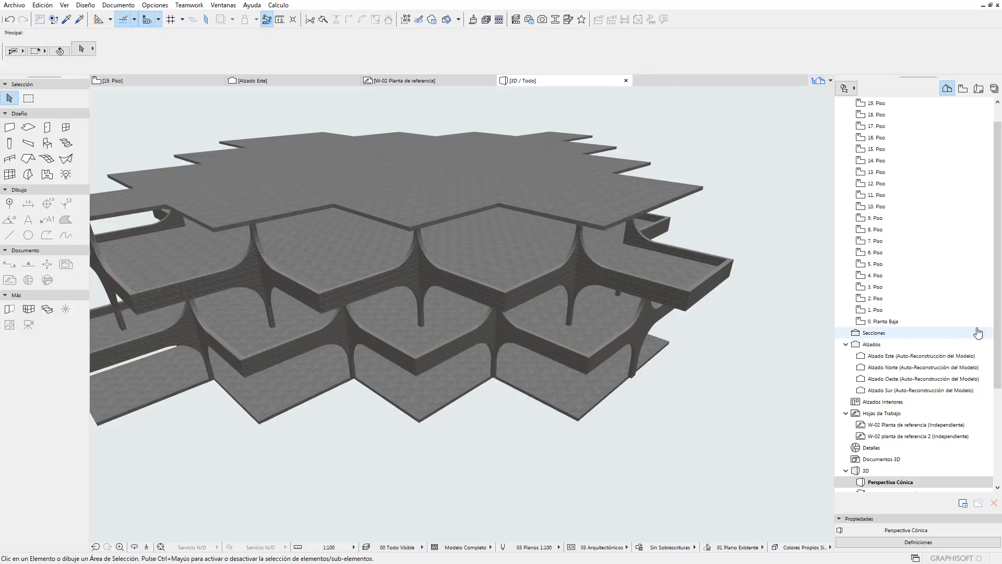
pyautogui.moveTo(700, 331); pyautogui.dragTo(677, 332, button='middle')
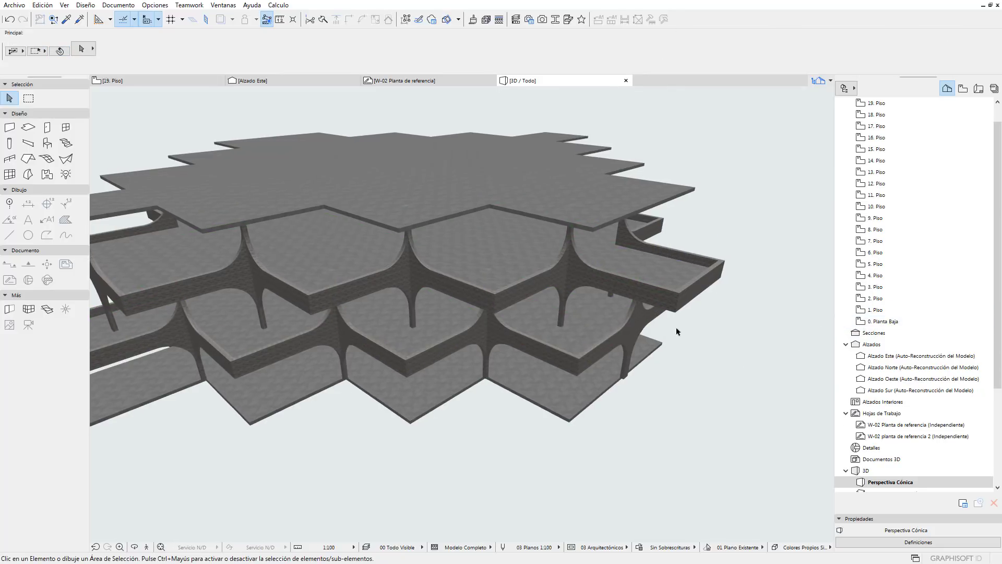
pyautogui.scroll(2, 892, 162)
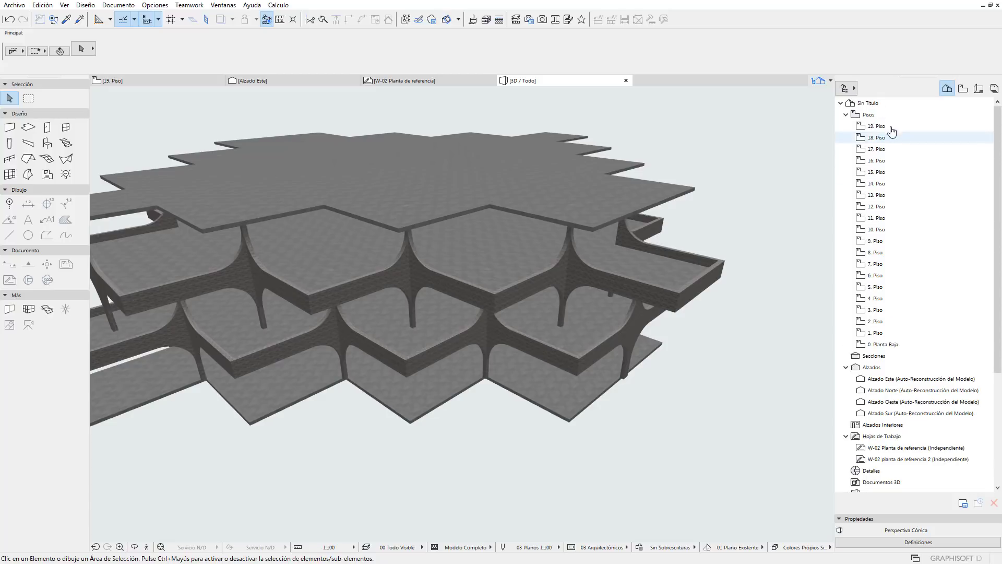
# View the Definiciones de Pisos table, close it unchanged, and reopen the Pisos menu
pyautogui.rightClick(890, 125)
pyautogui.click(917, 162)
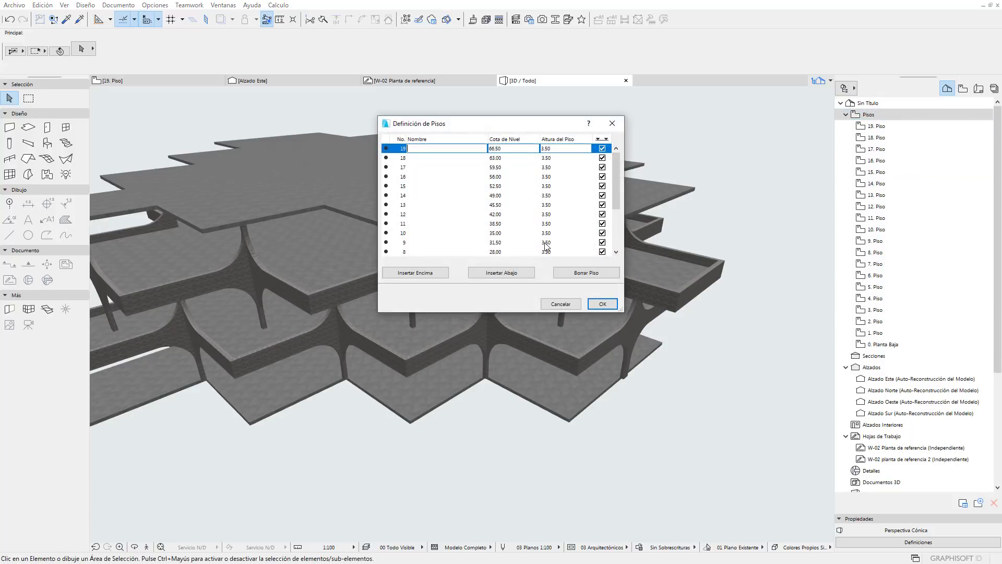
pyautogui.click(560, 302)
pyautogui.rightClick(885, 114)
# Open Edit Elements by Storeys and set 2. Piso as the source storey
pyautogui.click(917, 137)
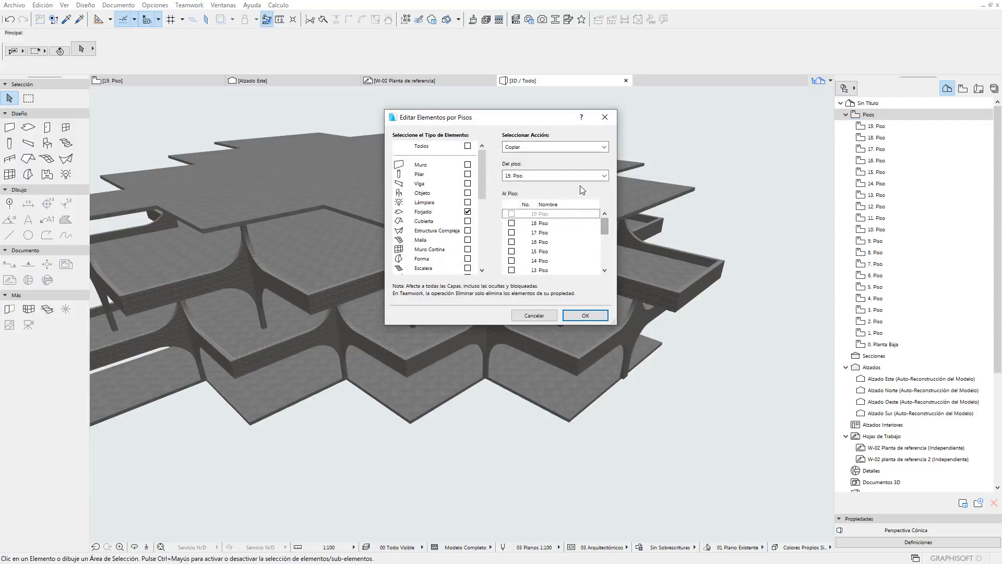
pyautogui.click(576, 175)
pyautogui.click(529, 331)
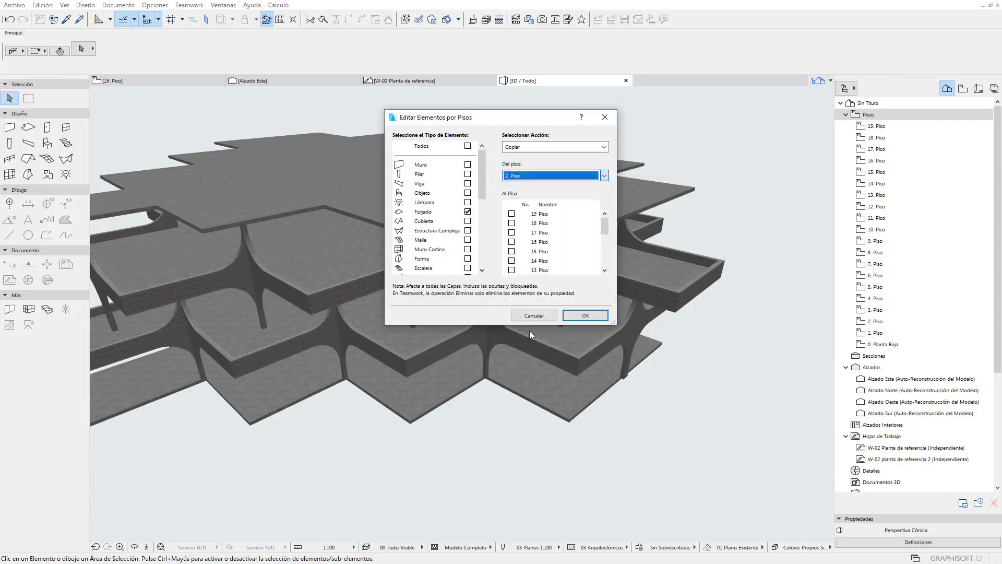
pyautogui.moveTo(603, 224); pyautogui.dragTo(606, 271)
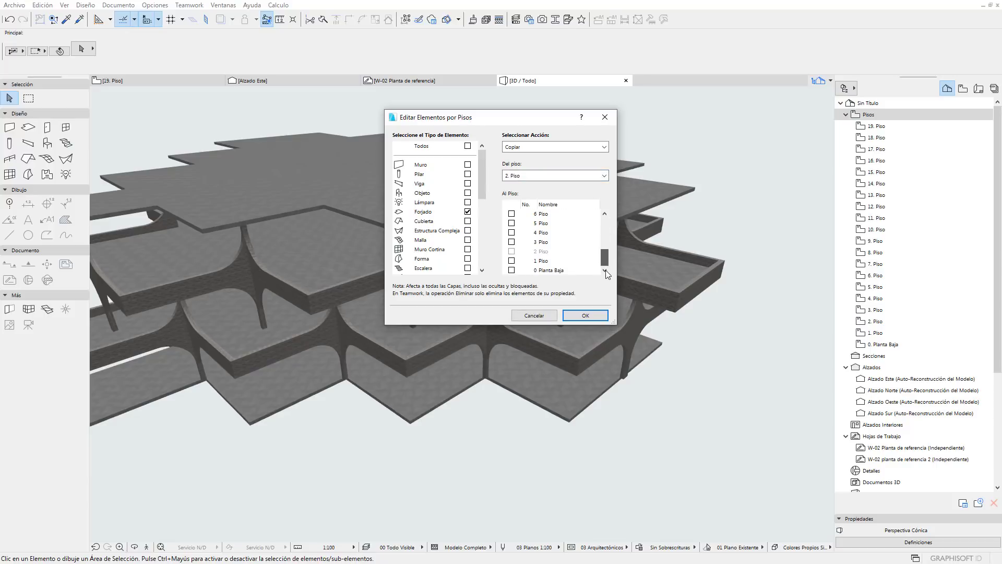
# Tick even storeys 4, 6, 8, 10, 12, 14, 16 and 18 and confirm the copy
pyautogui.click(512, 232)
pyautogui.click(512, 213)
pyautogui.scroll(1, 511, 214)
pyautogui.click(511, 223)
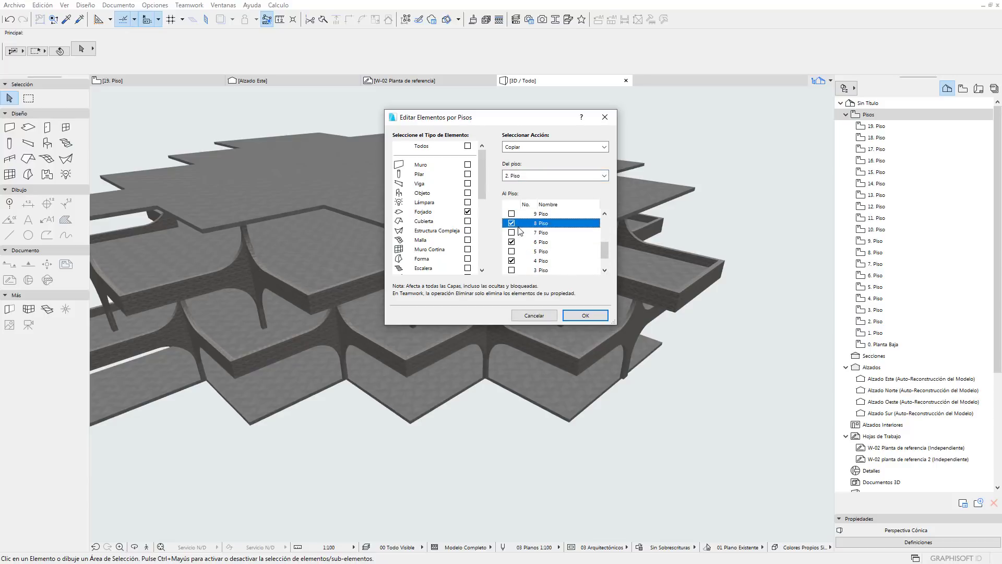
pyautogui.scroll(1, 522, 235)
pyautogui.click(512, 232)
pyautogui.click(511, 213)
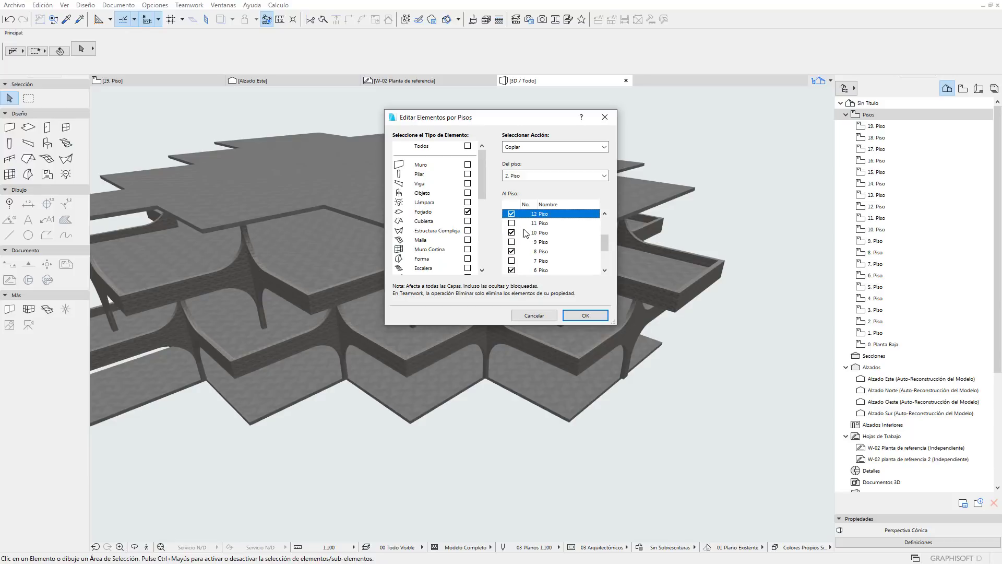
pyautogui.scroll(1, 517, 238)
pyautogui.scroll(1, 517, 238)
pyautogui.click(512, 251)
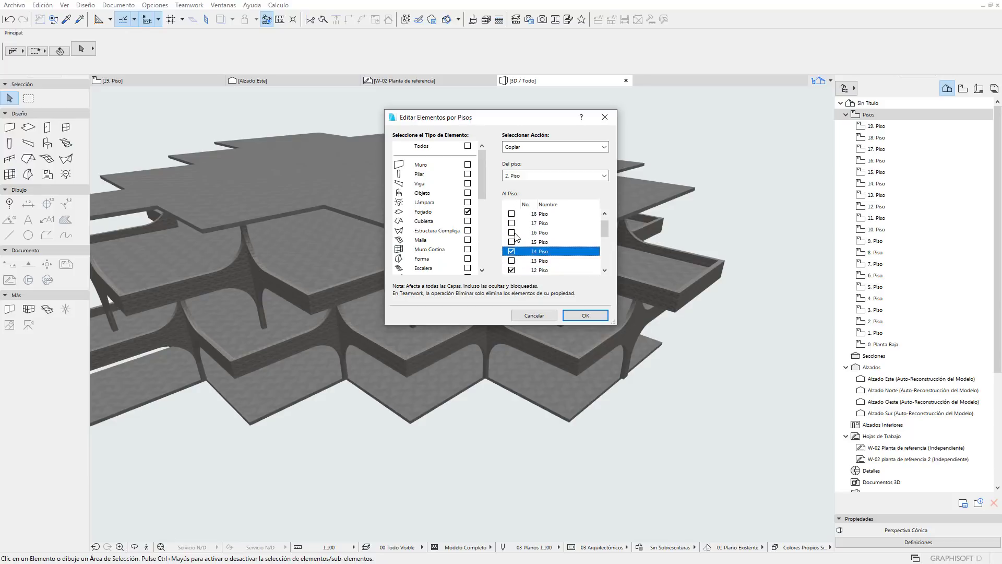
pyautogui.click(512, 232)
pyautogui.click(512, 213)
pyautogui.click(586, 316)
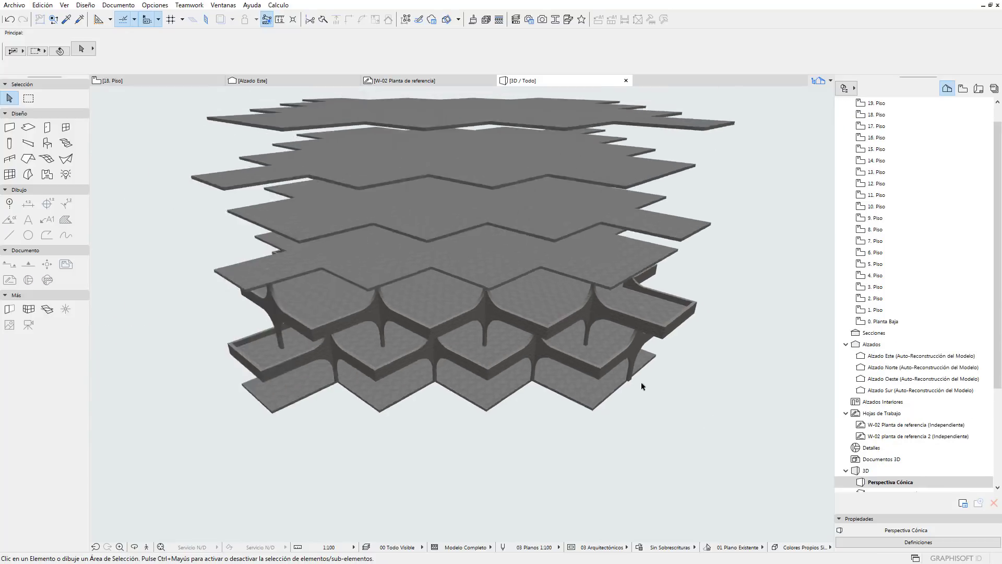
# Zoom the 3D view out and back in over the slab tower, then select the Pisos group
pyautogui.scroll(-3, 643, 387)
pyautogui.scroll(-2, 647, 390)
pyautogui.scroll(-2, 650, 392)
pyautogui.scroll(-1, 650, 397)
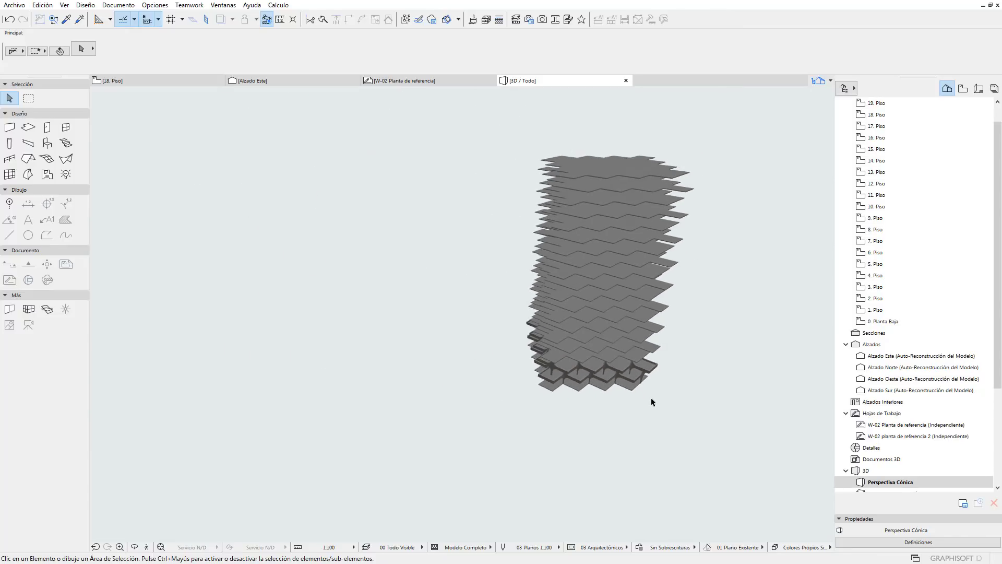
pyautogui.scroll(2, 652, 402)
pyautogui.scroll(2, 618, 365)
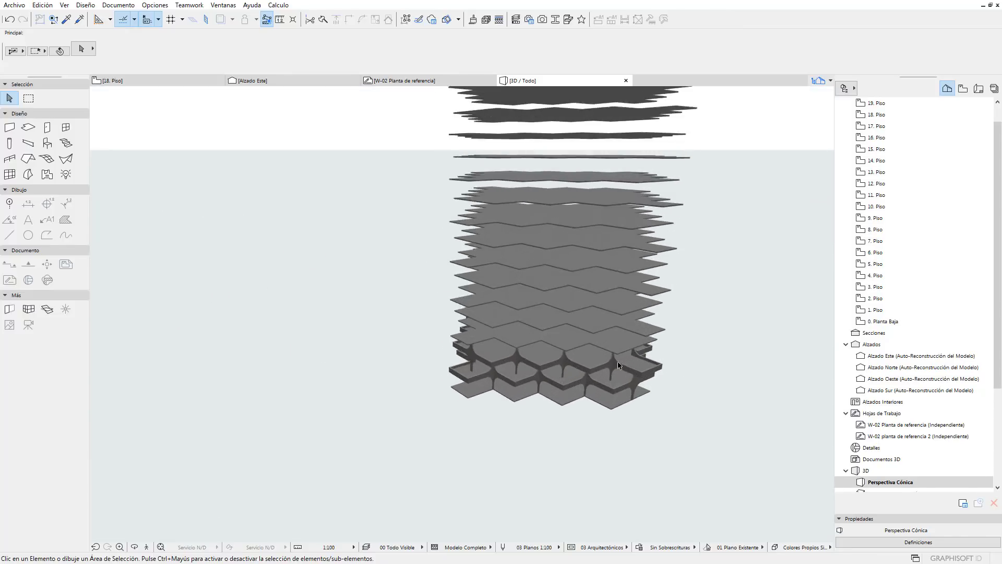
pyautogui.scroll(1, 619, 364)
pyautogui.scroll(2, 619, 376)
pyautogui.scroll(2, 618, 392)
pyautogui.scroll(1, 626, 398)
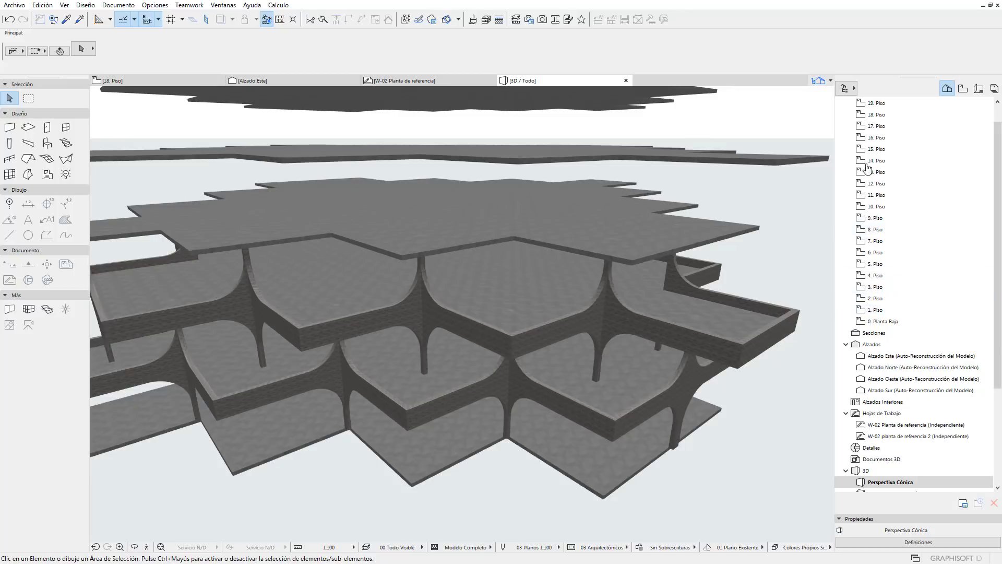
pyautogui.scroll(2, 903, 199)
pyautogui.click(878, 117)
# Set Edit Elements by Storeys to copy only Estructura Compleja elements from 1. Piso
pyautogui.rightClick(877, 117)
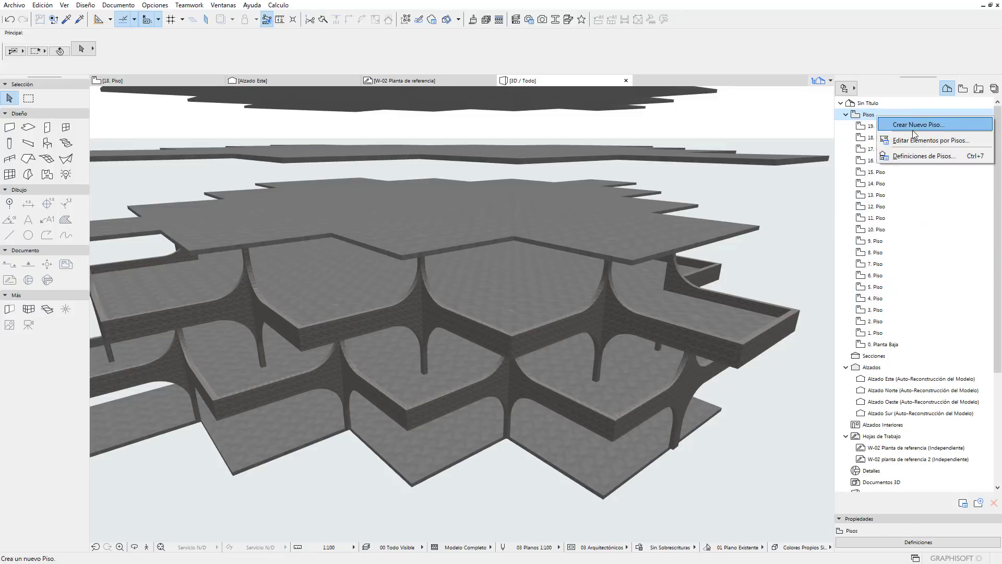
pyautogui.click(915, 141)
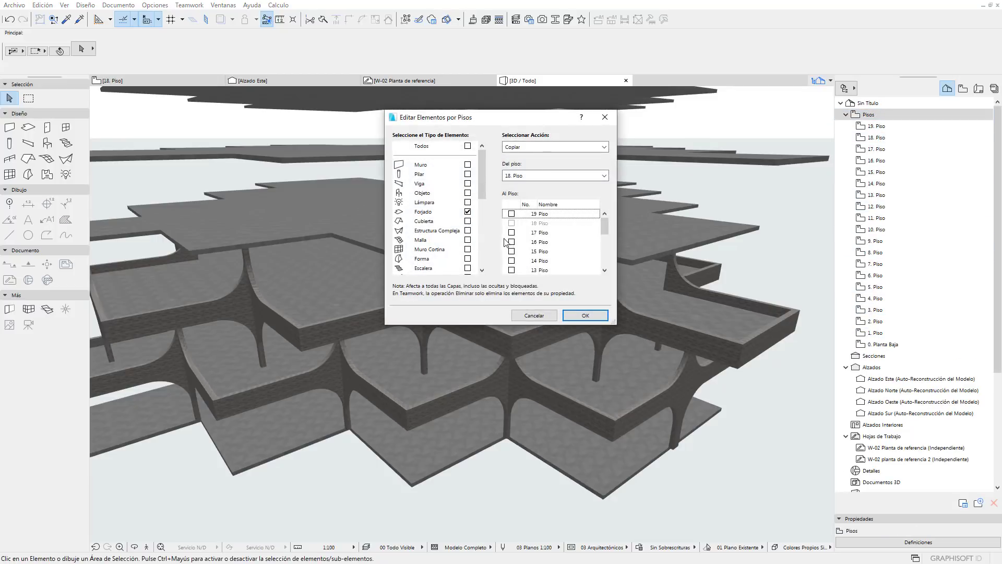
pyautogui.click(468, 212)
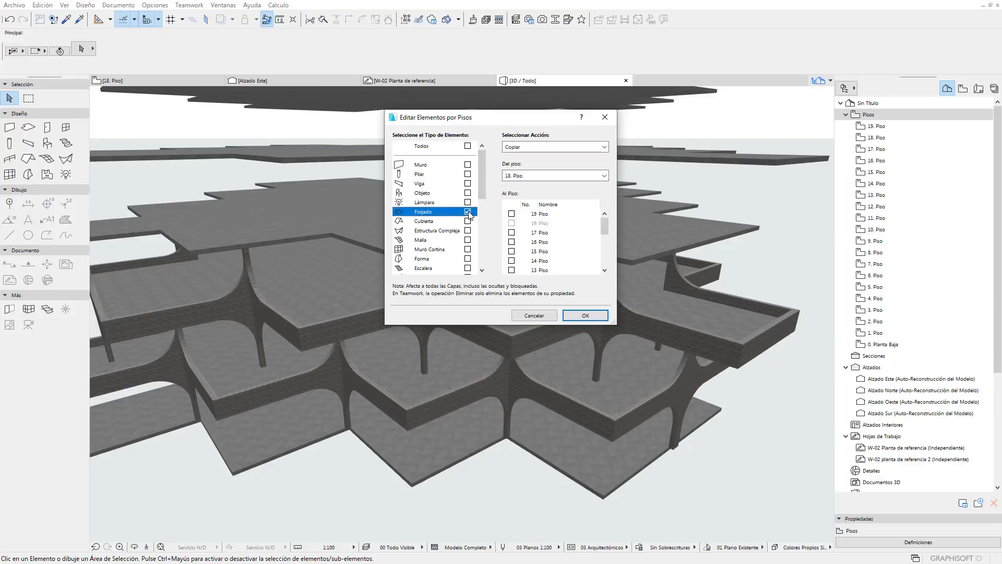
pyautogui.click(452, 233)
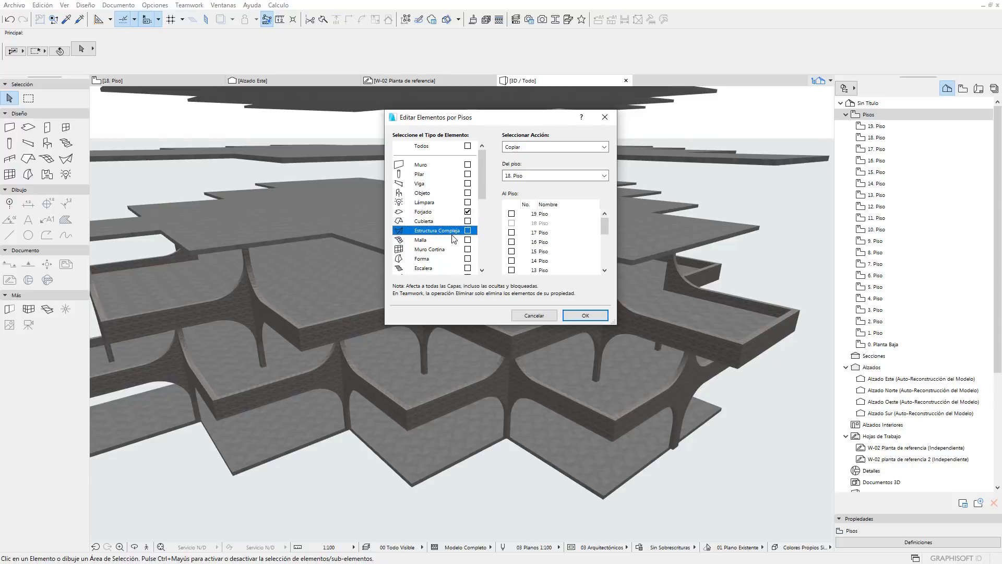
pyautogui.click(467, 212)
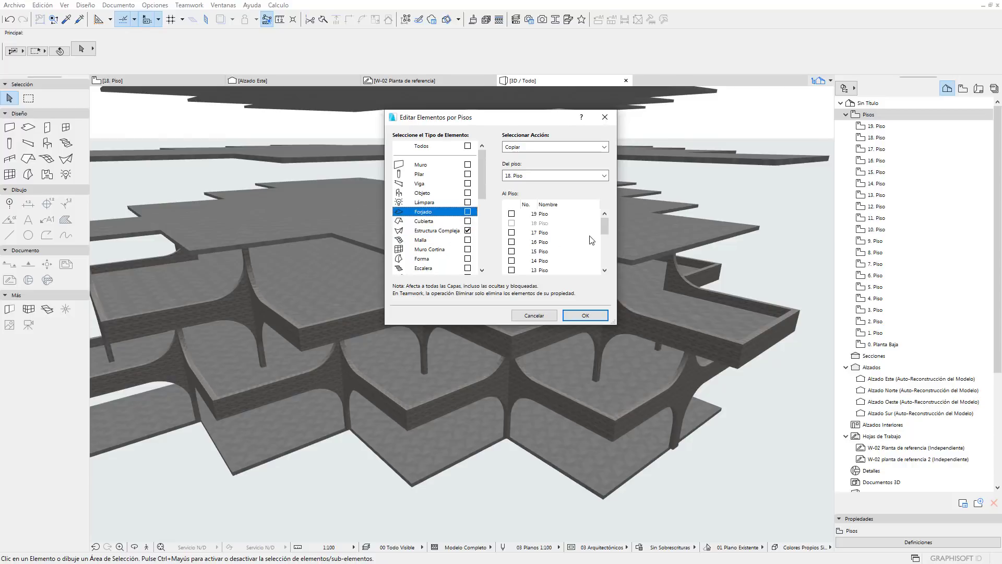
pyautogui.click(565, 178)
pyautogui.click(536, 339)
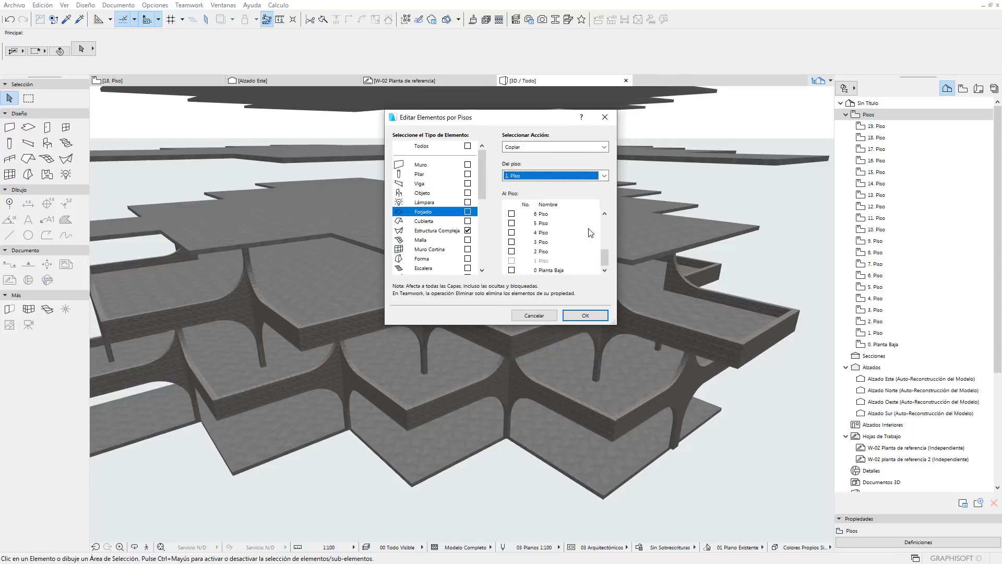
# Tick odd storeys 3 through 17 as targets and confirm the complex-structure copy
pyautogui.click(512, 242)
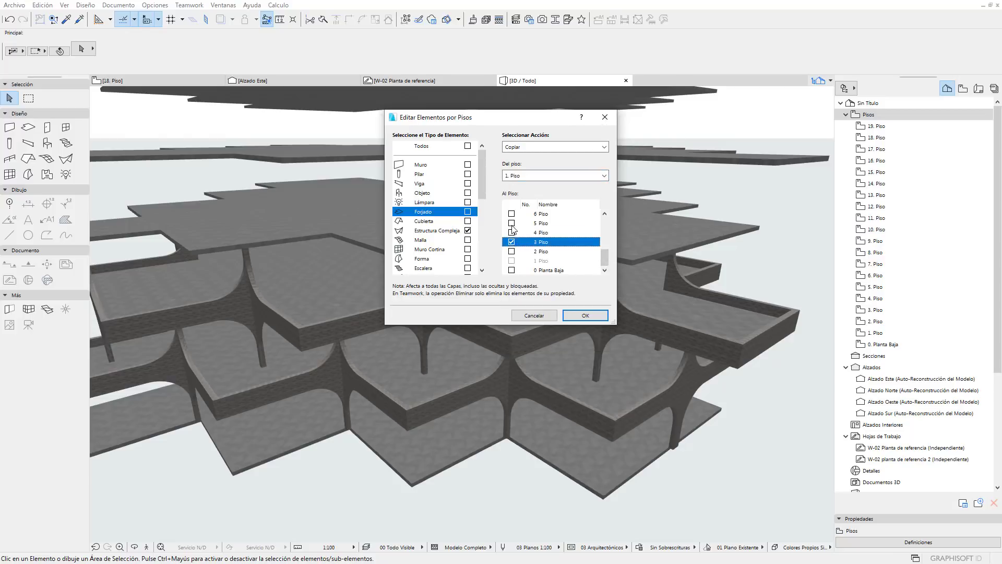
pyautogui.click(512, 223)
pyautogui.scroll(1, 519, 237)
pyautogui.click(511, 233)
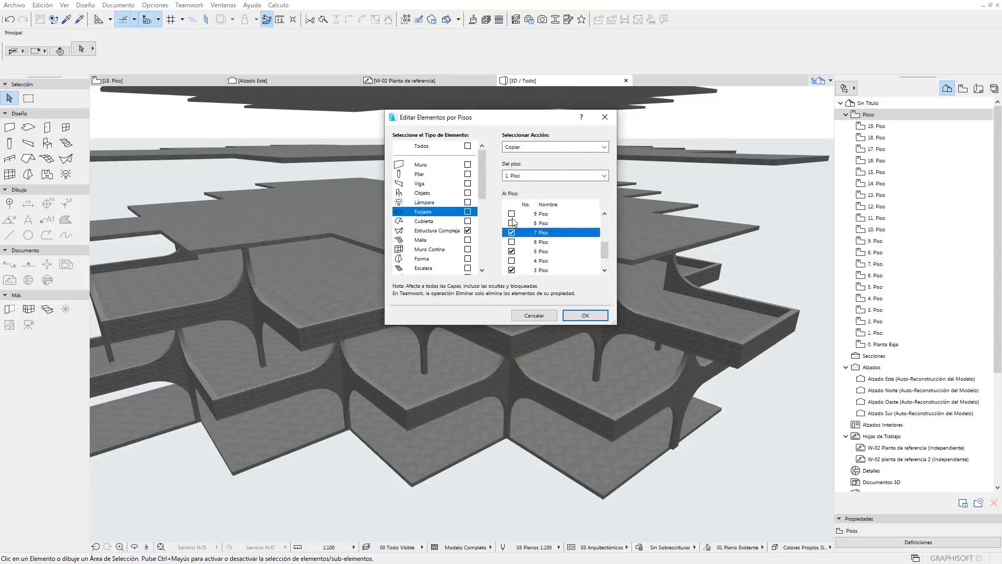
pyautogui.click(512, 213)
pyautogui.scroll(2, 517, 243)
pyautogui.click(511, 251)
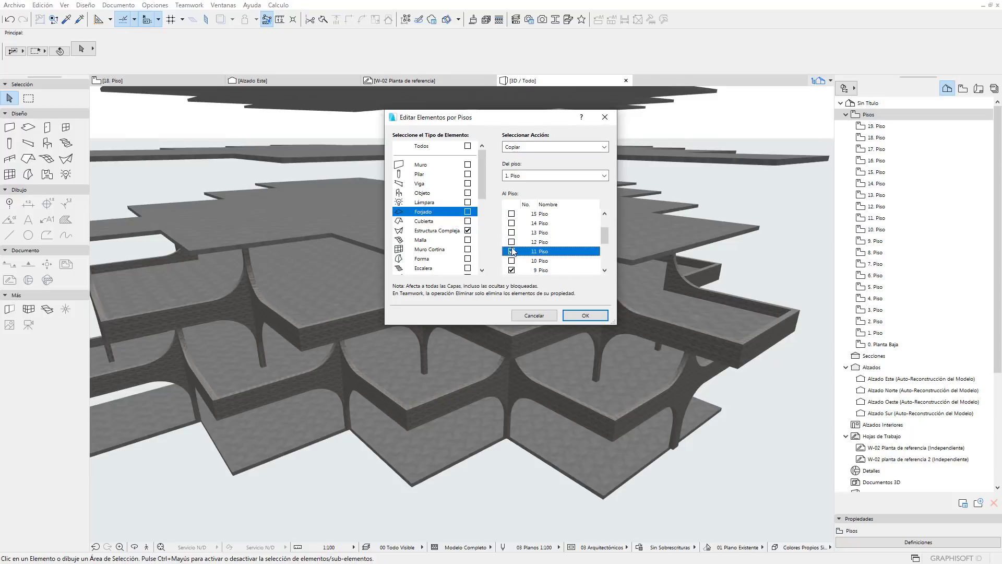
pyautogui.click(512, 233)
pyautogui.click(512, 213)
pyautogui.scroll(1, 519, 238)
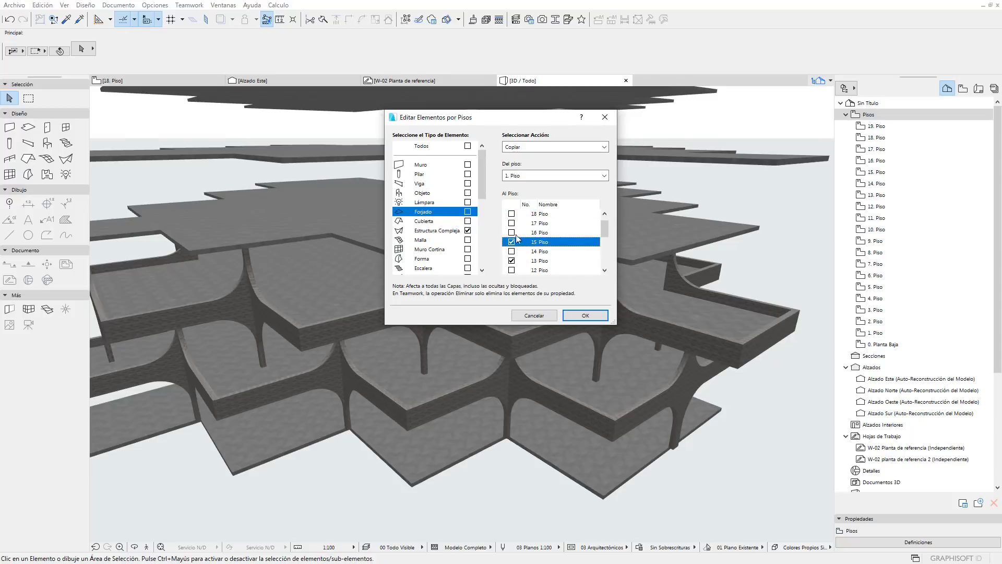
pyautogui.click(511, 223)
pyautogui.scroll(1, 530, 240)
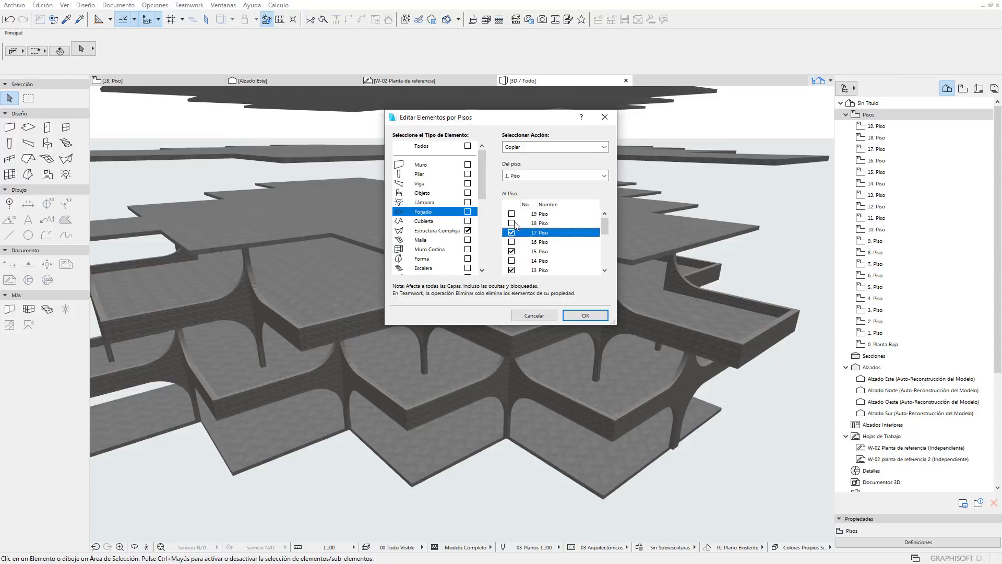
pyautogui.scroll(-2, 521, 245)
pyautogui.click(586, 316)
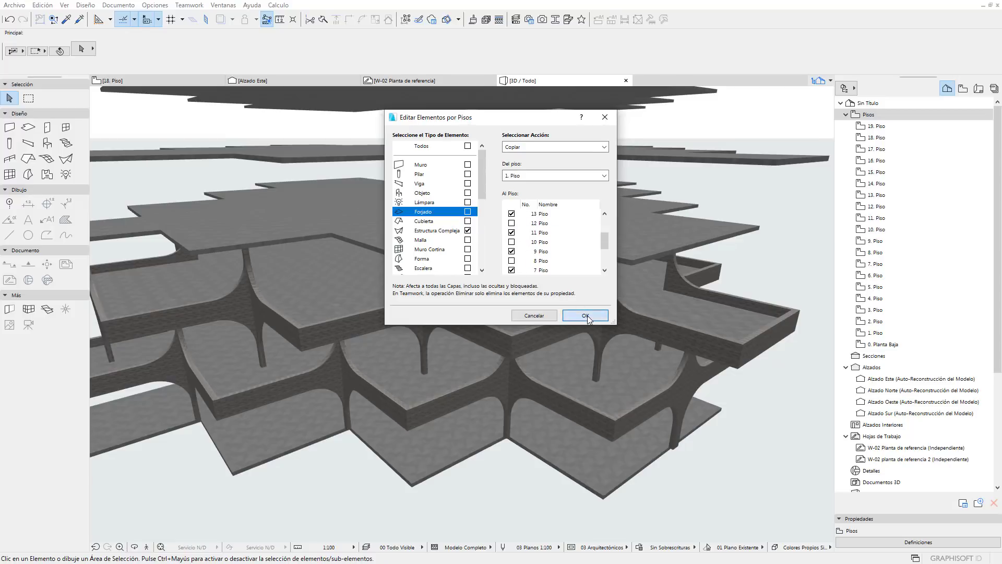
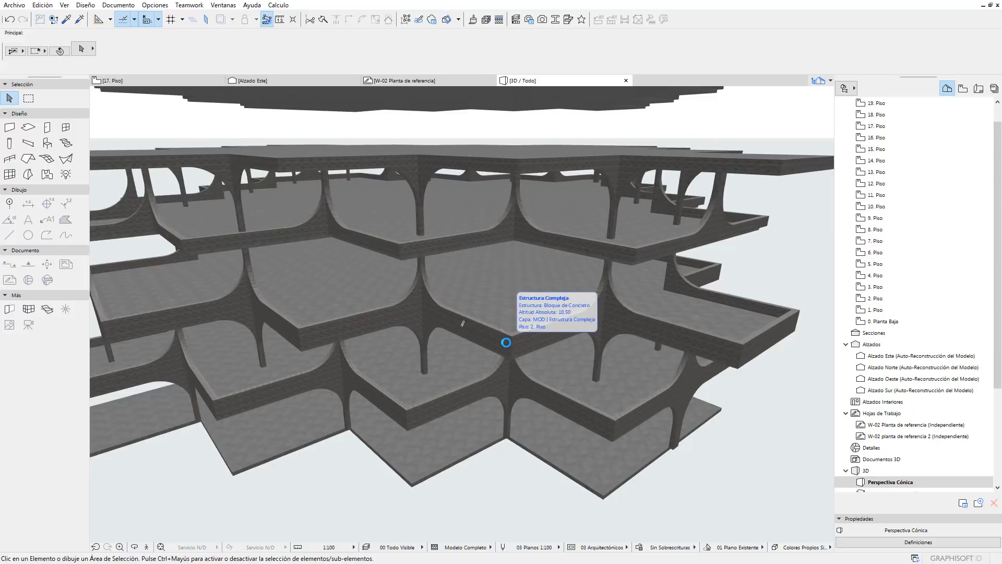
# Pan the 3D view of the stacked hexagonal slabs and select 1. Piso in the Navigator
pyautogui.scroll(-2, 523, 366)
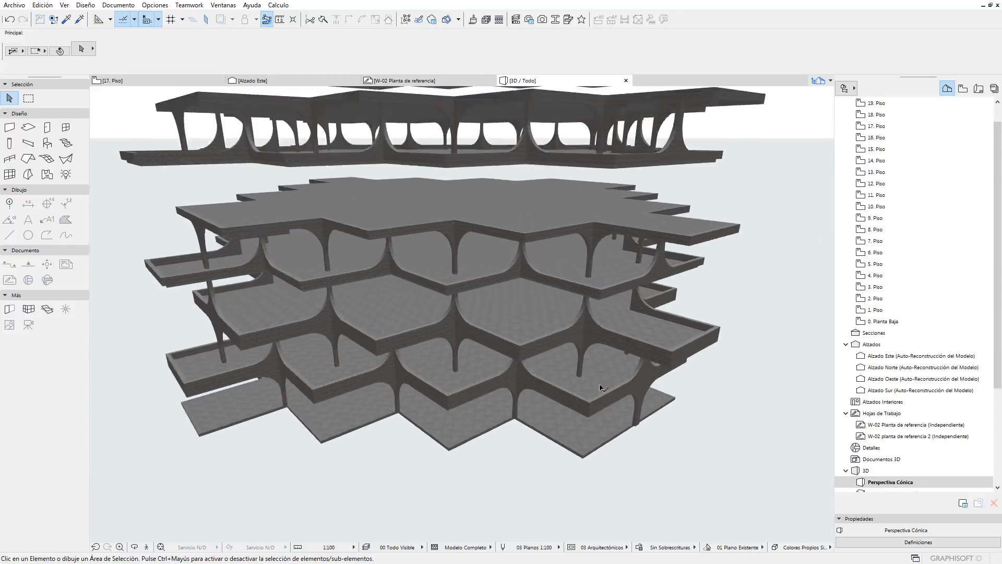
pyautogui.scroll(-2, 524, 366)
pyautogui.scroll(-1, 524, 365)
pyautogui.scroll(1, 609, 264)
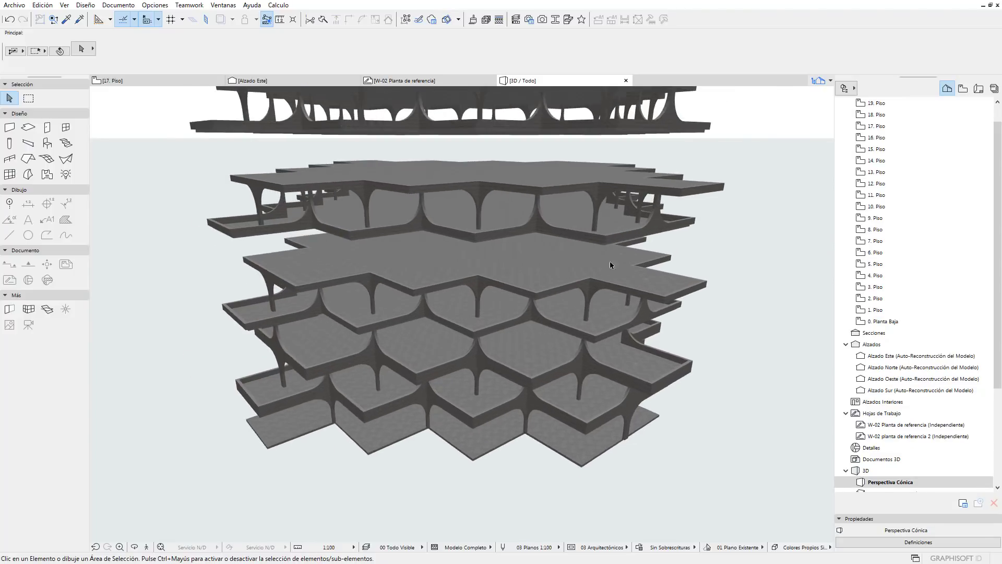
pyautogui.scroll(3, 552, 260)
pyautogui.moveTo(552, 257); pyautogui.dragTo(604, 252, button='middle')
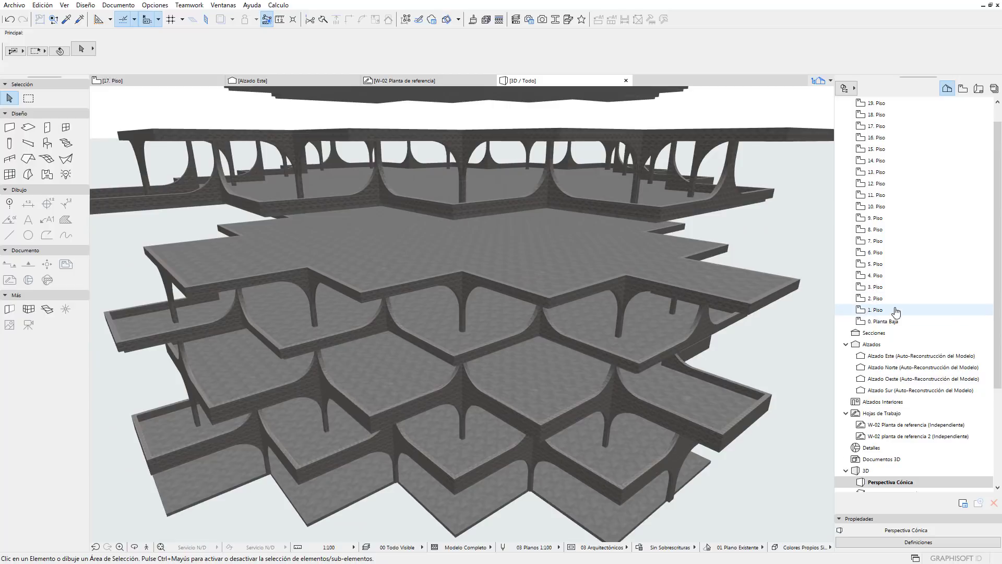
pyautogui.click(882, 312)
# Start Editar Elementos por Pisos from 1. Piso with 2. Piso as the copy source
pyautogui.rightClick(882, 311)
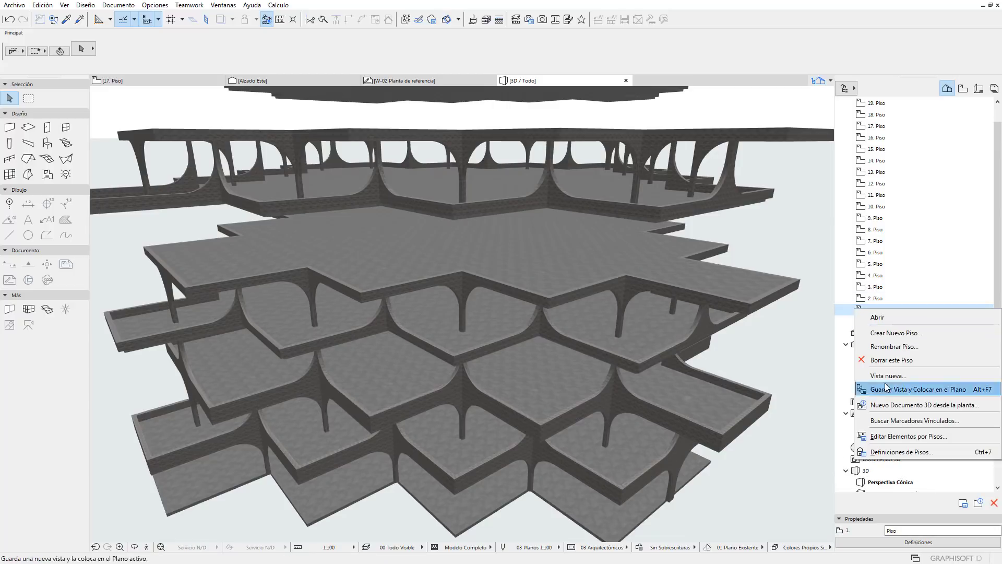
pyautogui.click(901, 437)
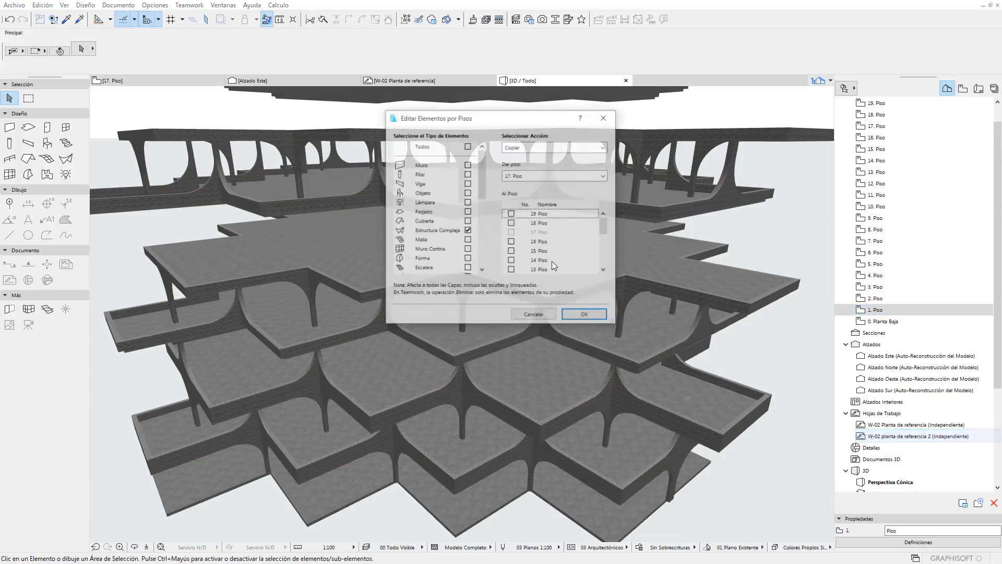
pyautogui.click(604, 175)
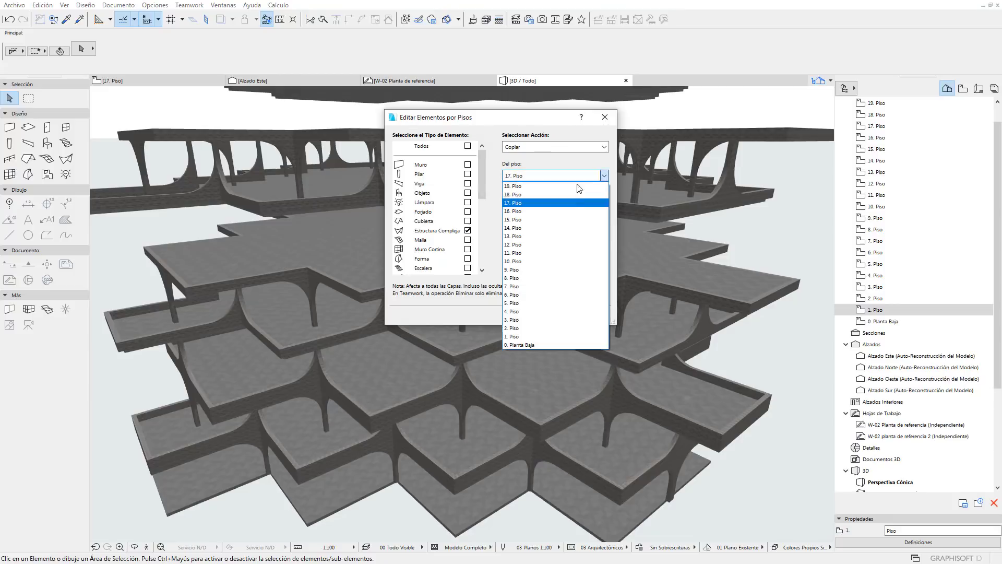
pyautogui.click(539, 329)
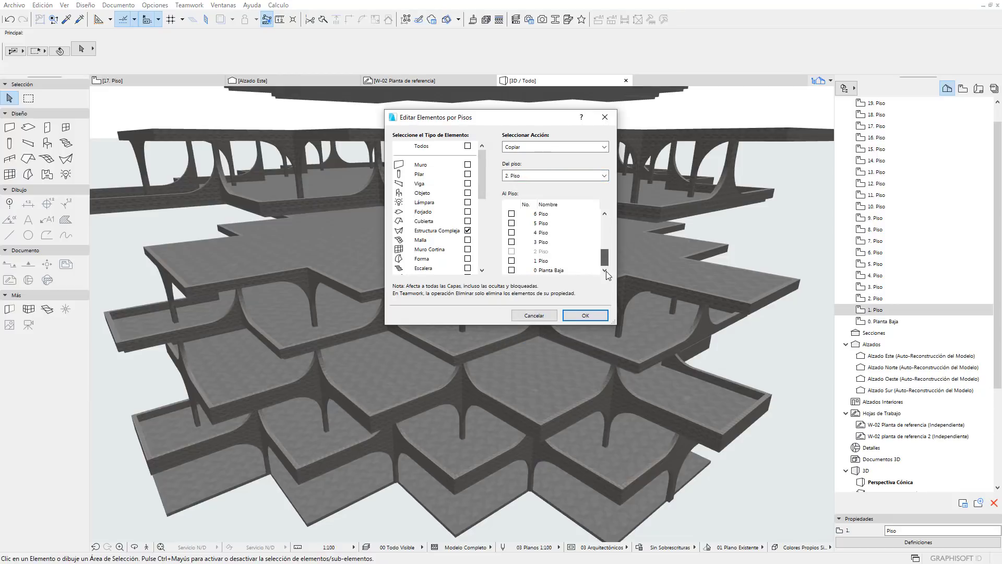
# Copy to storeys 4, 6, 8, 10, 12, 14, 16 and 18 Piso
pyautogui.click(511, 232)
pyautogui.click(512, 213)
pyautogui.scroll(1, 517, 232)
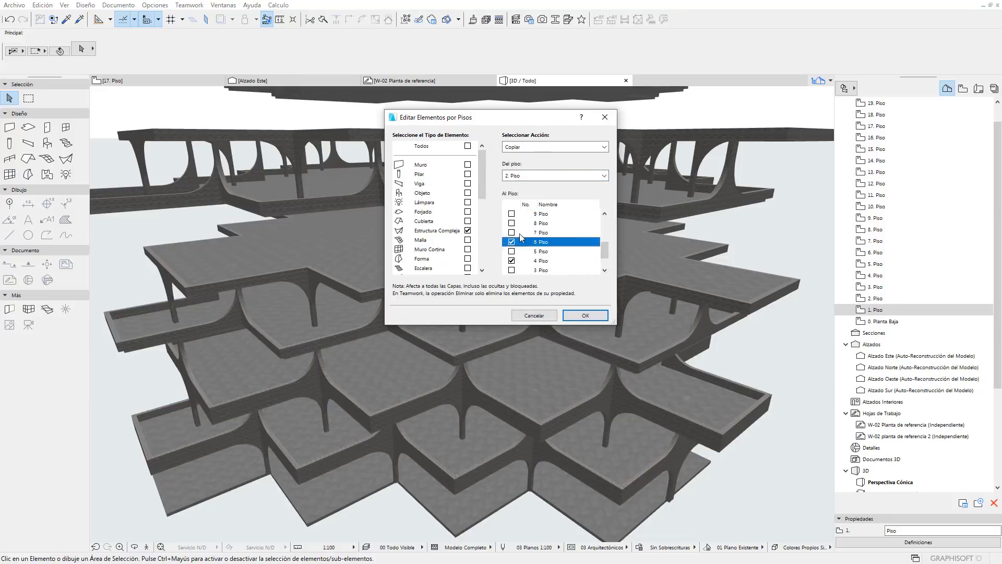
pyautogui.click(512, 223)
pyautogui.scroll(1, 512, 224)
pyautogui.click(512, 232)
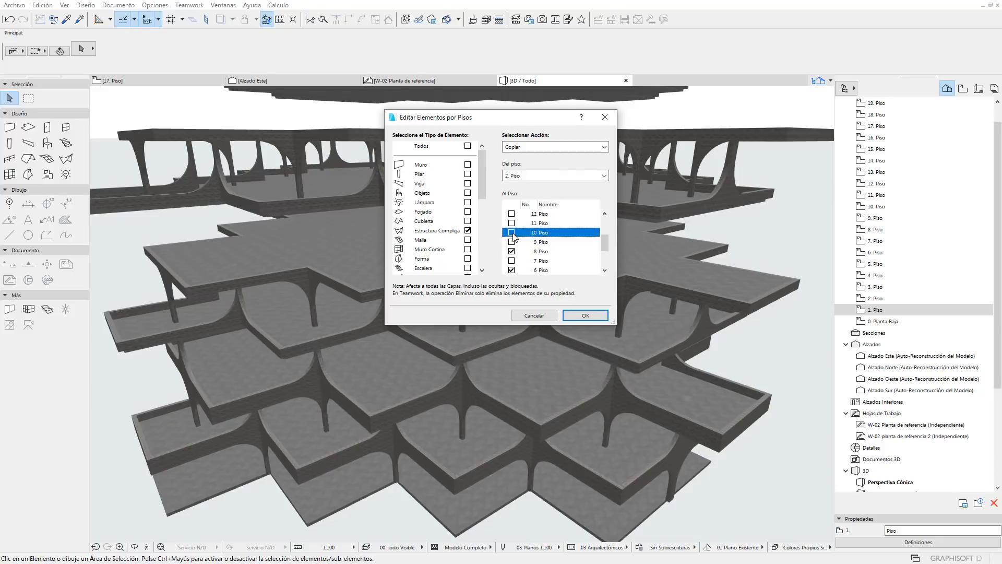
pyautogui.click(512, 213)
pyautogui.scroll(1, 517, 230)
pyautogui.scroll(1, 519, 245)
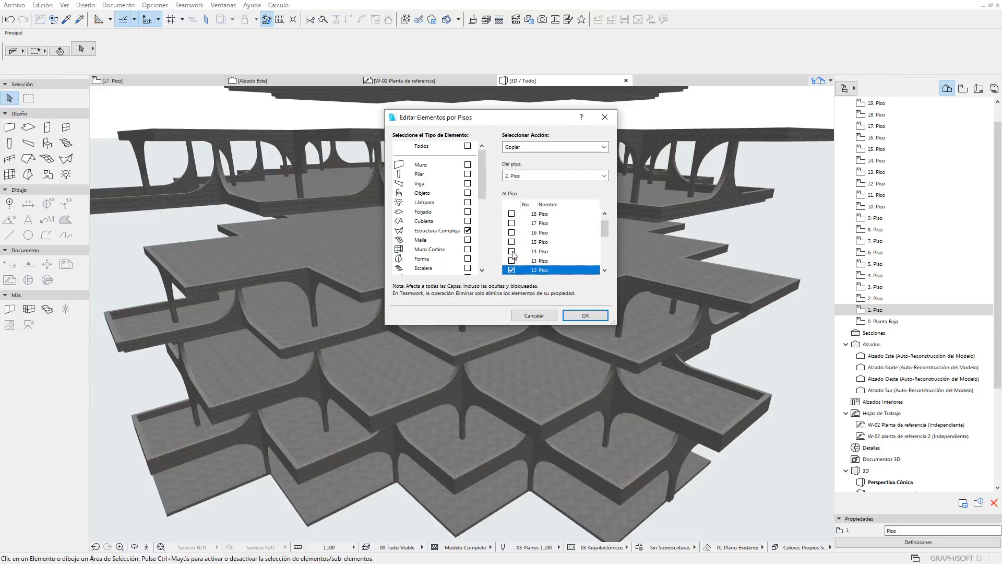
pyautogui.click(512, 252)
pyautogui.click(511, 232)
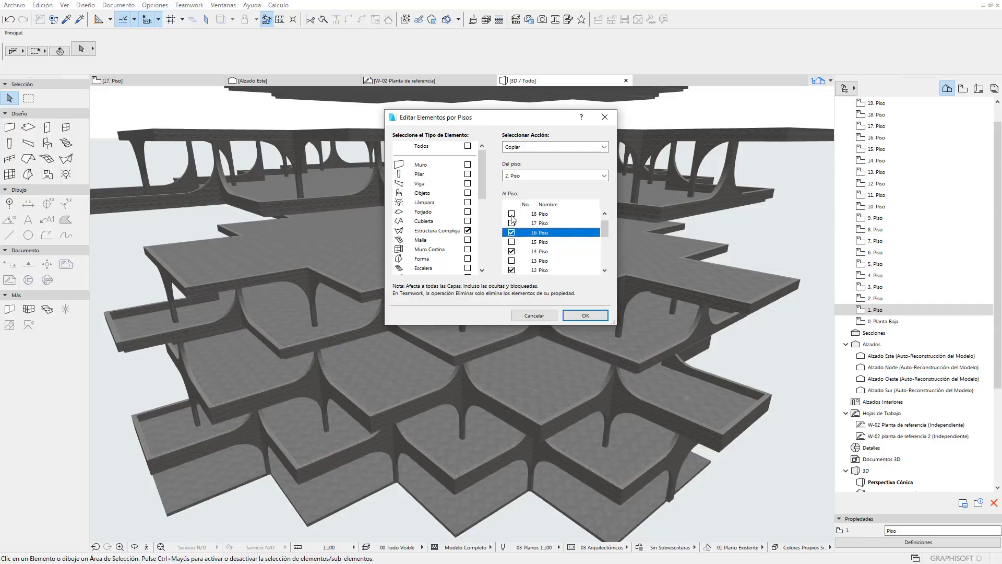
pyautogui.click(511, 214)
pyautogui.click(584, 315)
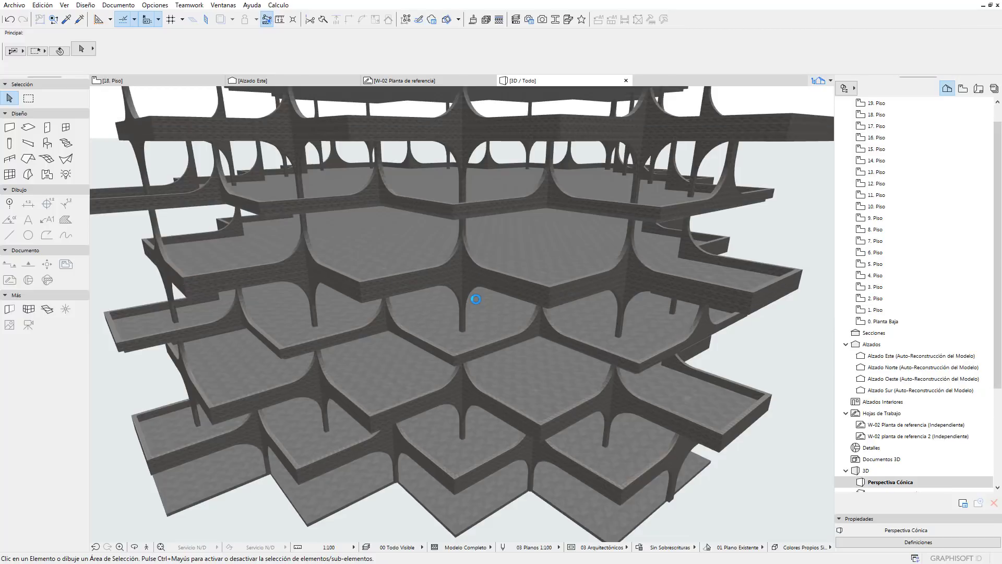
pyautogui.scroll(-3, 476, 299)
pyautogui.scroll(-3, 491, 342)
pyautogui.scroll(-2, 538, 308)
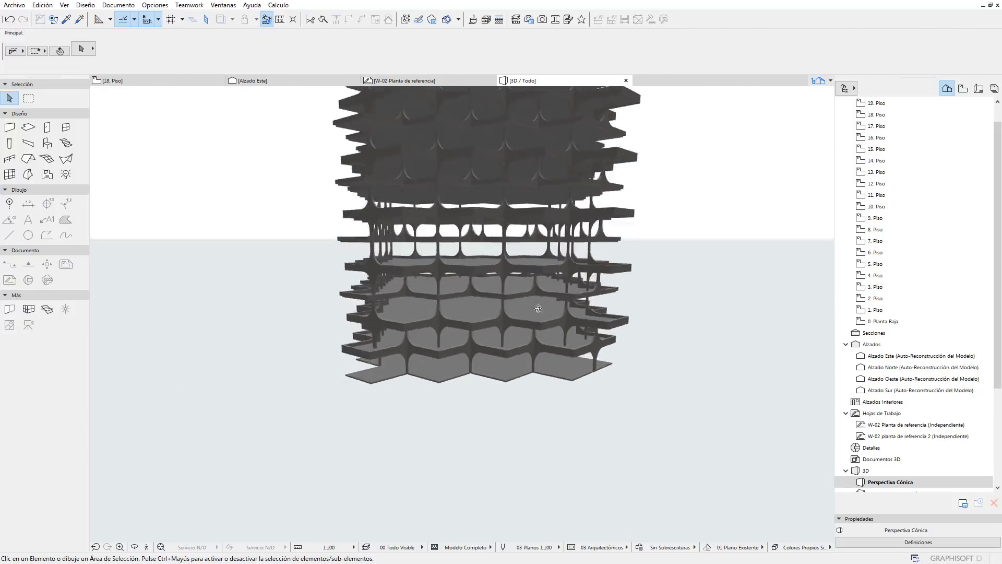
pyautogui.moveTo(538, 308)
pyautogui.keyDown('shift'); pyautogui.mouseDown(button='middle')
pyautogui.moveTo(694, 346)
pyautogui.moveTo(491, 316)
pyautogui.moveTo(647, 347)
pyautogui.moveTo(368, 354)
pyautogui.moveTo(535, 351)
pyautogui.moveTo(503, 288)
pyautogui.moveTo(593, 279)
pyautogui.moveTo(346, 313)
pyautogui.moveTo(470, 158)
pyautogui.mouseUp(button='middle'); pyautogui.keyUp('shift')
pyautogui.scroll(-5, 503, 288)
pyautogui.scroll(-2, 464, 297)
pyautogui.scroll(2, 470, 158)
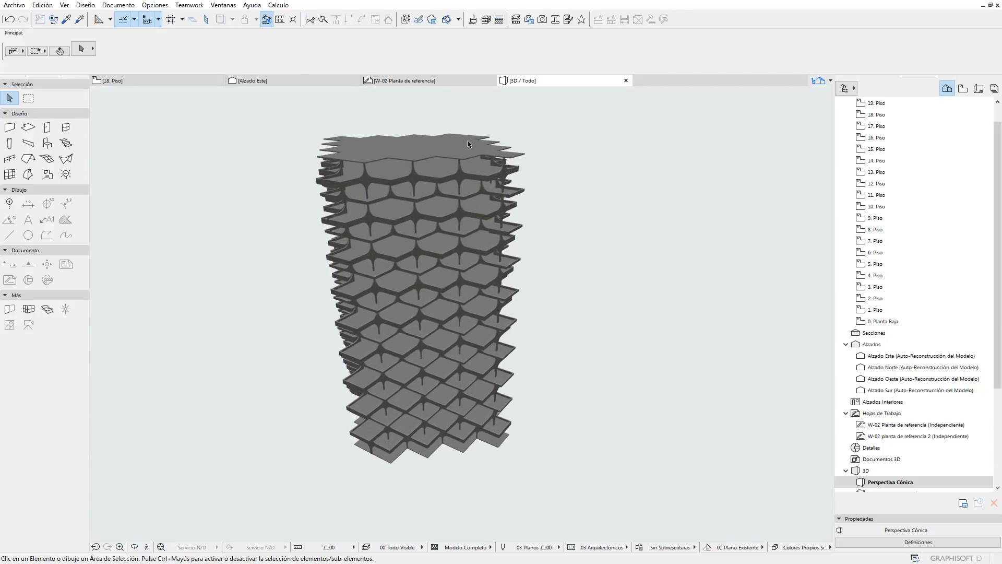
pyautogui.scroll(2, 467, 140)
pyautogui.scroll(2, 475, 157)
pyautogui.scroll(2, 479, 197)
pyautogui.moveTo(480, 197)
pyautogui.keyDown('shift'); pyautogui.mouseDown(button='middle')
pyautogui.moveTo(467, 179)
pyautogui.moveTo(455, 220)
pyautogui.moveTo(489, 290)
pyautogui.moveTo(458, 260)
pyautogui.moveTo(485, 393)
pyautogui.moveTo(465, 426)
pyautogui.mouseUp(button='middle'); pyautogui.keyUp('shift')
pyautogui.scroll(-3, 455, 220)
pyautogui.scroll(2, 459, 403)
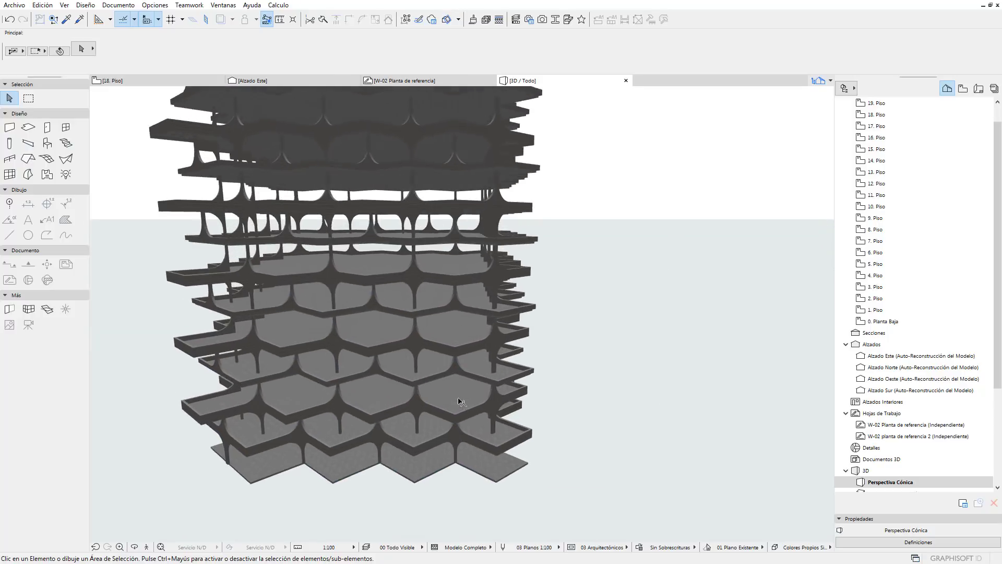
pyautogui.scroll(3, 438, 387)
pyautogui.scroll(3, 418, 381)
pyautogui.scroll(3, 406, 376)
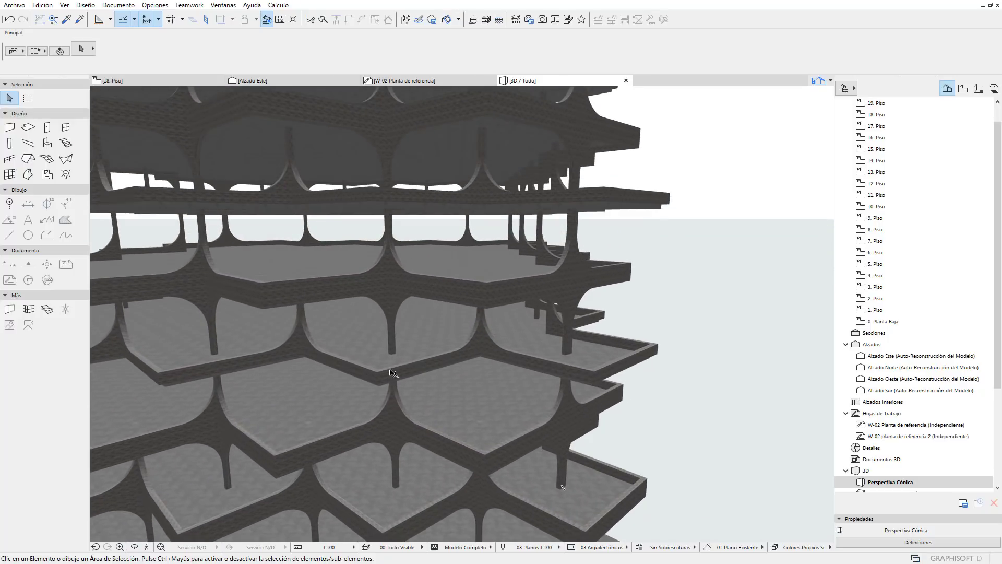
pyautogui.click(394, 372)
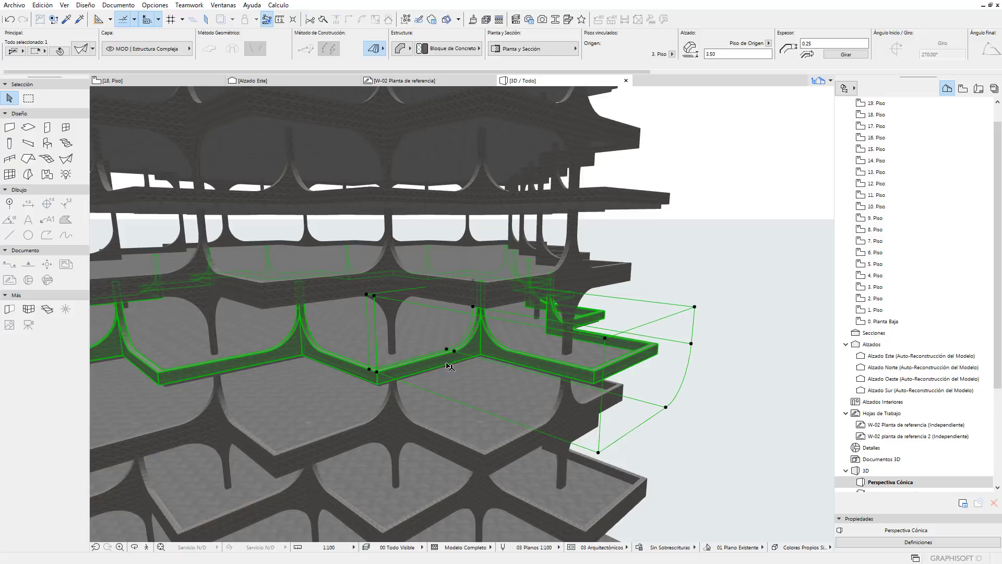
# Pan the 3D view while selecting and deselecting the lower slab structures
pyautogui.click(735, 411)
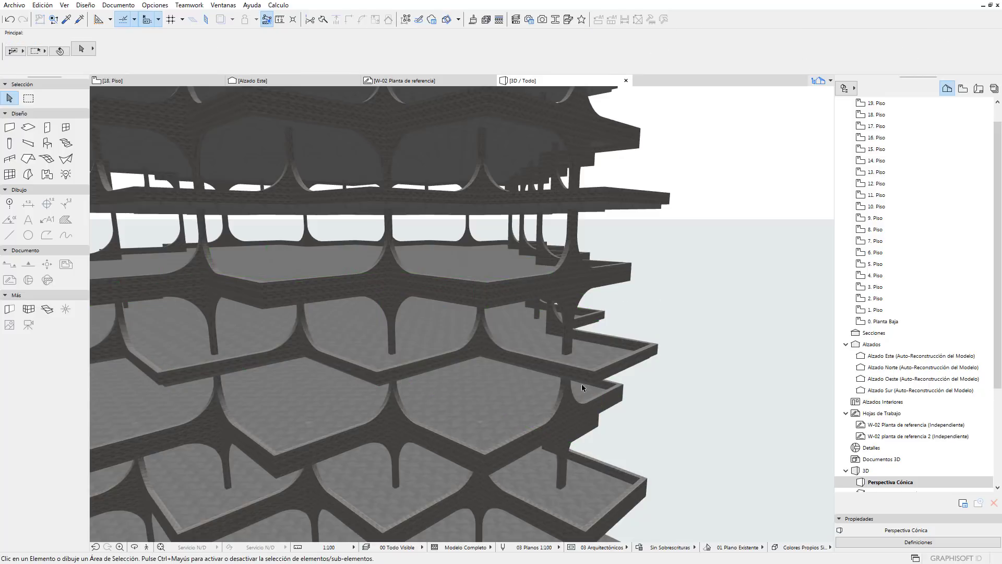
pyautogui.moveTo(541, 437); pyautogui.dragTo(550, 345, button='middle')
pyautogui.moveTo(545, 410); pyautogui.dragTo(558, 462, button='middle')
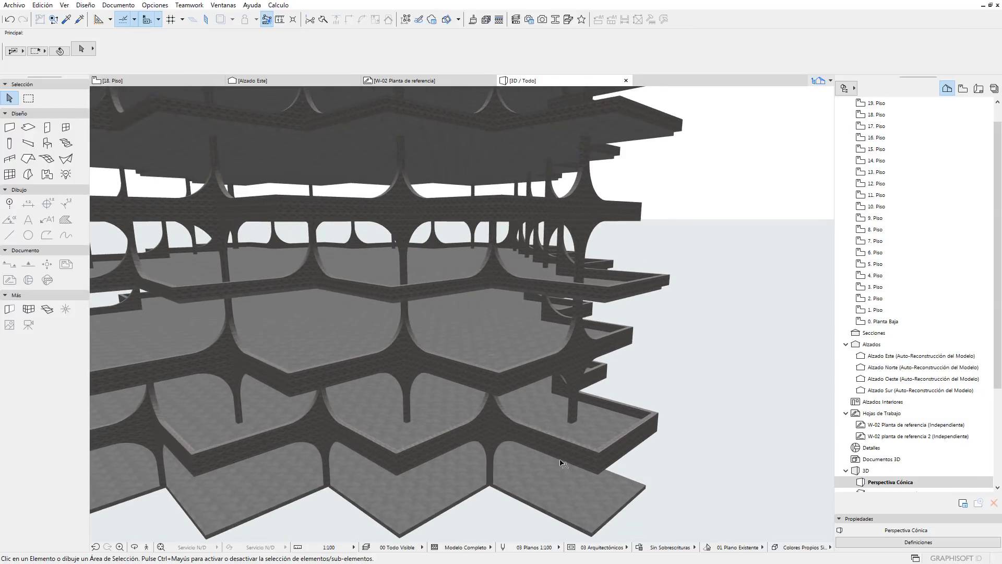
pyautogui.click(616, 433)
pyautogui.click(764, 496)
pyautogui.moveTo(509, 381); pyautogui.dragTo(509, 434, button='middle')
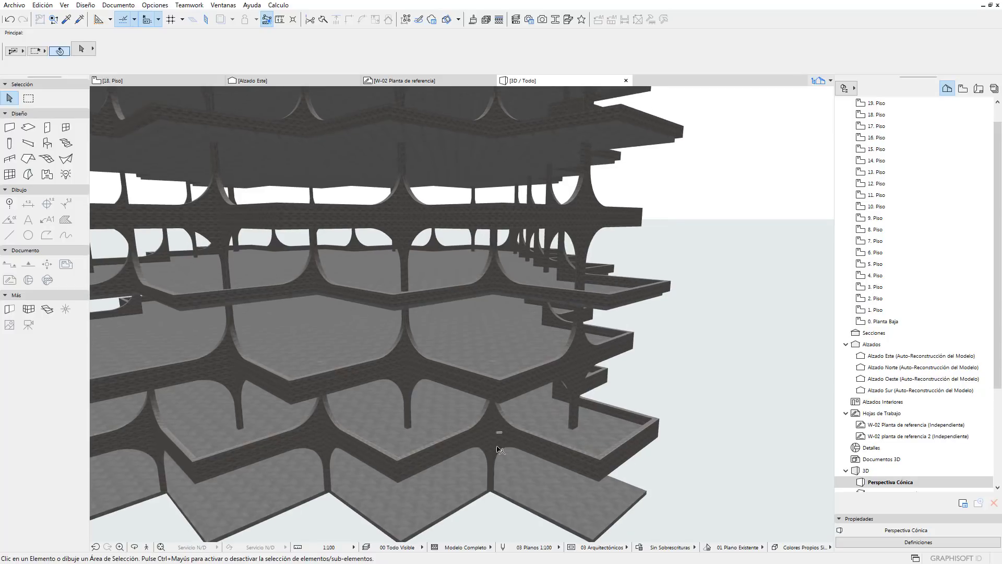
pyautogui.click(526, 466)
pyautogui.click(686, 486)
# Inspect the ground-floor slab structure from a new orbit angle and pick 0. Planta Baja
pyautogui.click(492, 476)
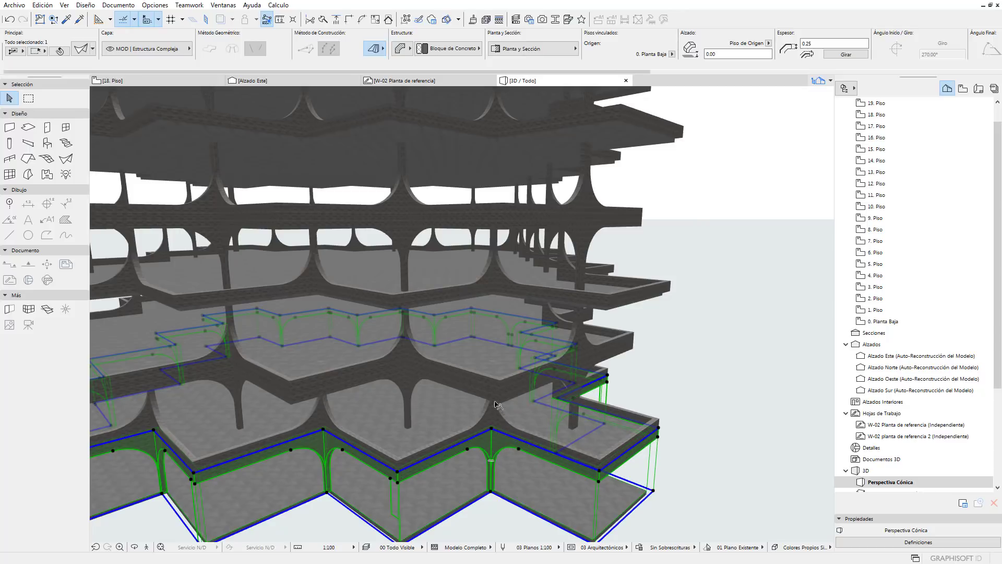
pyautogui.press('Escape')
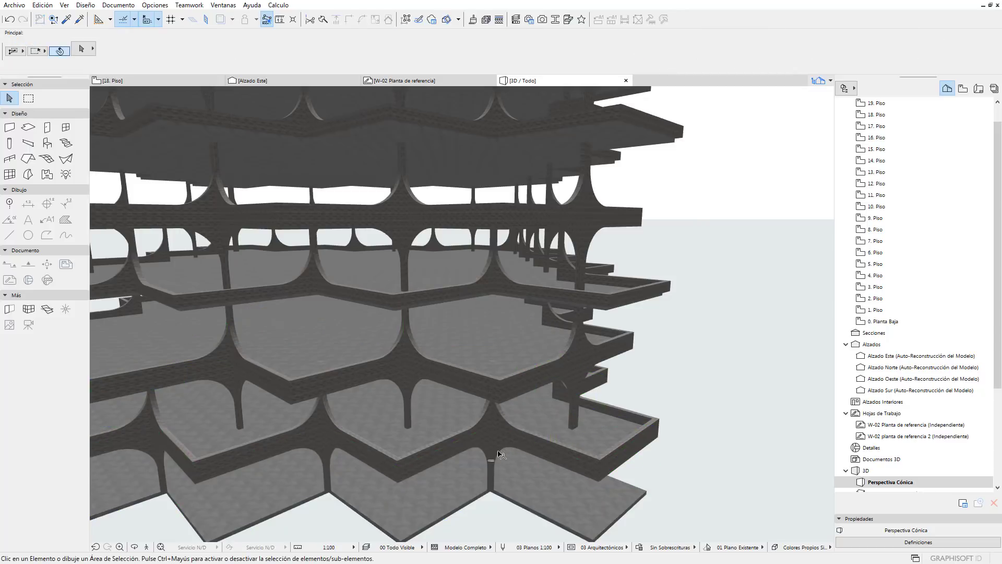
pyautogui.click(501, 452)
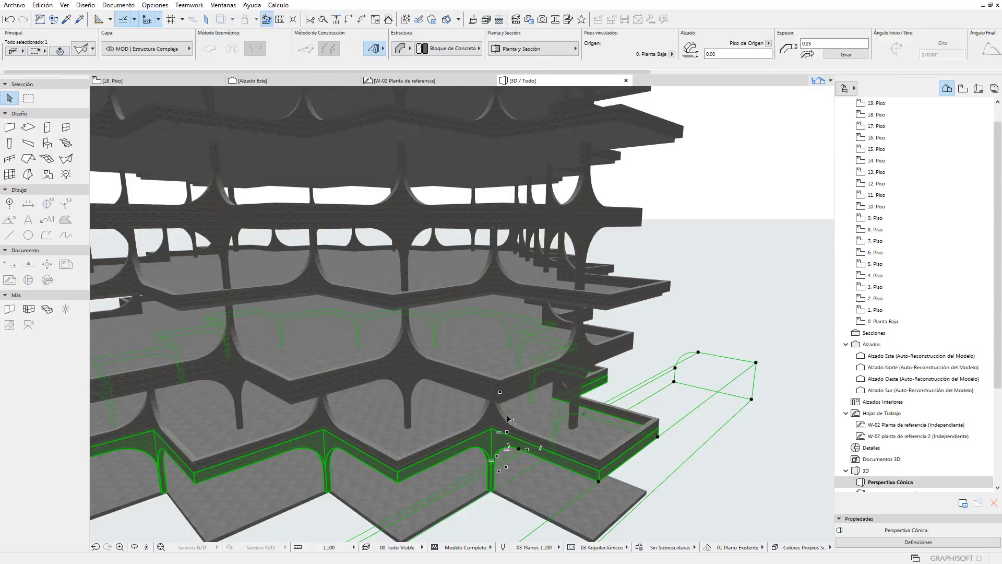
pyautogui.keyDown('shift'); pyautogui.moveTo(510, 366); pyautogui.dragTo(521, 386, button='middle'); pyautogui.keyUp('shift')
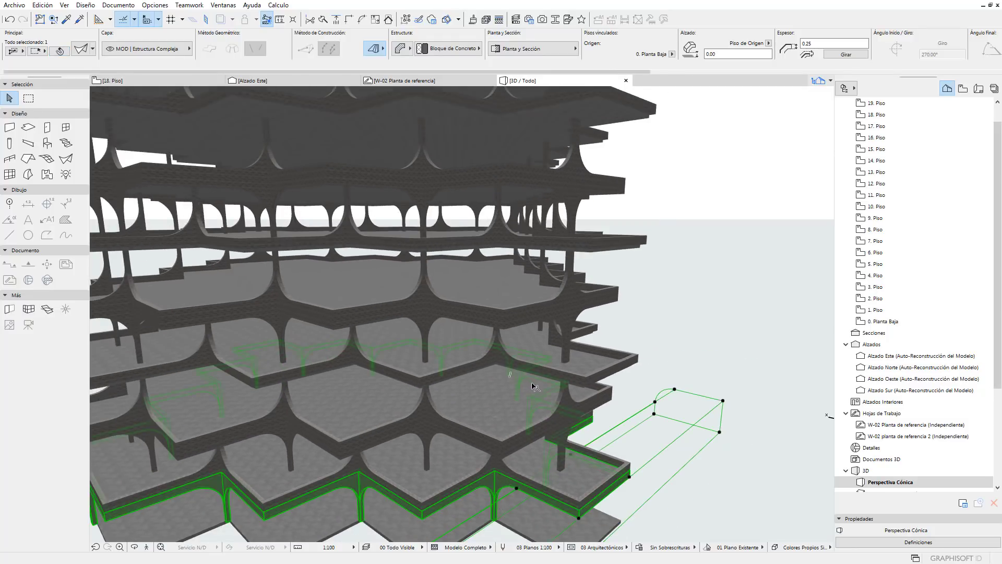
pyautogui.moveTo(532, 385)
pyautogui.keyDown('shift'); pyautogui.mouseDown(button='middle')
pyautogui.moveTo(685, 357)
pyautogui.moveTo(525, 396)
pyautogui.moveTo(538, 408)
pyautogui.mouseUp(button='middle'); pyautogui.keyUp('shift')
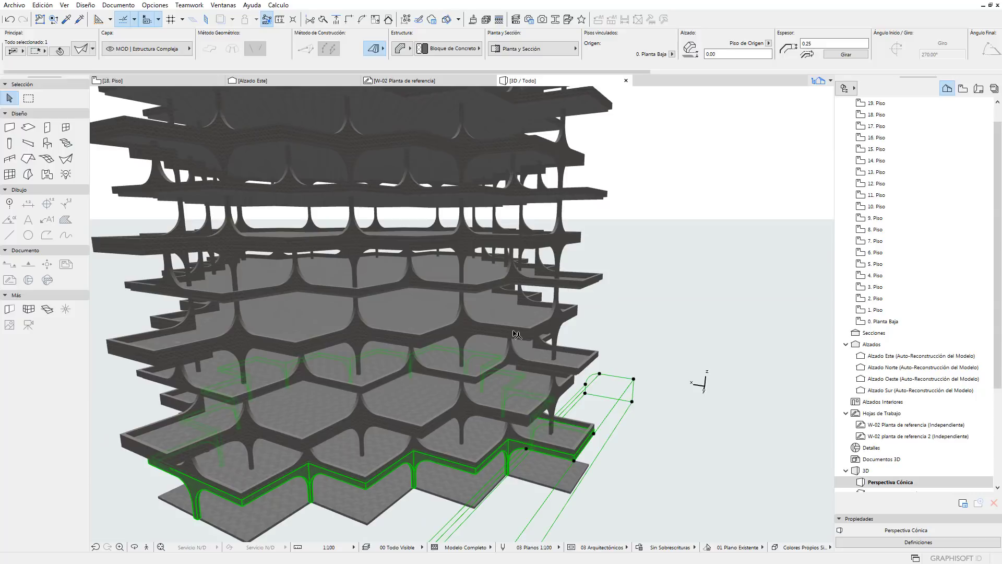
pyautogui.click(665, 370)
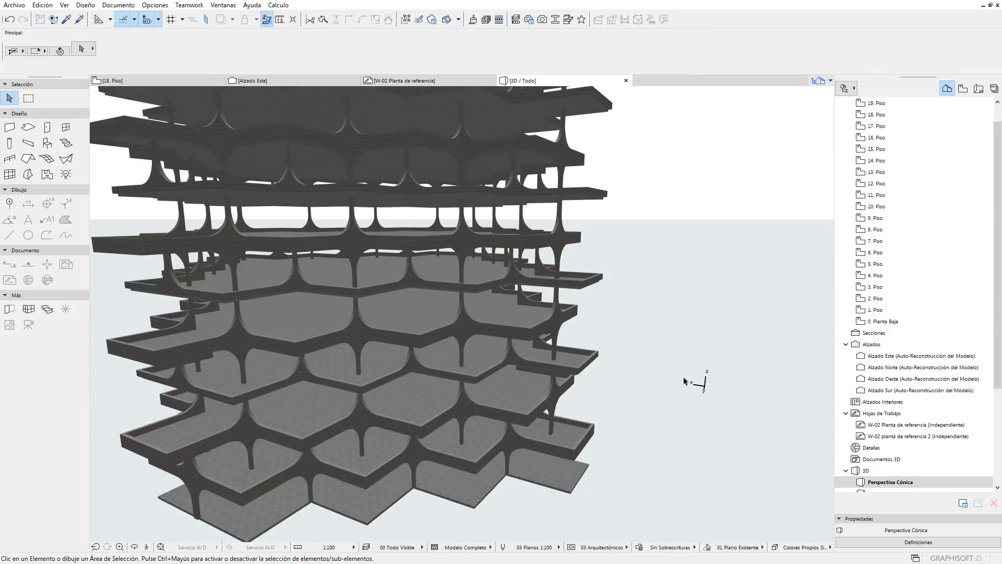
pyautogui.click(896, 322)
# Start Editar Elementos por Pisos from 0. Planta Baja with the ground floor as source
pyautogui.rightClick(896, 328)
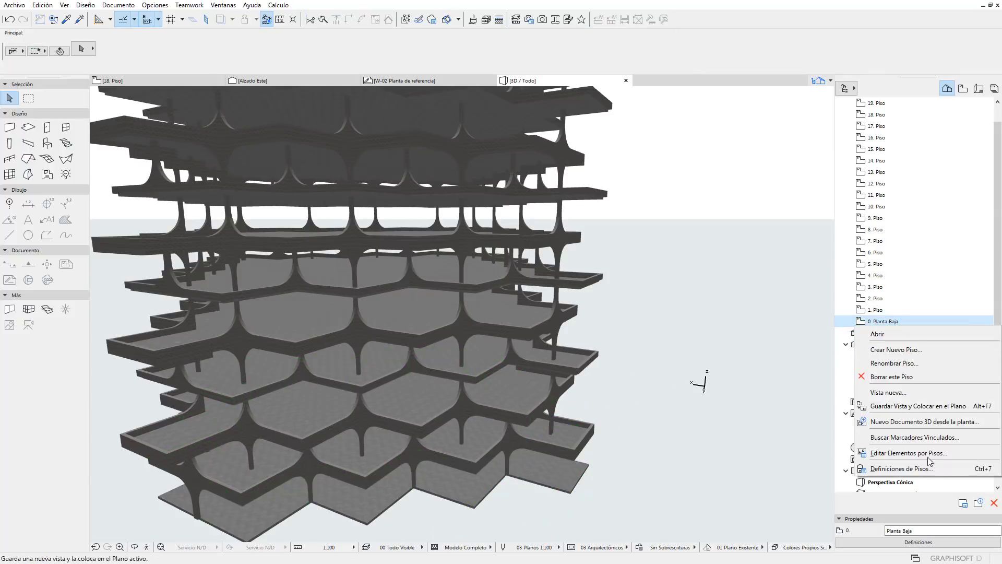
pyautogui.click(925, 471)
pyautogui.click(602, 304)
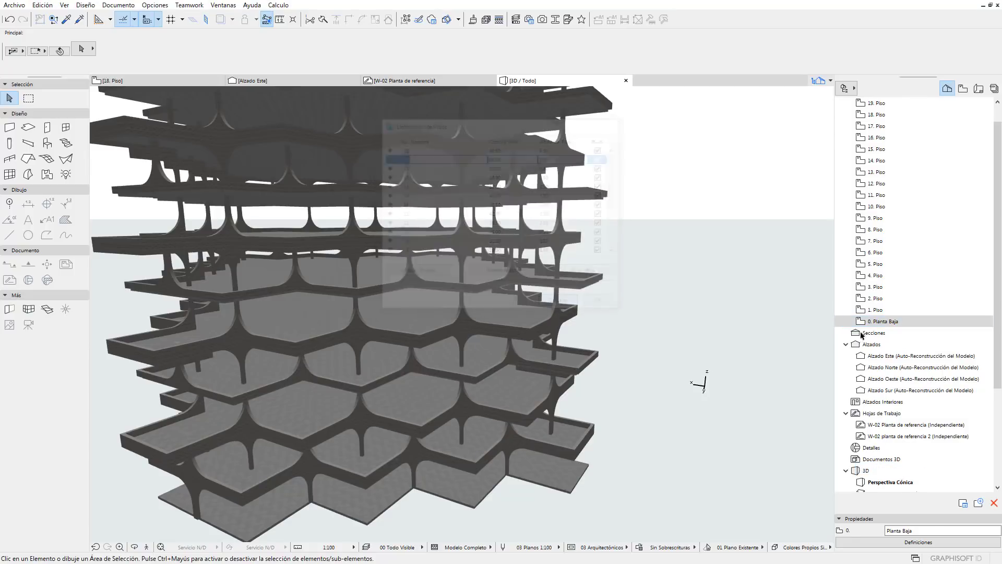
pyautogui.rightClick(856, 320)
pyautogui.click(895, 447)
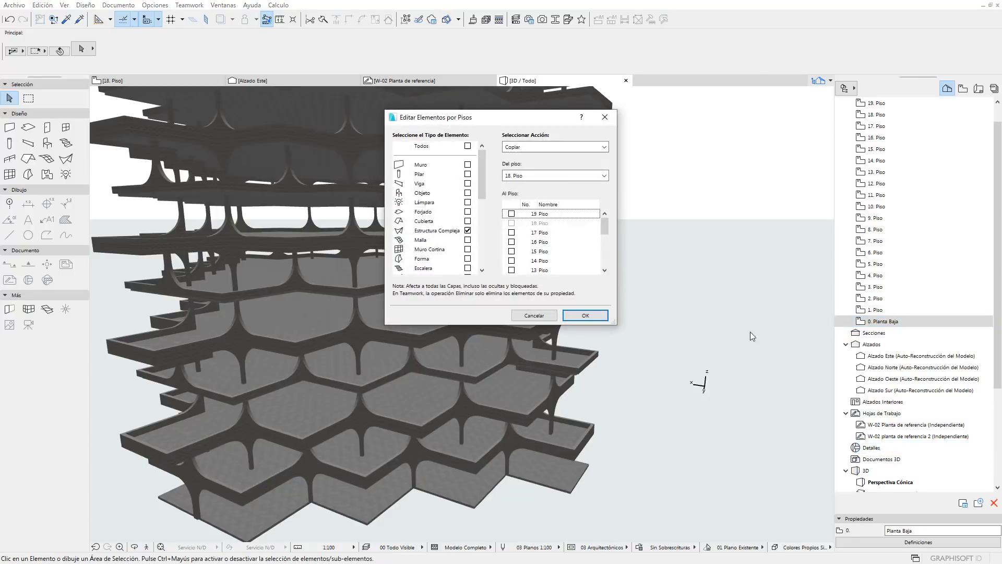
pyautogui.click(564, 176)
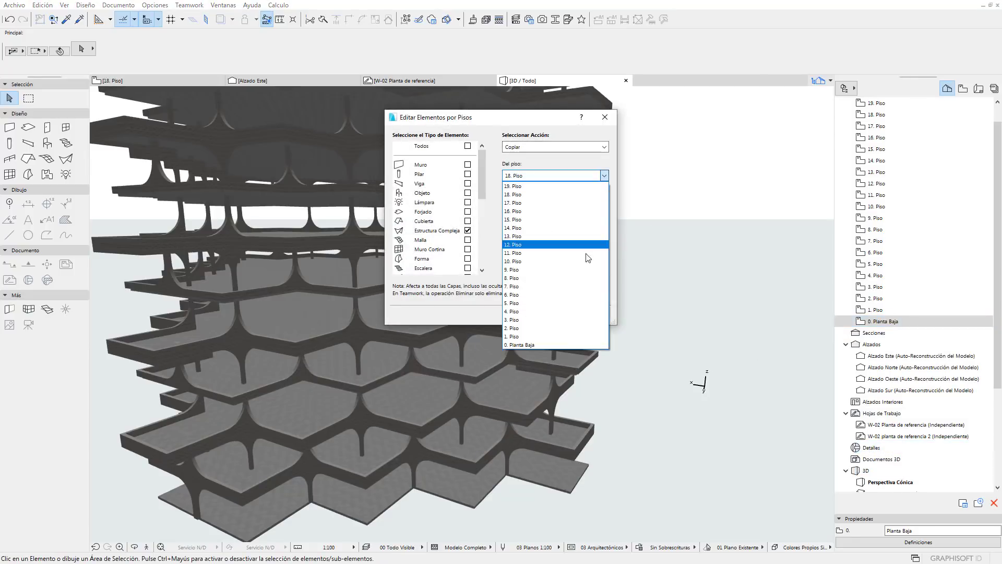
pyautogui.click(533, 344)
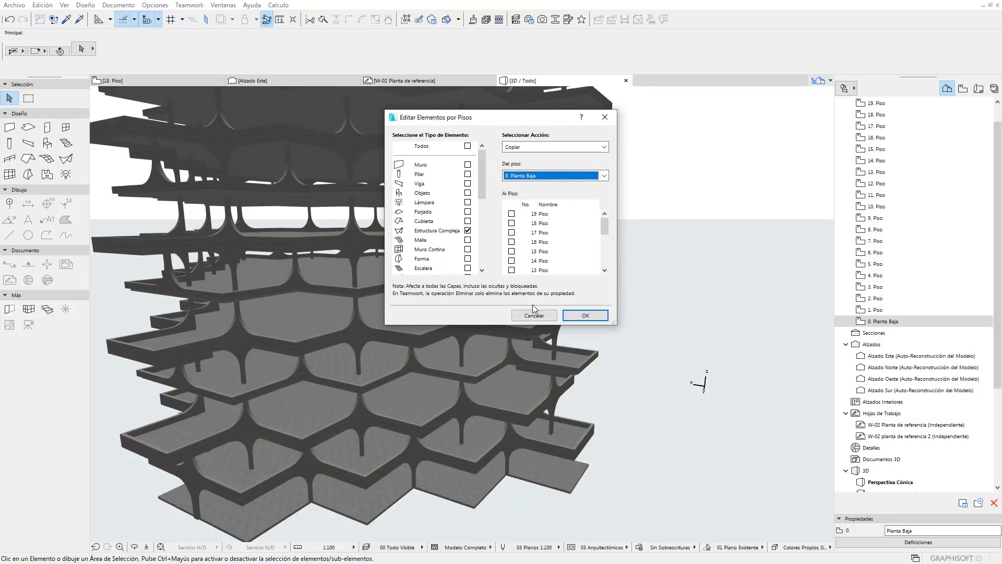
# Copy to storeys 1, 3, 5, 7, 9, 11, 13, 15 and 17
pyautogui.moveTo(604, 227); pyautogui.dragTo(609, 277)
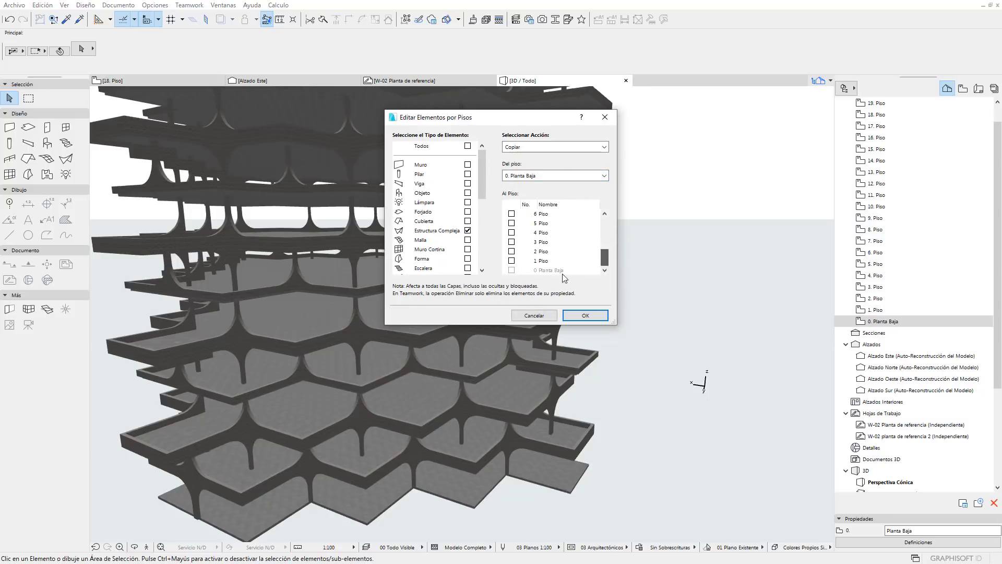
pyautogui.click(511, 260)
pyautogui.click(512, 243)
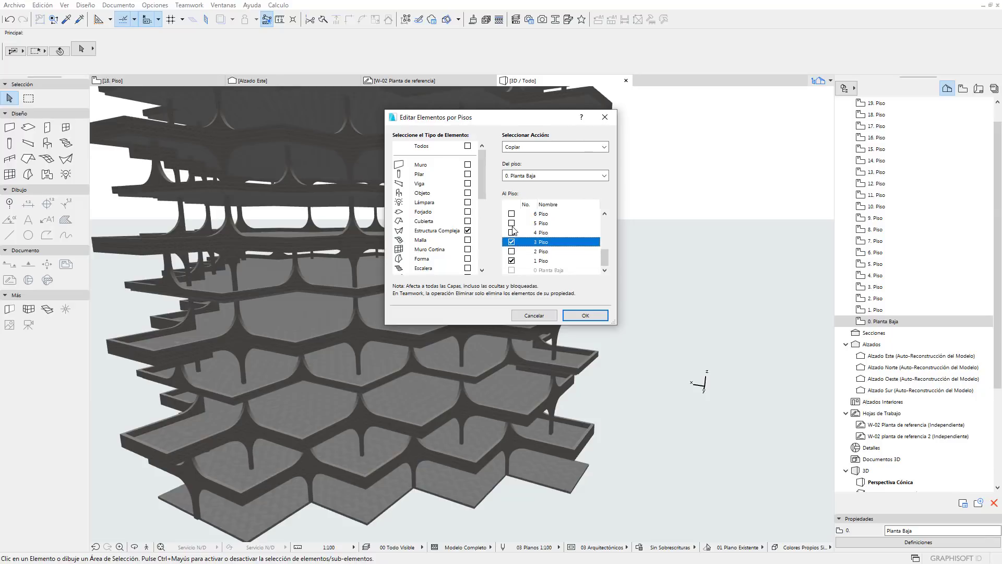
pyautogui.click(511, 223)
pyautogui.scroll(1, 519, 246)
pyautogui.click(511, 233)
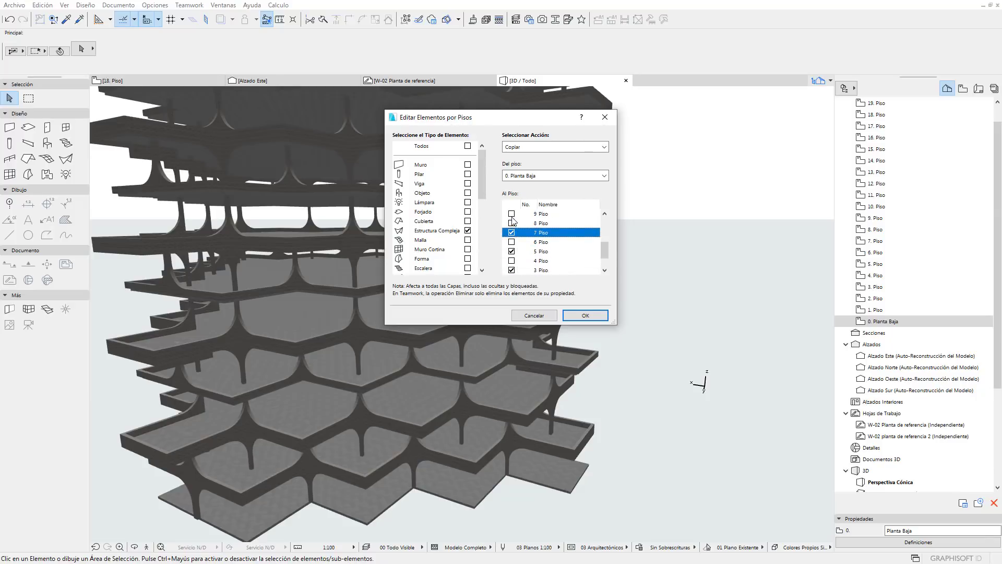
pyautogui.click(511, 213)
pyautogui.scroll(1, 522, 238)
pyautogui.click(512, 222)
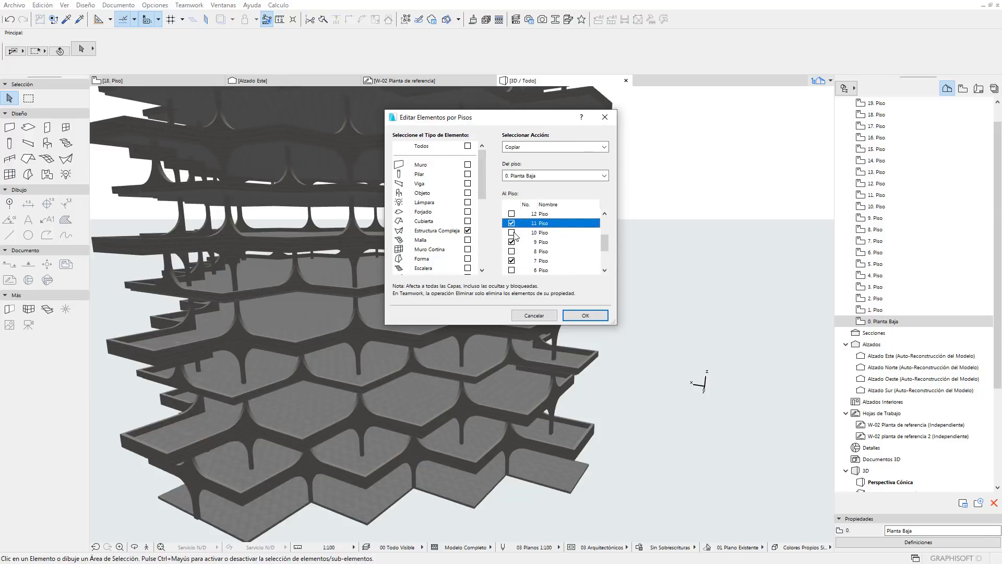
pyautogui.scroll(1, 514, 224)
pyautogui.click(511, 232)
pyautogui.click(511, 214)
pyautogui.scroll(1, 514, 229)
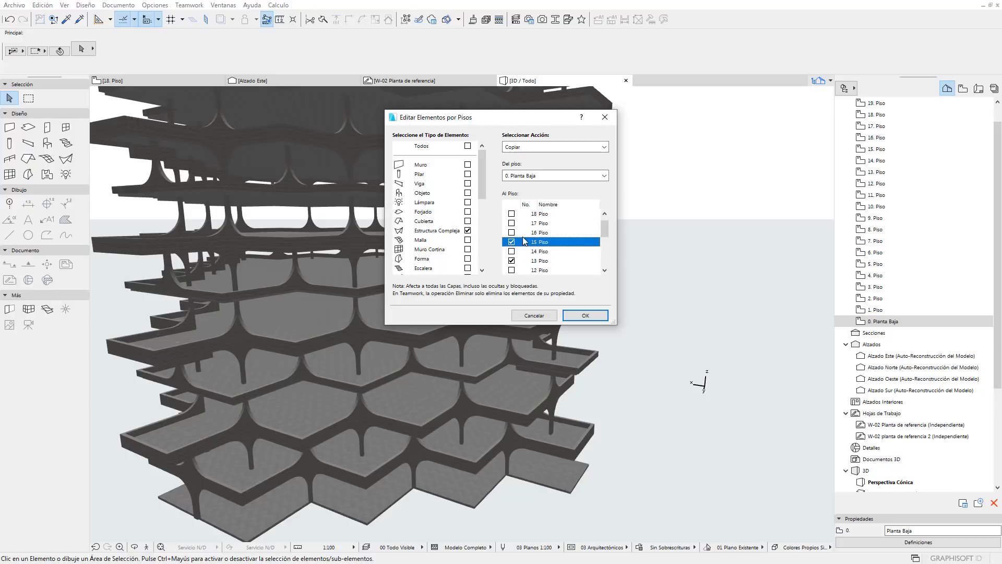
pyautogui.scroll(1, 516, 243)
pyautogui.click(511, 232)
pyautogui.click(589, 316)
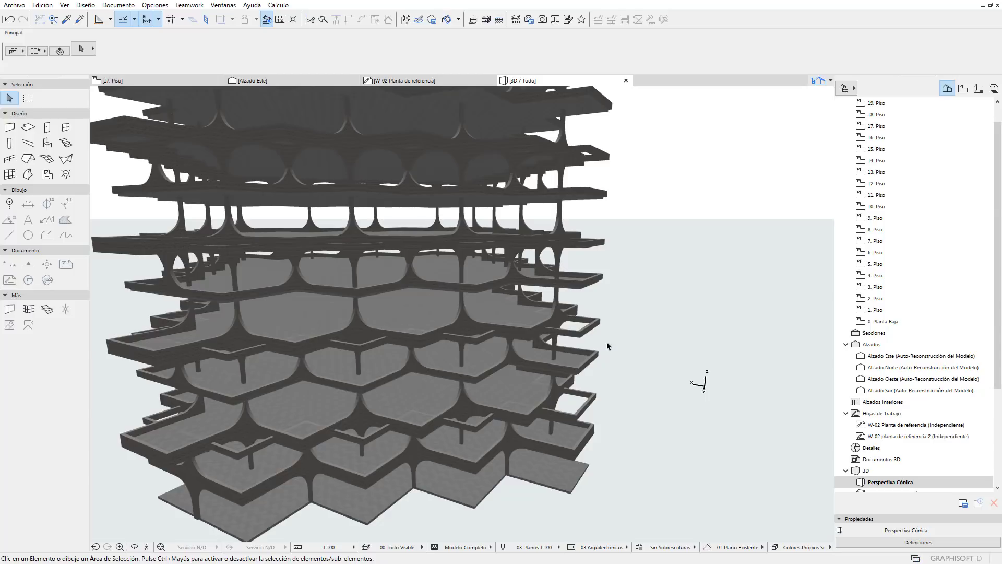
# Undo the odd-storey paste and restart Editar Elementos por Pisos with 0. Planta Baja as source
pyautogui.hotkey('ctrl', 'z')
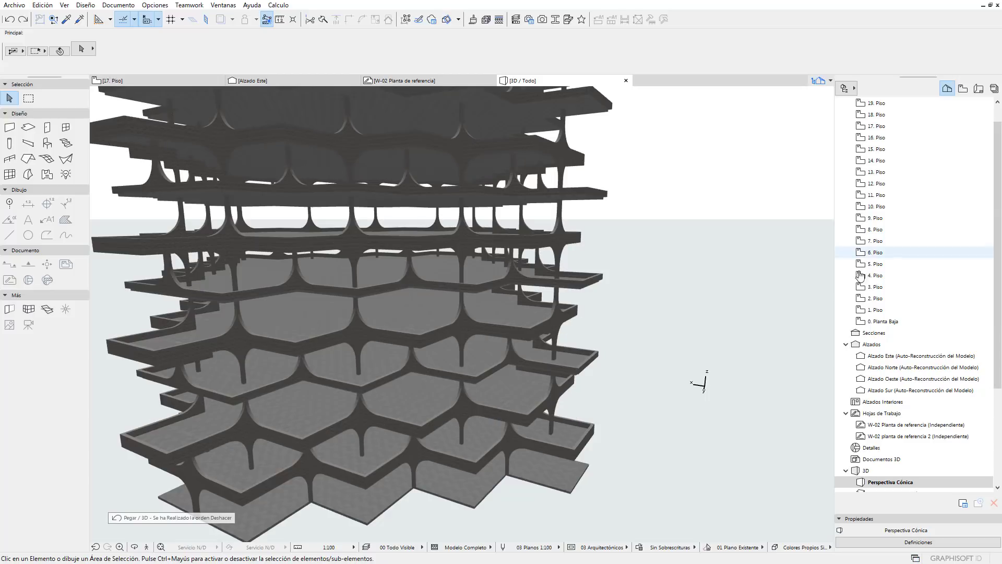
pyautogui.rightClick(873, 322)
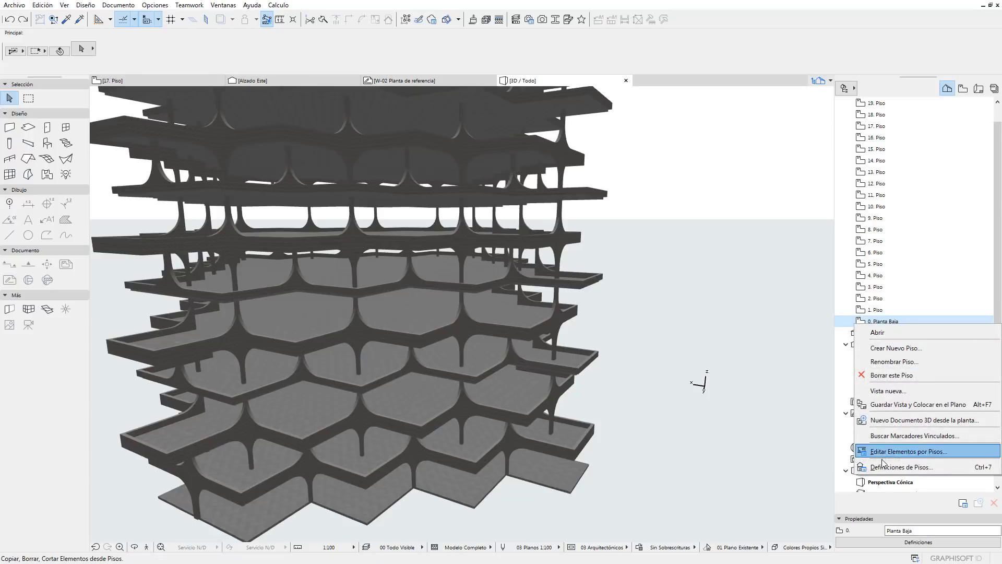
pyautogui.click(882, 474)
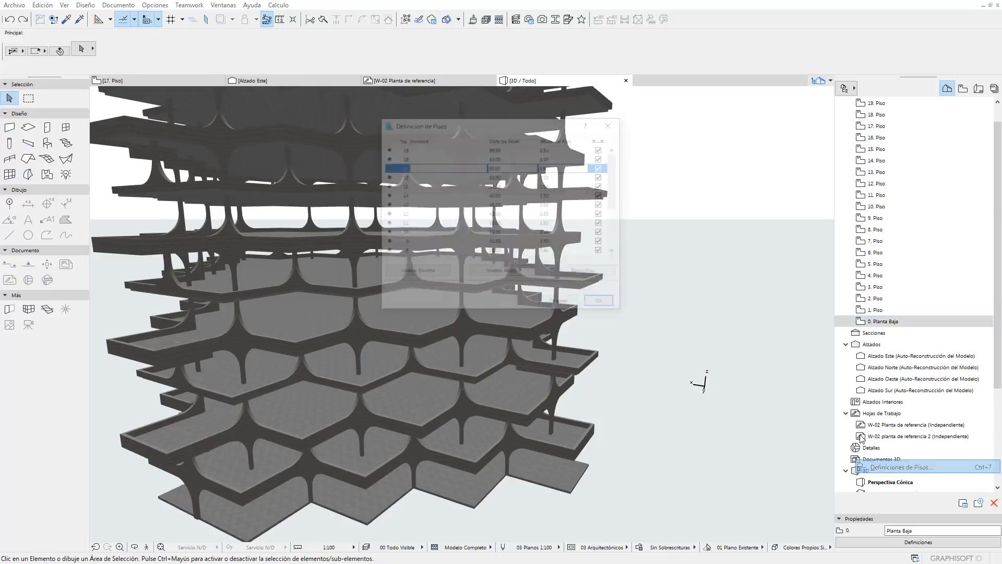
pyautogui.click(547, 306)
pyautogui.rightClick(895, 328)
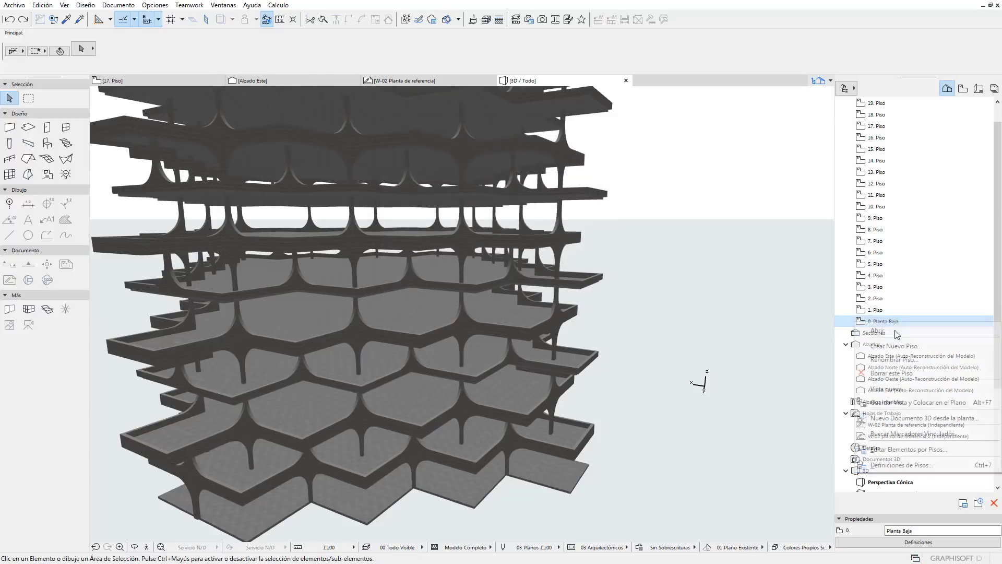
pyautogui.click(903, 449)
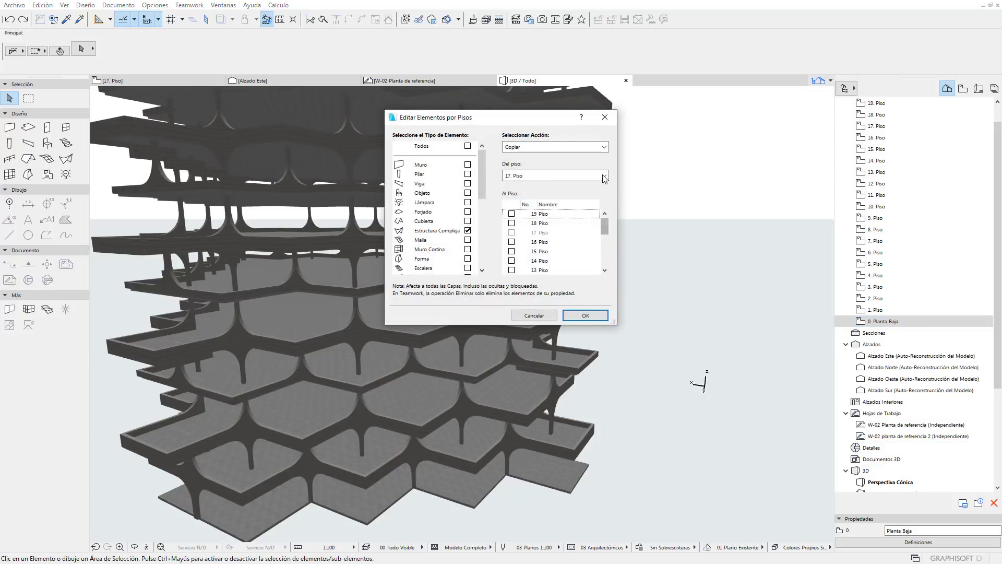
pyautogui.click(604, 176)
pyautogui.click(546, 345)
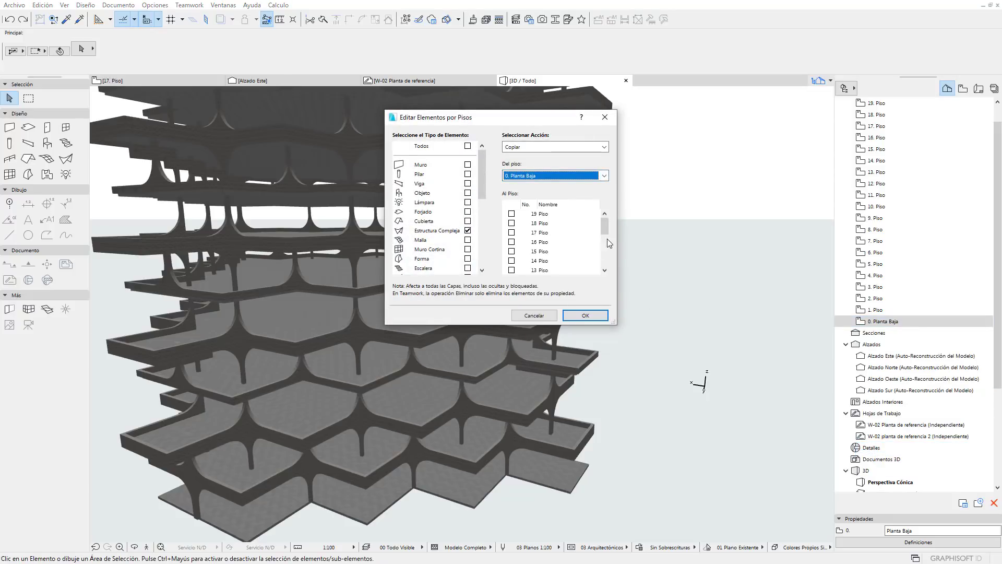
# Copy to storeys 2, 4, 6, 8, 10, 12, 14, 16 and 18
pyautogui.click(512, 251)
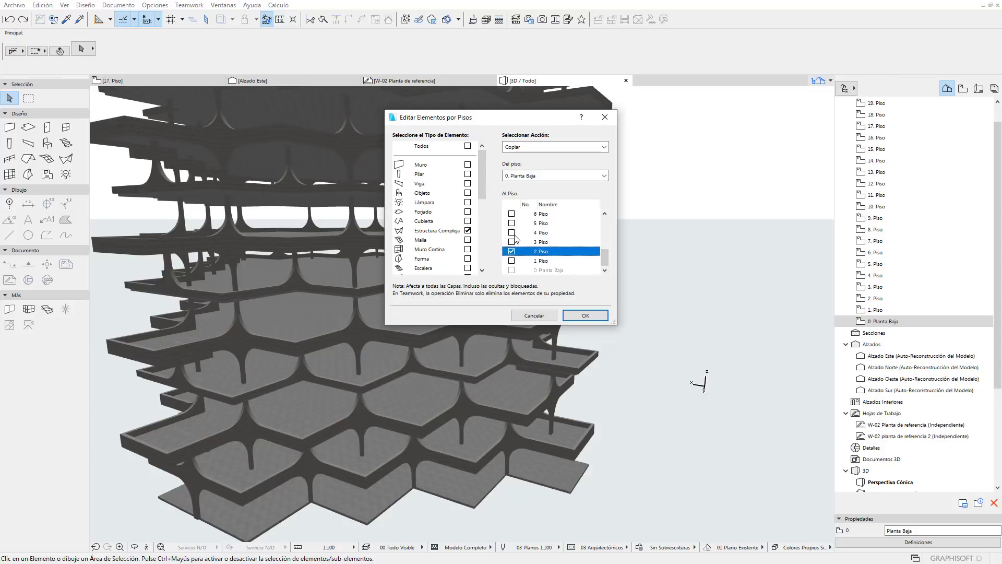
pyautogui.click(512, 232)
pyautogui.click(511, 214)
pyautogui.scroll(1, 516, 240)
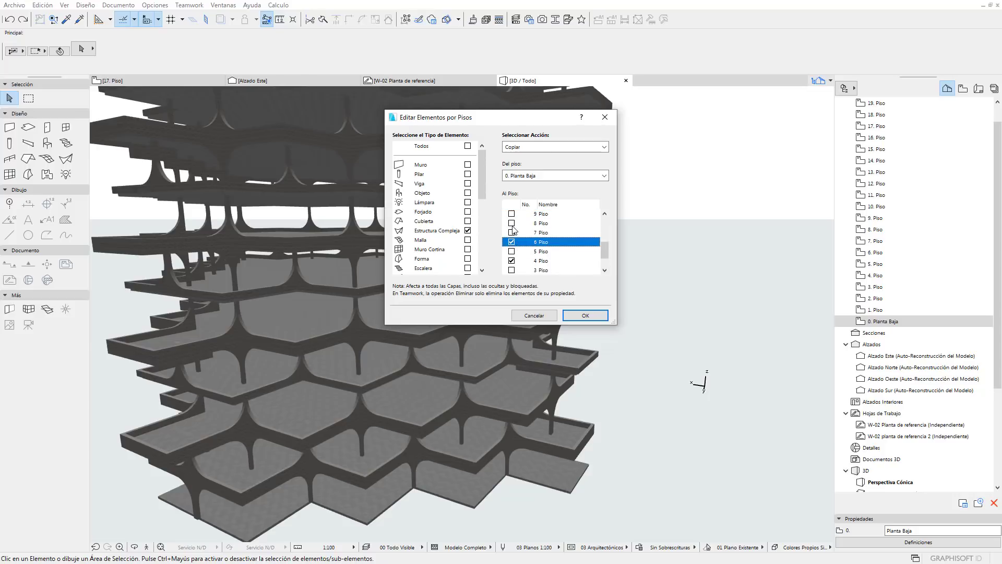
pyautogui.click(512, 223)
pyautogui.scroll(1, 517, 235)
pyautogui.click(512, 233)
pyautogui.scroll(1, 512, 237)
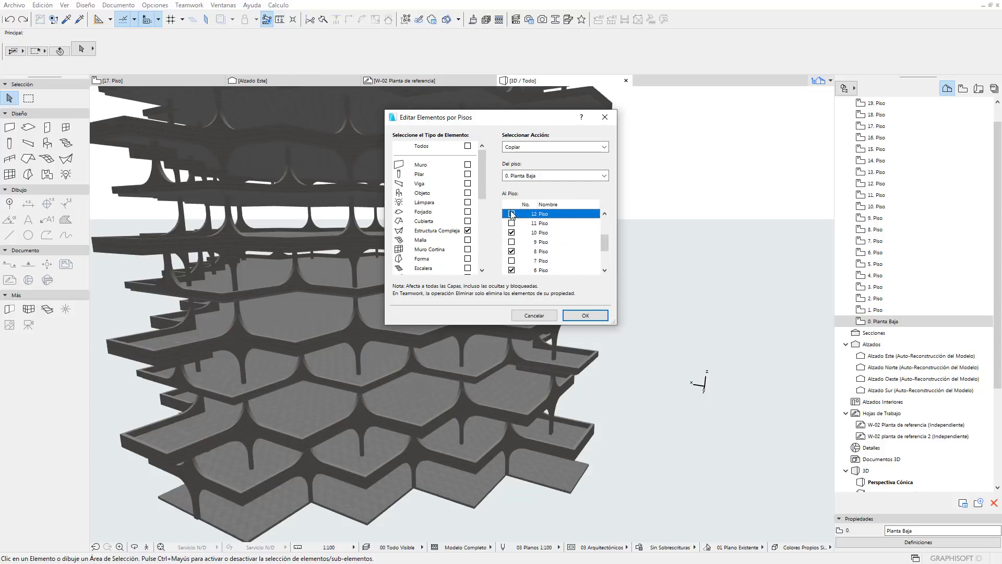
pyautogui.scroll(1, 512, 238)
pyautogui.click(512, 251)
pyautogui.click(511, 232)
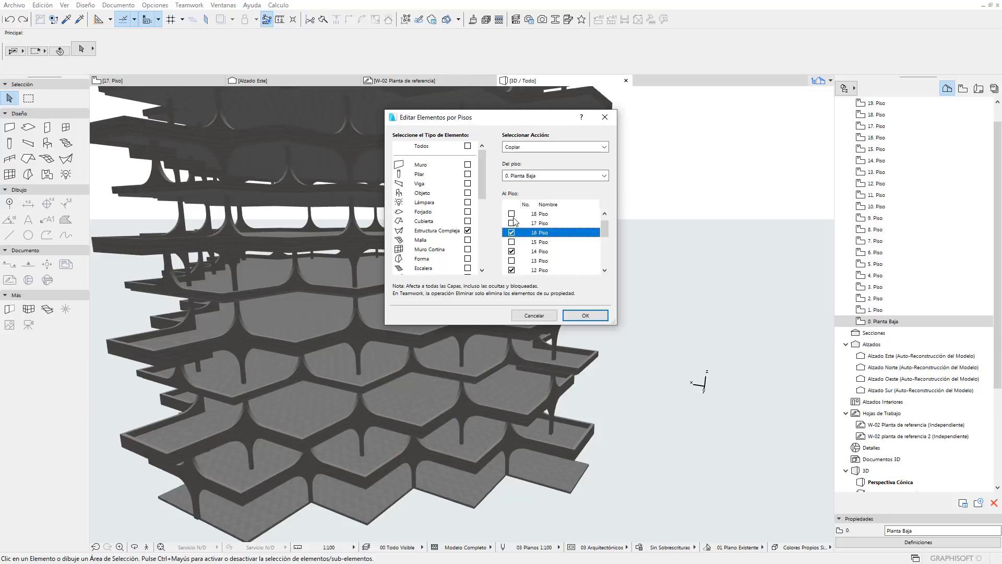
pyautogui.click(512, 214)
pyautogui.click(585, 315)
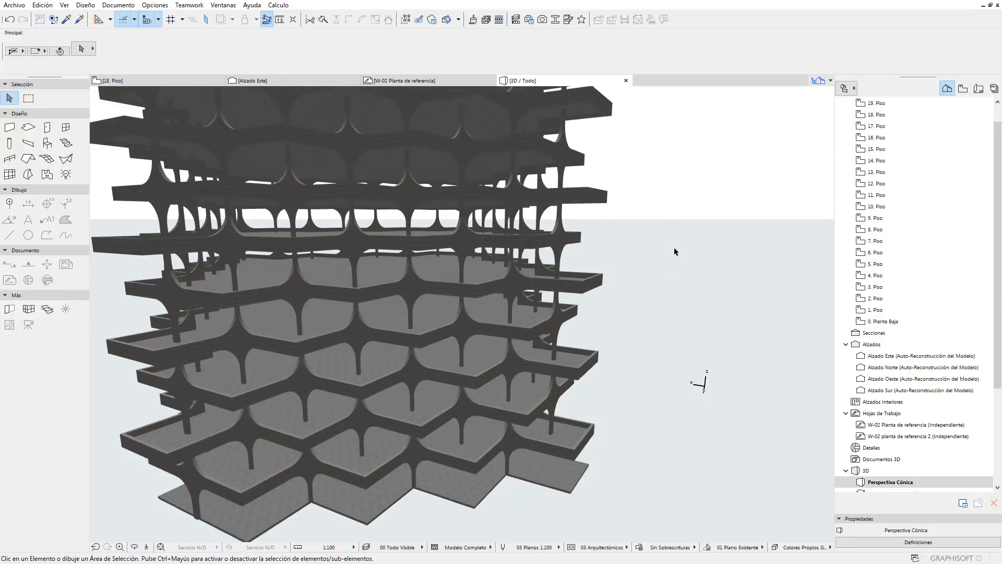
# Zoom and orbit from below and frontally around the stacked tower, then show the 18. Piso plan
pyautogui.scroll(-3, 653, 249)
pyautogui.moveTo(652, 250)
pyautogui.keyDown('shift'); pyautogui.mouseDown(button='middle')
pyautogui.moveTo(402, 356)
pyautogui.moveTo(596, 443)
pyautogui.moveTo(500, 349)
pyautogui.mouseUp(button='middle'); pyautogui.keyUp('shift')
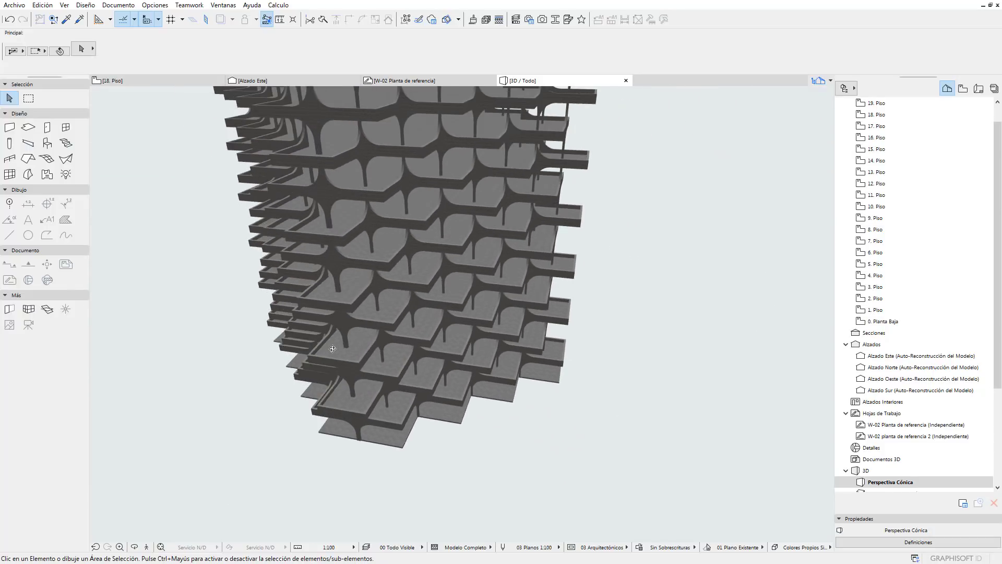
pyautogui.scroll(-3, 501, 355)
pyautogui.scroll(-3, 511, 370)
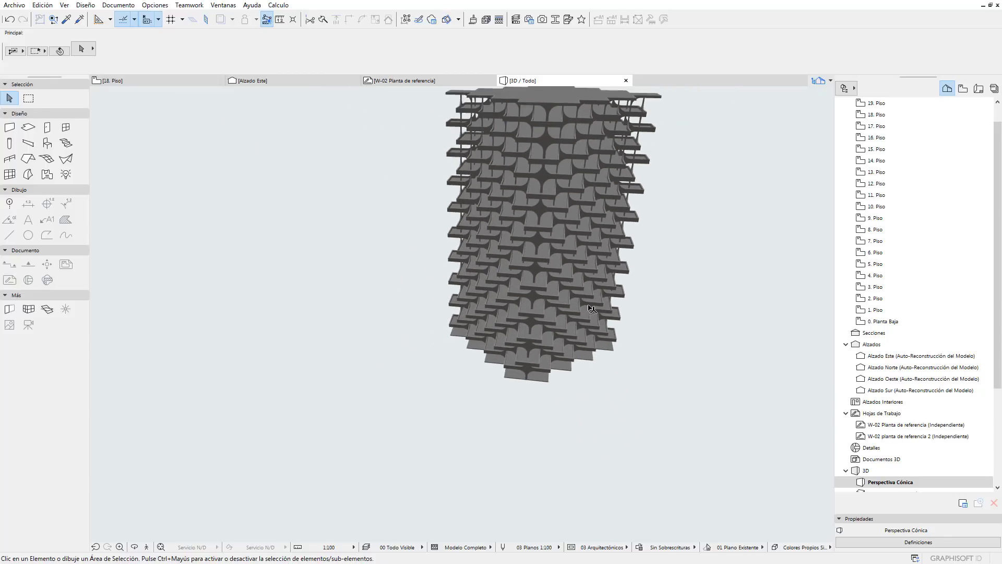
pyautogui.moveTo(523, 386)
pyautogui.keyDown('shift'); pyautogui.mouseDown(button='middle')
pyautogui.moveTo(587, 386)
pyautogui.moveTo(539, 441)
pyautogui.moveTo(552, 428)
pyautogui.mouseUp(button='middle'); pyautogui.keyUp('shift')
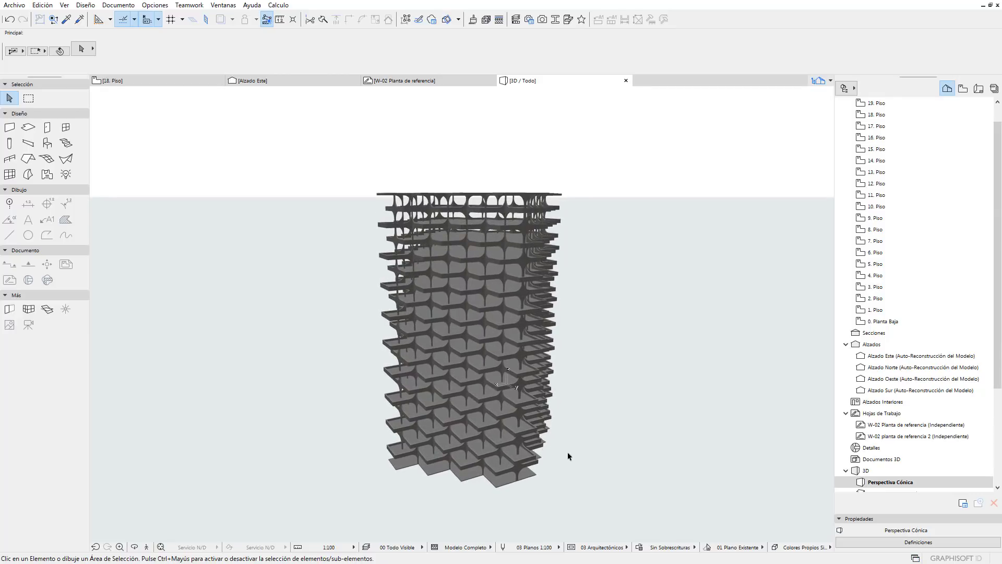
pyautogui.scroll(2, 587, 391)
pyautogui.scroll(2, 587, 391)
pyautogui.scroll(2, 548, 391)
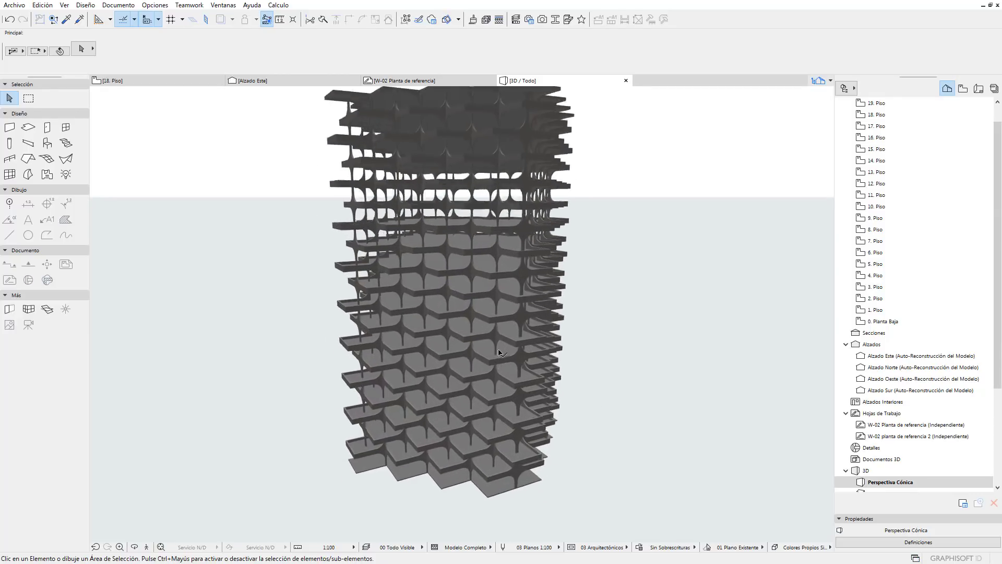
pyautogui.scroll(2, 472, 393)
pyautogui.moveTo(479, 431)
pyautogui.keyDown('shift'); pyautogui.mouseDown(button='middle')
pyautogui.moveTo(667, 379)
pyautogui.moveTo(517, 429)
pyautogui.mouseUp(button='middle'); pyautogui.keyUp('shift')
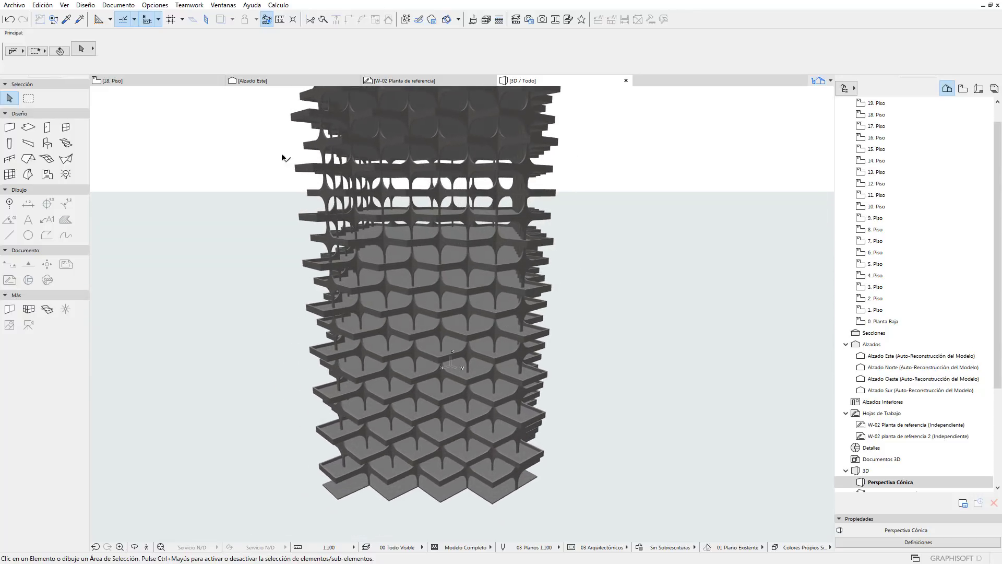
pyautogui.click(159, 83)
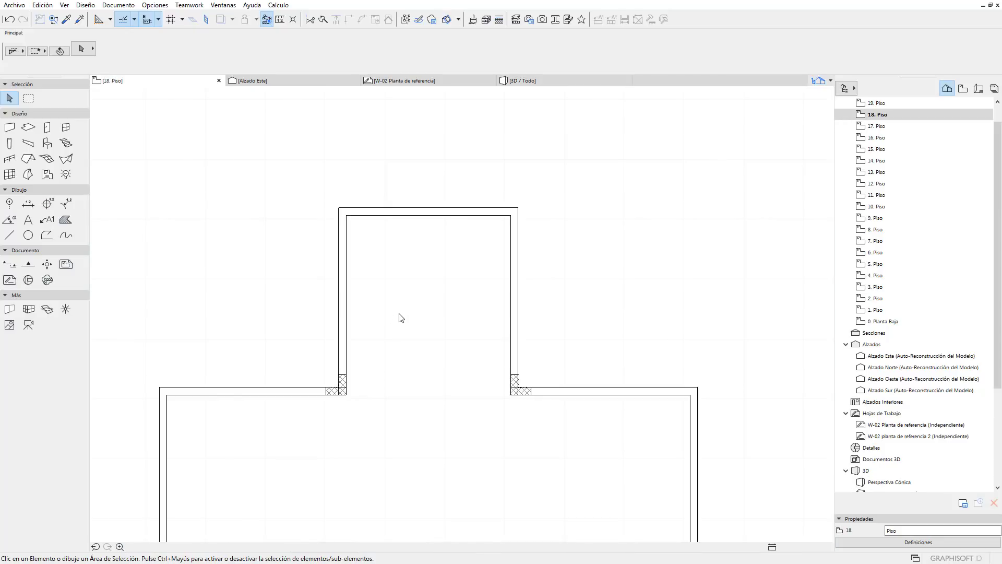
# Pan and zoom the 18. Piso plan to inspect the stepped terraces and wall corners
pyautogui.scroll(-2, 412, 308)
pyautogui.scroll(-3, 448, 376)
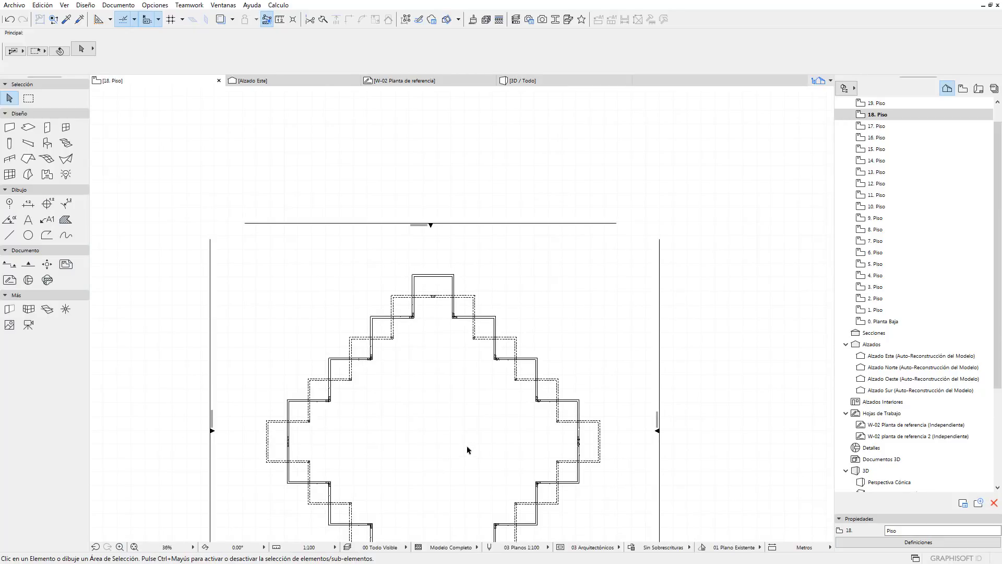
pyautogui.moveTo(467, 450); pyautogui.dragTo(471, 362, button='middle')
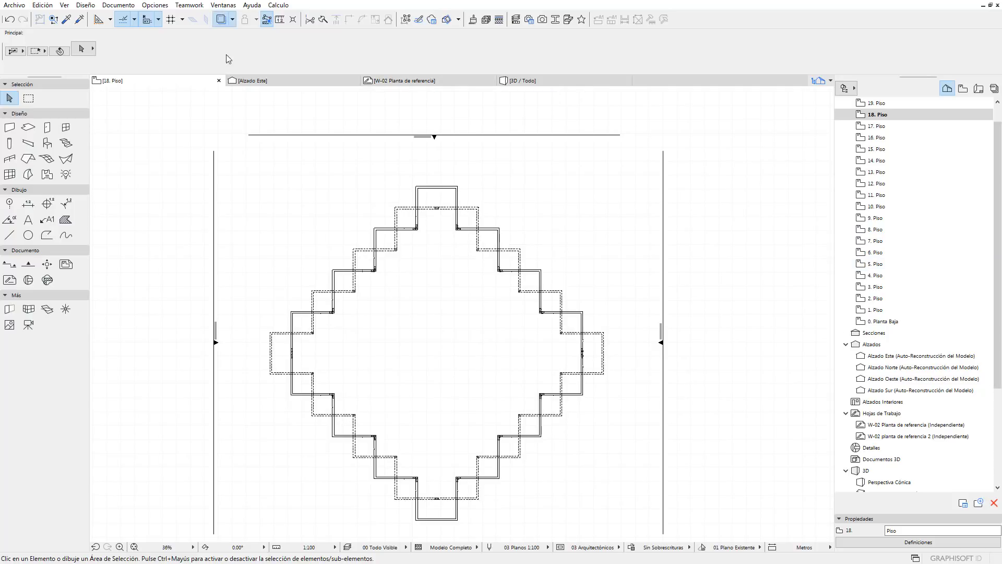
pyautogui.scroll(3, 443, 338)
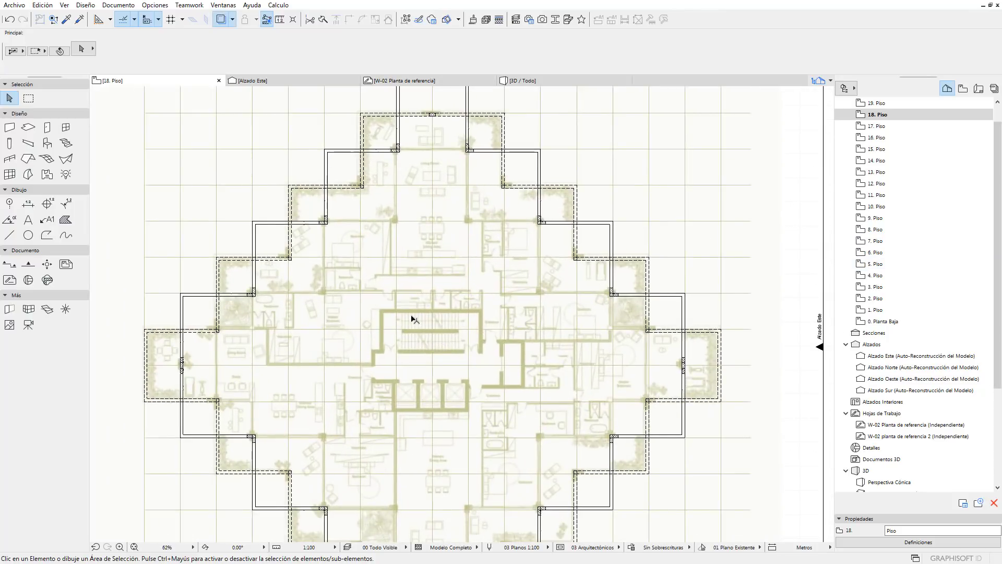
pyautogui.scroll(2, 412, 319)
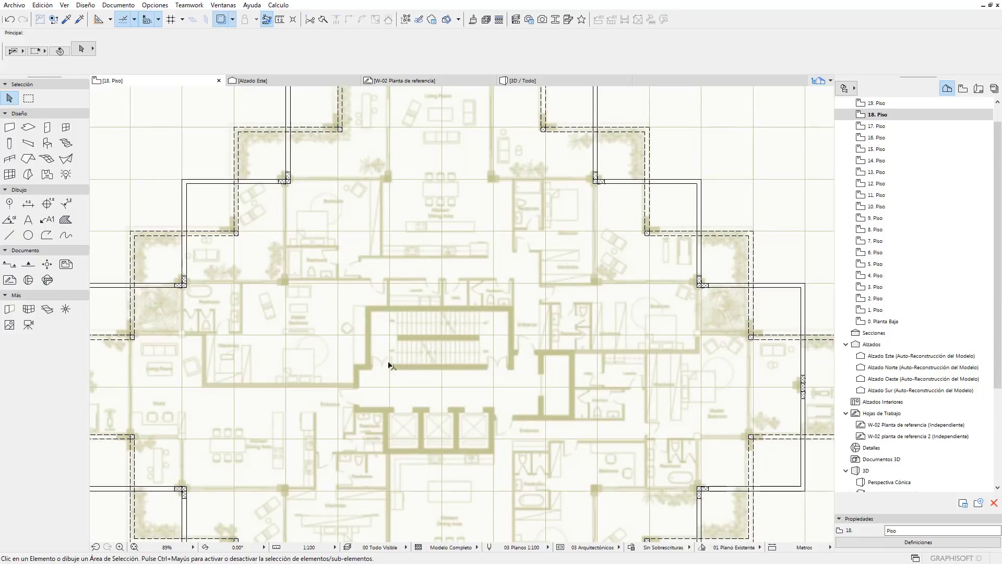
pyautogui.moveTo(359, 327); pyautogui.dragTo(387, 472, button='middle')
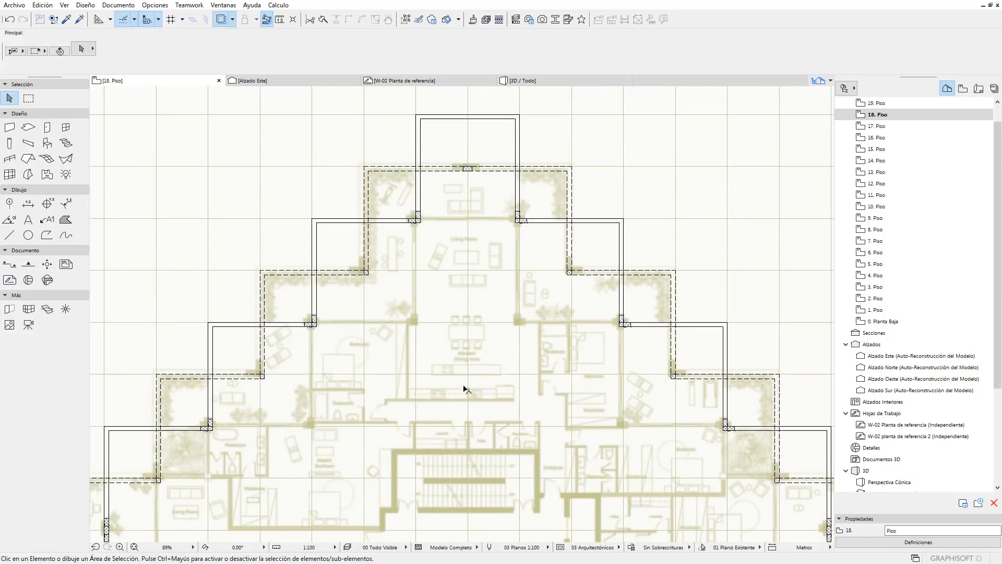
pyautogui.moveTo(470, 405); pyautogui.dragTo(475, 410, button='middle')
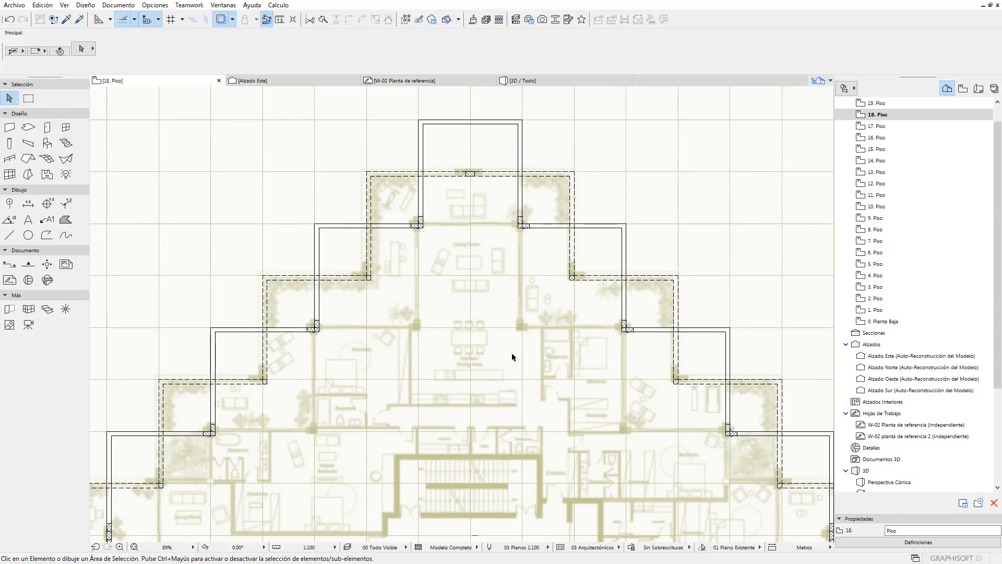
pyautogui.scroll(1, 512, 357)
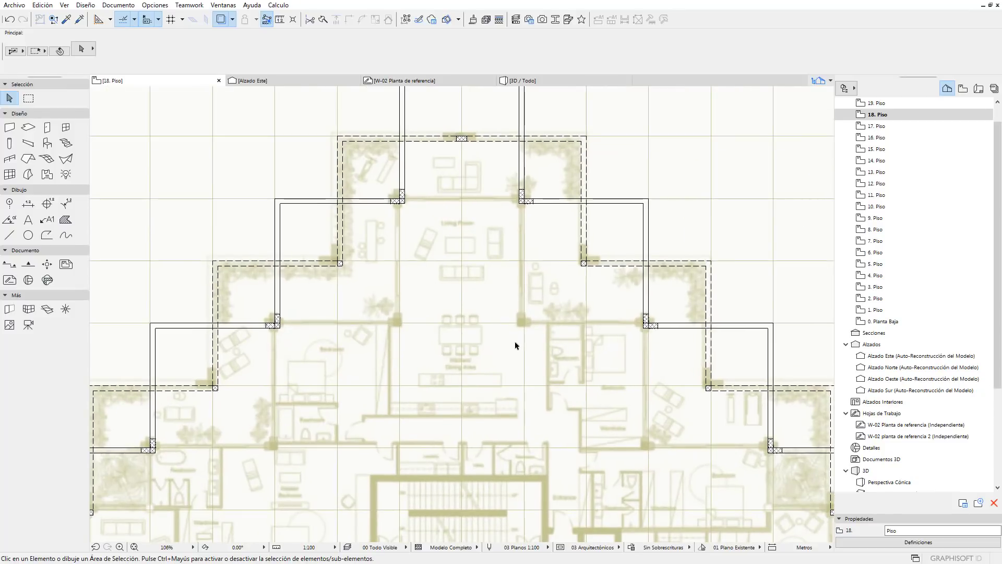
pyautogui.moveTo(490, 422); pyautogui.dragTo(530, 333, button='middle')
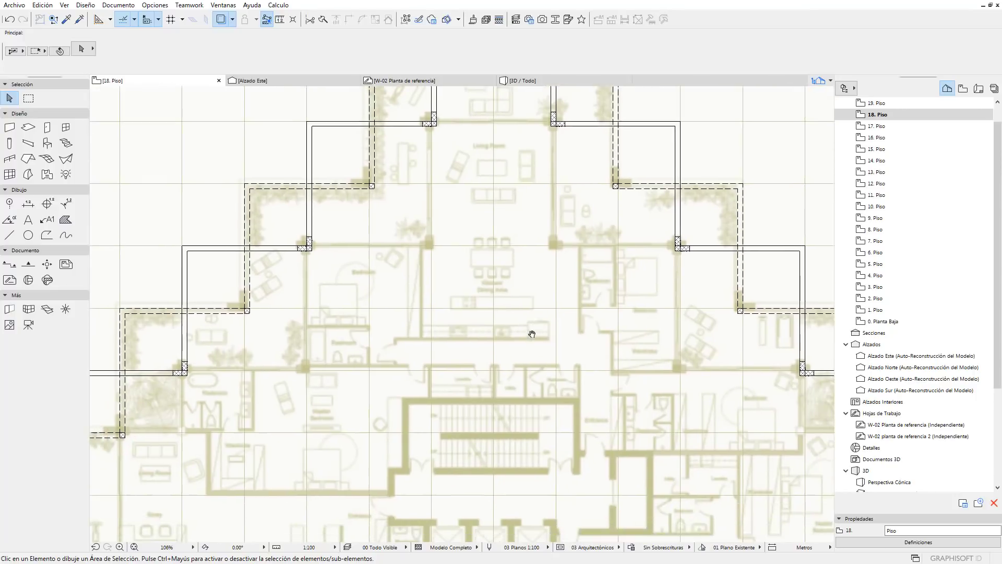
pyautogui.scroll(-1, 361, 324)
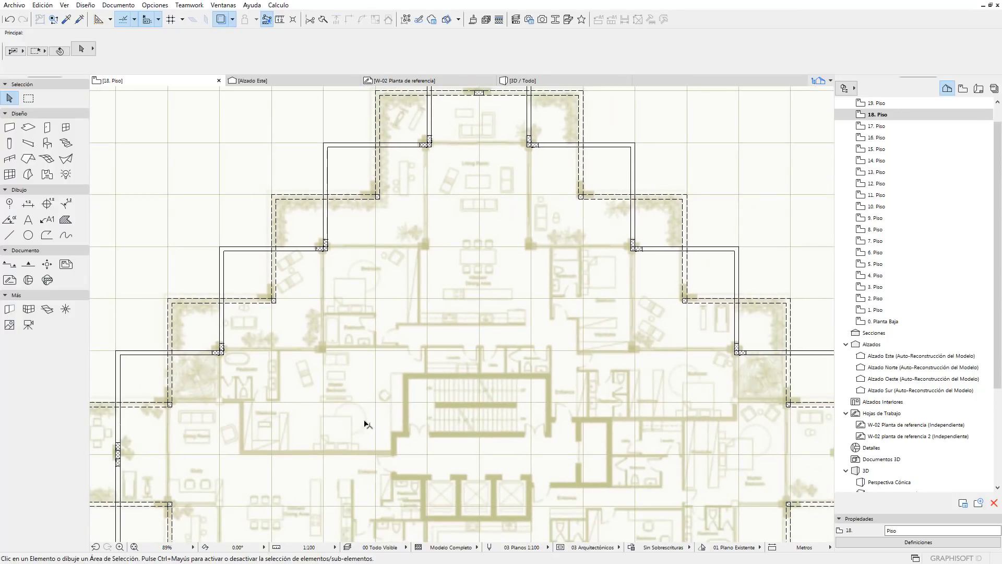
pyautogui.scroll(1, 365, 421)
pyautogui.scroll(1, 316, 273)
pyautogui.scroll(2, 315, 272)
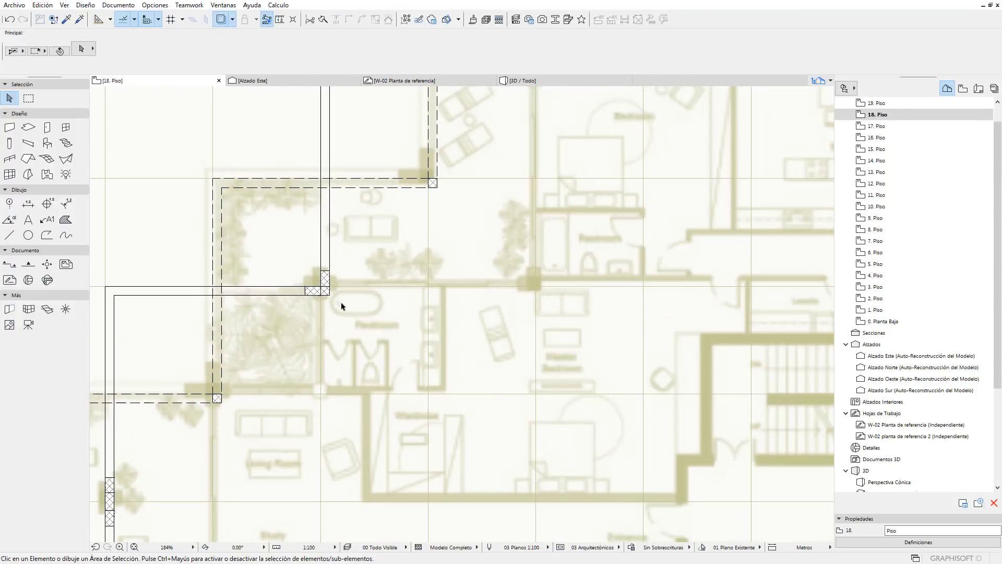
pyautogui.moveTo(347, 313); pyautogui.dragTo(314, 290, button='middle')
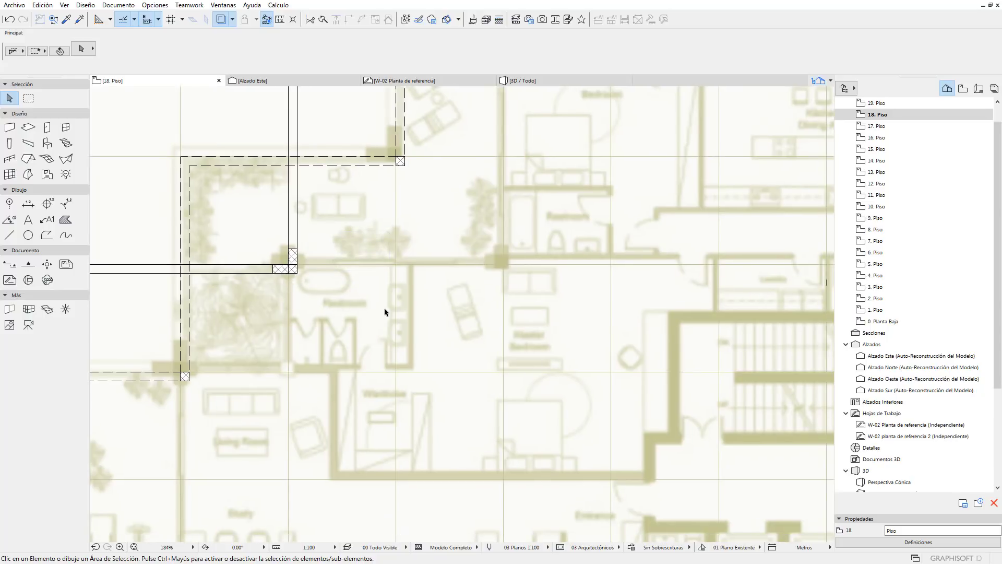
# Check the central core and east apartments against the reference, then return to 3D / Todo
pyautogui.scroll(-2, 385, 312)
pyautogui.scroll(-2, 474, 374)
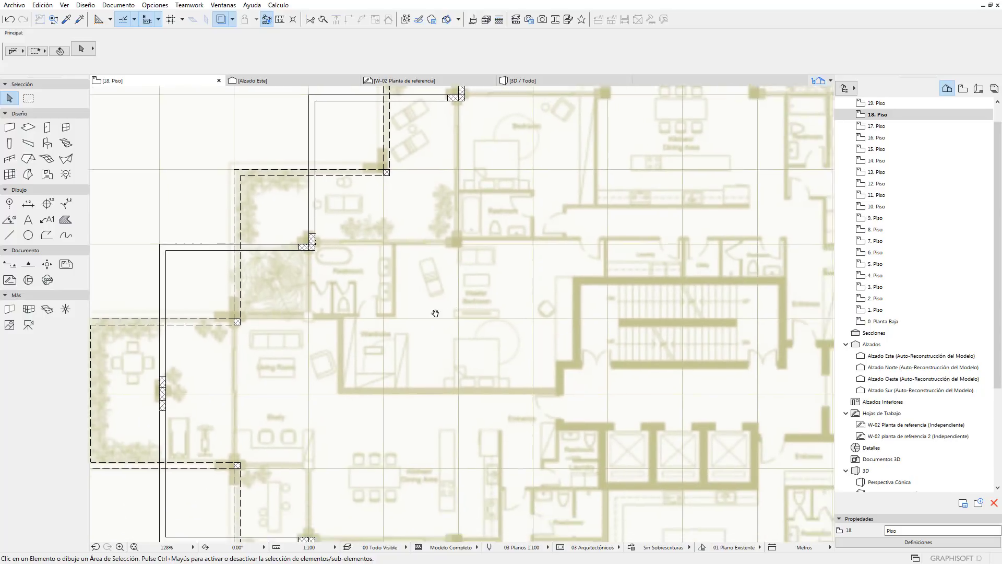
pyautogui.moveTo(474, 374); pyautogui.dragTo(448, 322, button='middle')
pyautogui.moveTo(506, 345); pyautogui.dragTo(261, 317, button='middle')
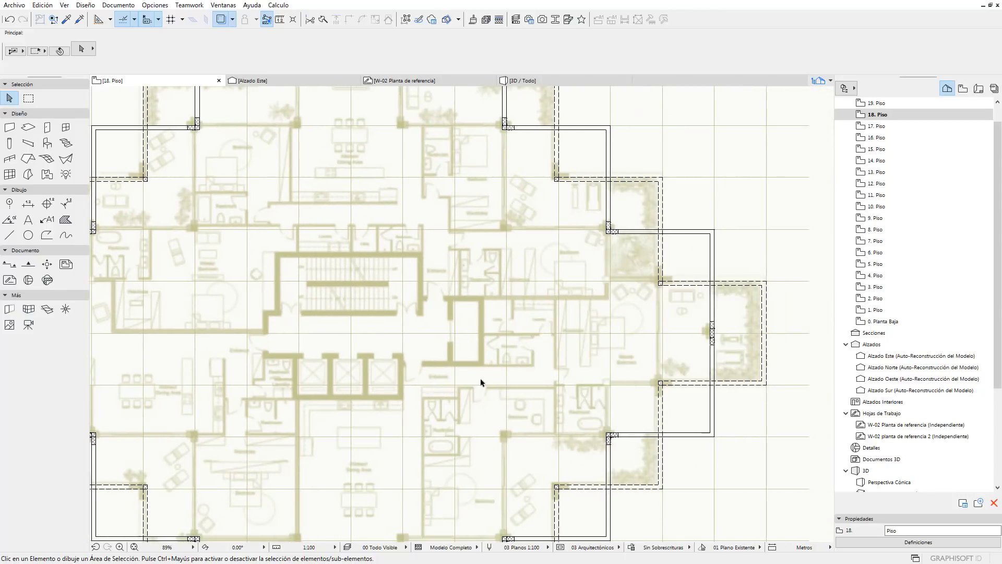
pyautogui.moveTo(480, 382); pyautogui.dragTo(506, 323, button='middle')
pyautogui.moveTo(570, 308); pyautogui.dragTo(552, 371, button='middle')
pyautogui.scroll(2, 604, 339)
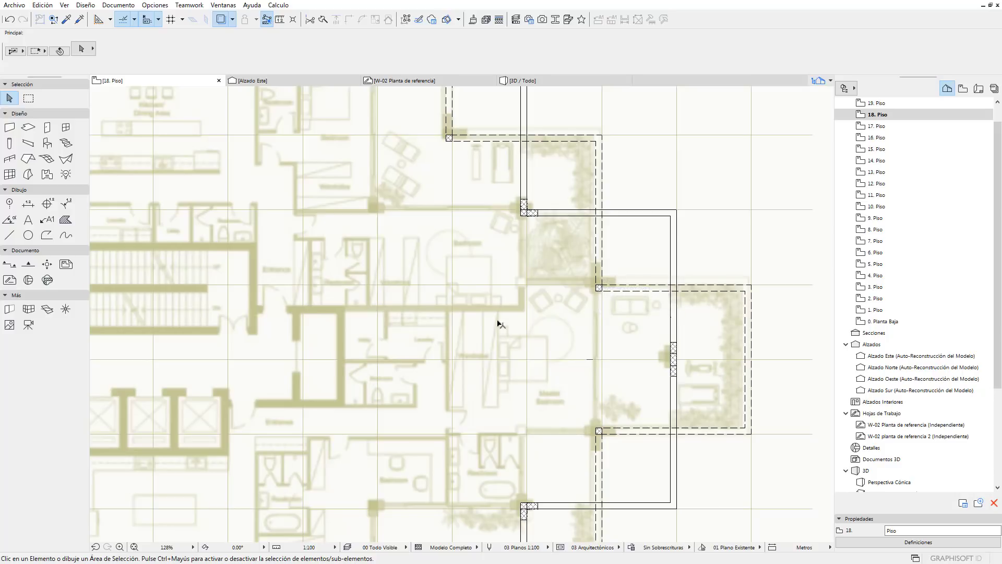
pyautogui.scroll(-2, 532, 271)
pyautogui.scroll(-2, 548, 253)
pyautogui.scroll(-1, 496, 375)
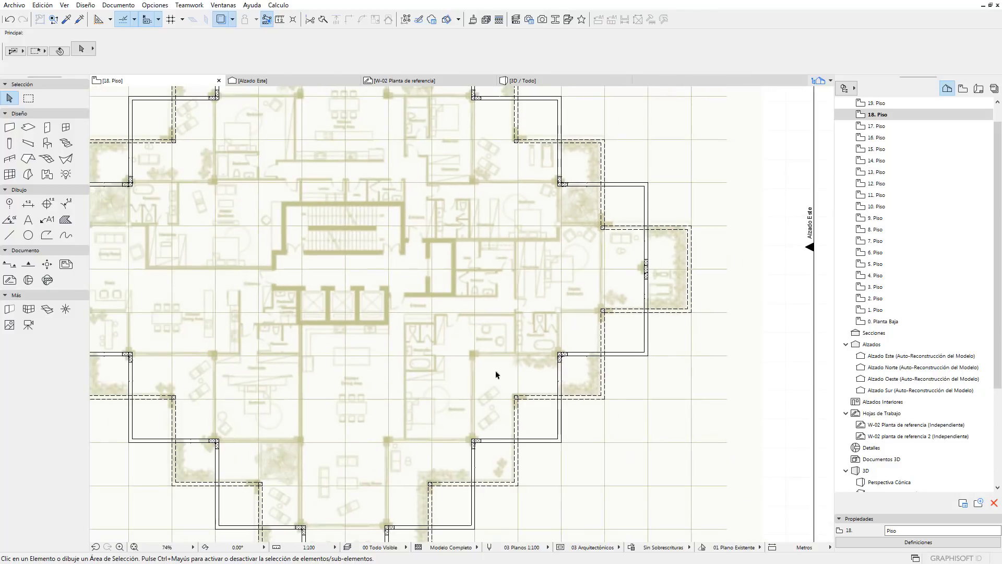
pyautogui.scroll(-1, 512, 345)
pyautogui.scroll(-1, 524, 309)
pyautogui.scroll(-2, 525, 309)
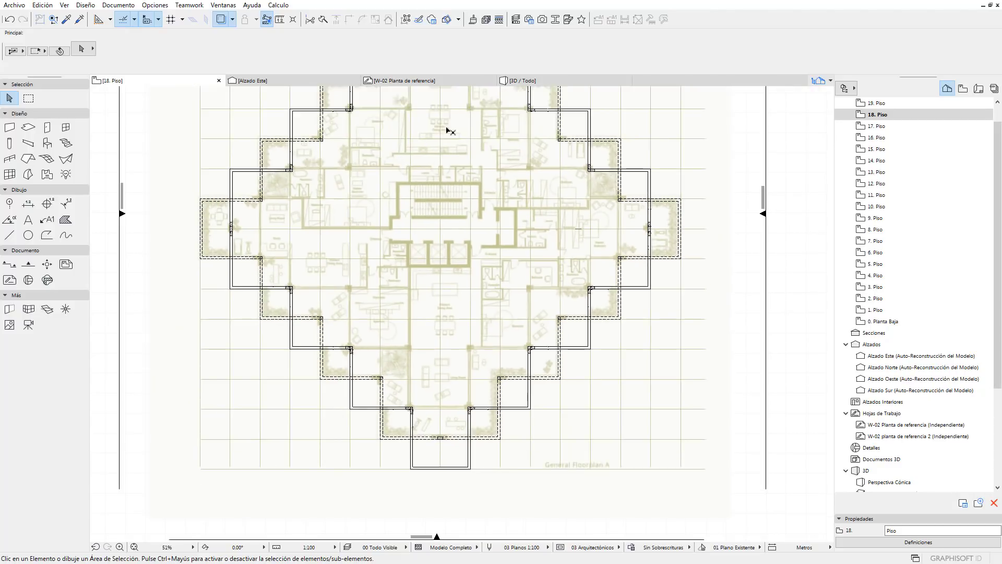
pyautogui.click(515, 83)
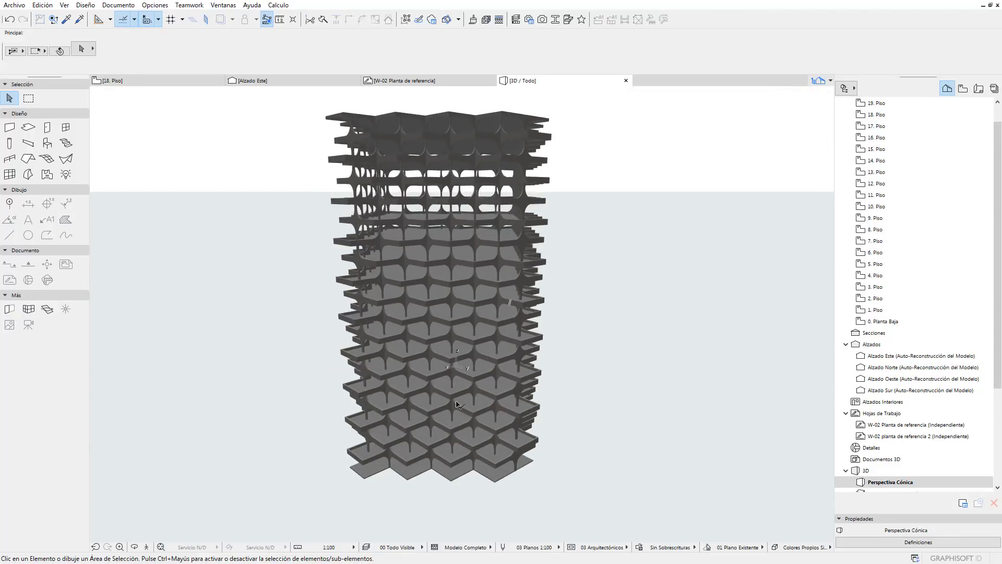
pyautogui.moveTo(337, 444)
pyautogui.keyDown('shift'); pyautogui.mouseDown(button='middle')
pyautogui.moveTo(653, 414)
pyautogui.moveTo(382, 431)
pyautogui.moveTo(444, 448)
pyautogui.mouseUp(button='middle'); pyautogui.keyUp('shift')
pyautogui.scroll(2, 383, 430)
pyautogui.scroll(1, 459, 376)
pyautogui.scroll(3, 438, 393)
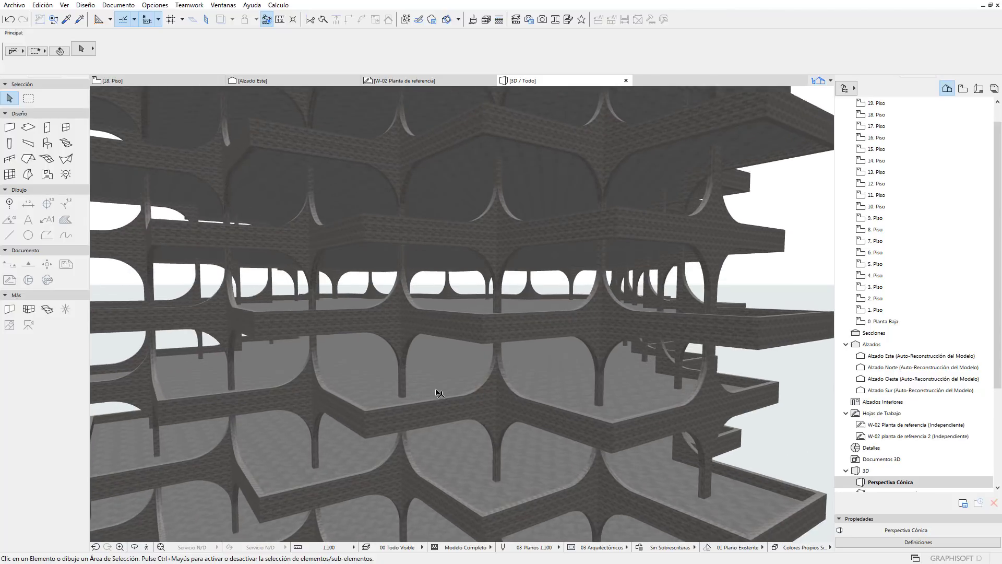
pyautogui.click(366, 412)
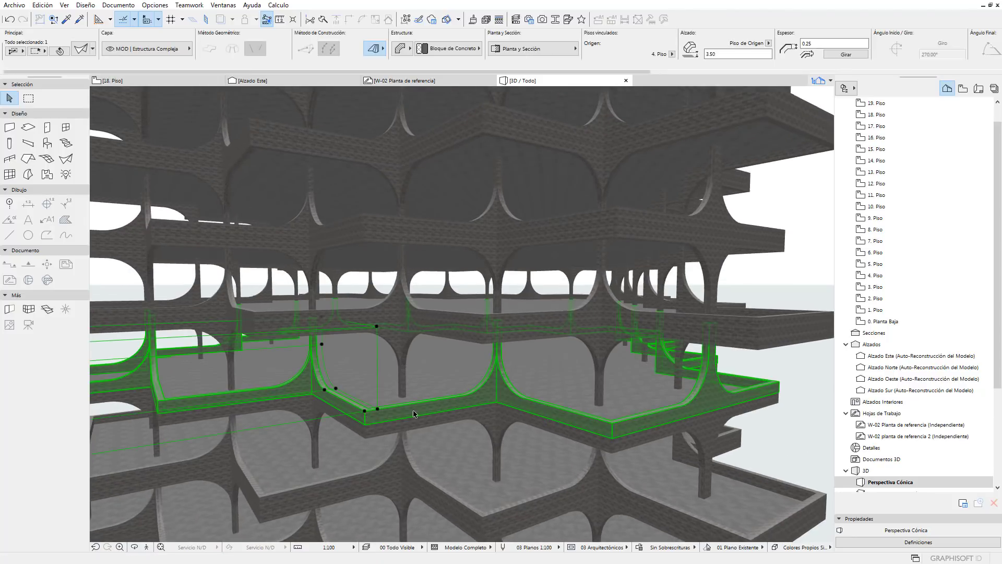
pyautogui.scroll(-3, 413, 414)
pyautogui.keyDown('shift'); pyautogui.moveTo(427, 412); pyautogui.dragTo(465, 404, button='middle'); pyautogui.keyUp('shift')
pyautogui.scroll(3, 573, 397)
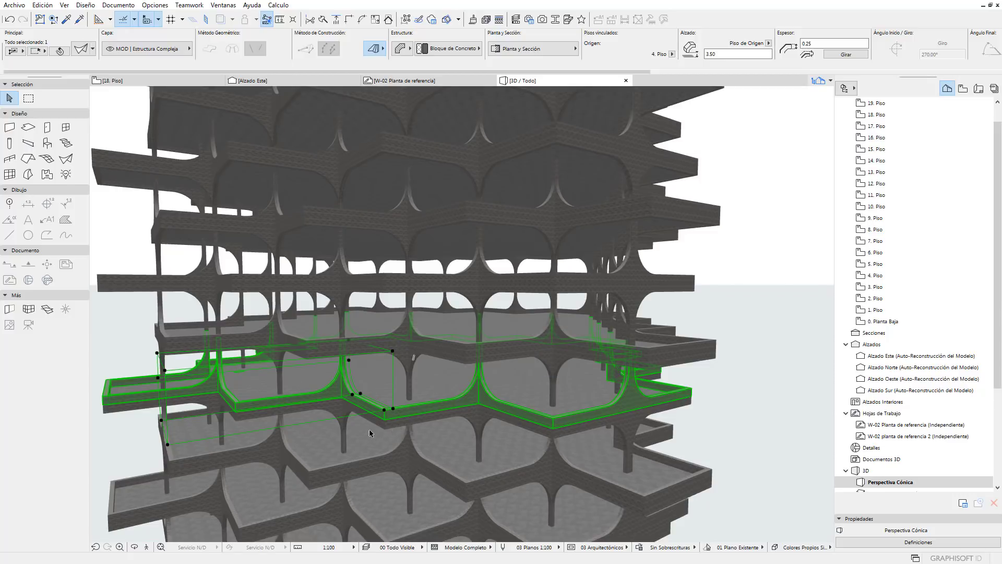
pyautogui.scroll(-3, 450, 430)
pyautogui.moveTo(474, 421)
pyautogui.keyDown('shift'); pyautogui.mouseDown(button='middle')
pyautogui.moveTo(472, 412)
pyautogui.moveTo(461, 438)
pyautogui.mouseUp(button='middle'); pyautogui.keyUp('shift')
pyautogui.scroll(3, 485, 444)
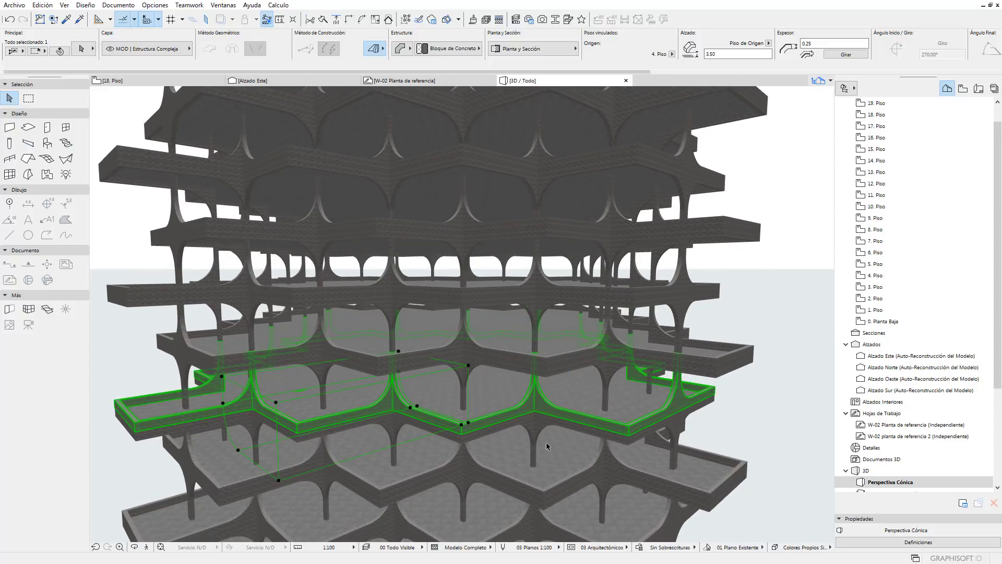
pyautogui.keyDown('shift'); pyautogui.moveTo(546, 442); pyautogui.dragTo(538, 421, button='middle'); pyautogui.keyUp('shift')
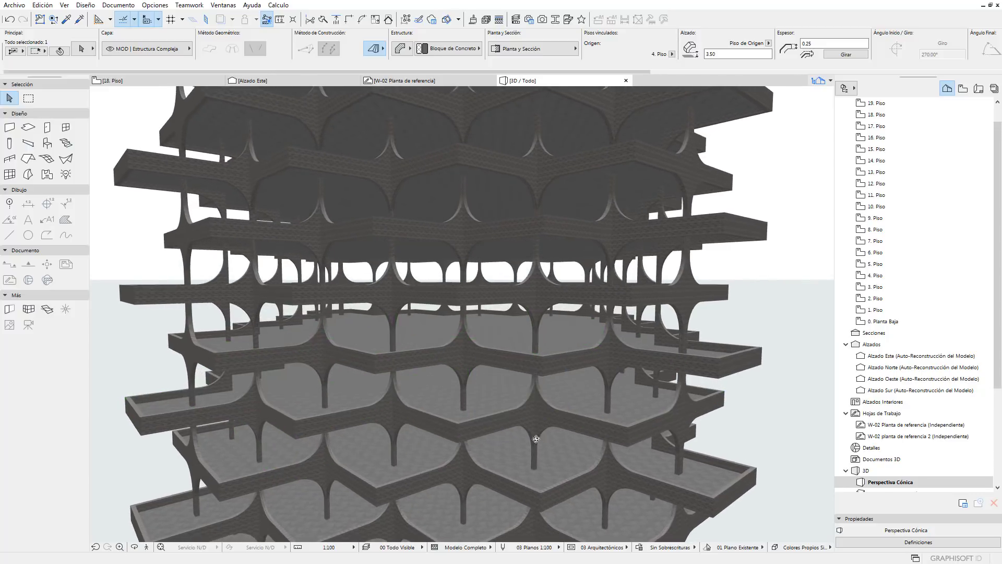
pyautogui.click(515, 416)
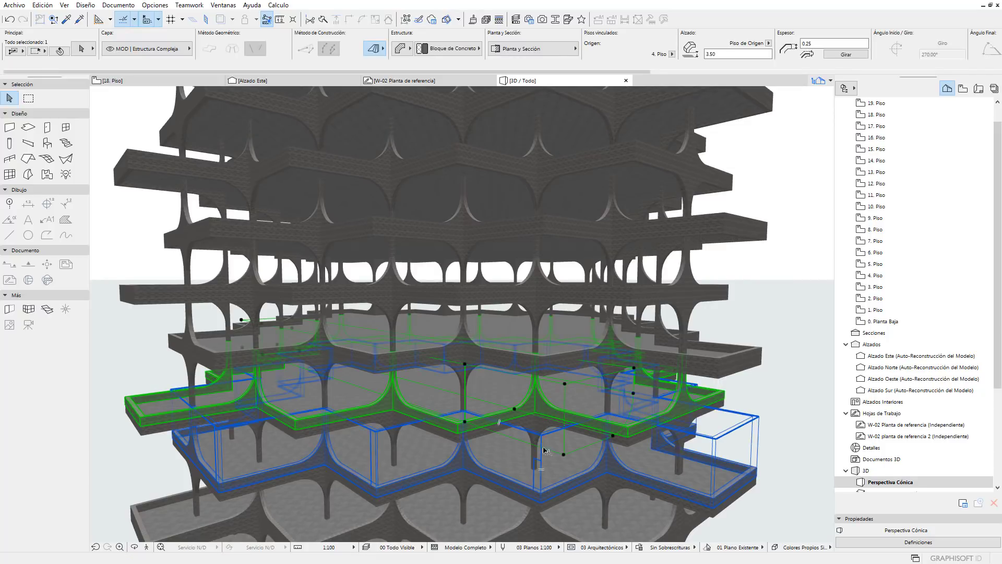
pyautogui.scroll(-3, 525, 418)
pyautogui.scroll(-3, 517, 401)
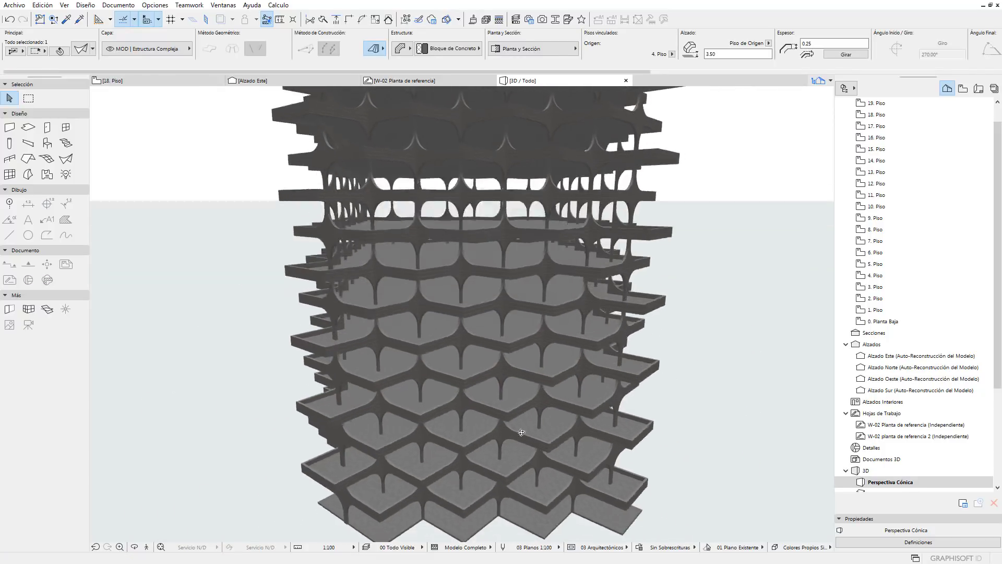
pyautogui.keyDown('shift'); pyautogui.moveTo(516, 401); pyautogui.dragTo(613, 403, button='middle'); pyautogui.keyUp('shift')
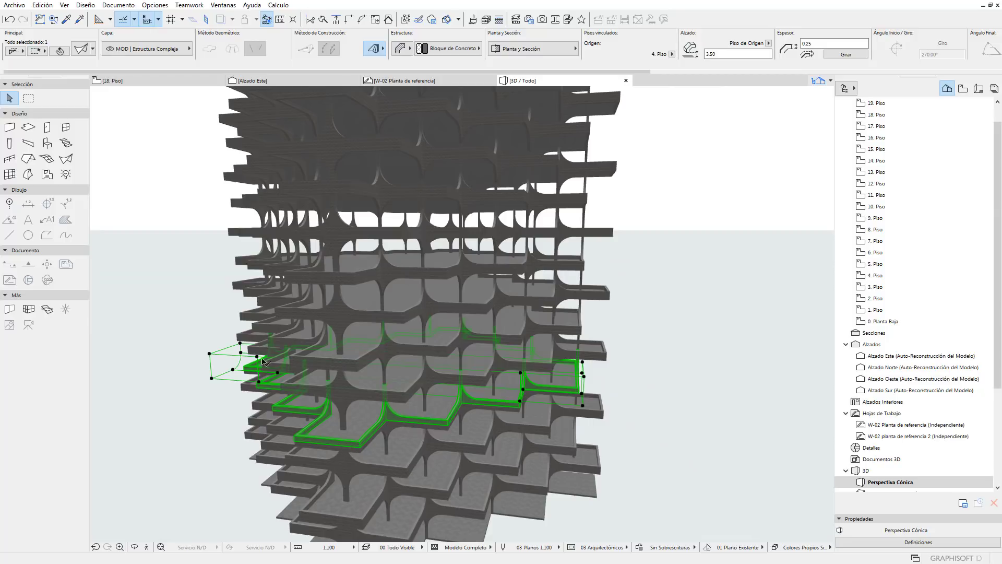
pyautogui.keyDown('shift'); pyautogui.moveTo(264, 361); pyautogui.dragTo(563, 431, button='middle'); pyautogui.keyUp('shift')
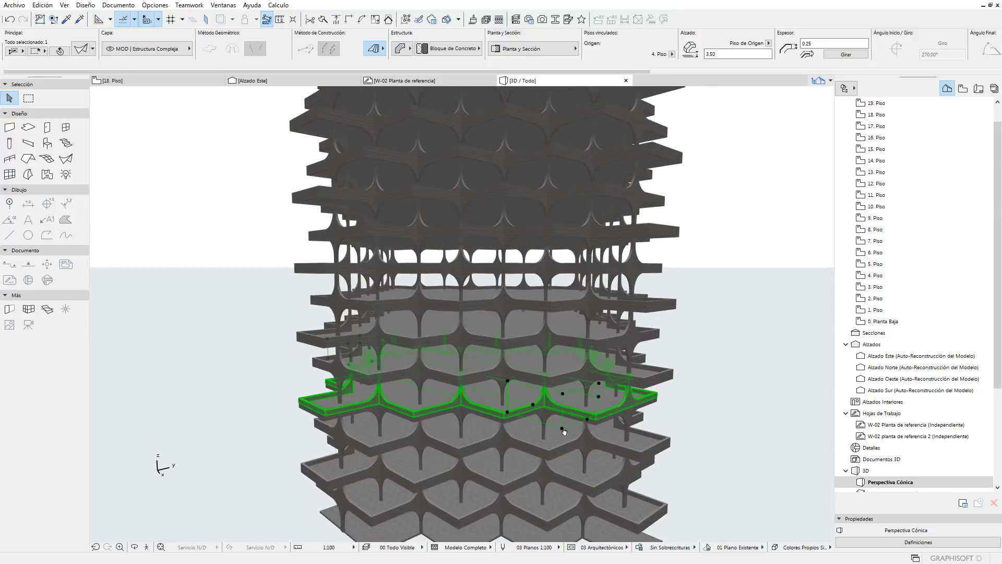
pyautogui.scroll(2, 564, 432)
pyautogui.scroll(3, 553, 423)
pyautogui.scroll(3, 543, 412)
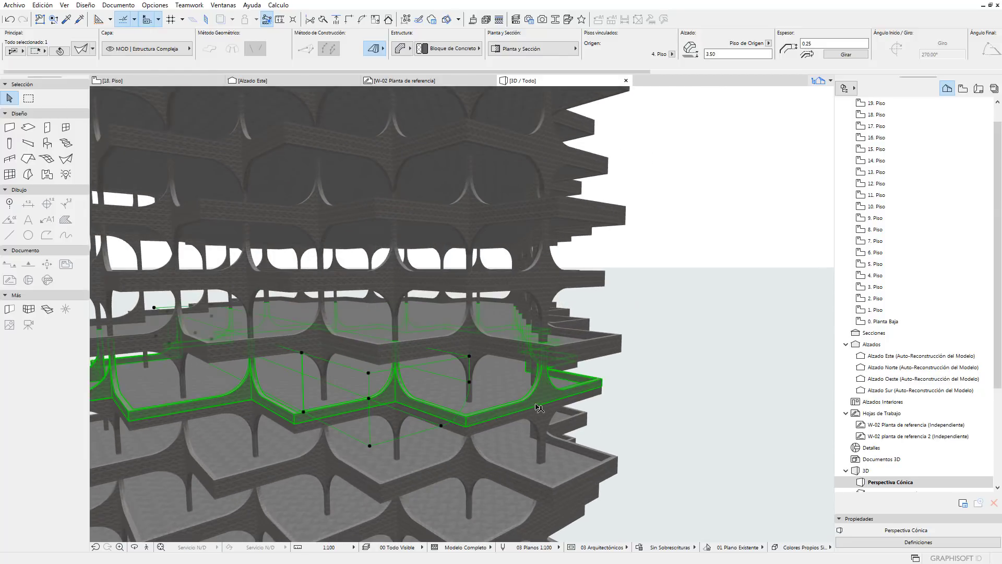
pyautogui.press('Escape')
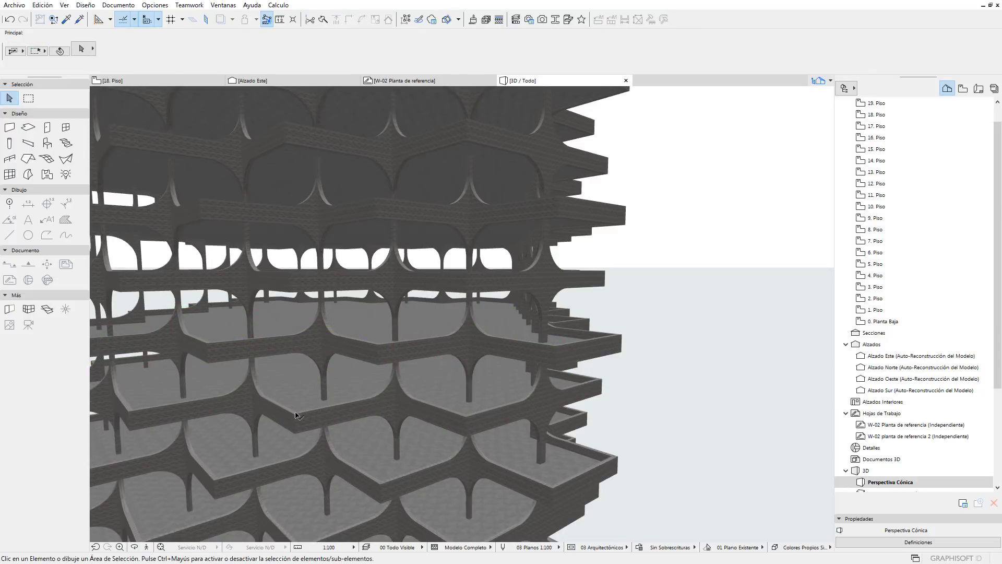
pyautogui.click(296, 415)
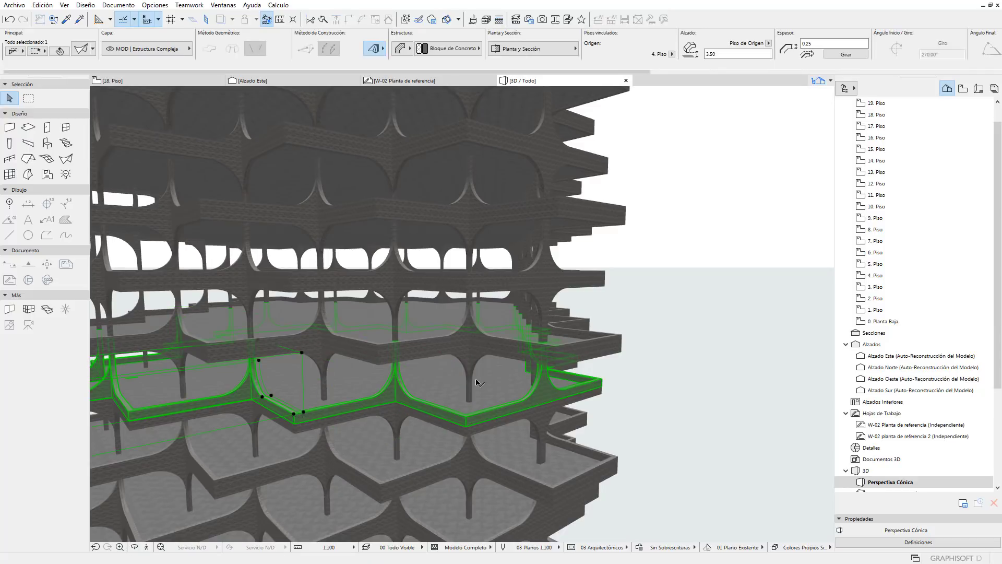
pyautogui.moveTo(477, 383)
pyautogui.keyDown('shift'); pyautogui.mouseDown(button='middle')
pyautogui.moveTo(521, 388)
pyautogui.moveTo(454, 422)
pyautogui.mouseUp(button='middle'); pyautogui.keyUp('shift')
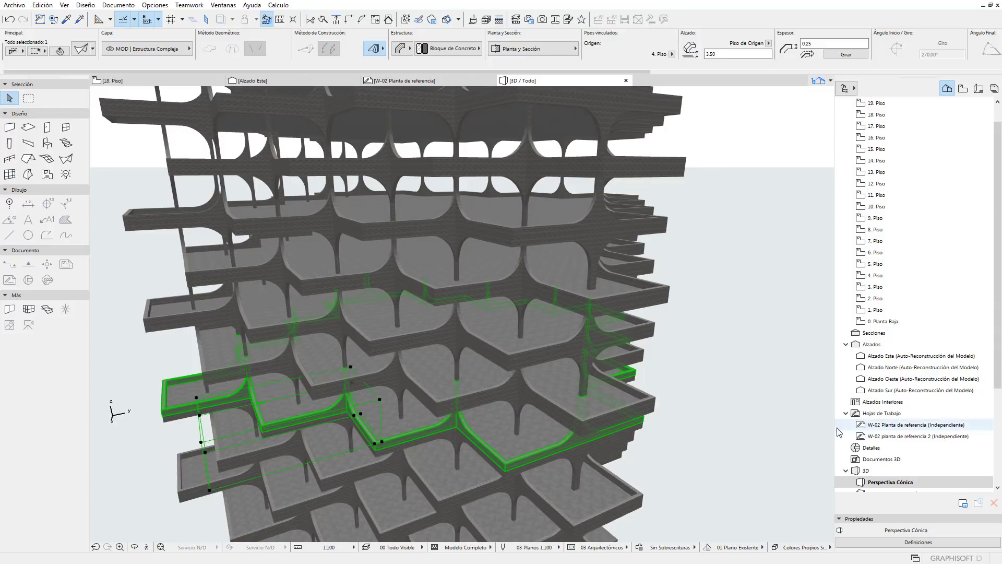
pyautogui.press('Escape')
pyautogui.scroll(2, 531, 434)
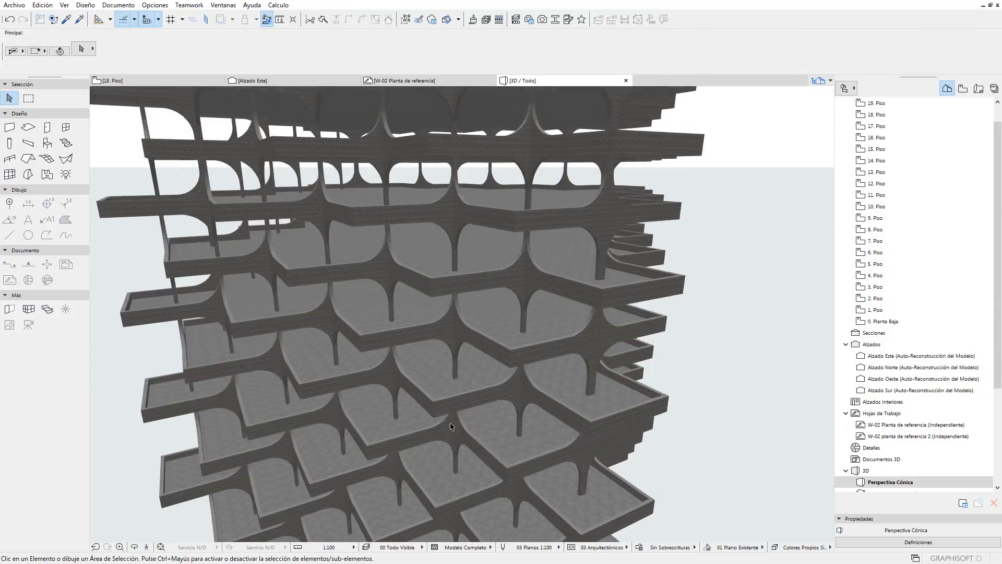
pyautogui.scroll(2, 496, 428)
pyautogui.scroll(2, 381, 421)
pyautogui.scroll(2, 379, 387)
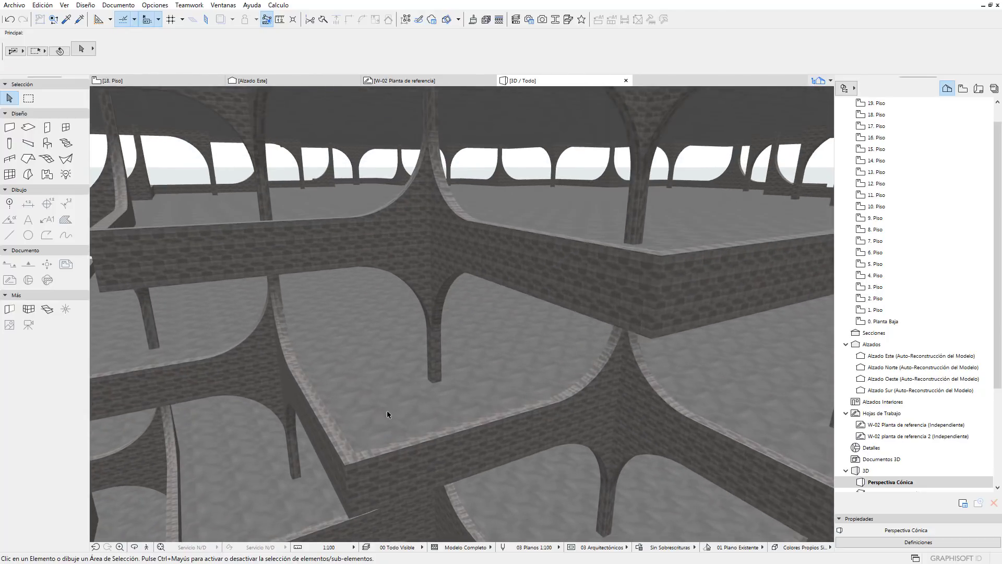
pyautogui.moveTo(395, 409)
pyautogui.keyDown('shift'); pyautogui.mouseDown(button='middle')
pyautogui.moveTo(577, 396)
pyautogui.moveTo(655, 369)
pyautogui.mouseUp(button='middle'); pyautogui.keyUp('shift')
# Reopen Dezeen's 'Penda unveils designs for Tel Aviv tower wrapped in modular arcades' from Google results
pyautogui.keyDown('shift'); pyautogui.moveTo(707, 383); pyautogui.dragTo(590, 386, button='middle'); pyautogui.keyUp('shift')
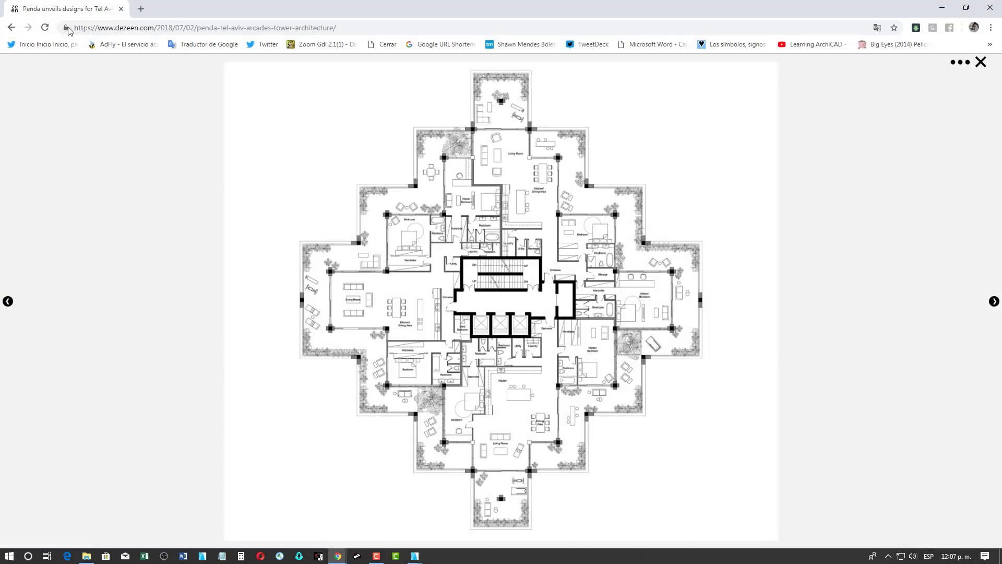
pyautogui.click(11, 28)
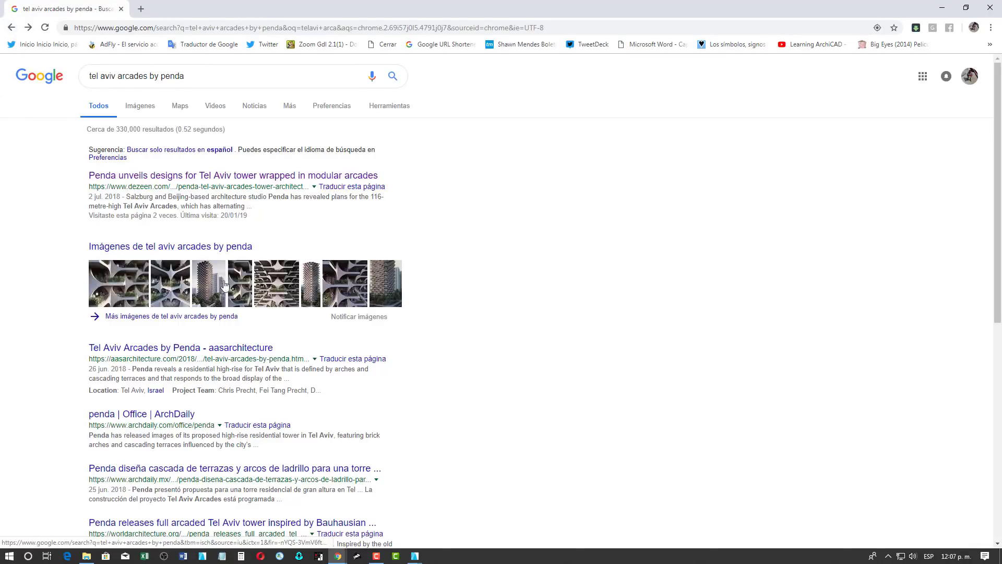
pyautogui.click(170, 178)
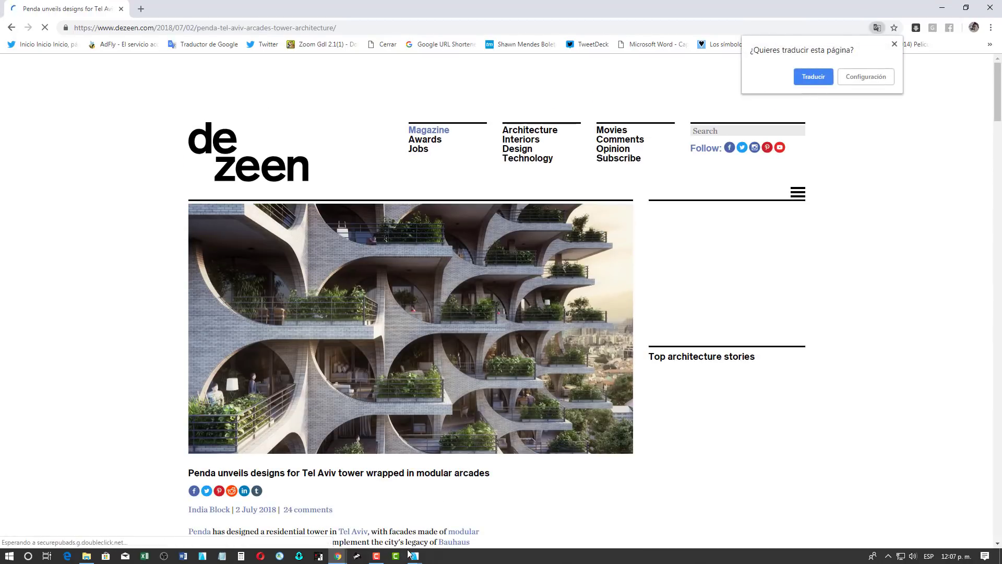
# Level the tower view and switch the 3D style to Modelo Blanco
pyautogui.scroll(-2, 425, 485)
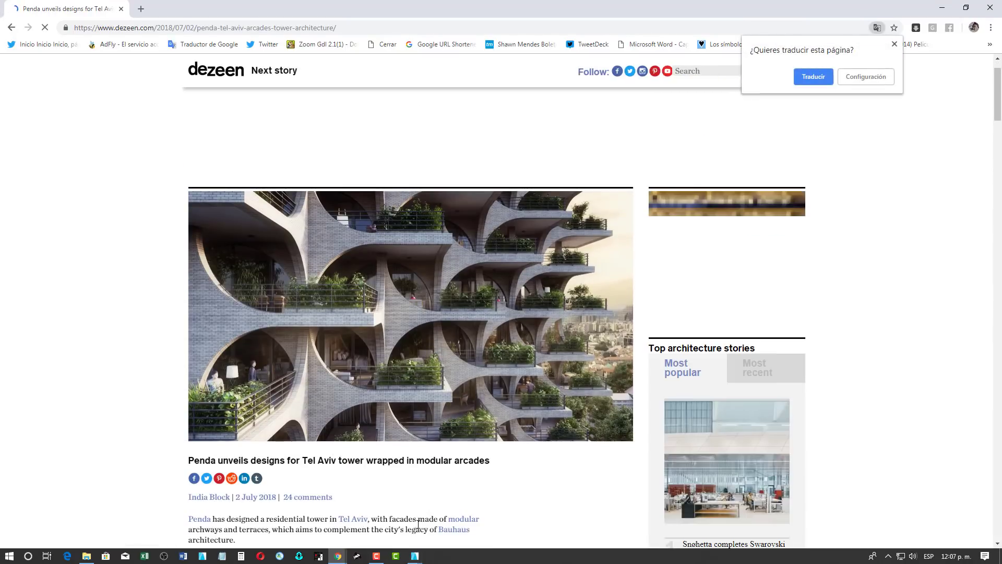
pyautogui.moveTo(414, 556)
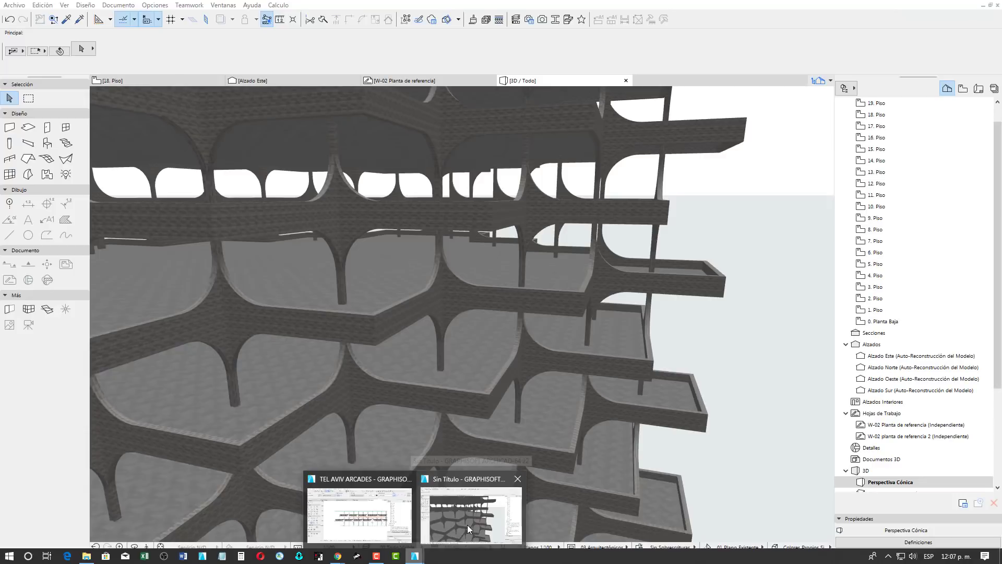
pyautogui.click(467, 524)
pyautogui.moveTo(419, 447)
pyautogui.keyDown('shift'); pyautogui.mouseDown(button='middle')
pyautogui.moveTo(504, 421)
pyautogui.moveTo(468, 428)
pyautogui.mouseUp(button='middle'); pyautogui.keyUp('shift')
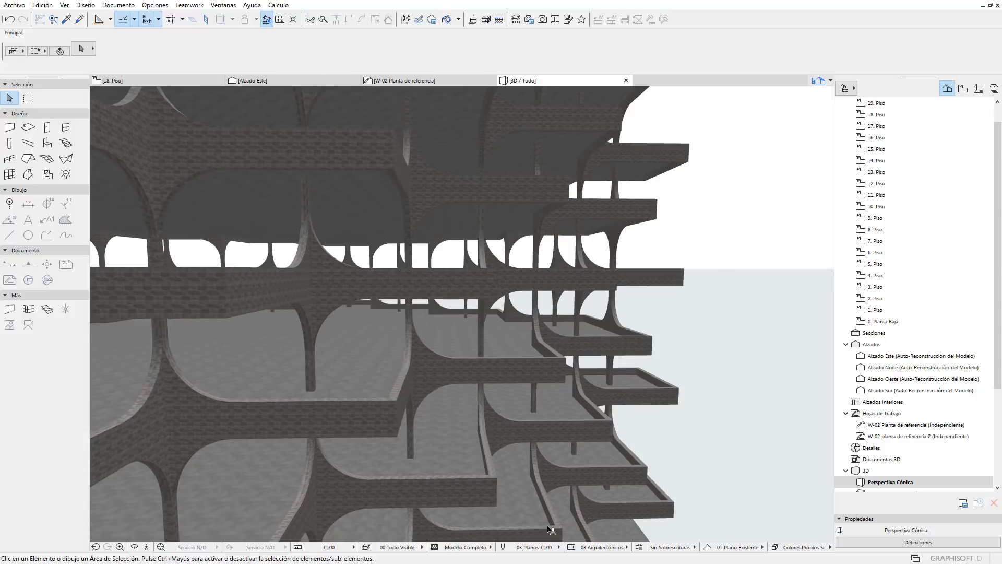
pyautogui.click(825, 547)
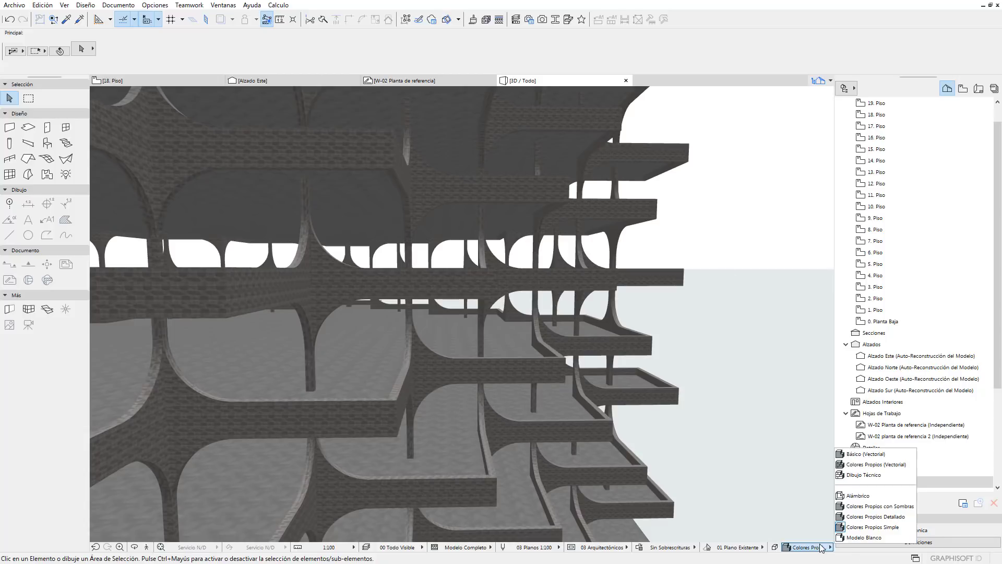
pyautogui.click(861, 538)
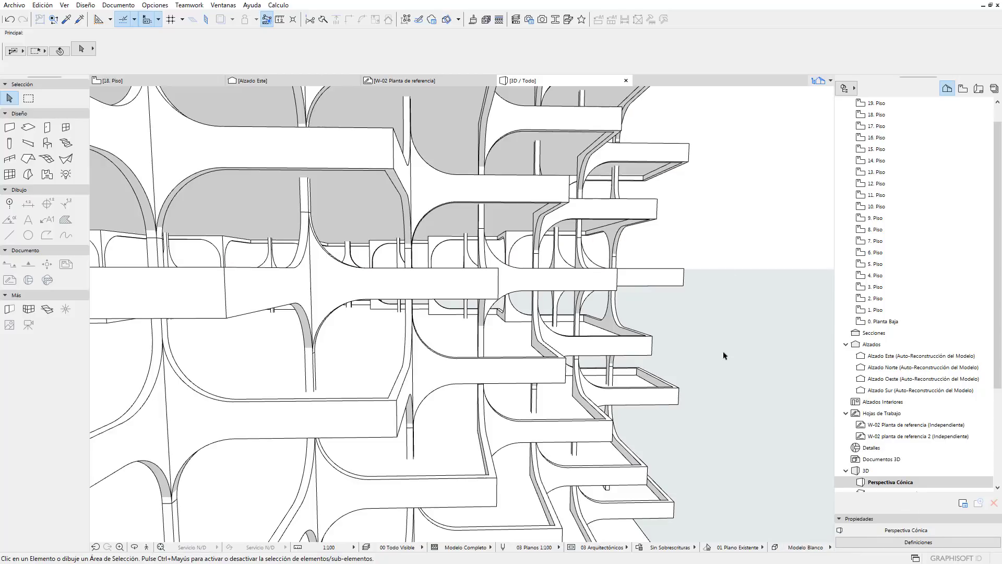
pyautogui.moveTo(708, 404)
pyautogui.keyDown('shift'); pyautogui.mouseDown(button='middle')
pyautogui.moveTo(722, 399)
pyautogui.moveTo(648, 418)
pyautogui.moveTo(678, 423)
pyautogui.mouseUp(button='middle'); pyautogui.keyUp('shift')
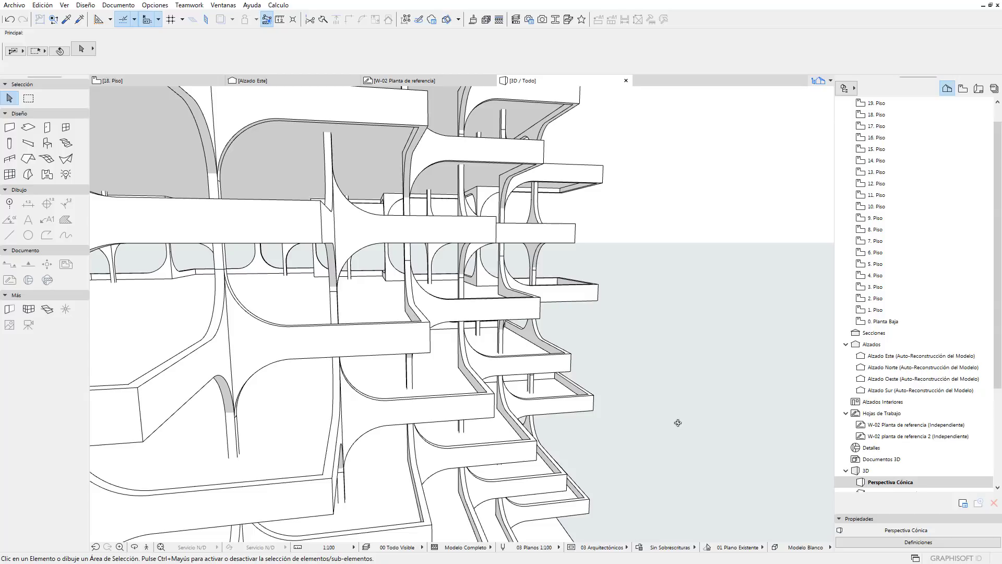
# Exit full-screen mode via Ventanas > Salir de Pantalla Completa and minimize ArchiCAD
pyautogui.click(990, 5)
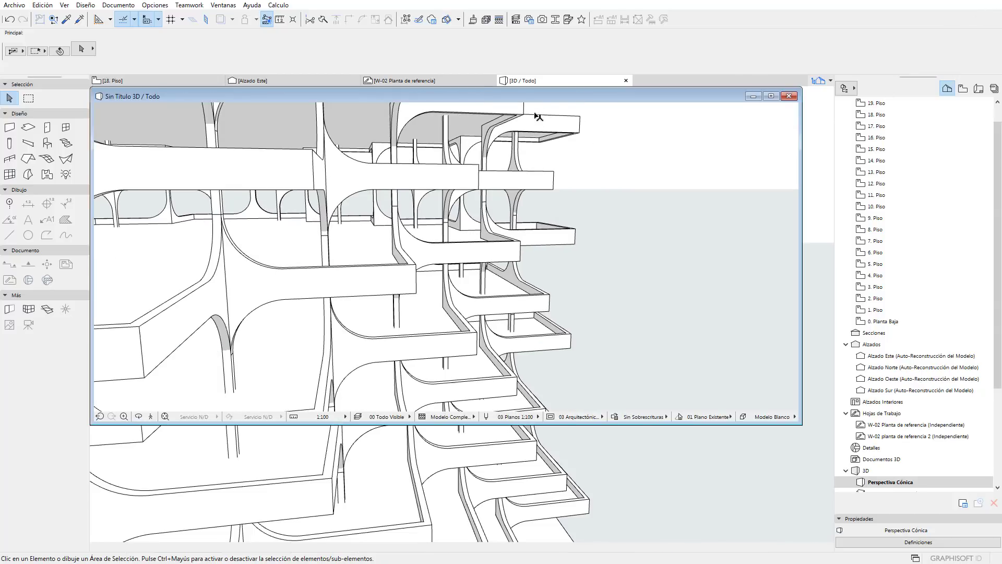
pyautogui.click(771, 96)
pyautogui.click(223, 5)
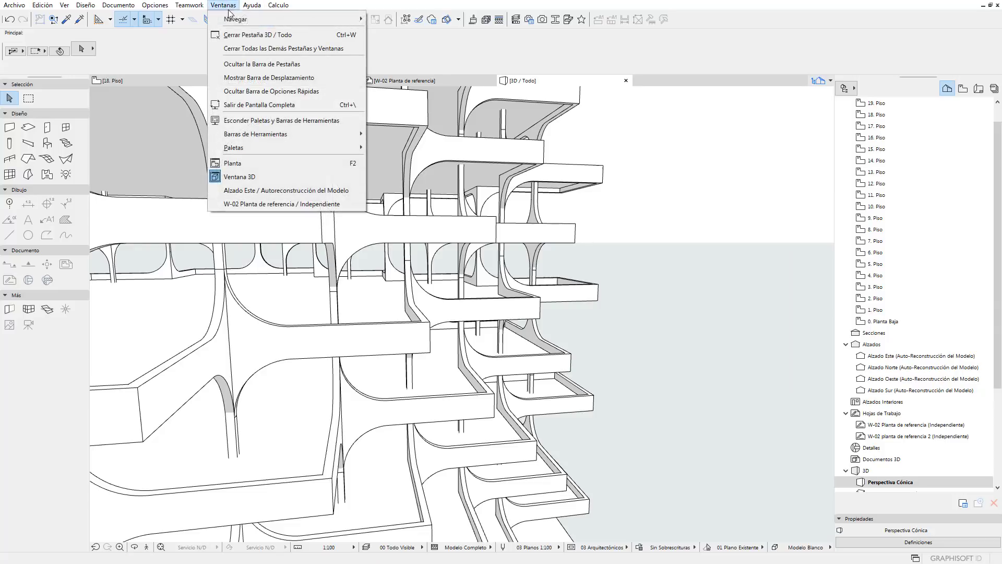
pyautogui.click(287, 104)
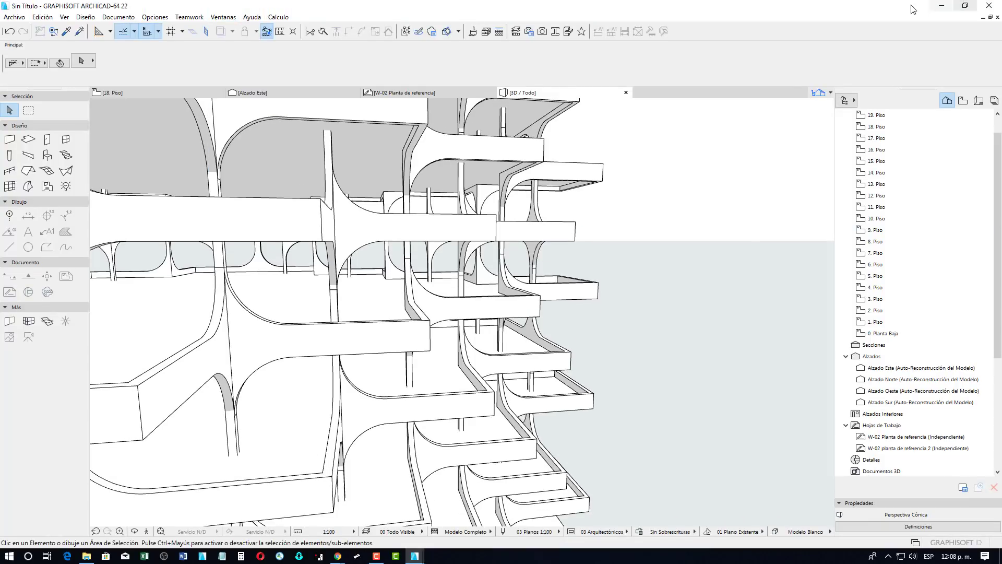
pyautogui.click(967, 8)
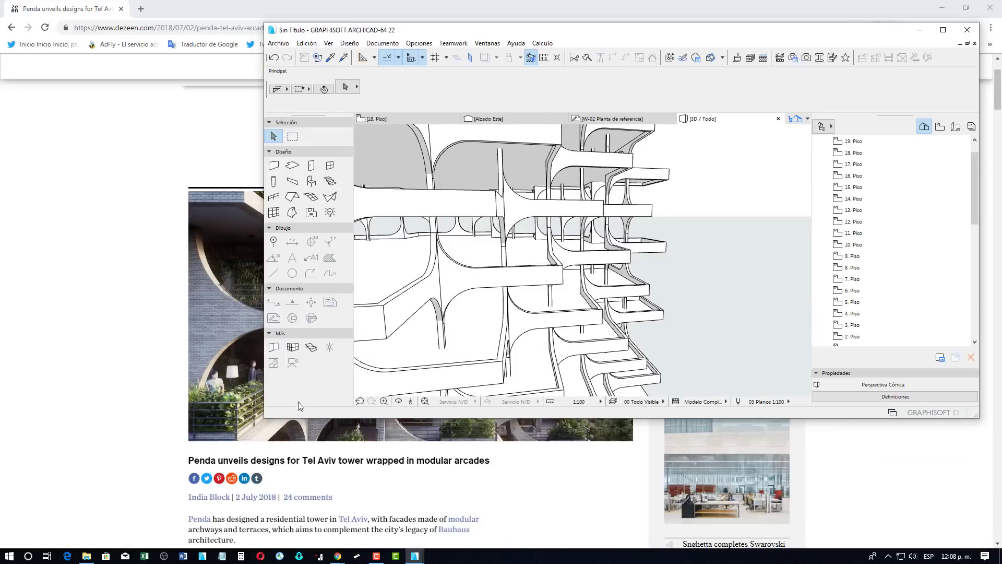
# Narrow the ArchiCAD window beside the article and hide all palettes and toolbars
pyautogui.moveTo(264, 415); pyautogui.dragTo(422, 340)
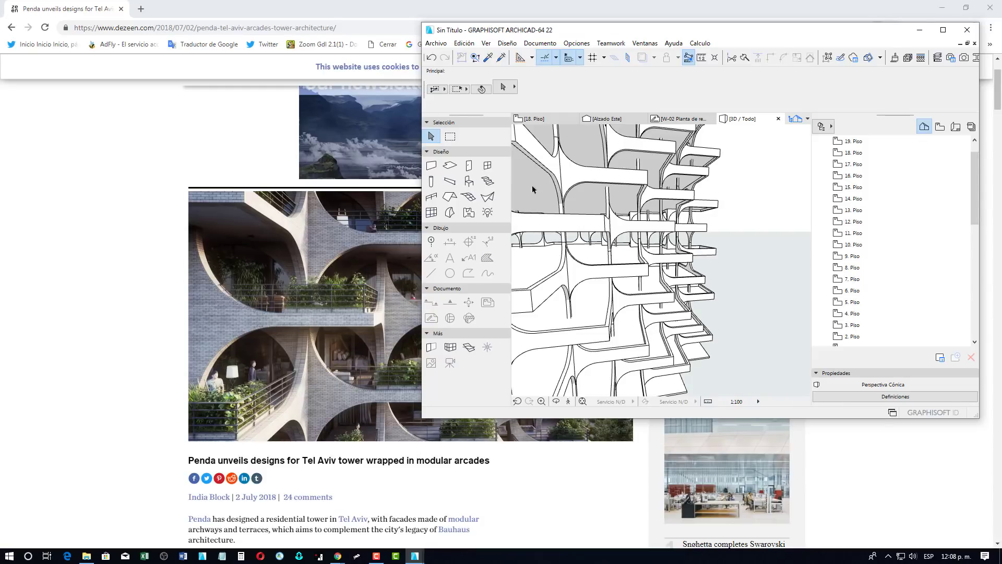
pyautogui.click(645, 43)
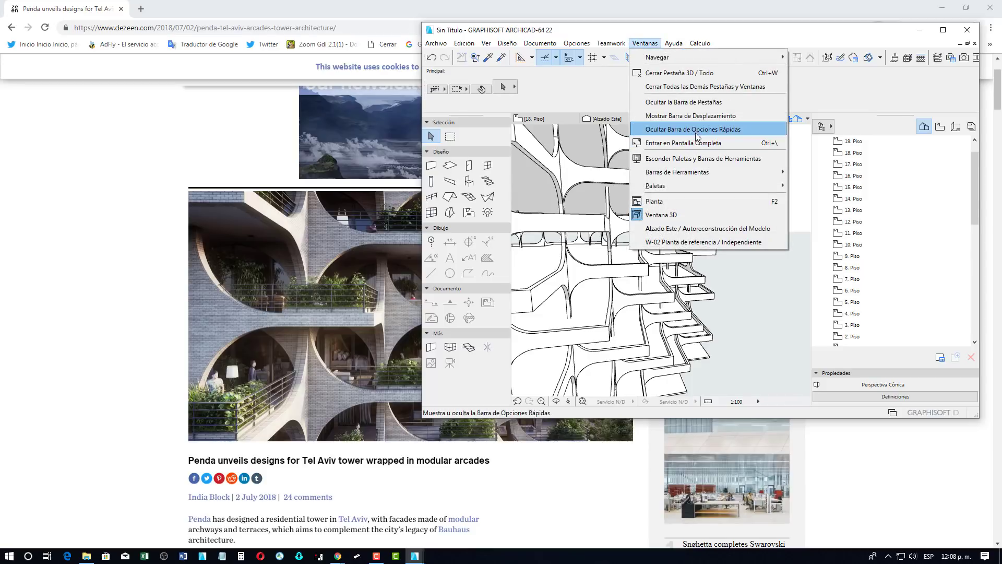
pyautogui.click(705, 159)
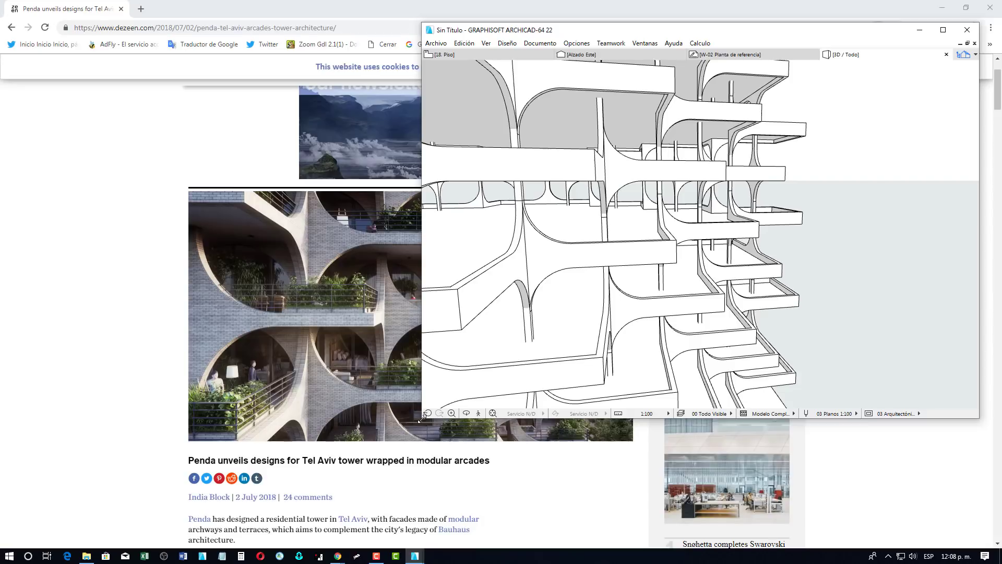
# Shrink the ArchiCAD window beside the reference and zoom in on the tower's balconies
pyautogui.moveTo(420, 416); pyautogui.dragTo(540, 319)
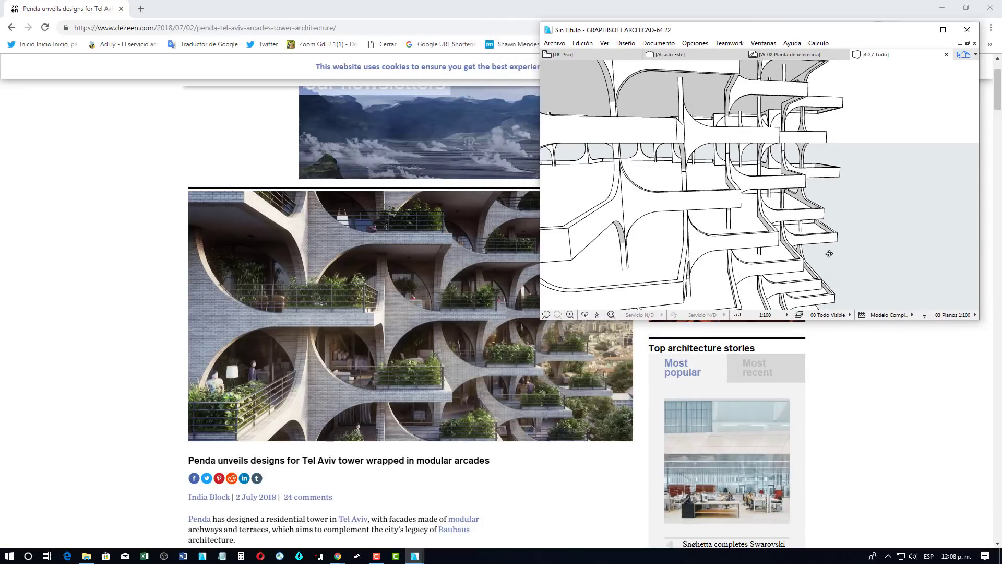
pyautogui.moveTo(829, 254); pyautogui.dragTo(782, 250, button='middle')
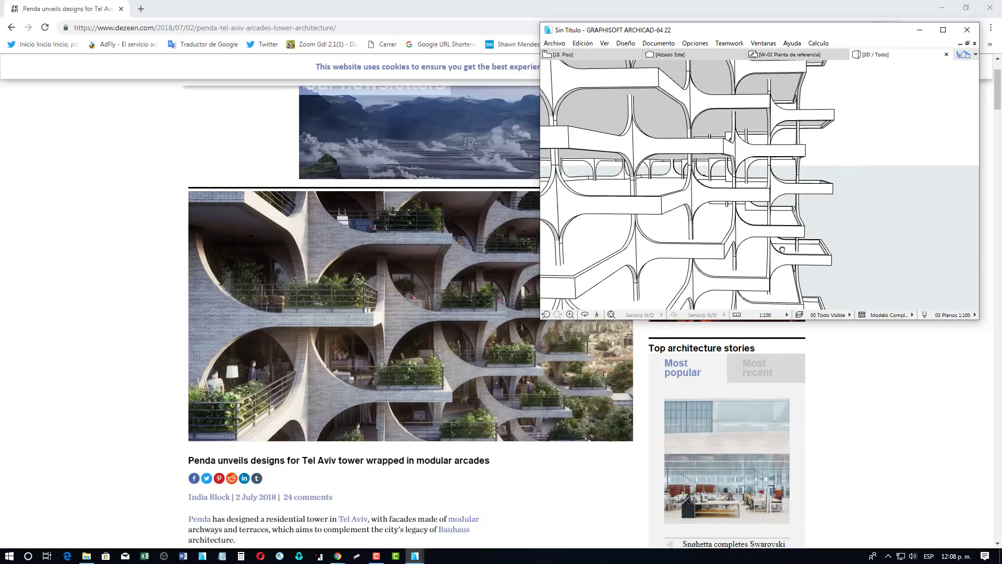
pyautogui.scroll(2, 797, 249)
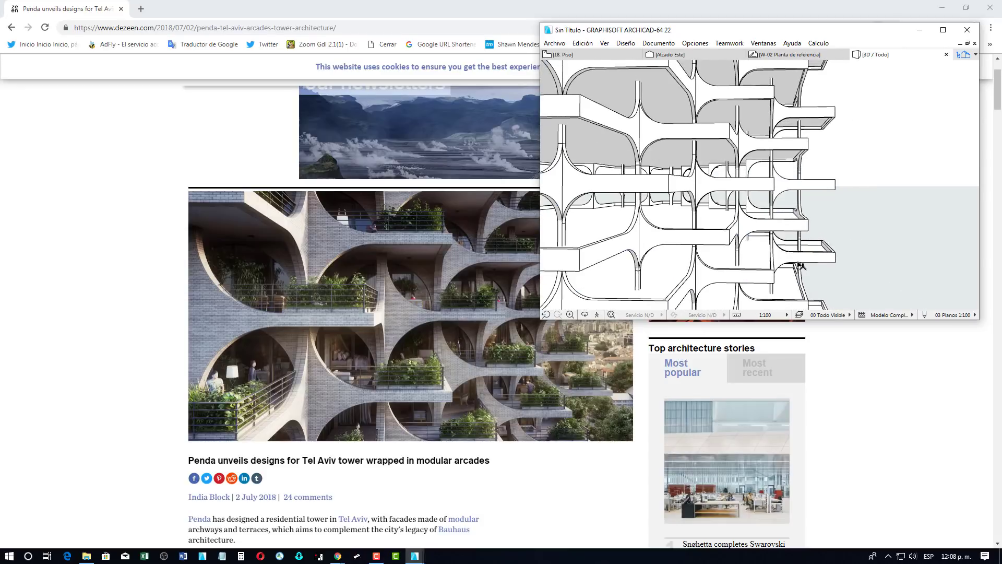
pyautogui.scroll(2, 693, 206)
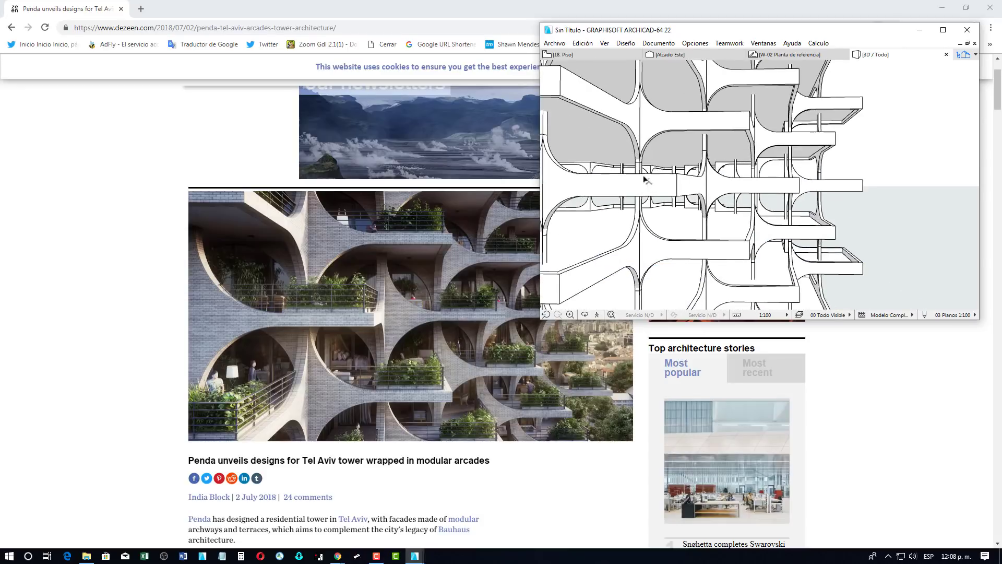
pyautogui.moveTo(676, 191); pyautogui.dragTo(722, 210, button='middle')
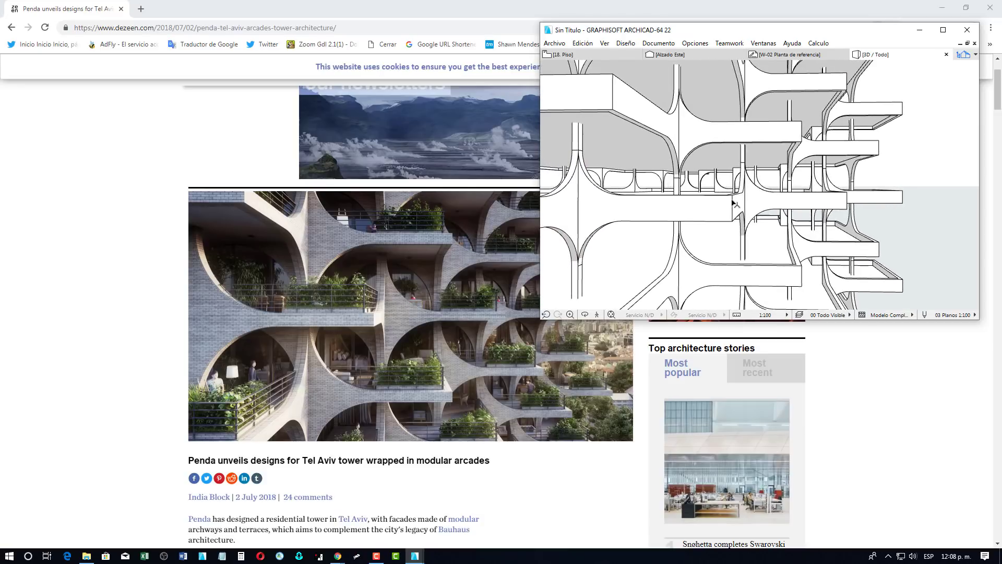
pyautogui.click(734, 202)
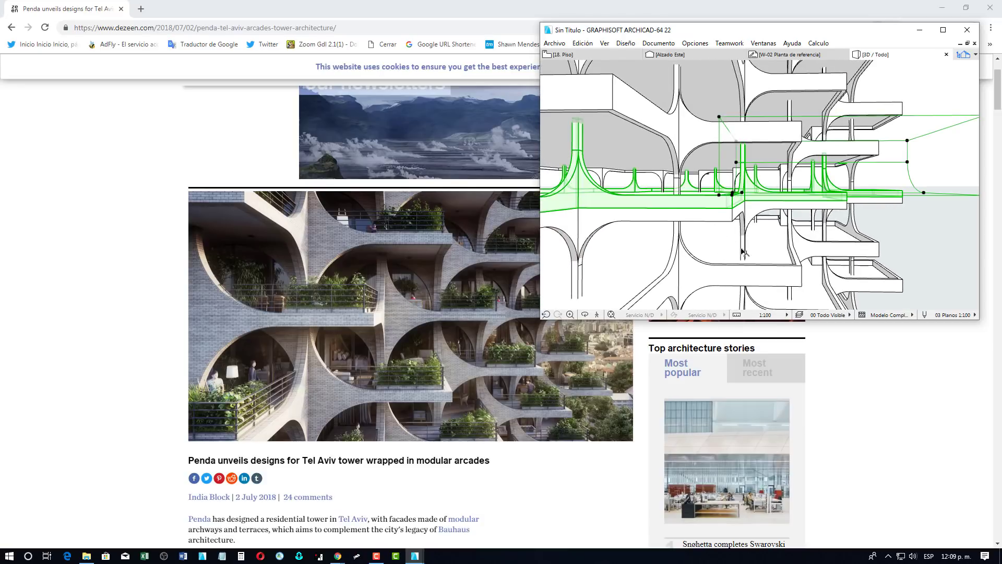
pyautogui.press('Escape')
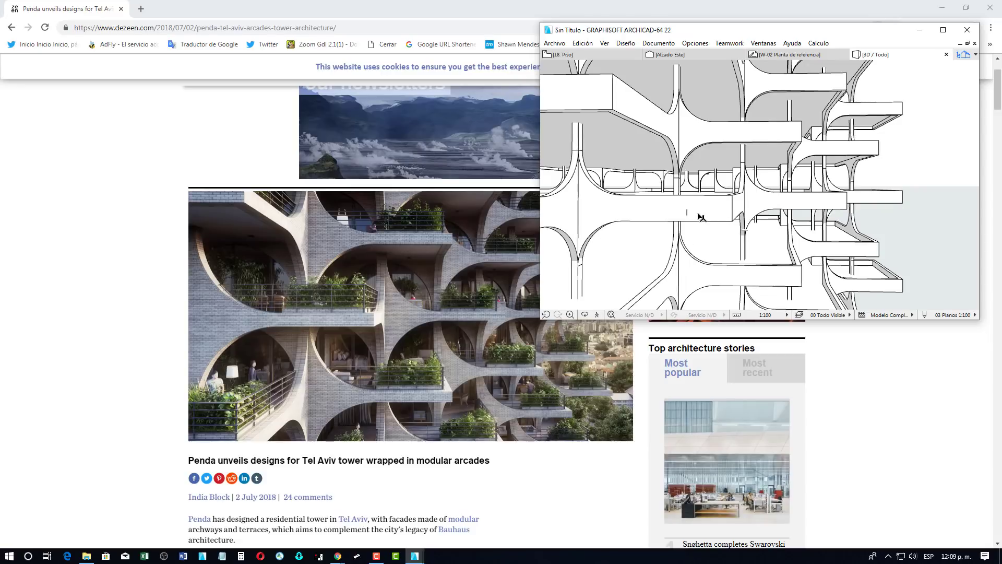
# Zoom closer and orbit to a new angle on the curved arcade facade
pyautogui.scroll(1, 700, 216)
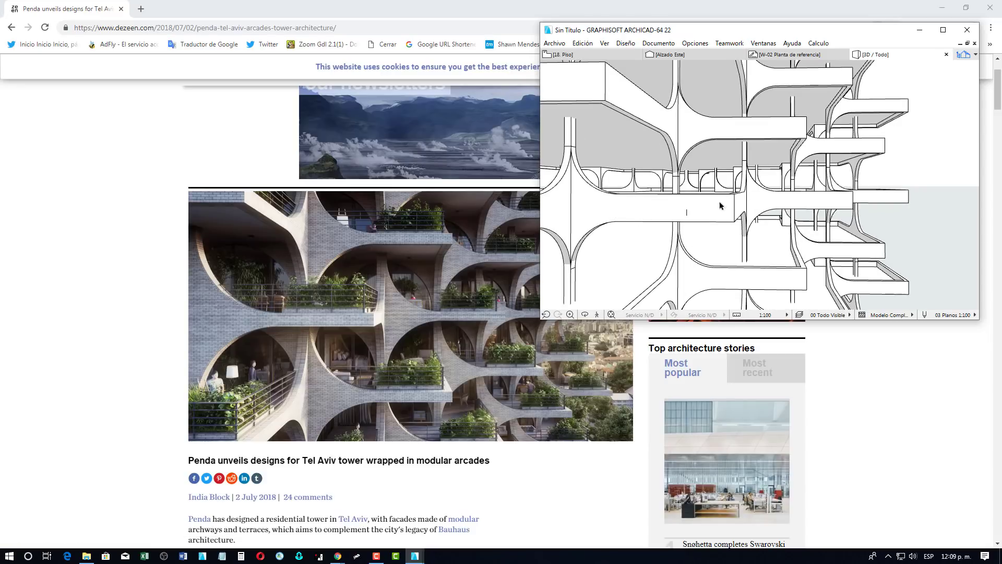
pyautogui.moveTo(627, 194); pyautogui.dragTo(640, 220, button='middle')
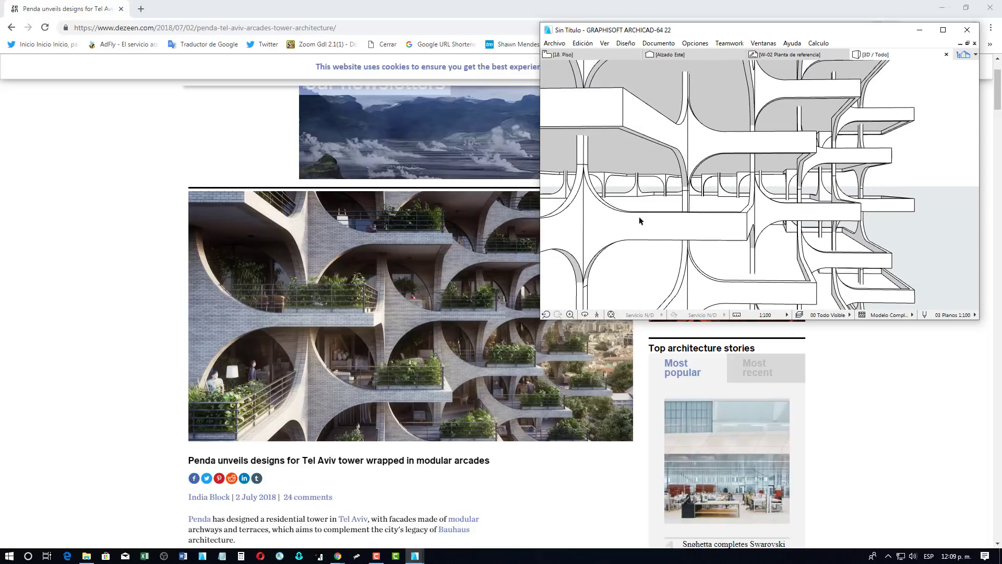
pyautogui.moveTo(758, 226)
pyautogui.keyDown('shift'); pyautogui.mouseDown(button='middle')
pyautogui.moveTo(698, 241)
pyautogui.moveTo(720, 252)
pyautogui.moveTo(734, 240)
pyautogui.moveTo(720, 248)
pyautogui.mouseUp(button='middle'); pyautogui.keyUp('shift')
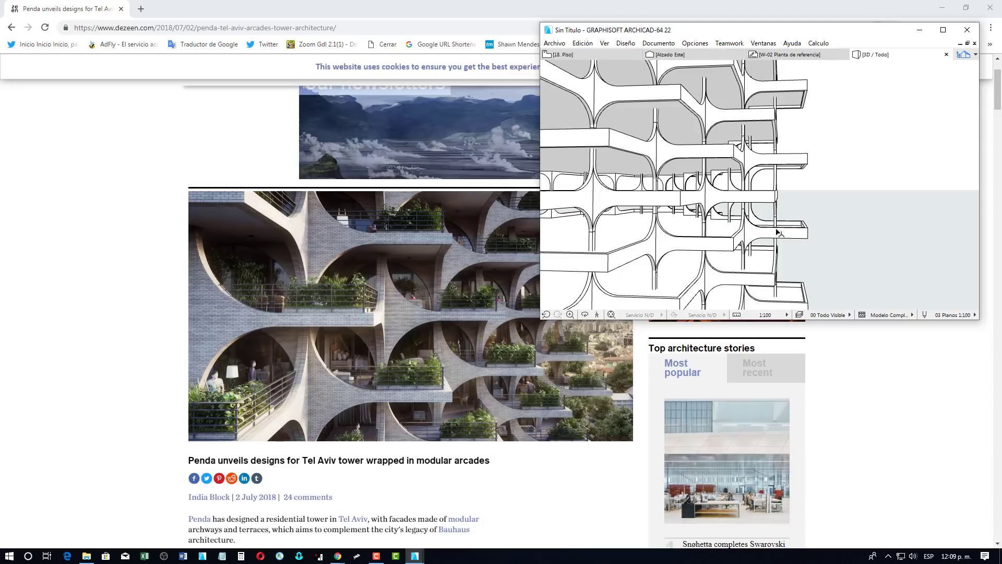
pyautogui.moveTo(817, 274)
pyautogui.keyDown('shift'); pyautogui.mouseDown(button='middle')
pyautogui.moveTo(832, 270)
pyautogui.moveTo(810, 266)
pyautogui.mouseUp(button='middle'); pyautogui.keyUp('shift')
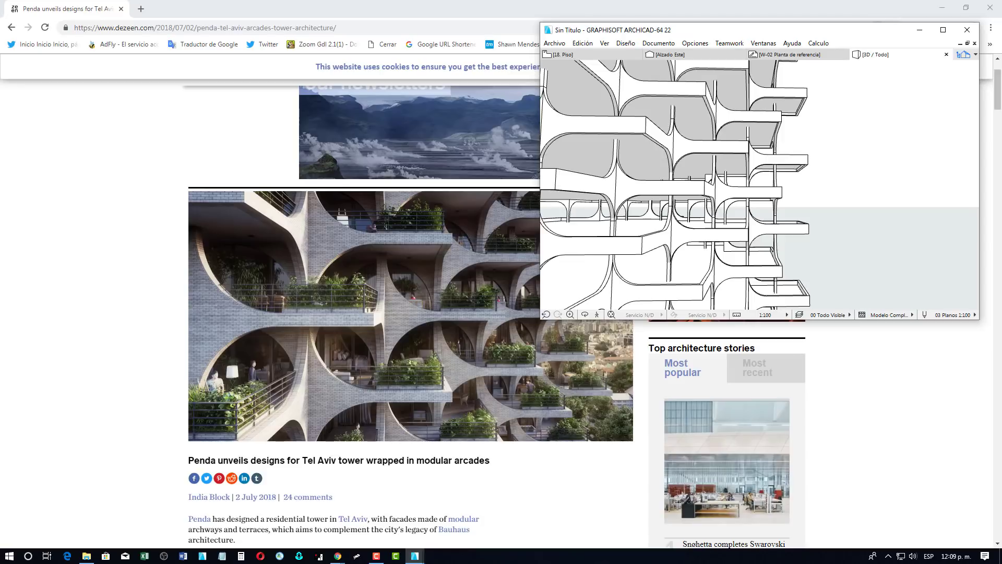
# Select all tower elements and bring back the palettes and toolbars
pyautogui.click(635, 238)
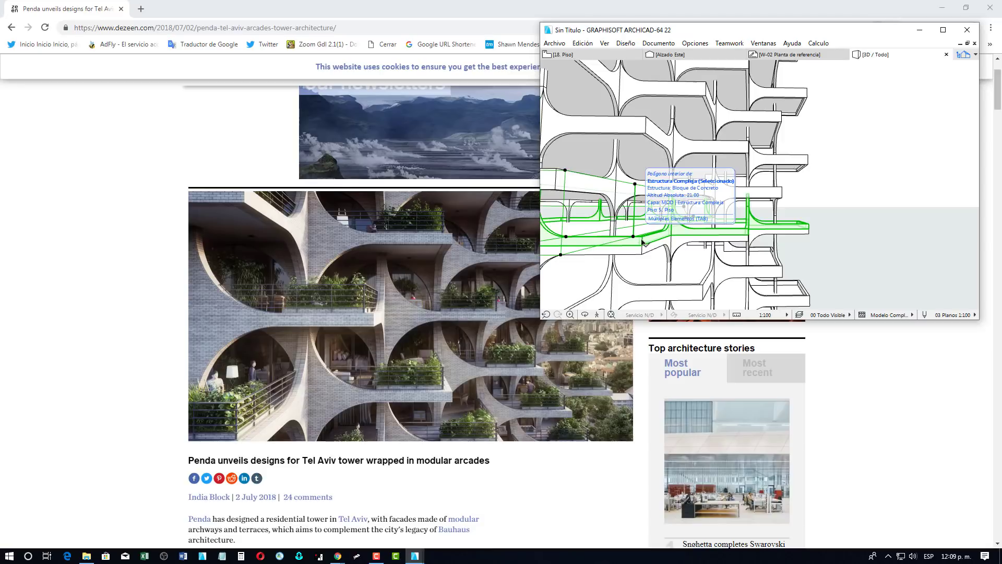
pyautogui.press('alt')
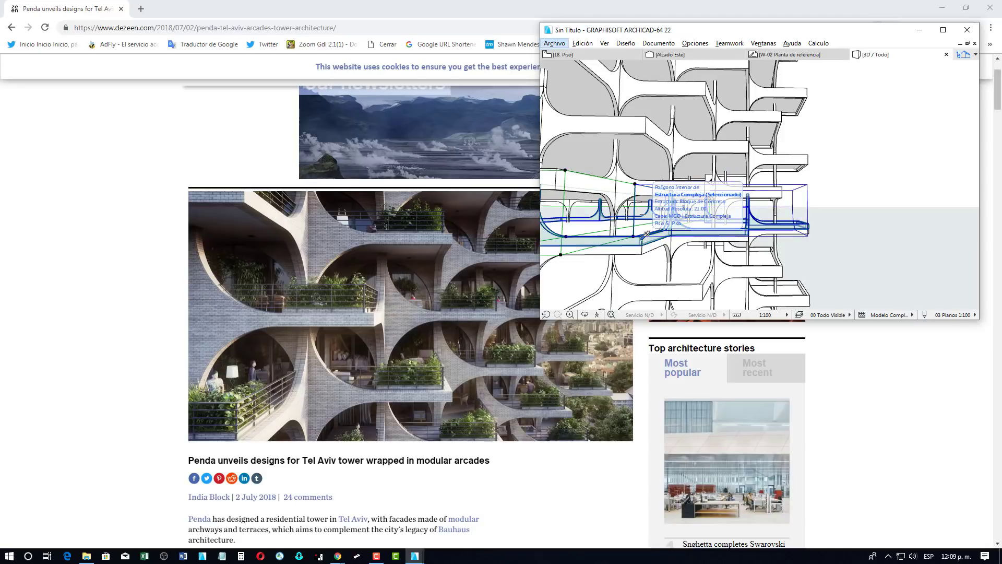
pyautogui.press('alt')
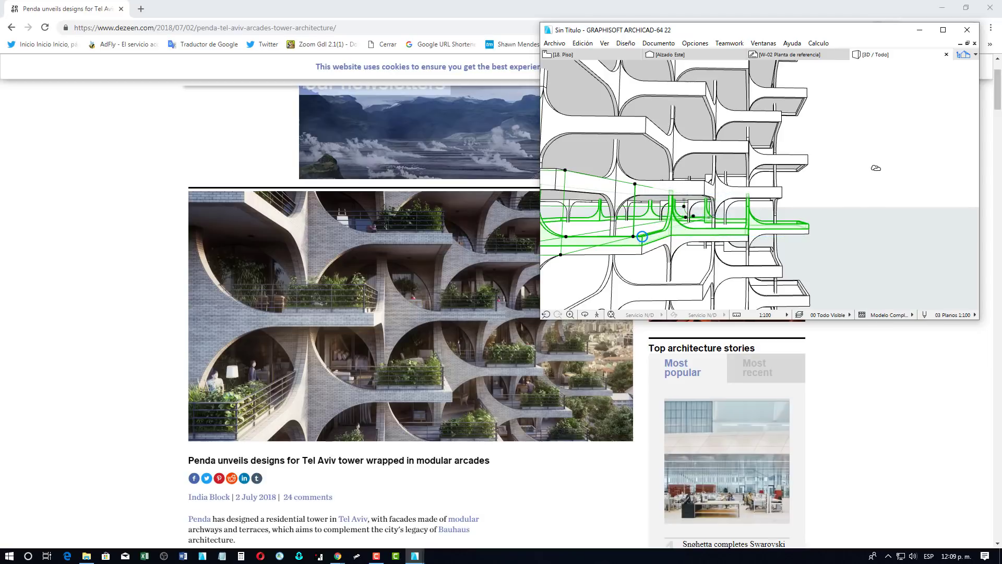
pyautogui.hotkey('ctrl', 'a')
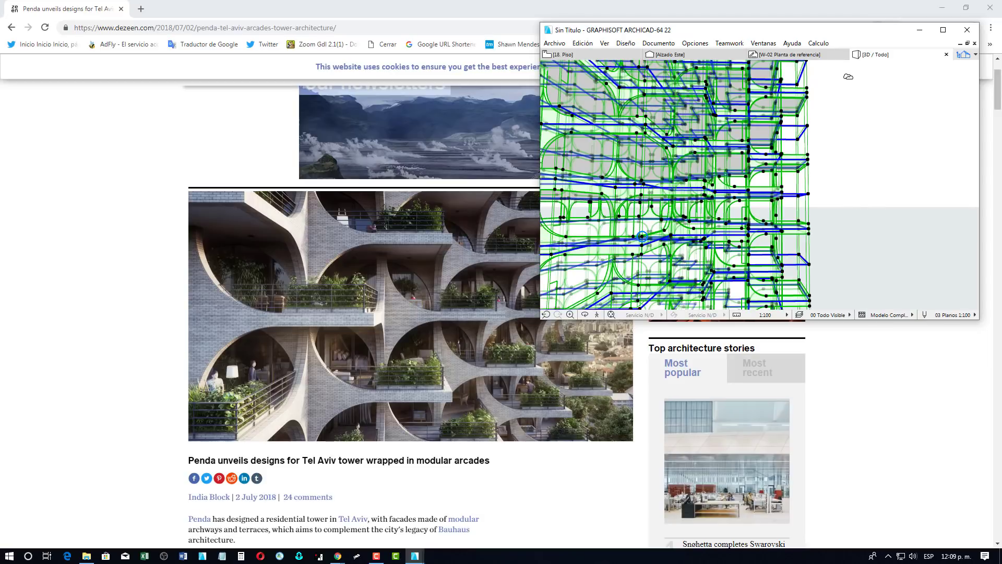
pyautogui.click(698, 44)
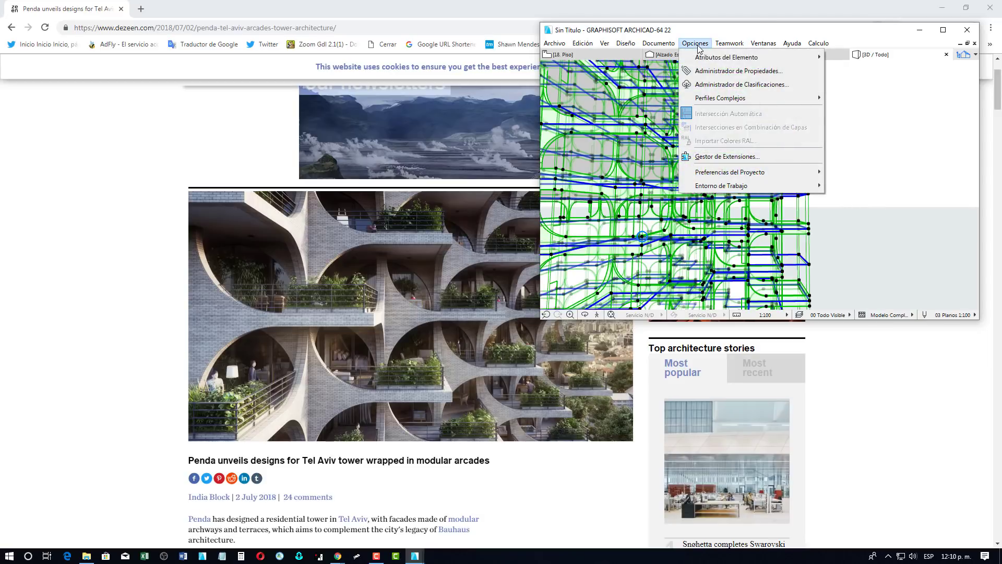
pyautogui.click(699, 46)
pyautogui.click(763, 43)
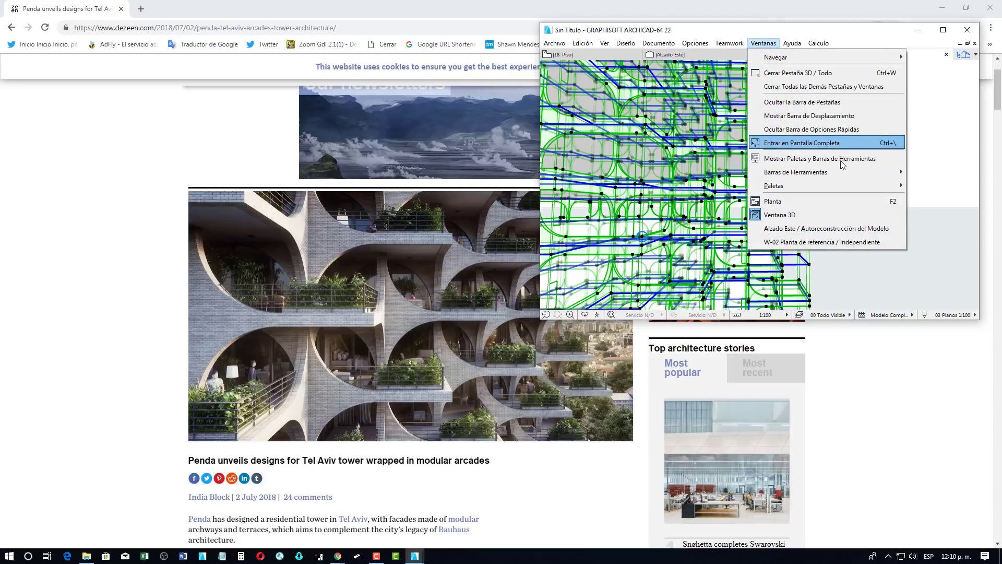
pyautogui.click(841, 162)
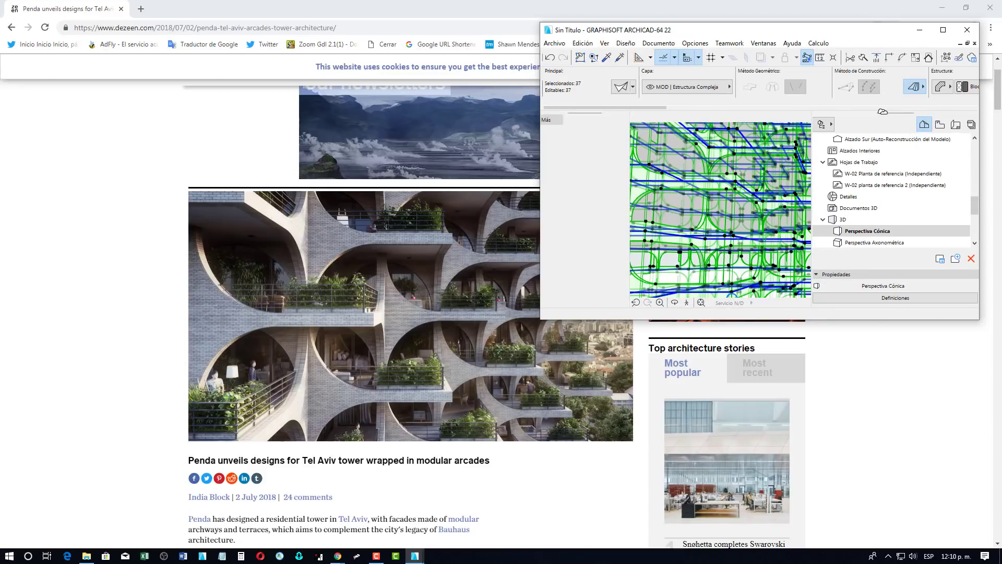
# Replace the 0.25 thickness in the Info Box Espesor field with 0.50
pyautogui.click(865, 108)
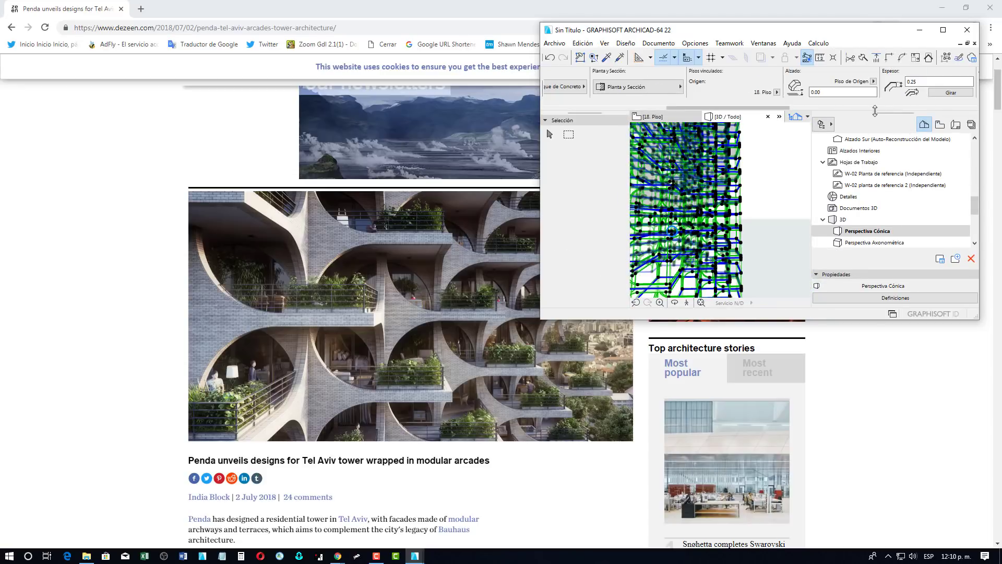
pyautogui.click(908, 82)
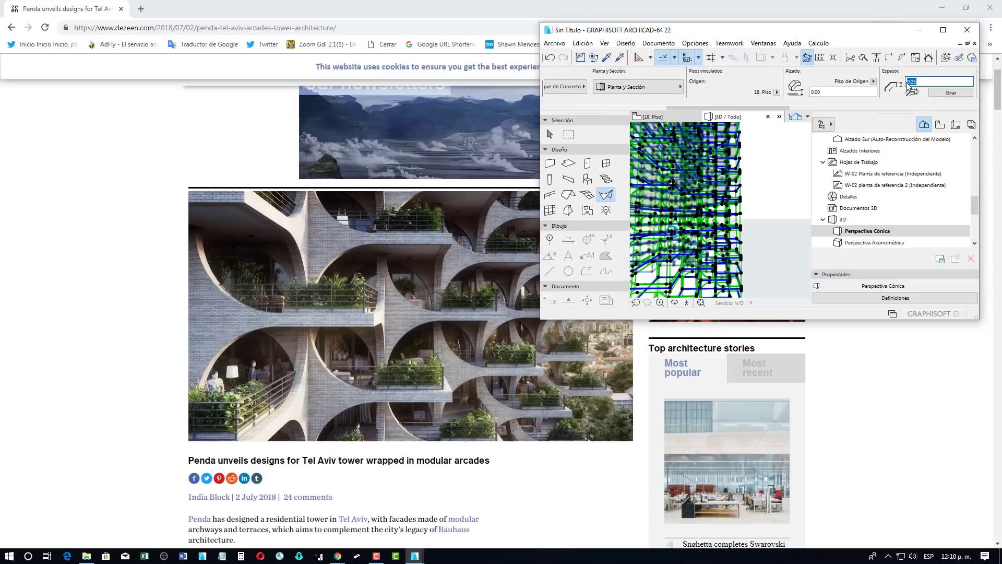
pyautogui.press('BackSpace')
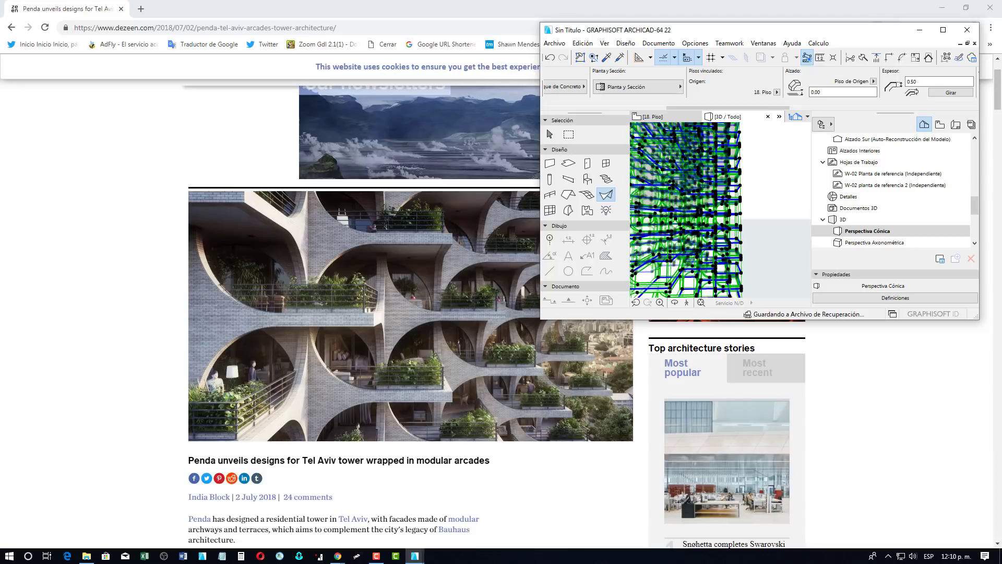
pyautogui.hotkey('alt', 'Tab')
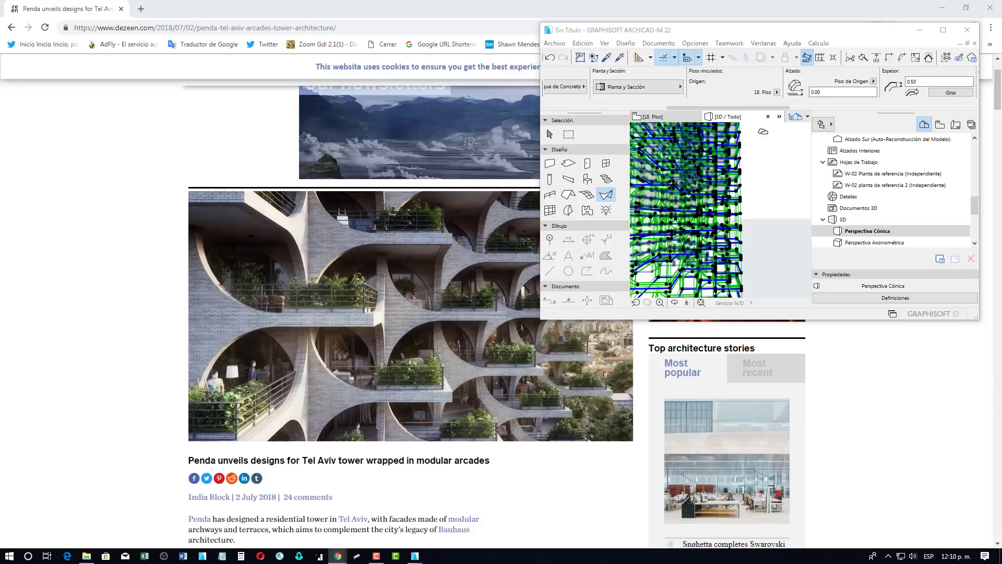
# Switch to the Arrow tool, deselect everything and maximize the ArchiCAD window
pyautogui.click(550, 135)
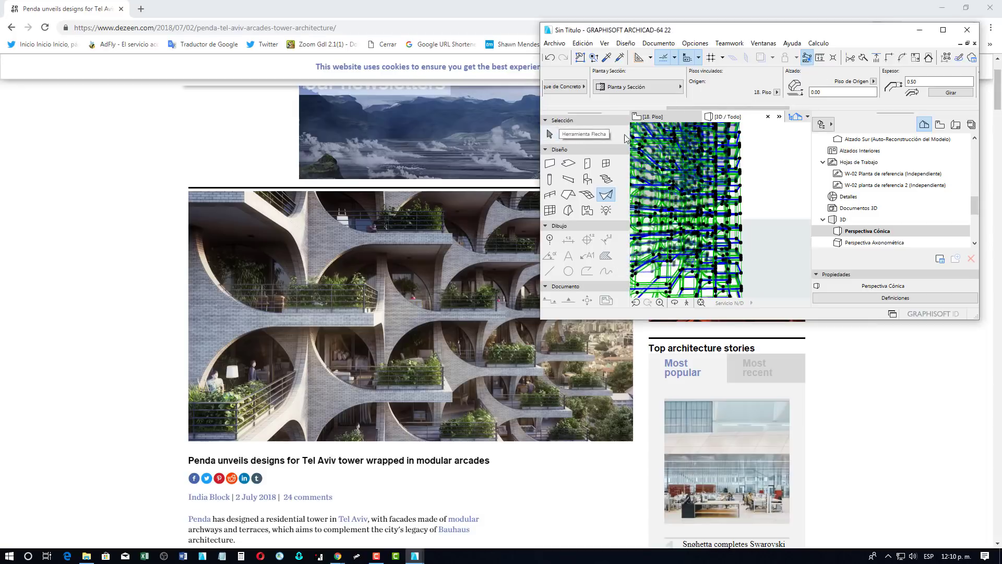
pyautogui.click(550, 134)
pyautogui.click(790, 144)
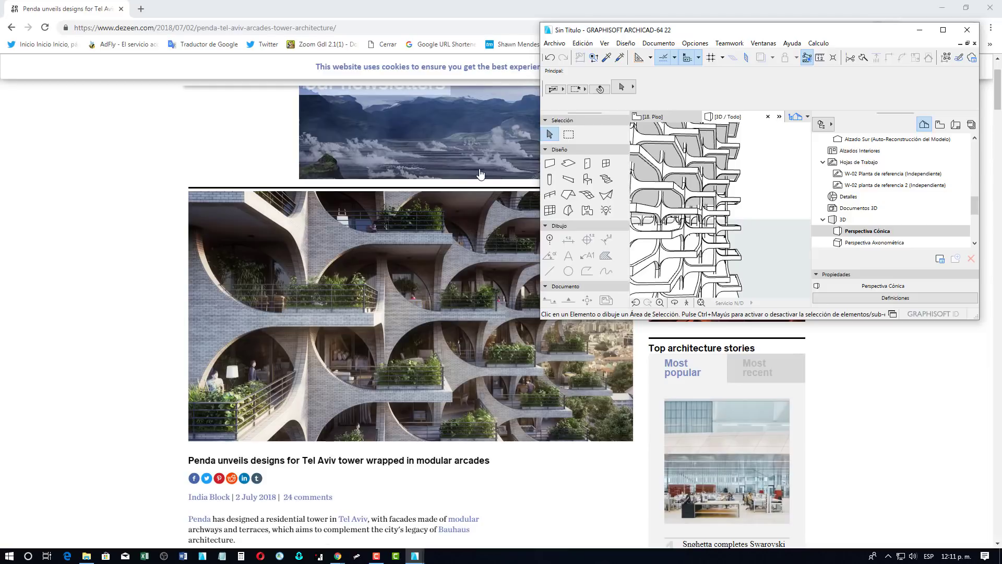
pyautogui.click(943, 30)
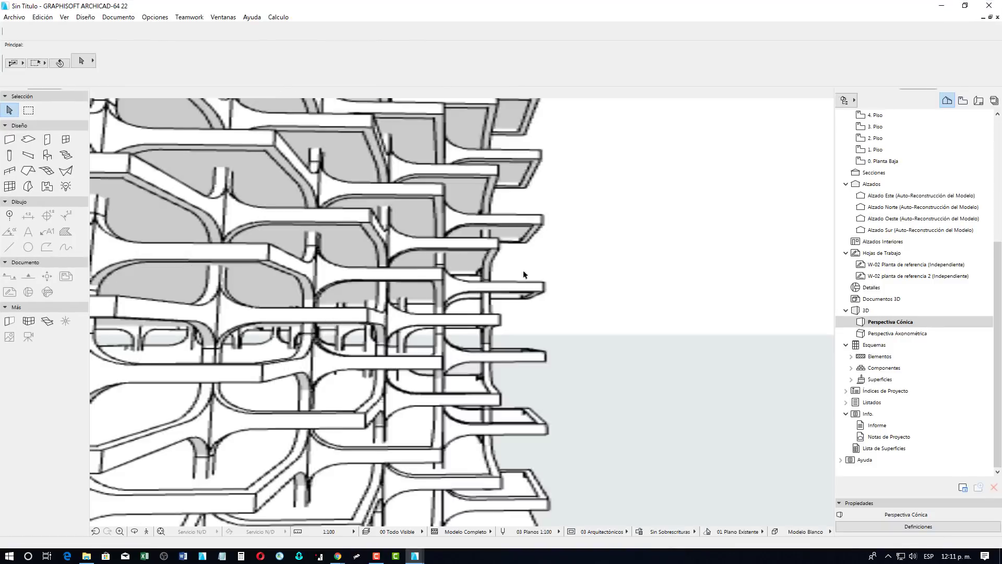
# Orbit and zoom out to frame the whole tower from a level, slightly angled viewpoint
pyautogui.keyDown('shift'); pyautogui.moveTo(617, 329); pyautogui.dragTo(622, 365, button='middle'); pyautogui.keyUp('shift')
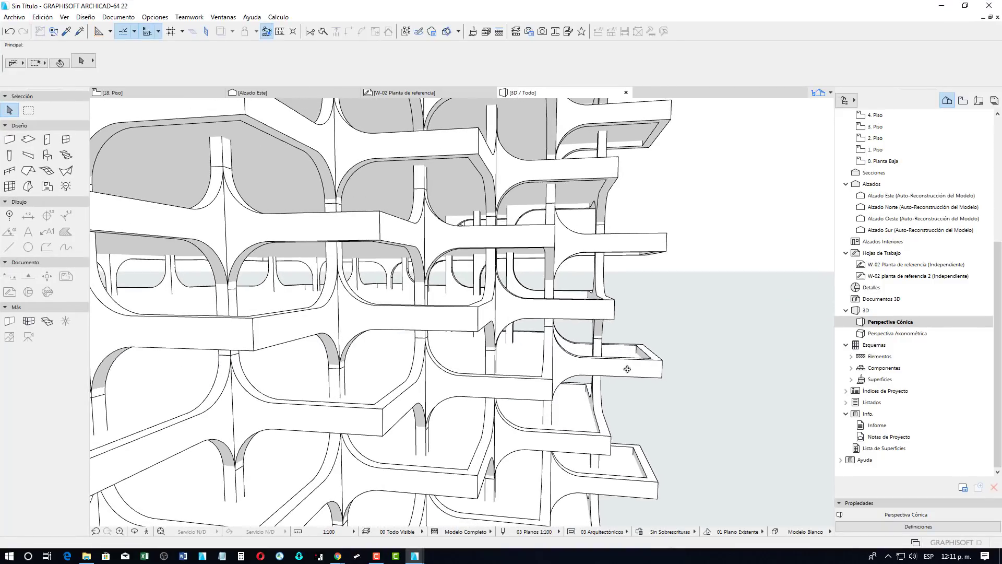
pyautogui.keyDown('shift'); pyautogui.moveTo(621, 366); pyautogui.dragTo(555, 406, button='middle'); pyautogui.keyUp('shift')
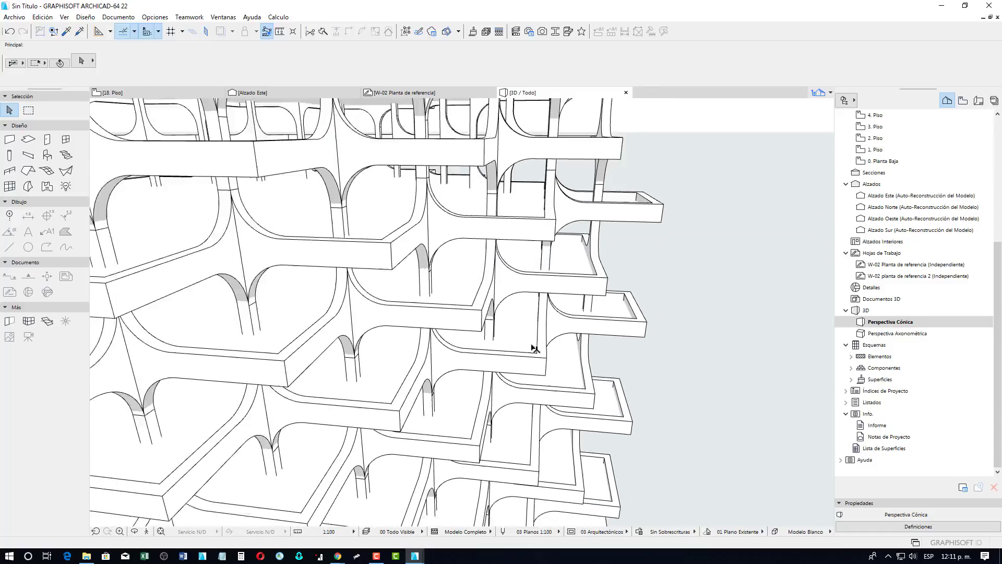
pyautogui.scroll(-3, 542, 375)
pyautogui.scroll(-3, 537, 370)
pyautogui.scroll(-3, 535, 367)
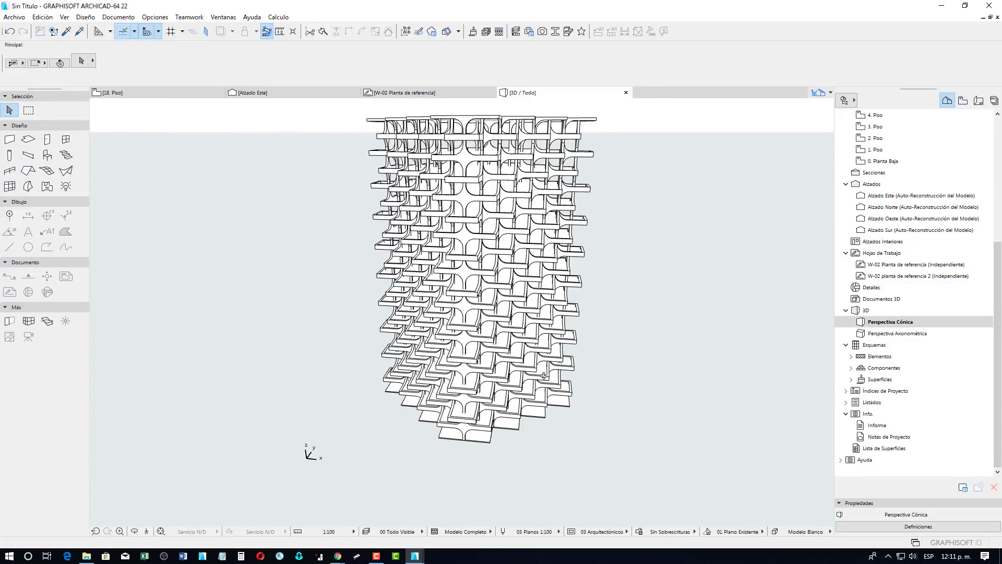
pyautogui.keyDown('shift'); pyautogui.moveTo(306, 449); pyautogui.dragTo(520, 342, button='middle'); pyautogui.keyUp('shift')
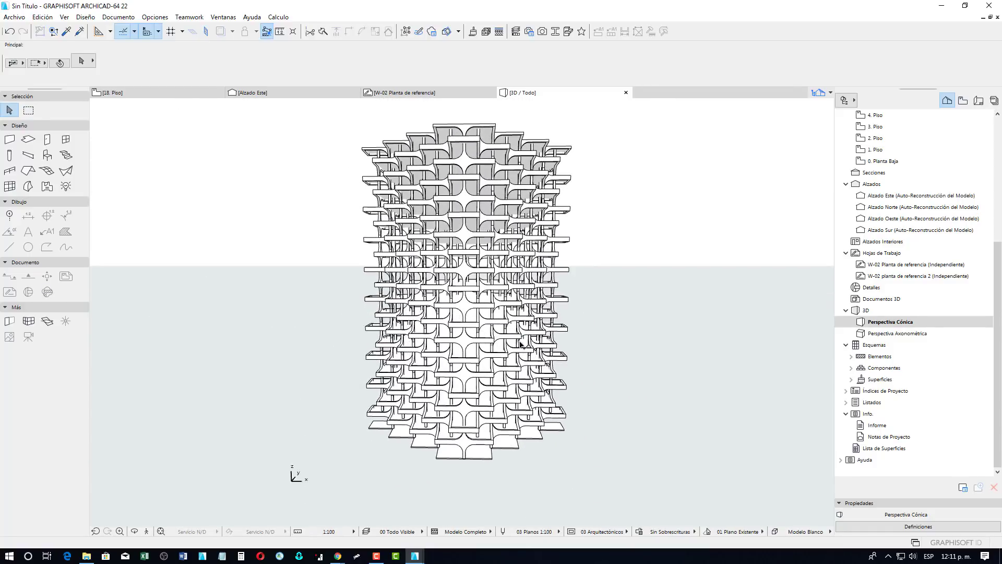
pyautogui.moveTo(296, 476)
pyautogui.keyDown('shift'); pyautogui.mouseDown(button='middle')
pyautogui.moveTo(536, 378)
pyautogui.moveTo(521, 389)
pyautogui.mouseUp(button='middle'); pyautogui.keyUp('shift')
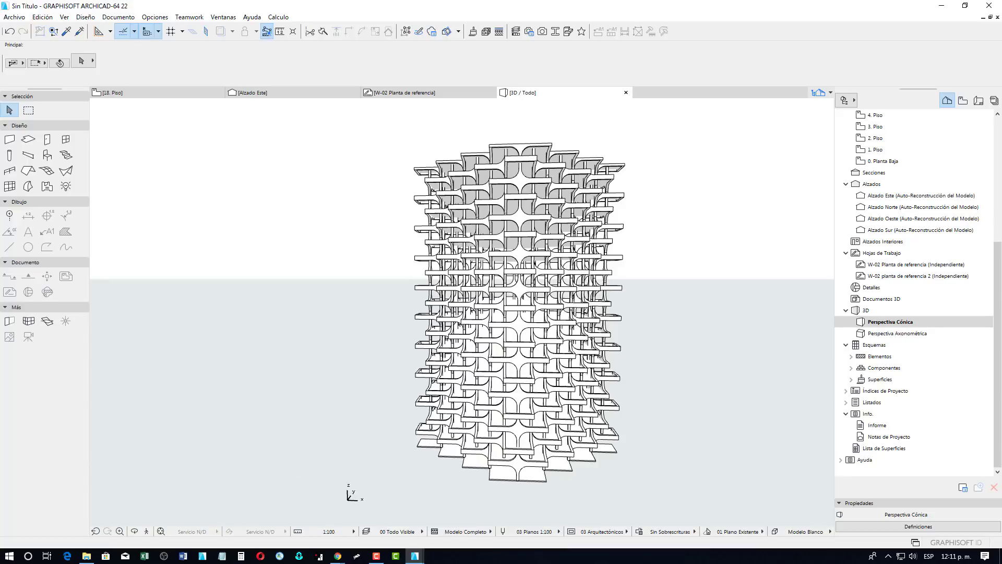
pyautogui.click(338, 556)
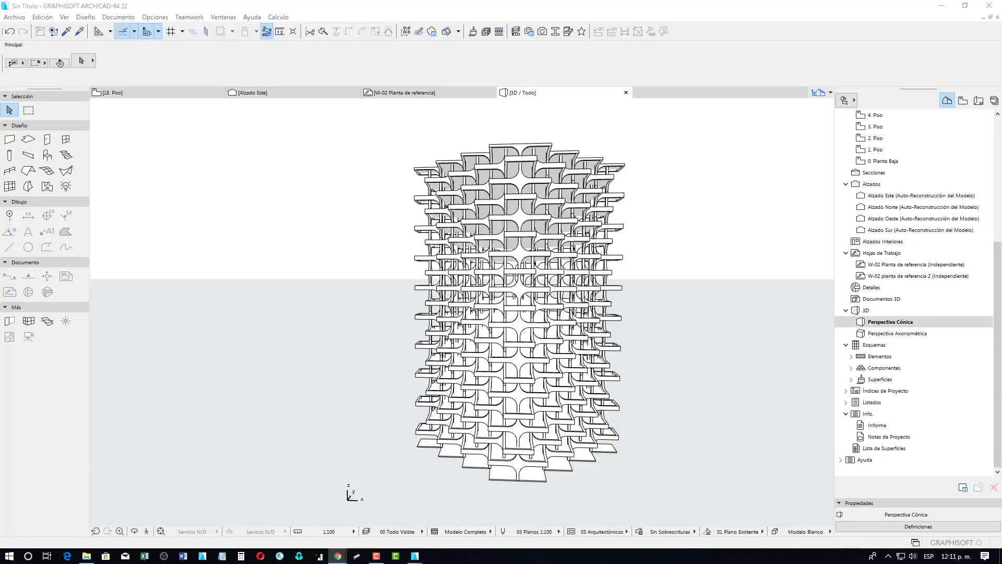
# Search Google Images for 'casa pr 34', then switch to the Learning ArchiCAD YouTube page
pyautogui.hotkey('alt', 'Tab')
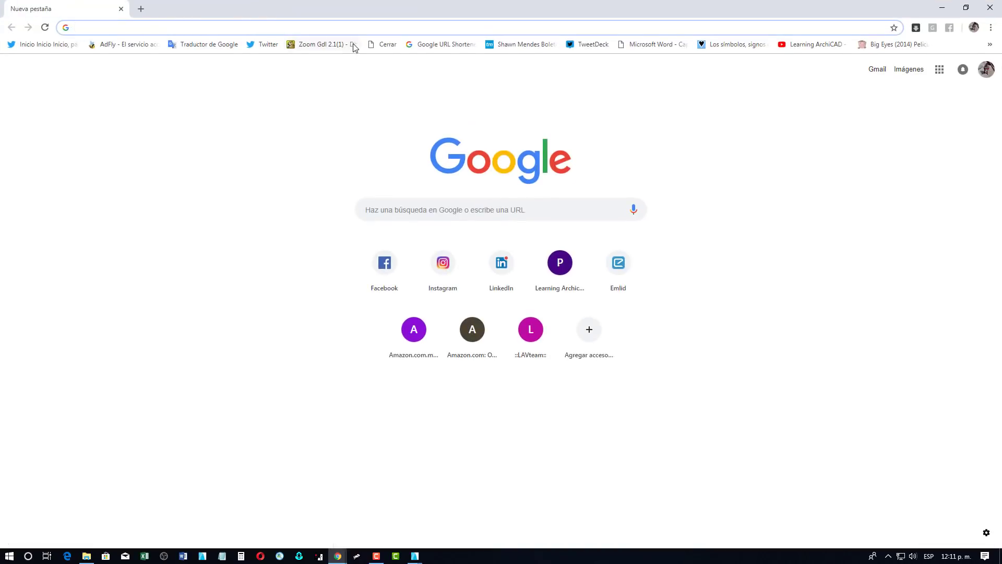
pyautogui.write('casa')
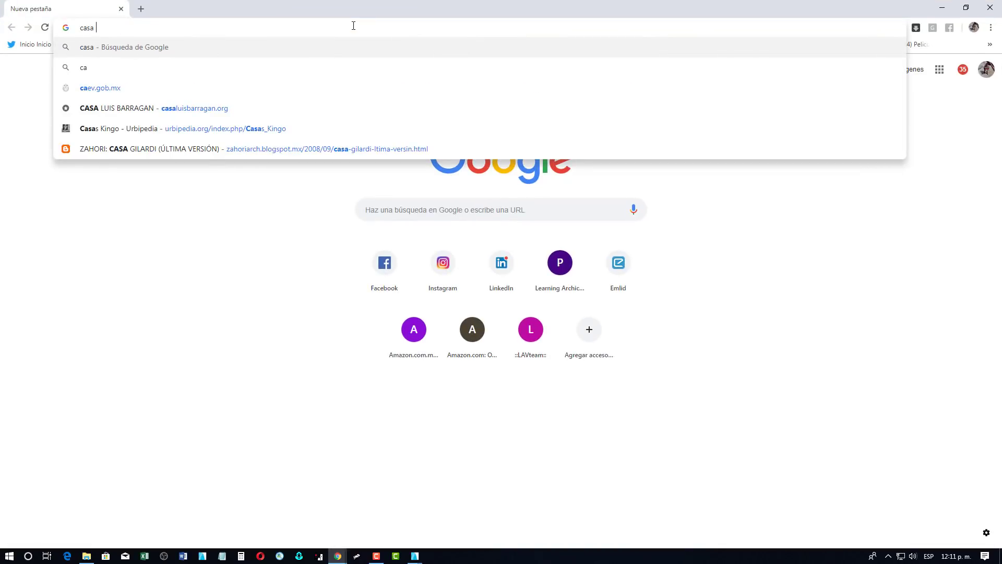
pyautogui.write(' pr')
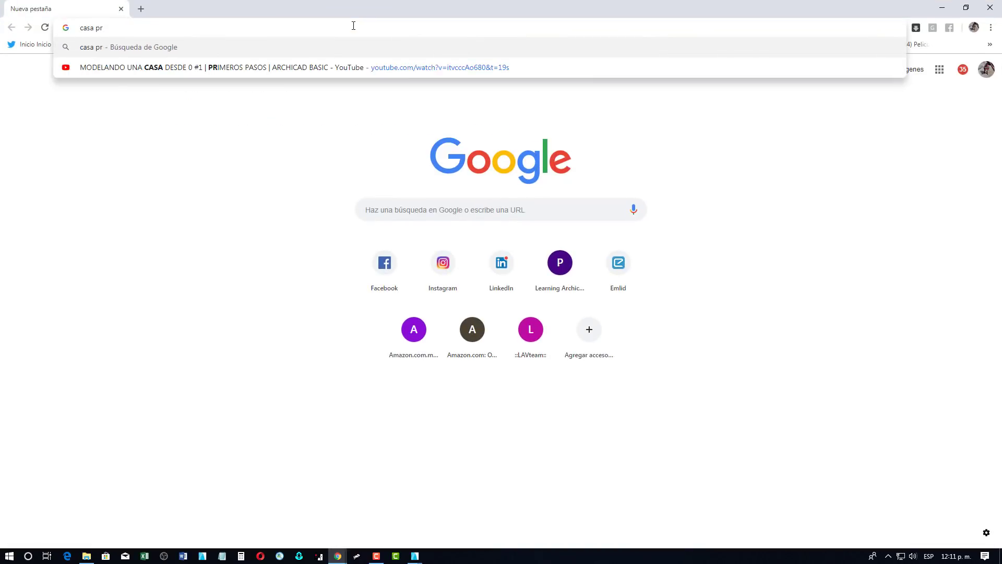
pyautogui.write(' 34')
pyautogui.press('Return')
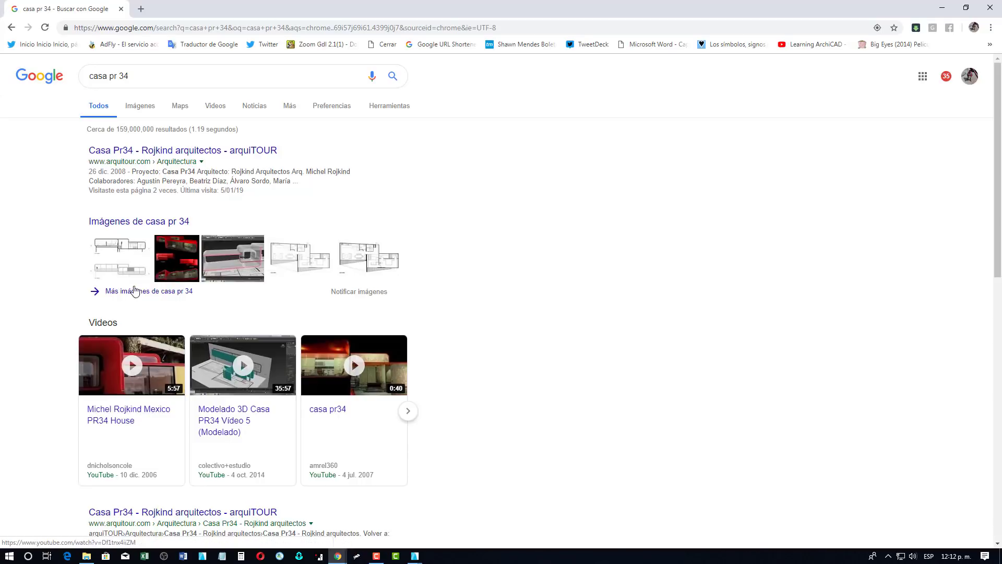
pyautogui.click(119, 256)
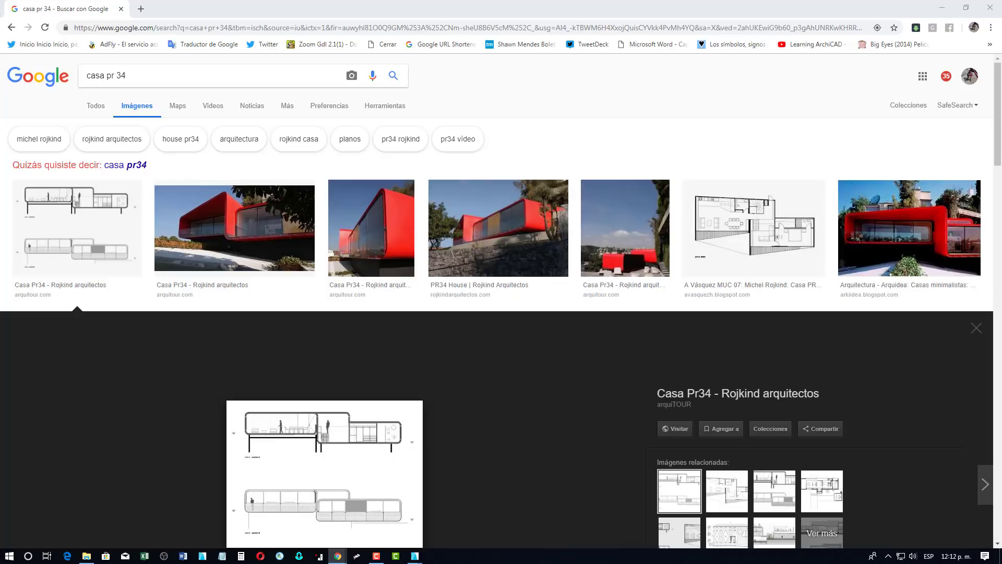
pyautogui.hotkey('alt', 'Tab')
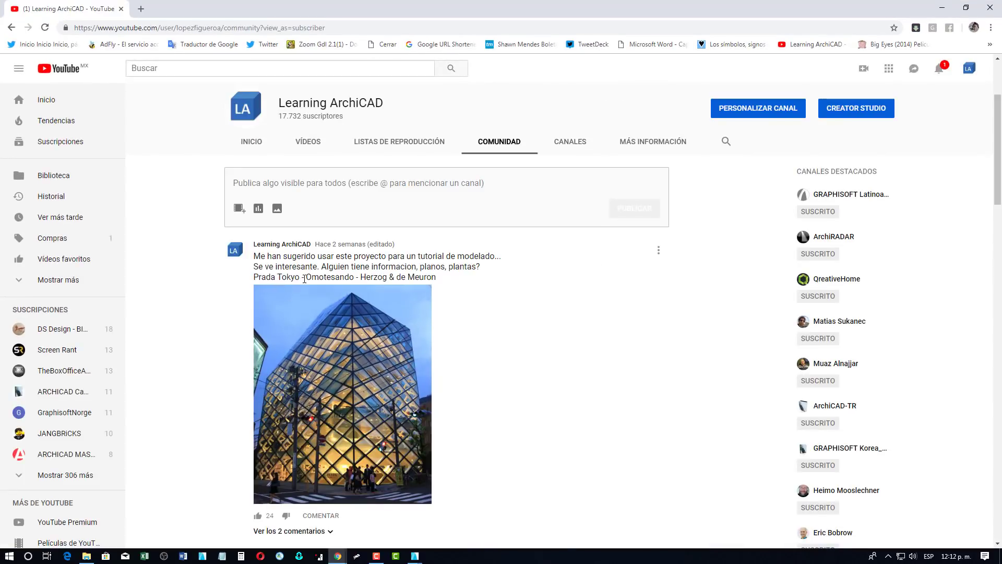
# Search 'prada tokyo - omotesando - herzog & de meuron' in a new tab and open the Prada Aoyama page
pyautogui.click(141, 9)
pyautogui.write('p')
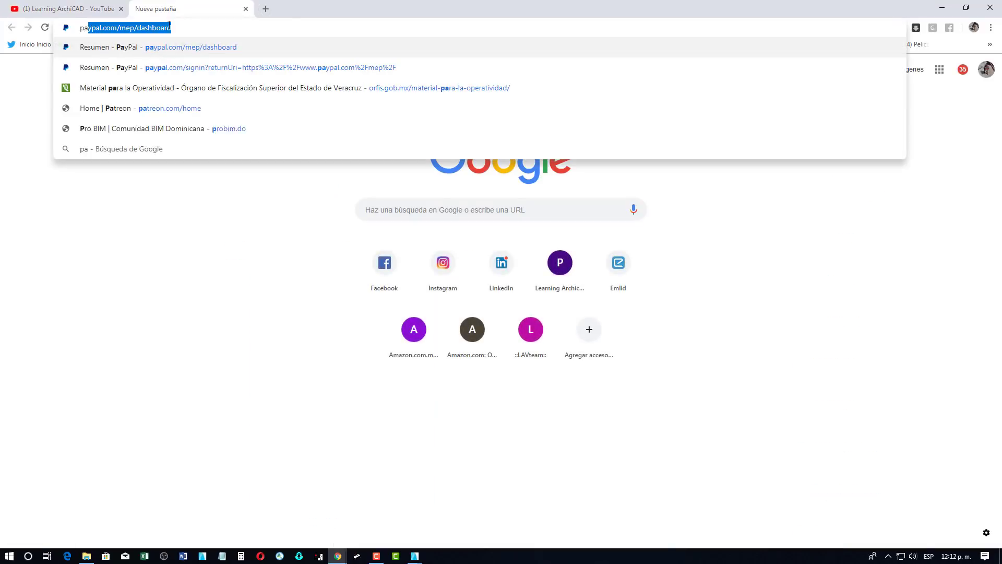
pyautogui.write('rada')
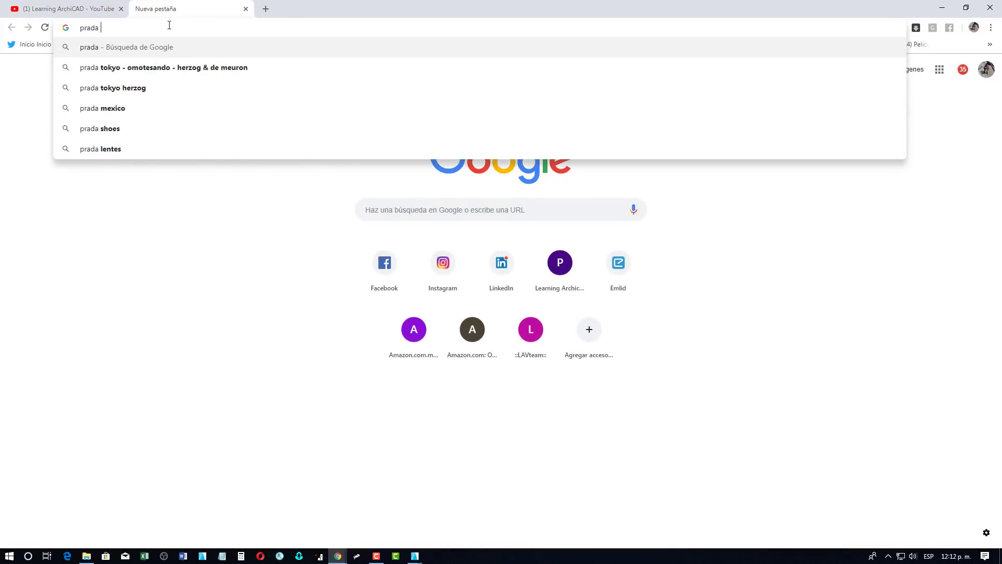
pyautogui.write(' to')
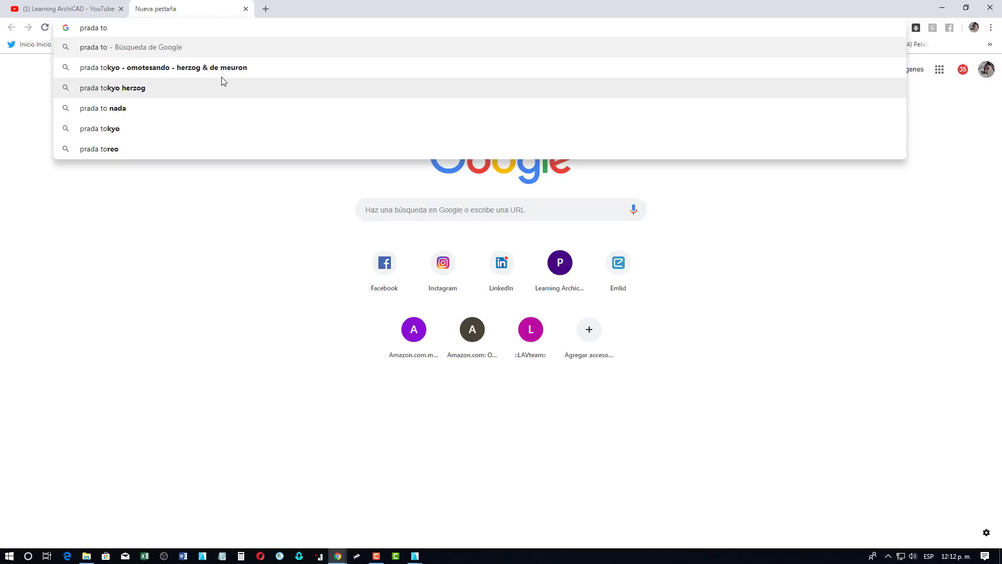
pyautogui.click(222, 75)
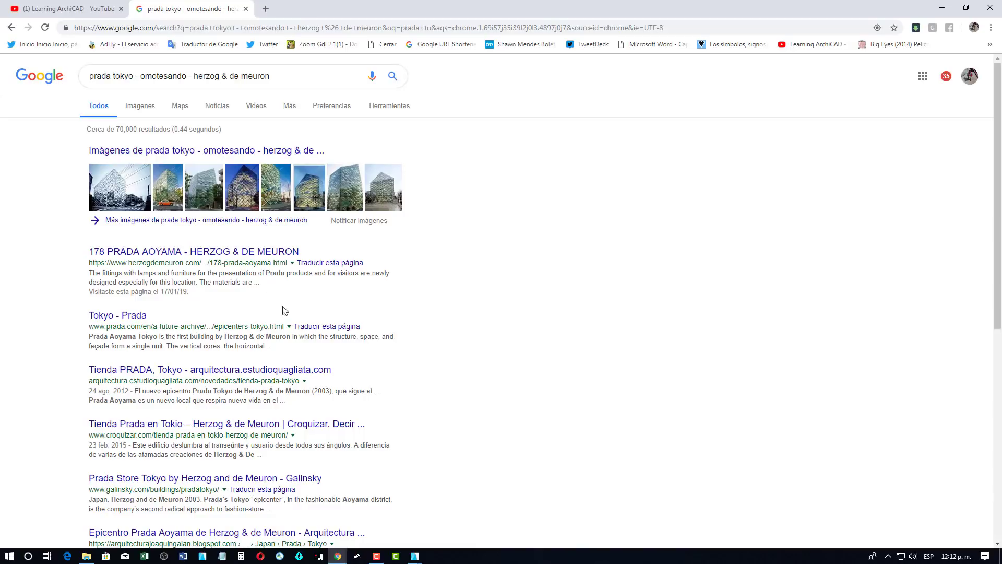
pyautogui.click(225, 254)
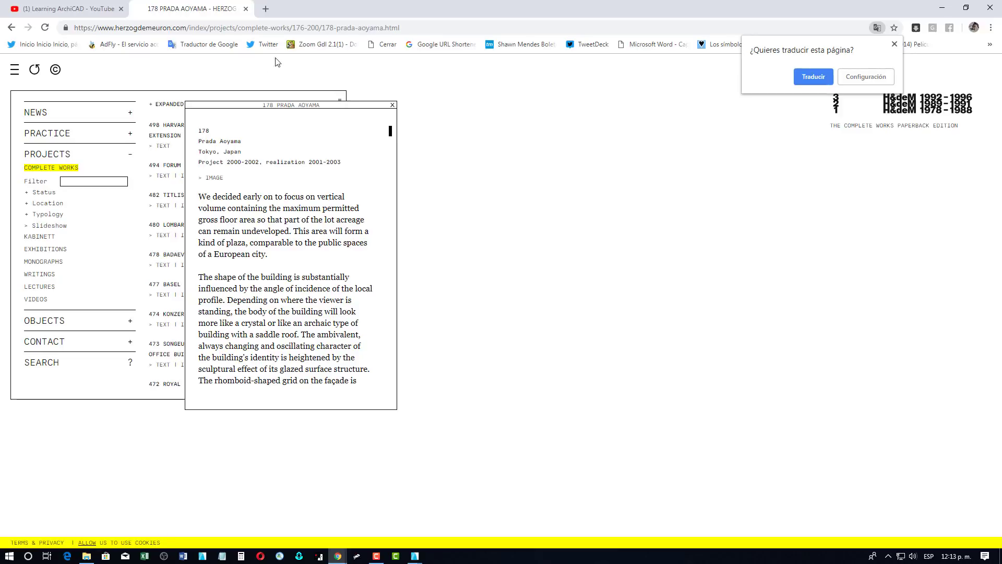
# Close the Prada Aoyama text and view, then close, the 494 FORUM UZH image
pyautogui.click(393, 105)
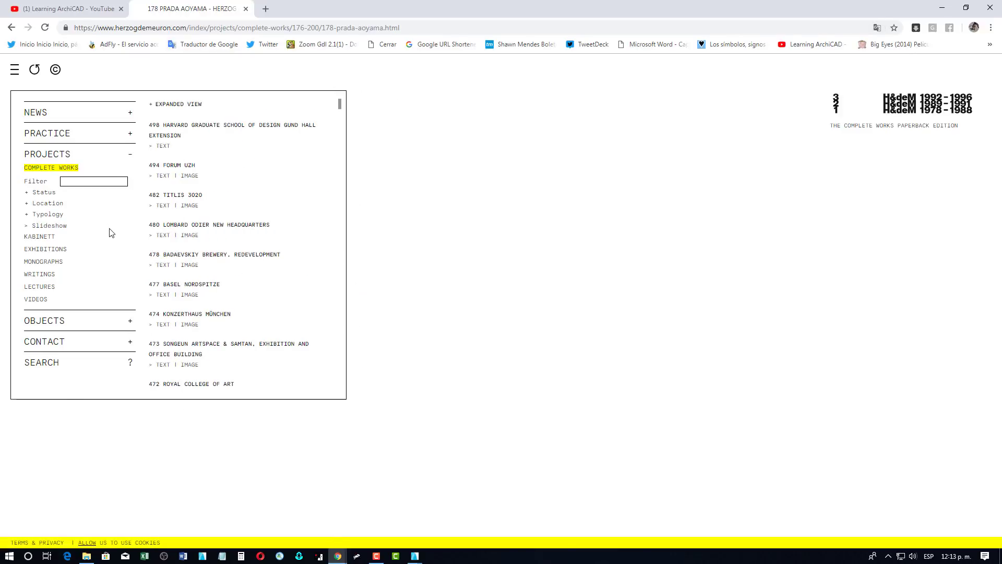
pyautogui.click(189, 177)
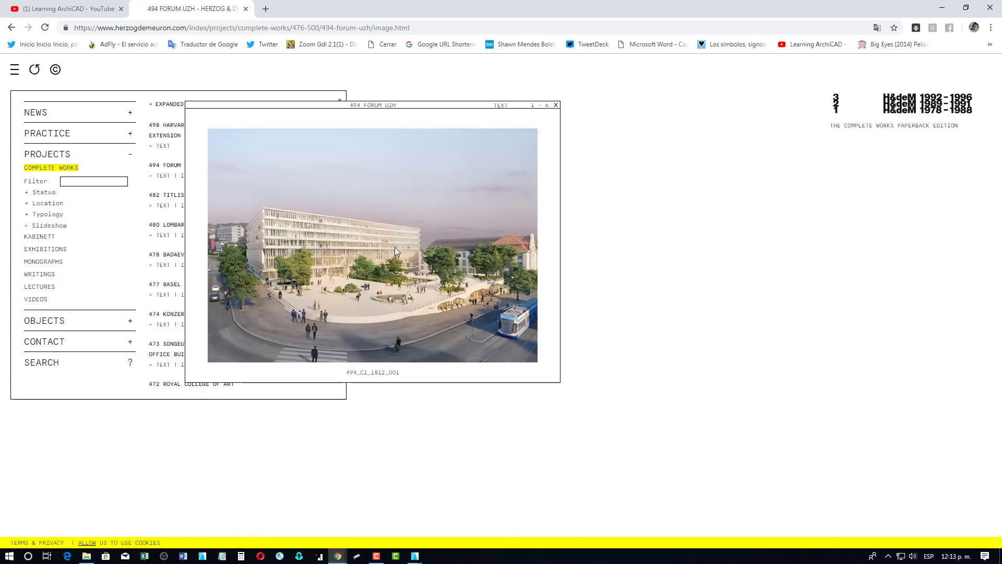
pyautogui.click(555, 106)
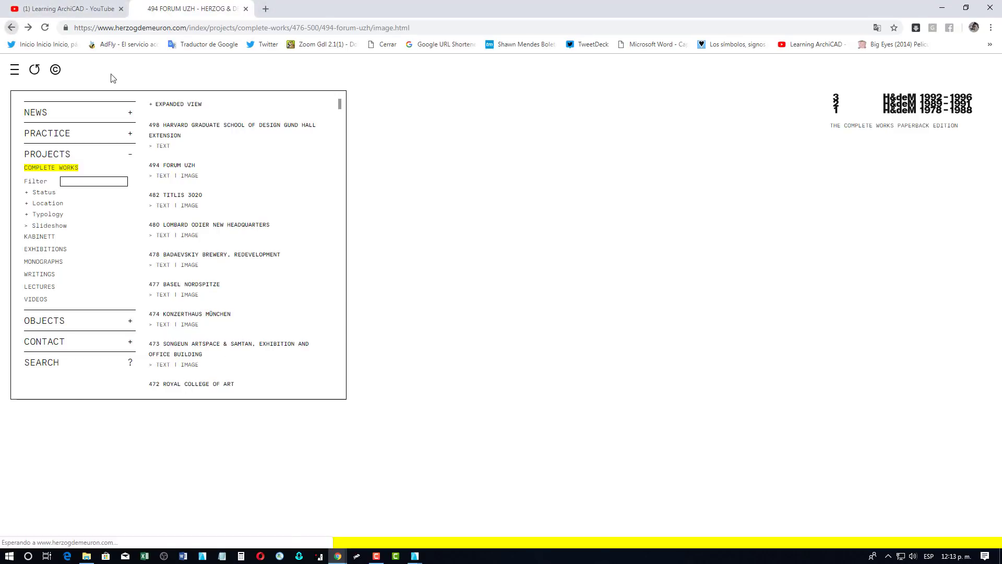
# Go back through the browser history to the prada tokyo search results
pyautogui.click(11, 28)
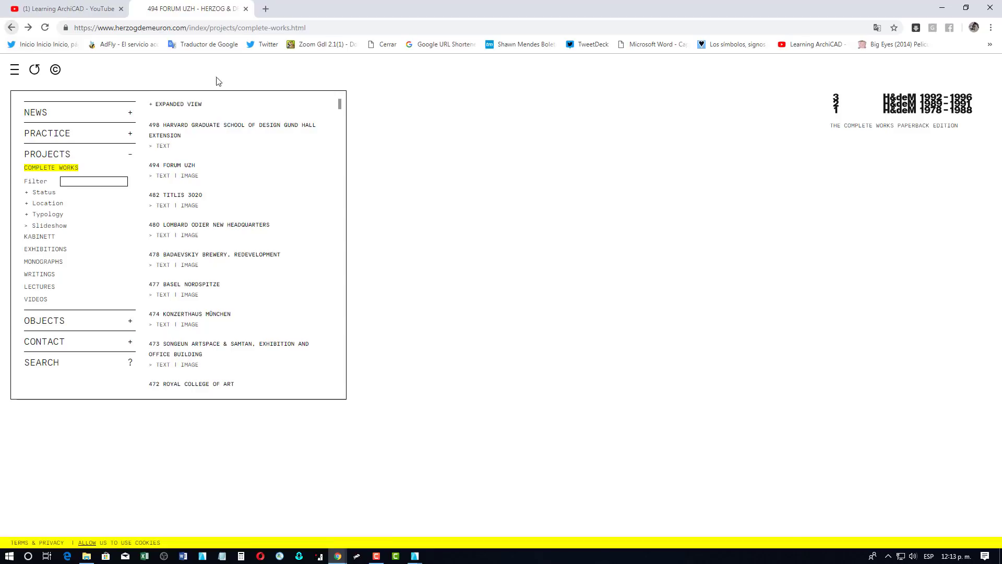
pyautogui.click(11, 27)
pyautogui.rightClick(12, 30)
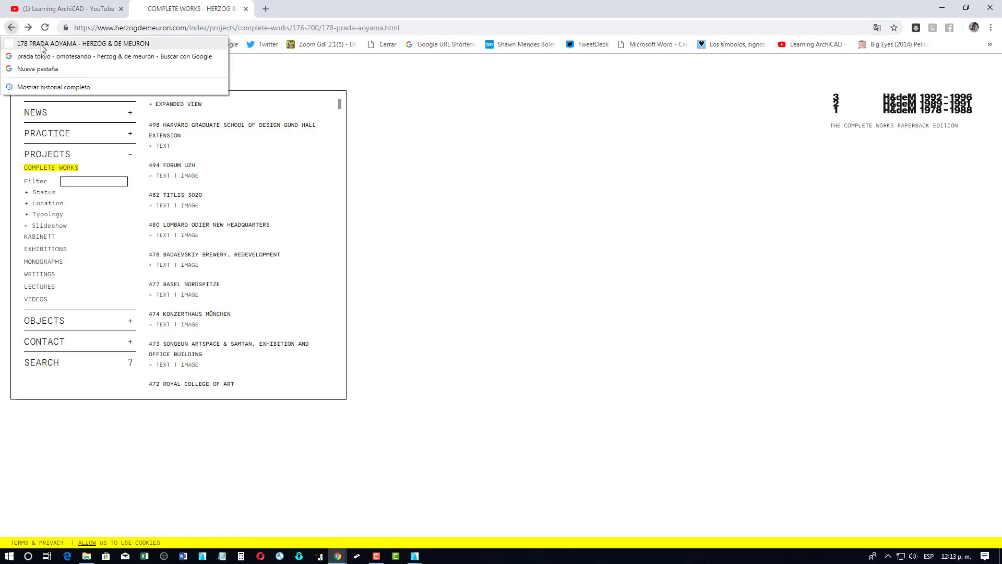
pyautogui.press('Escape')
pyautogui.rightClick(13, 30)
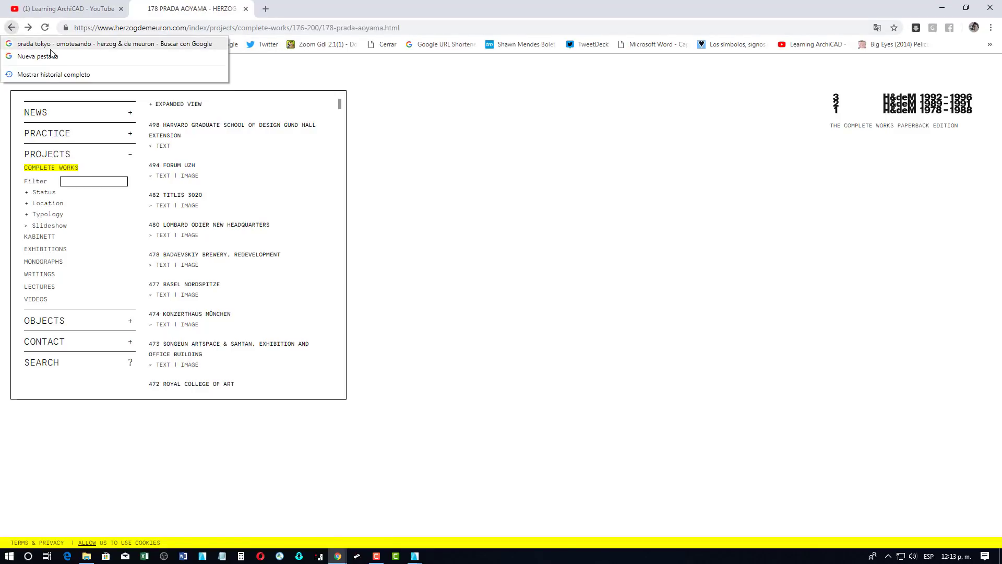
pyautogui.click(52, 31)
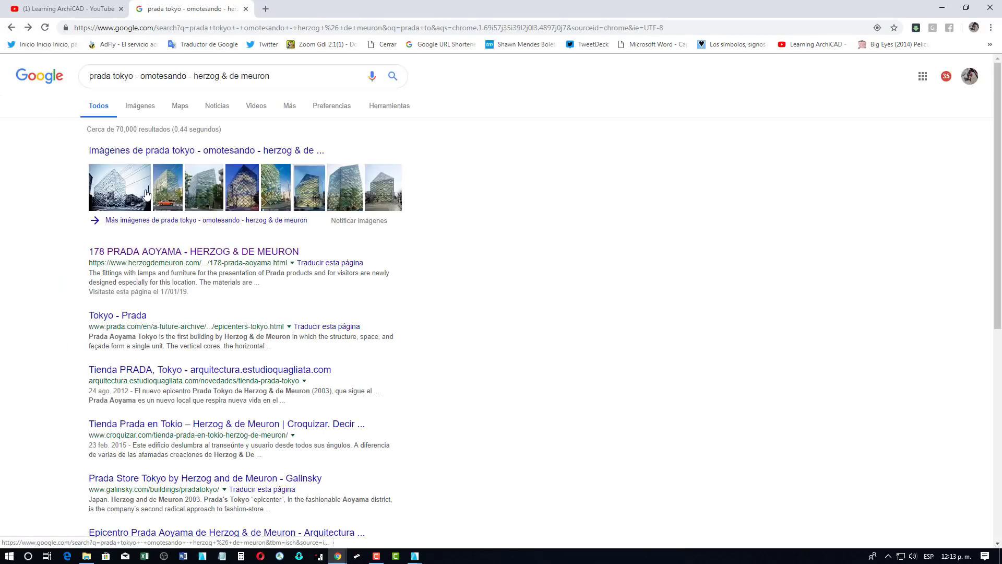
# Preview several Prada Tokyo image results, including flickriver, Tienda PRADA and sanslartigue photos
pyautogui.click(240, 186)
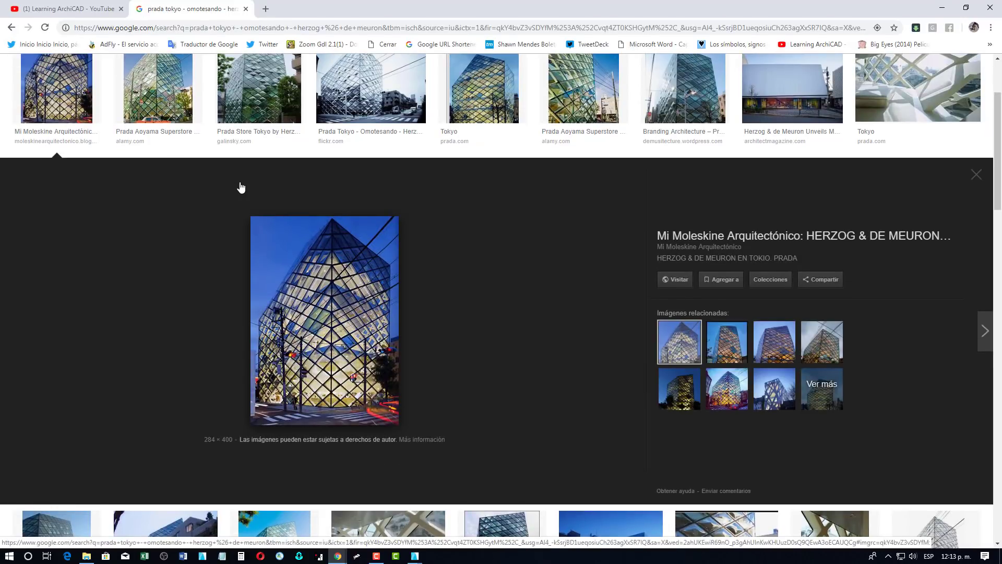
pyautogui.scroll(-2, 516, 296)
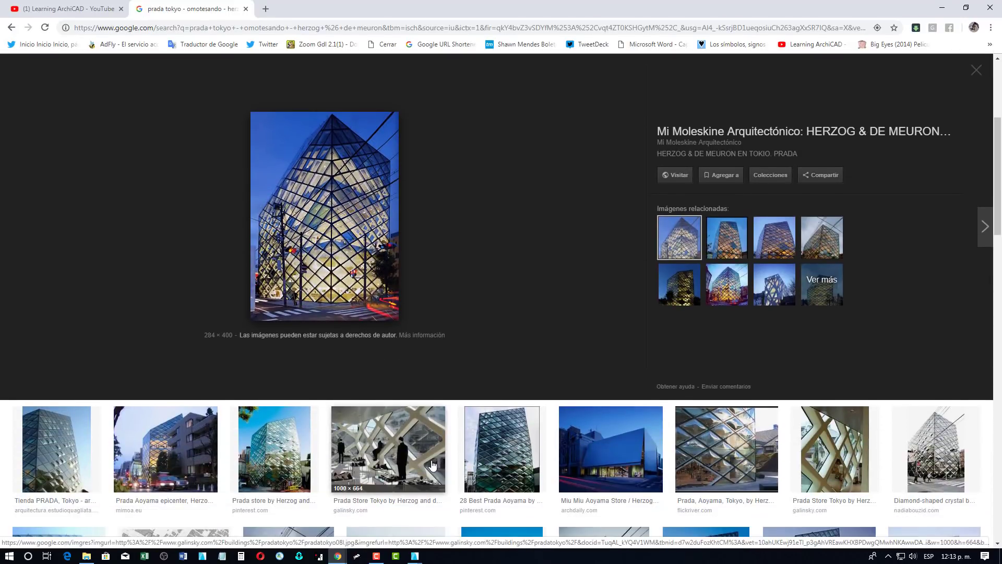
pyautogui.click(727, 459)
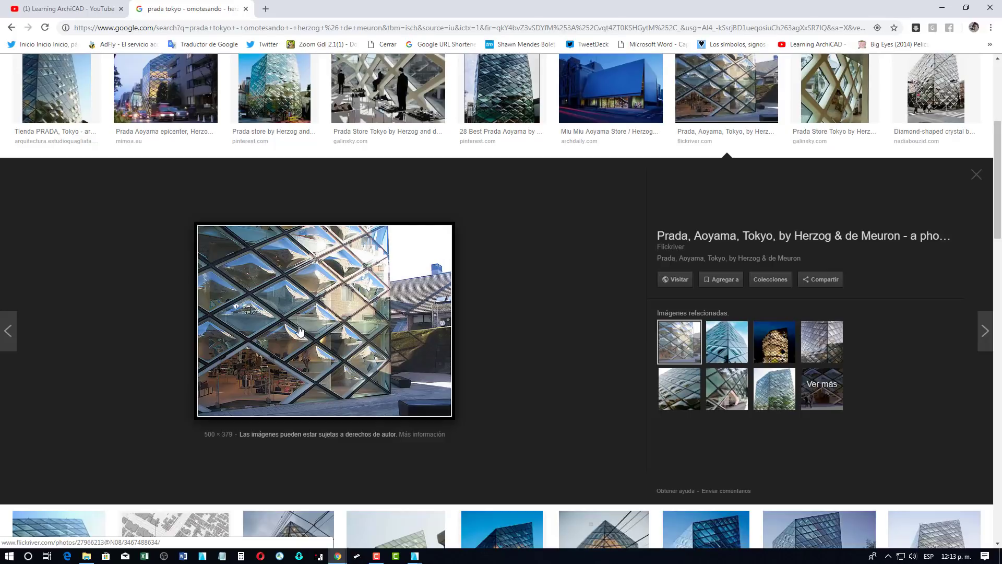
pyautogui.scroll(2, 337, 352)
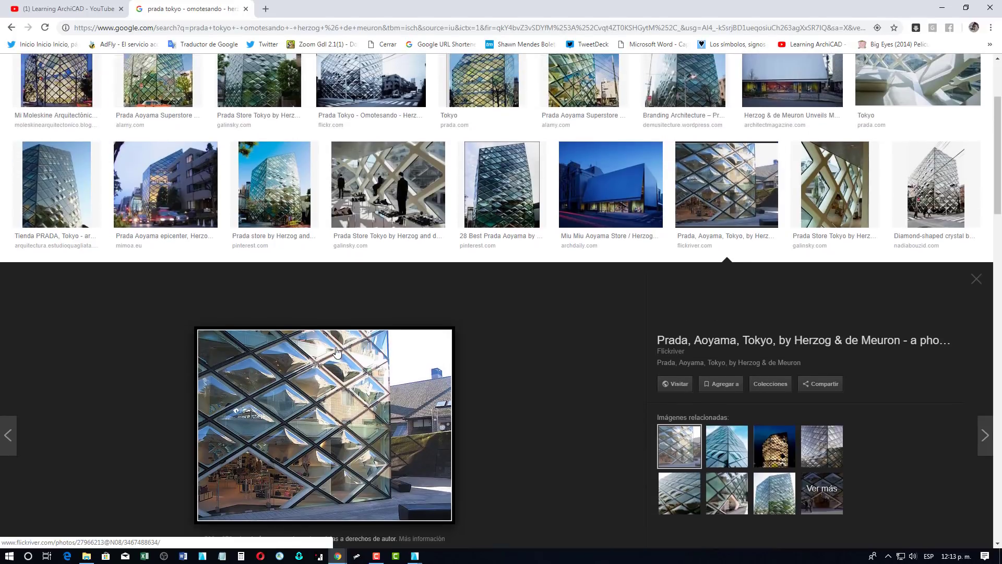
pyautogui.click(50, 191)
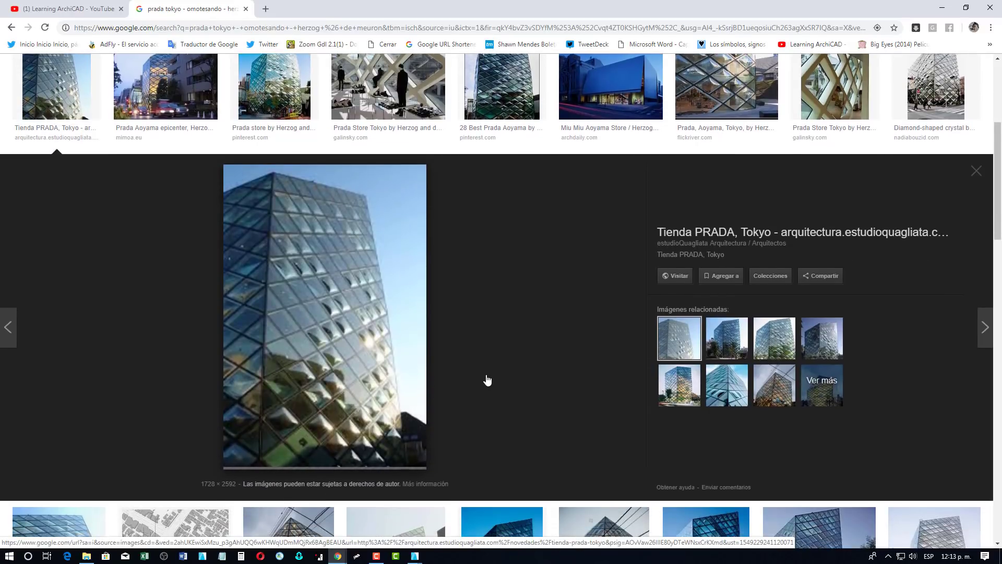
pyautogui.scroll(-2, 488, 380)
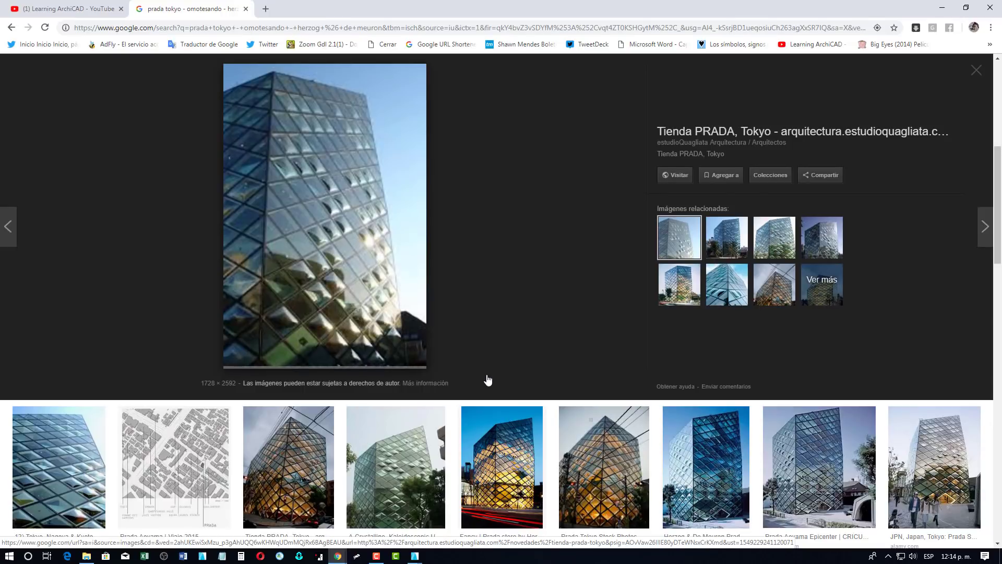
pyautogui.scroll(-1, 523, 399)
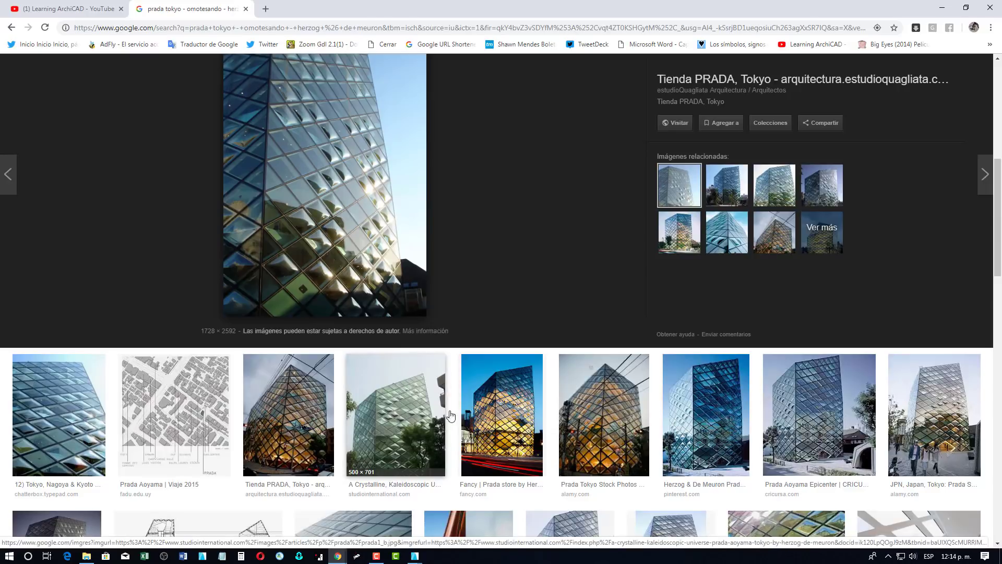
pyautogui.scroll(-2, 434, 414)
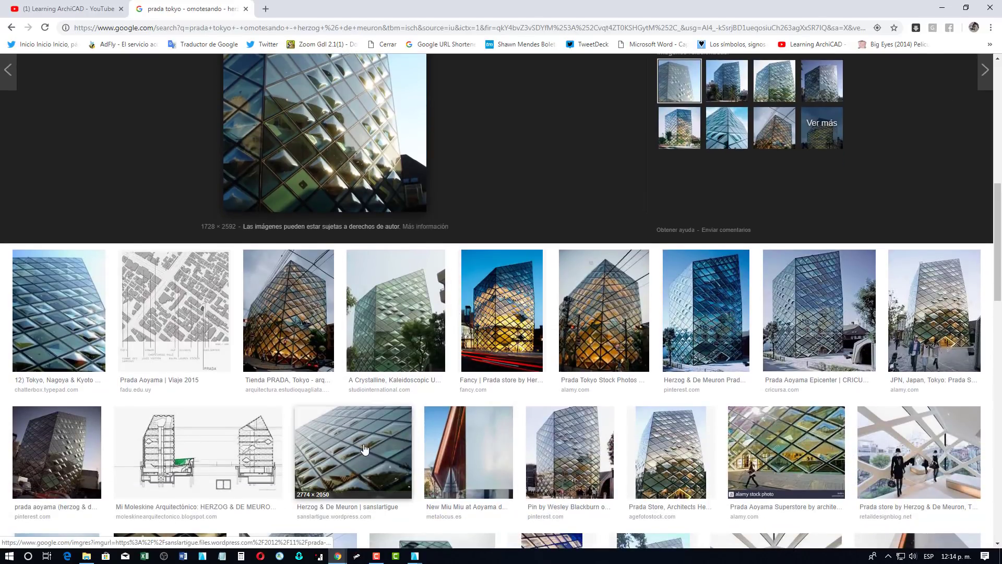
pyautogui.click(366, 450)
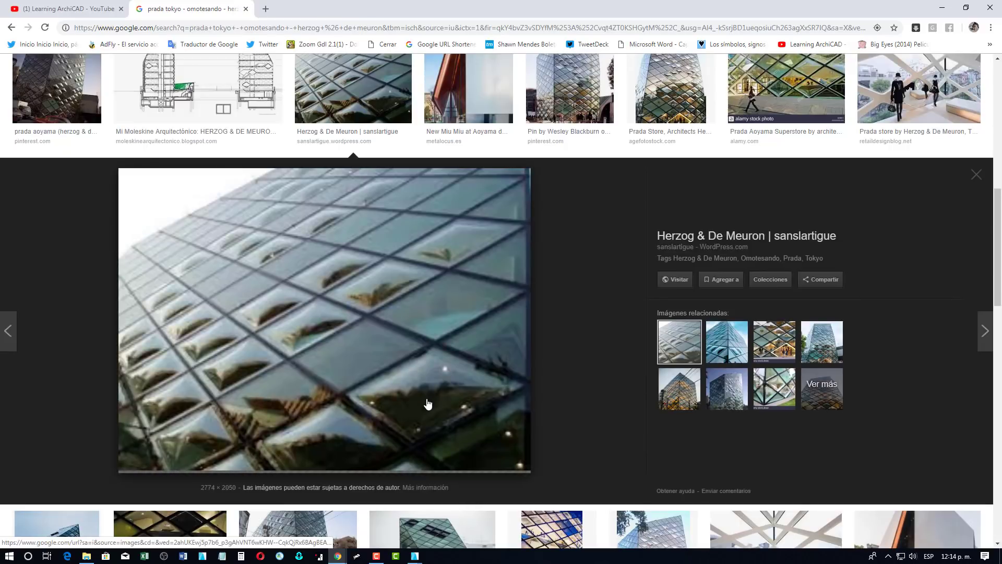
pyautogui.scroll(1, 323, 297)
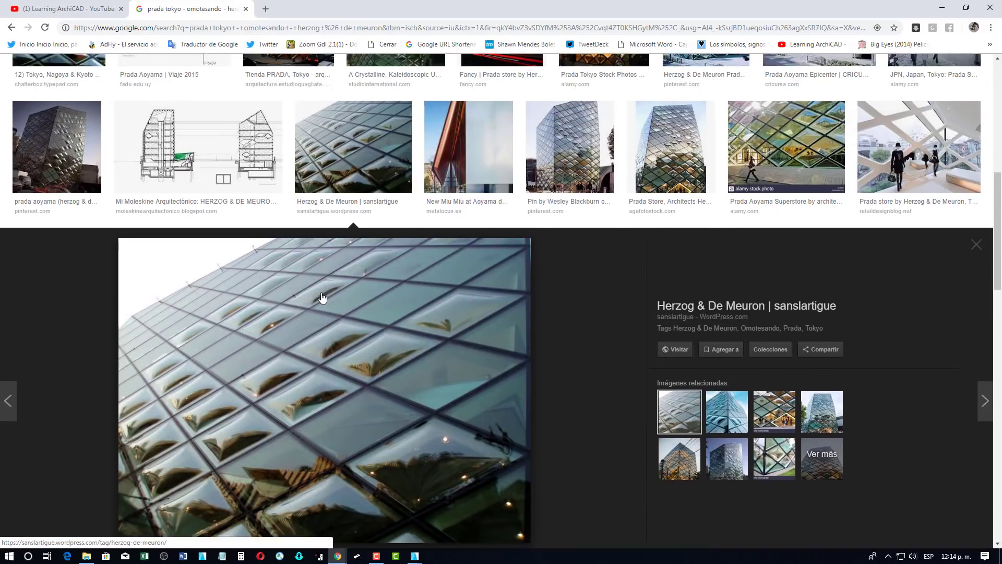
pyautogui.scroll(1, 322, 297)
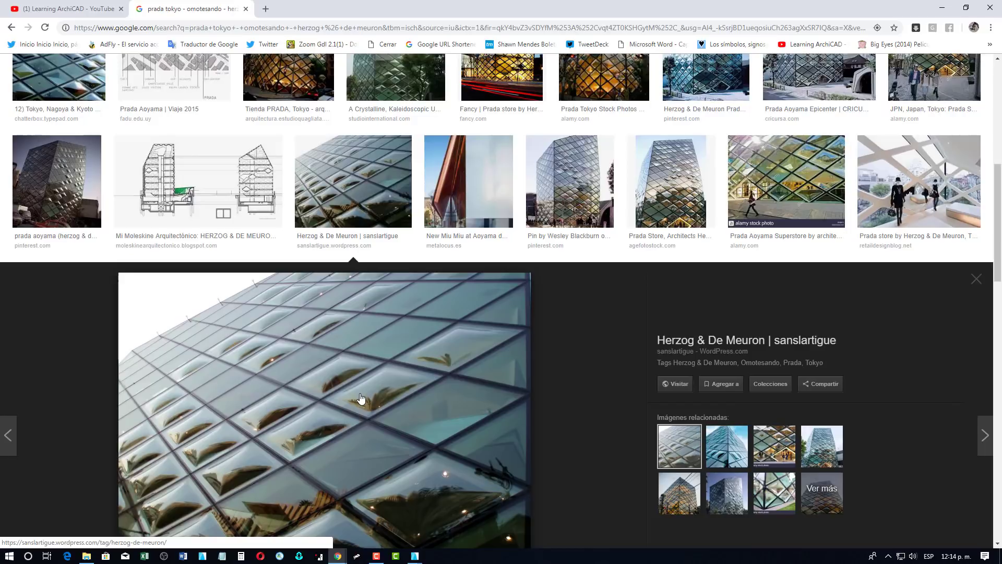
# Open the agefotostock Prada Store photo full-size in a new tab
pyautogui.click(667, 184)
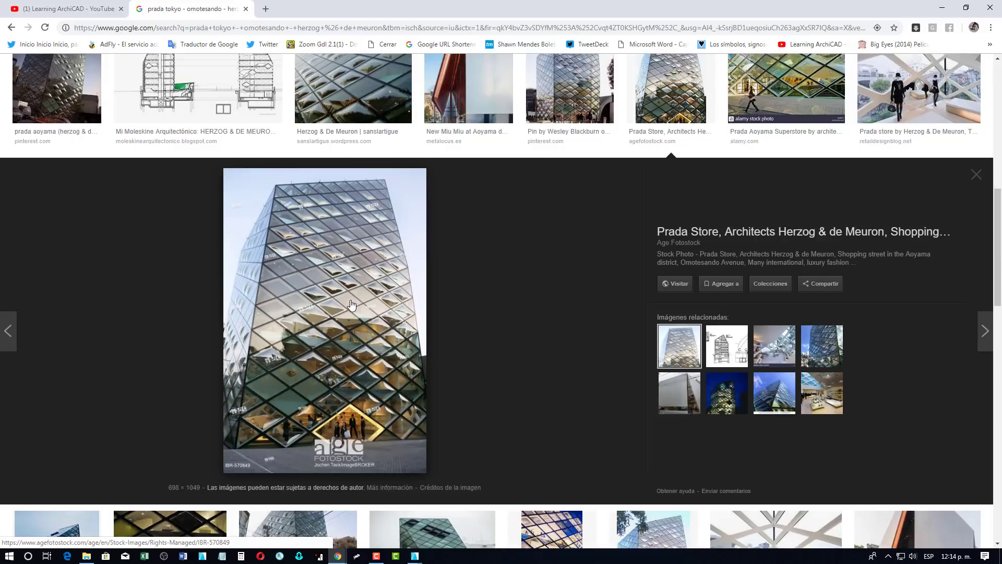
pyautogui.scroll(1, 337, 286)
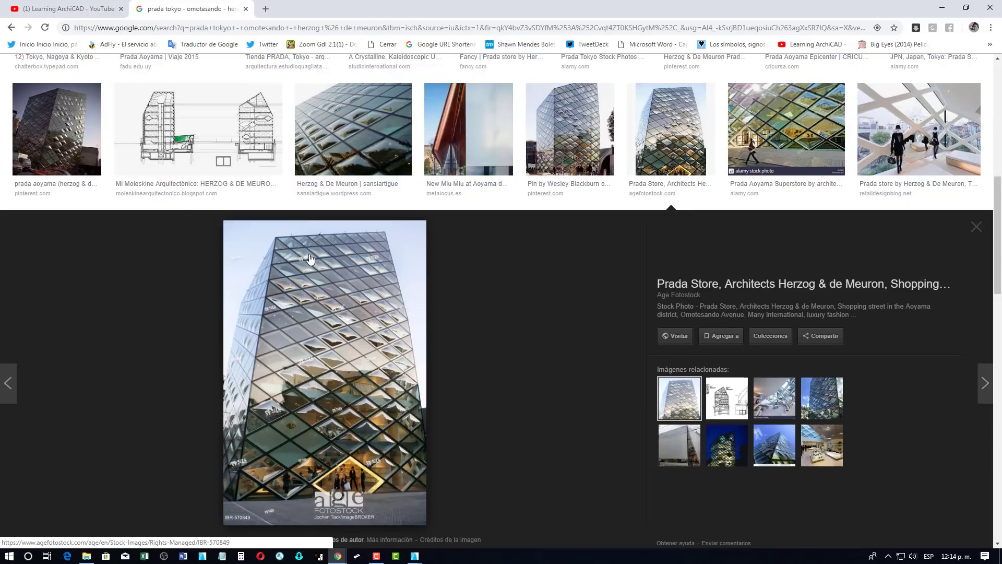
pyautogui.rightClick(396, 313)
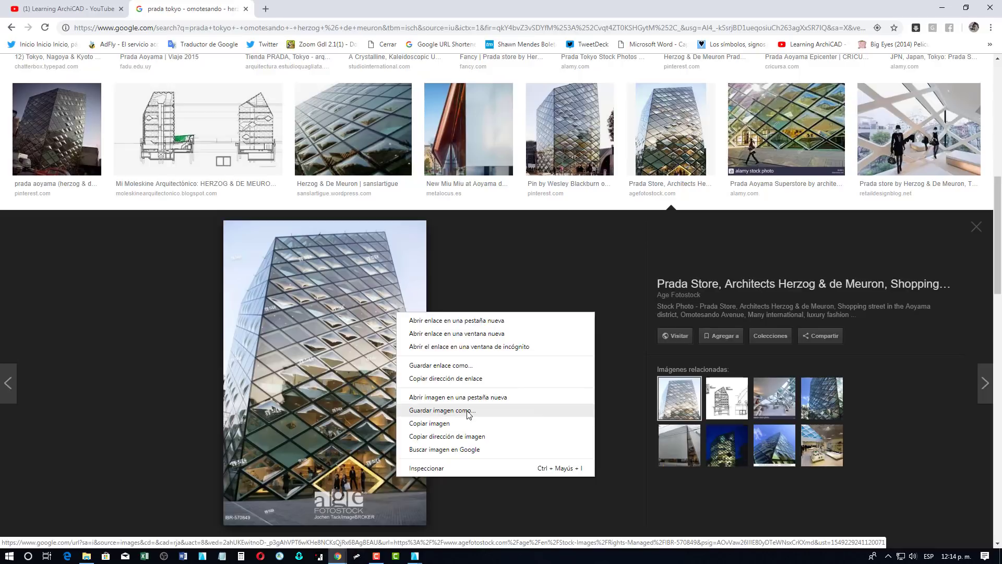
pyautogui.click(462, 397)
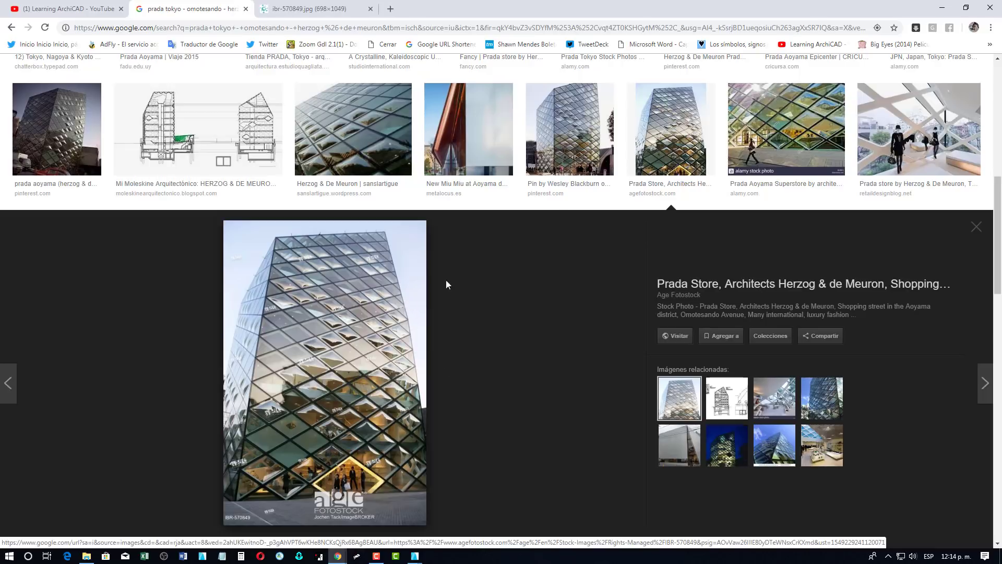
# View ibr-570849.jpg at full resolution, then close its tab
pyautogui.click(341, 15)
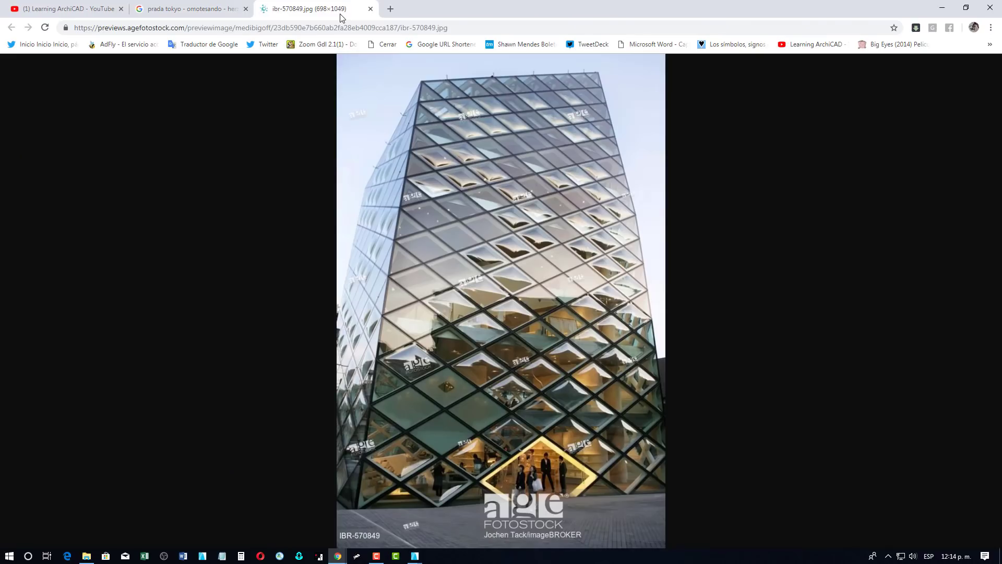
pyautogui.click(521, 104)
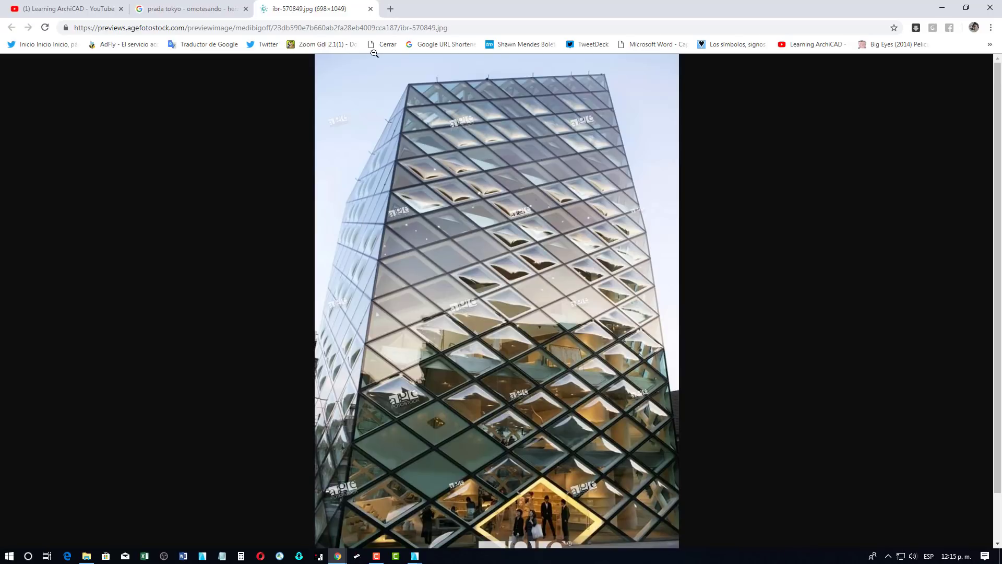
pyautogui.click(370, 9)
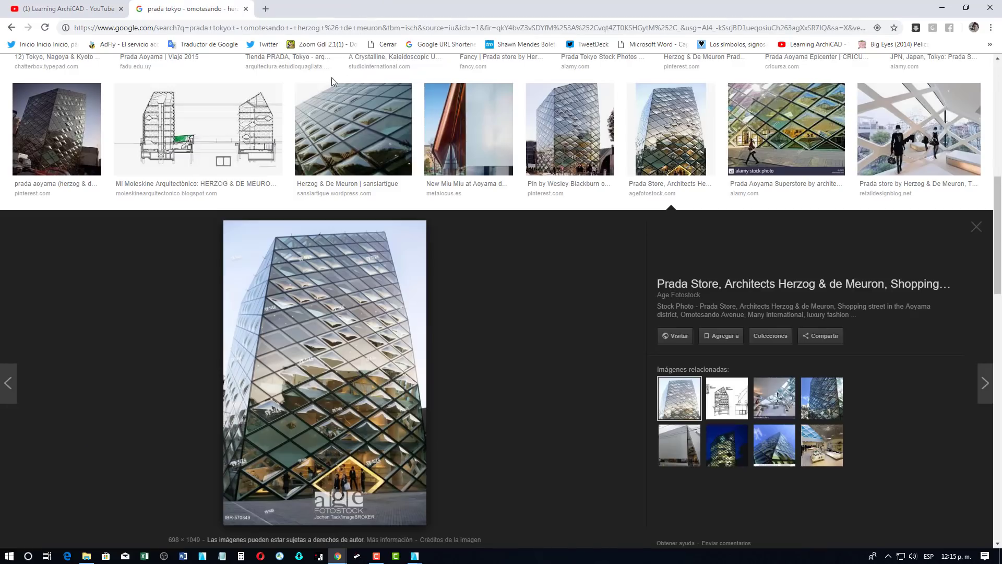
# Read the Learning ArchiCAD Comunidad post about Prada Tokyo by Herzog & de Meuron
pyautogui.click(73, 9)
pyautogui.moveTo(342, 393)
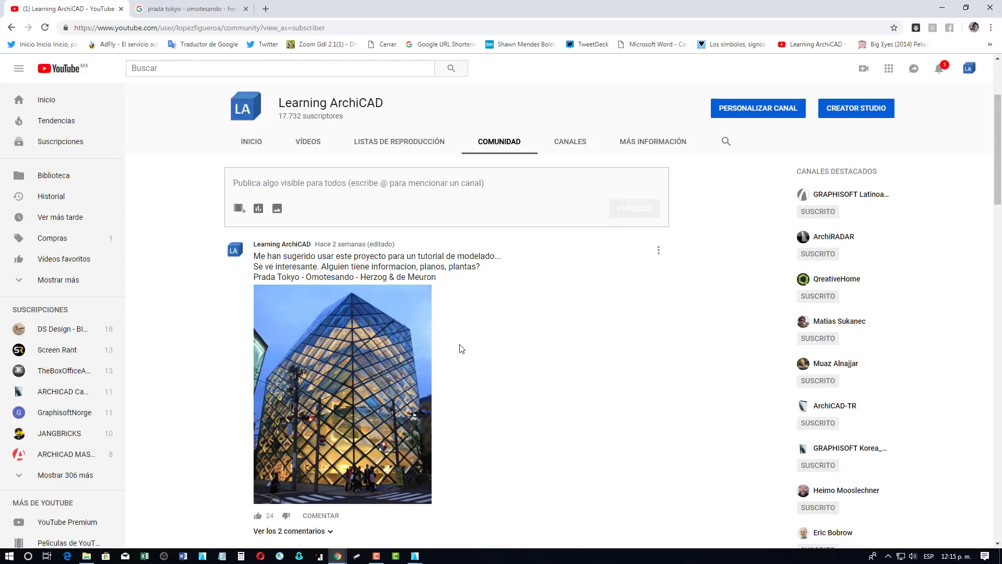
pyautogui.scroll(-1, 454, 331)
pyautogui.scroll(-2, 457, 330)
pyautogui.scroll(-1, 511, 296)
pyautogui.scroll(4, 512, 297)
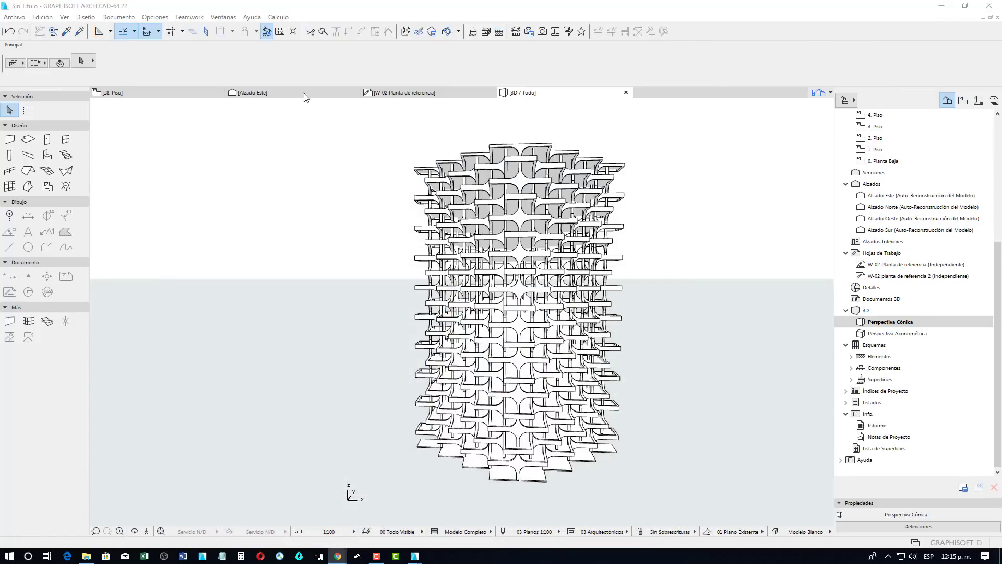
pyautogui.click(280, 17)
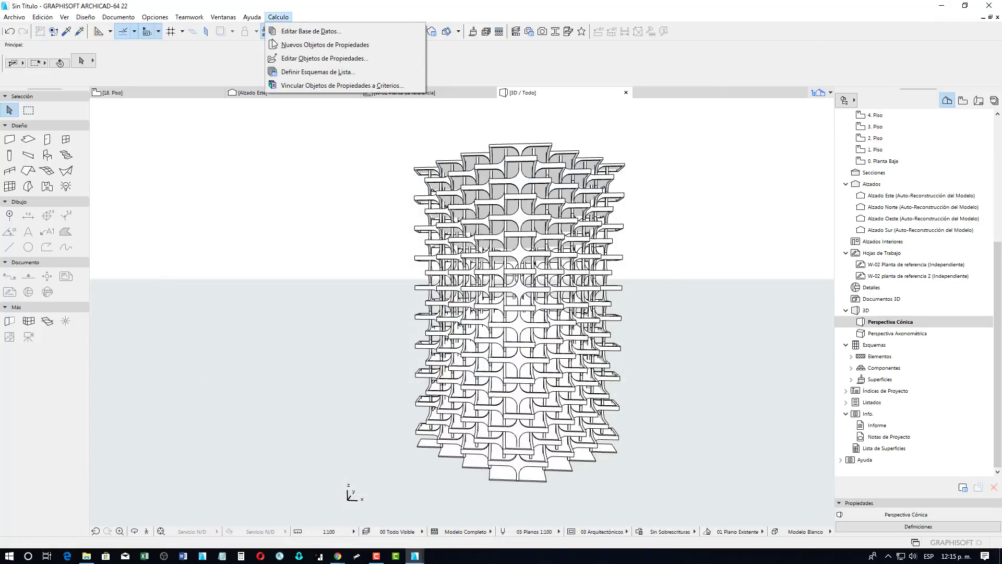
pyautogui.click(204, 137)
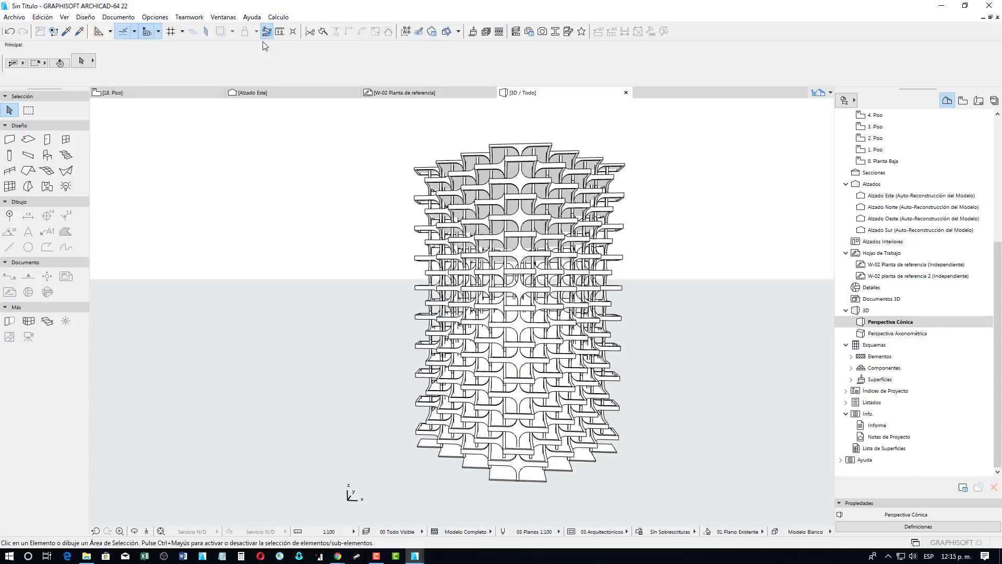
pyautogui.click(282, 20)
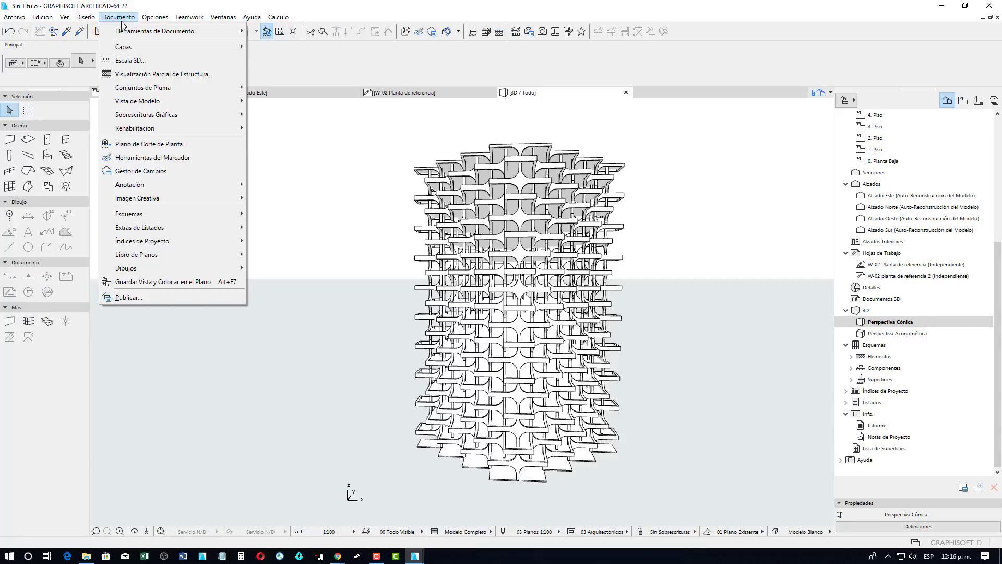
pyautogui.click(353, 170)
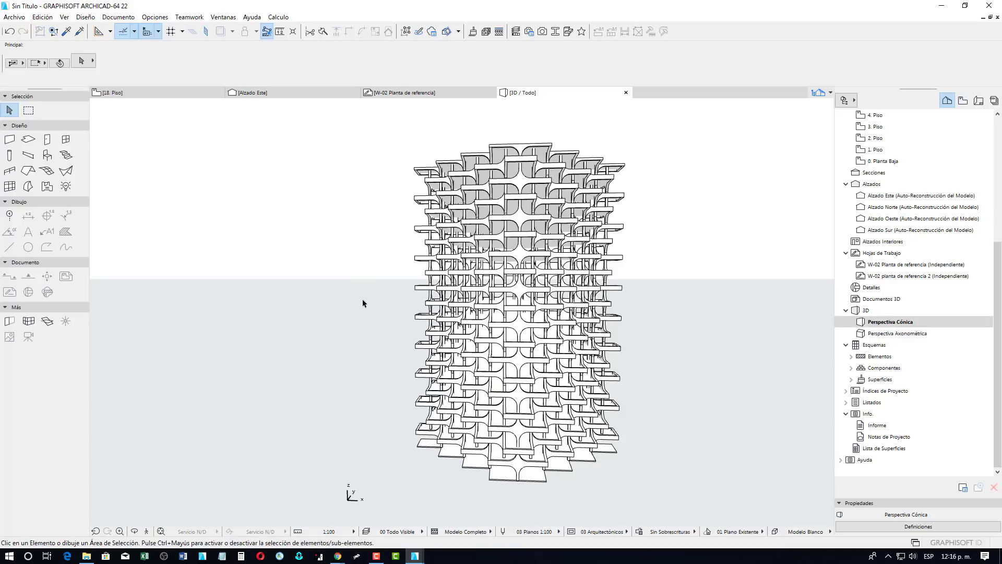
pyautogui.scroll(3, 363, 300)
pyautogui.moveTo(510, 358)
pyautogui.keyDown('shift'); pyautogui.mouseDown(button='middle')
pyautogui.moveTo(360, 412)
pyautogui.moveTo(537, 418)
pyautogui.mouseUp(button='middle'); pyautogui.keyUp('shift')
pyautogui.scroll(3, 361, 412)
pyautogui.scroll(5, 368, 372)
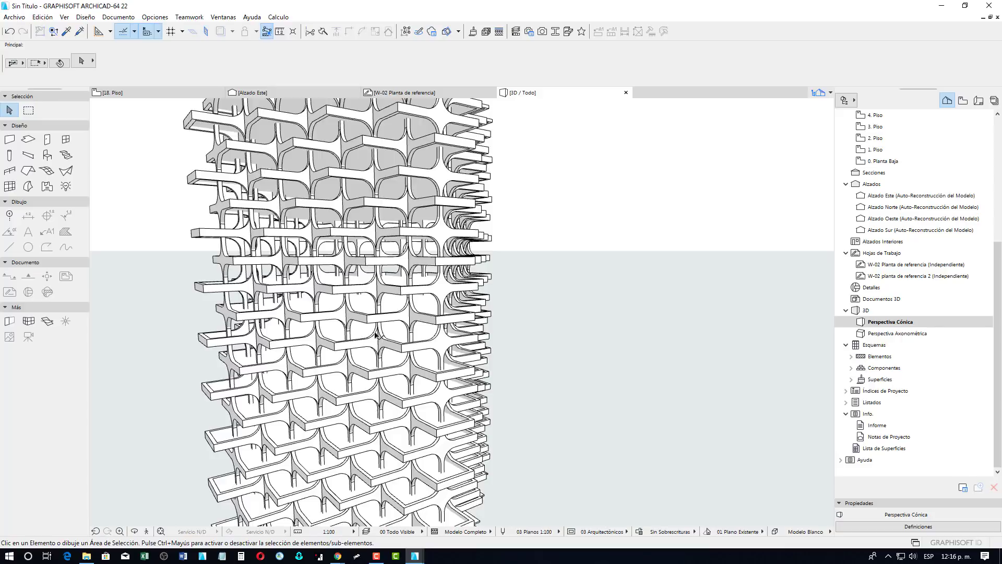
pyautogui.moveTo(368, 372); pyautogui.dragTo(479, 288, button='middle')
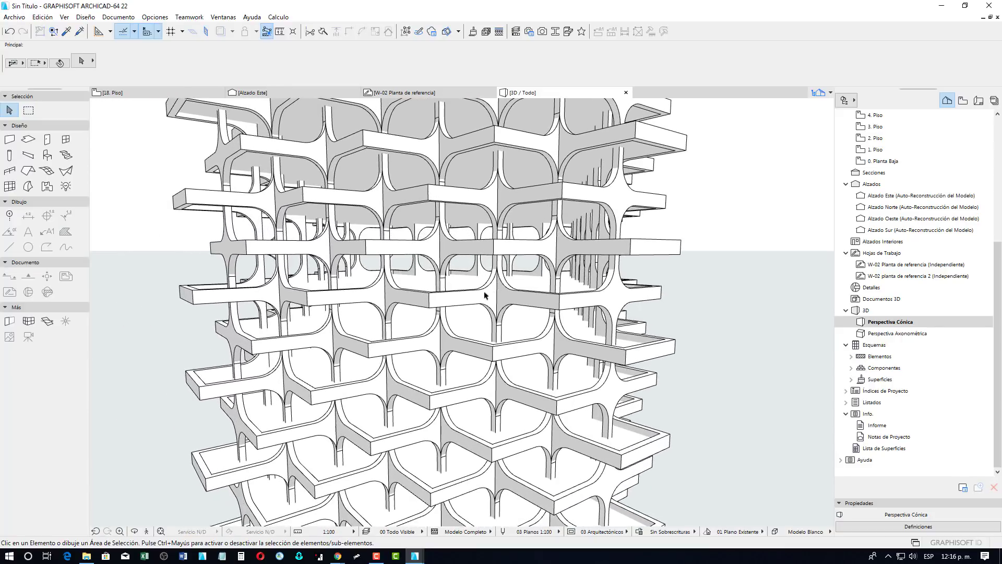